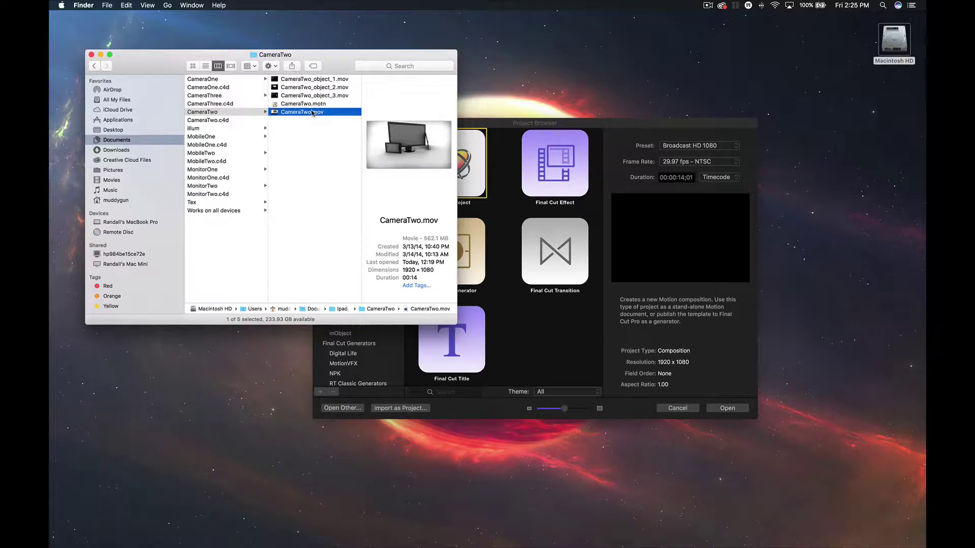
Step: Preview the CameraTwo.mov and CameraThree.mov clips, skimming through the CameraTwo footage
key("space")
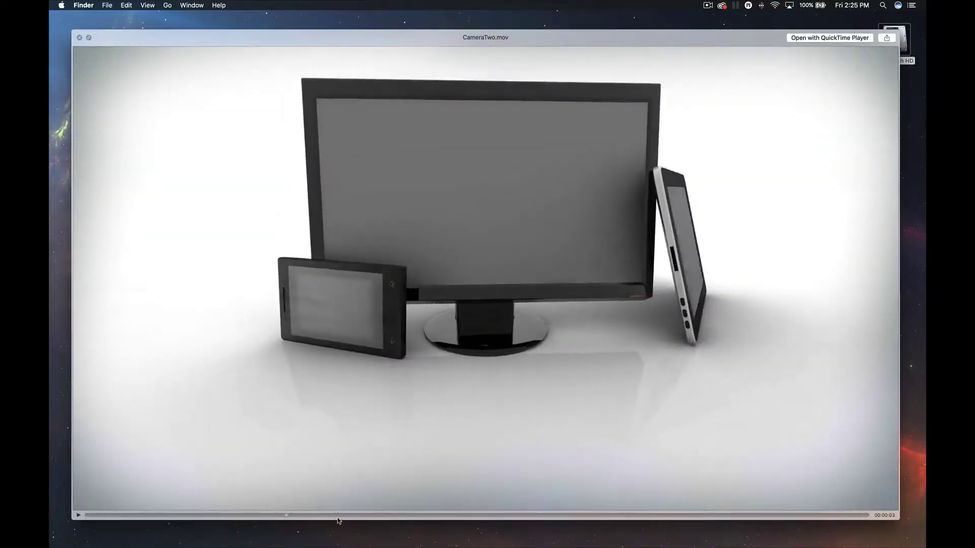
left_click_drag(337, 517, 697, 512)
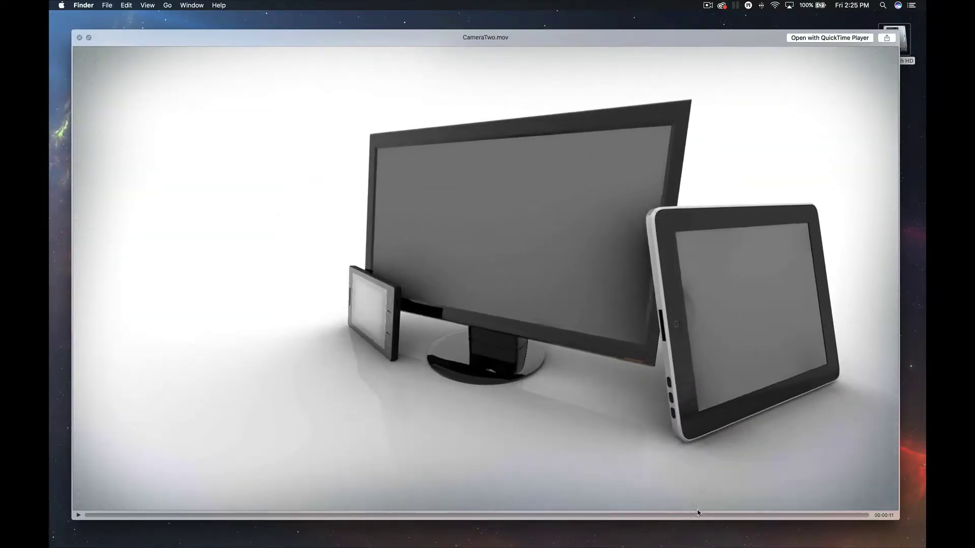
key("space")
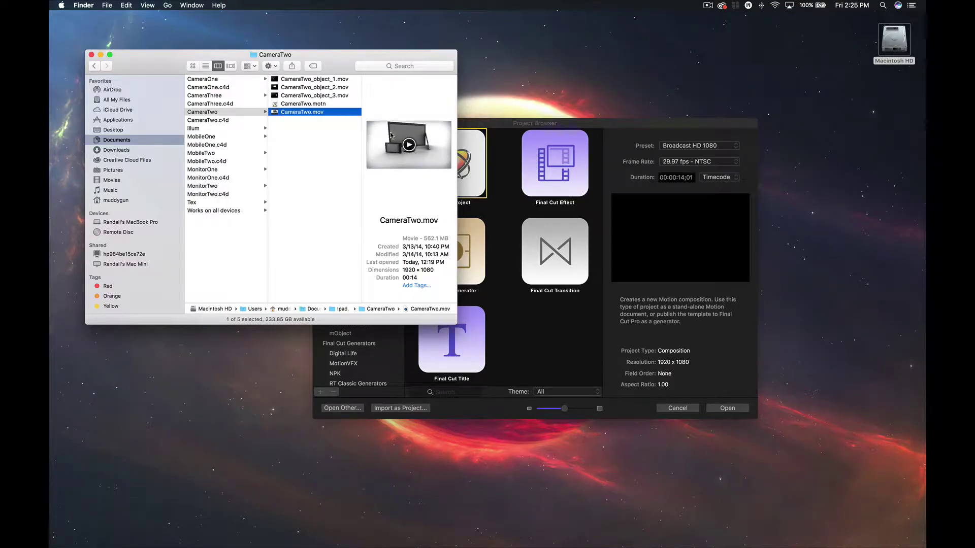
left_click(235, 96)
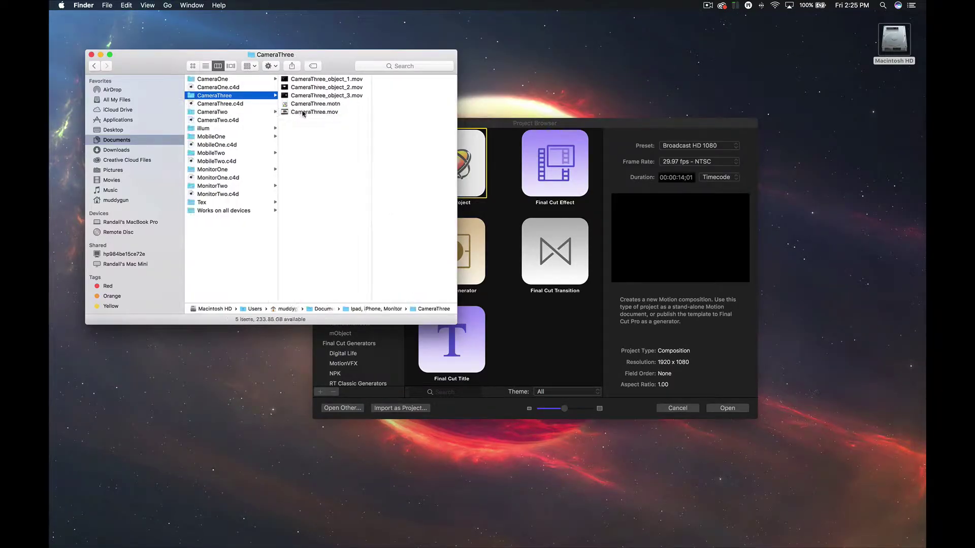
left_click(305, 112)
key("space")
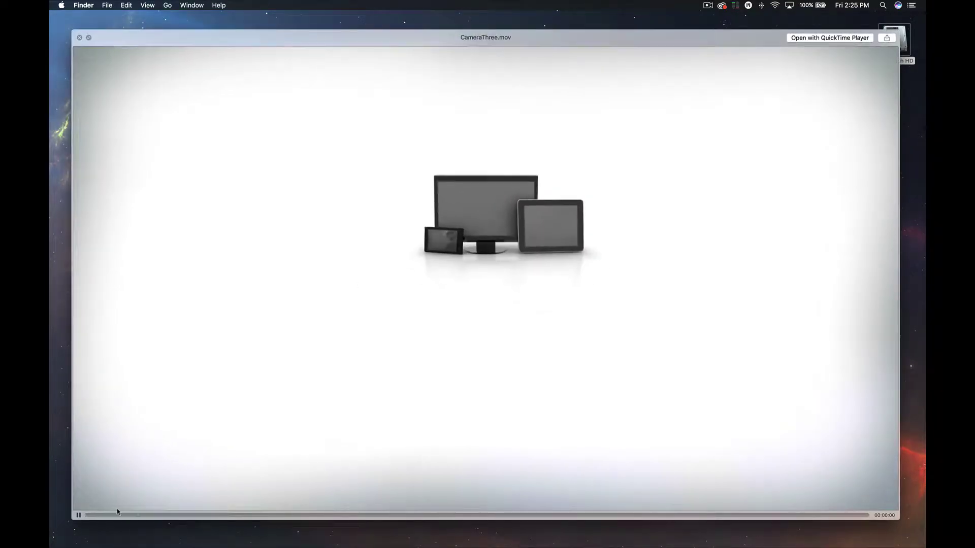
key("space")
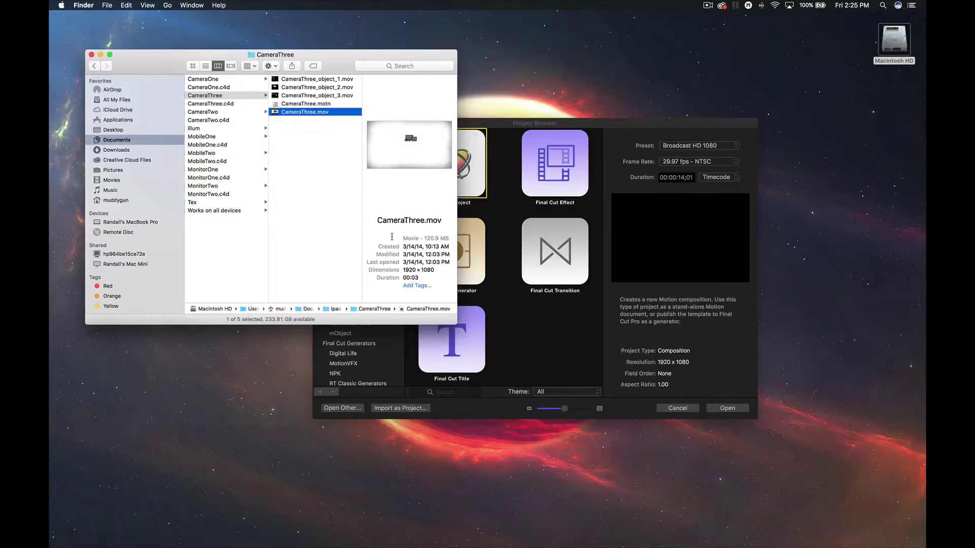
Step: Preview the CameraOne.mov clip from the CameraOne folder
left_click(213, 81)
left_click(305, 112)
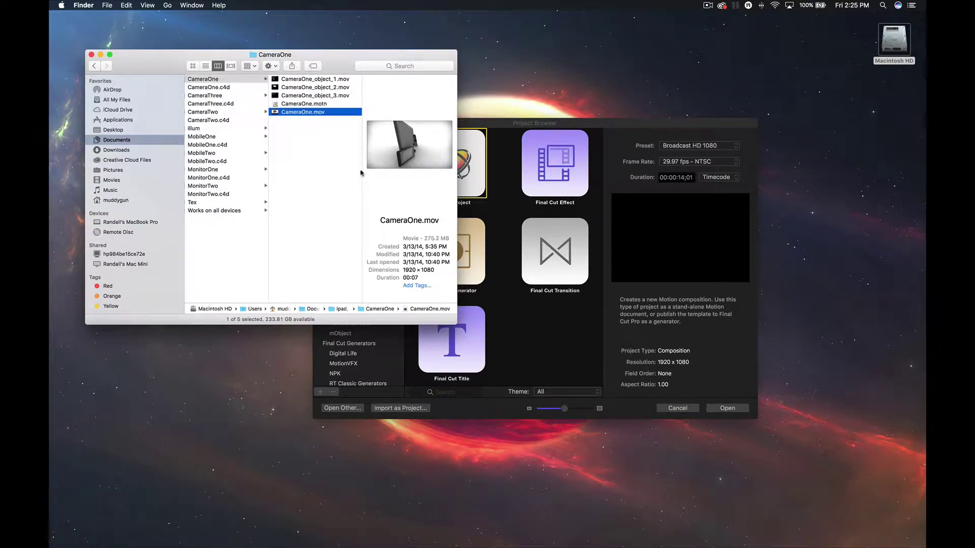
key("space")
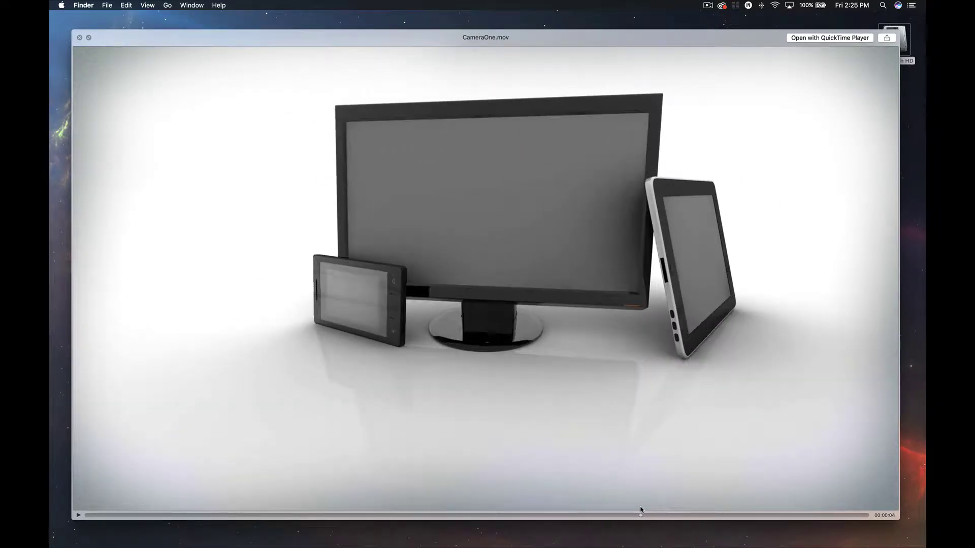
key("space")
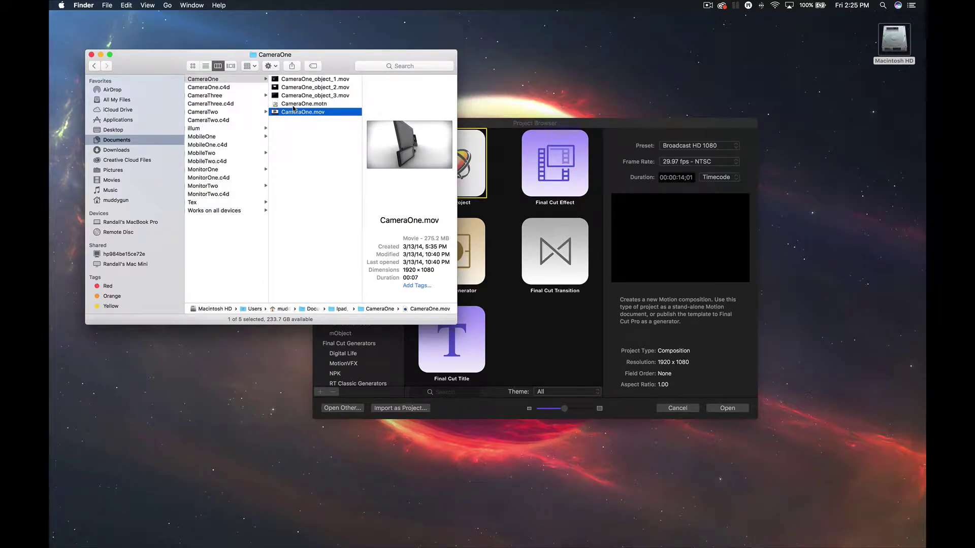
Step: Open the CameraOne.motn project in Motion, move the playhead to 3:02 and select the Camera layer
scroll(312, 128, "left", 2)
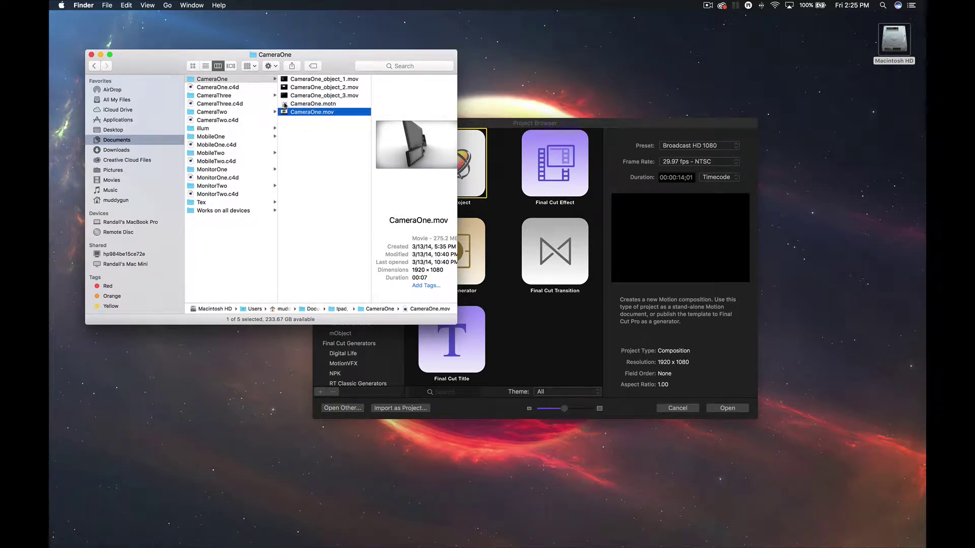
double_click(284, 104)
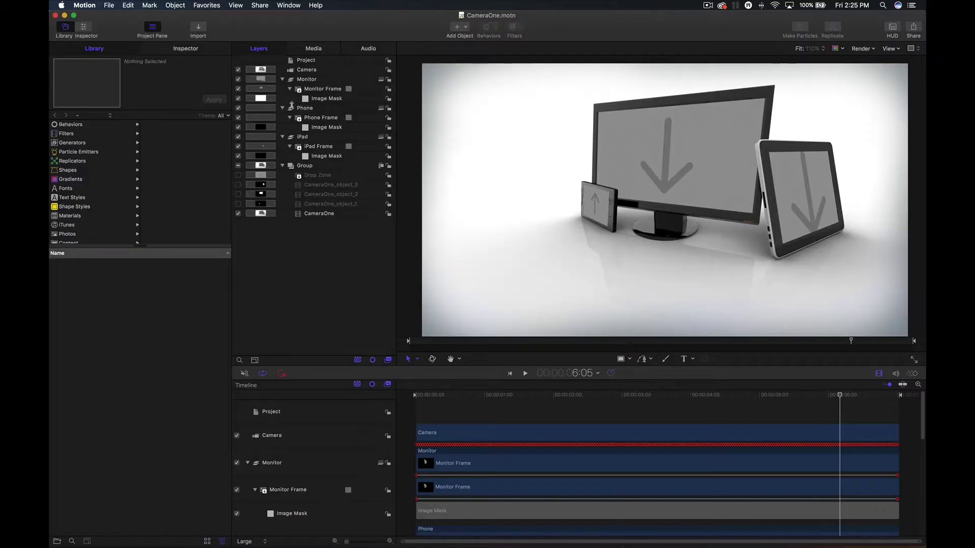
left_click_drag(724, 399, 626, 395)
left_click(325, 435)
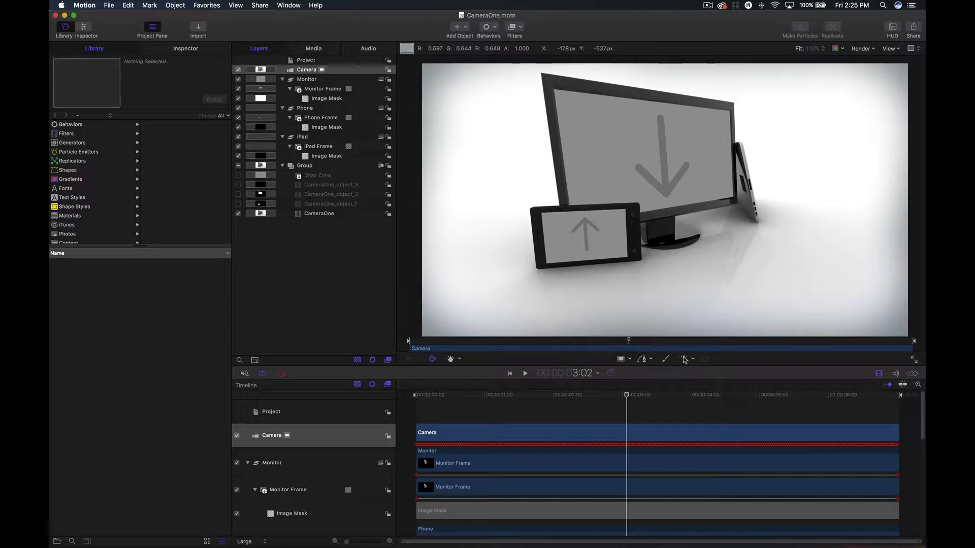
Step: Add a text object reading TEXT beside the monitor stand, extend its start to the project's beginning and scrub to 3:19
left_click(721, 240)
type("TEXT")
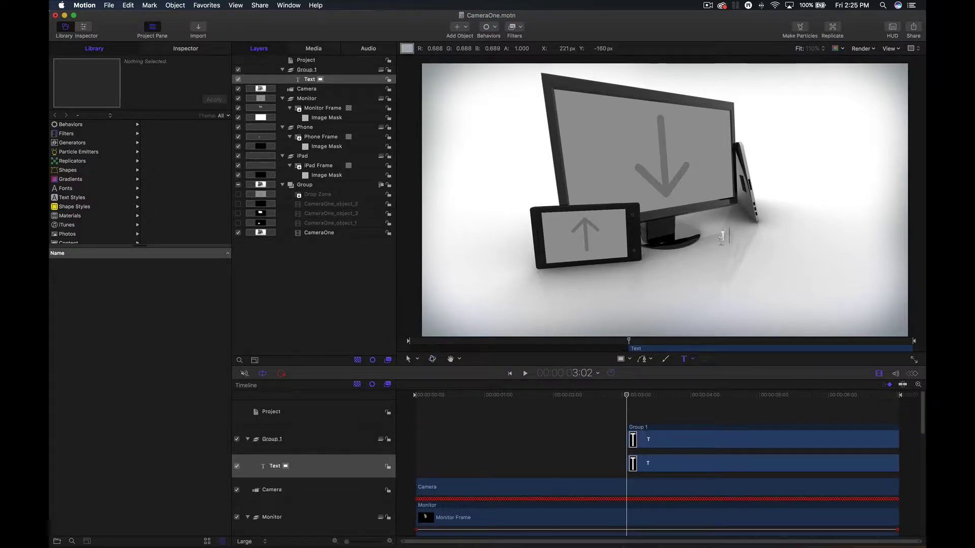
left_click(343, 82)
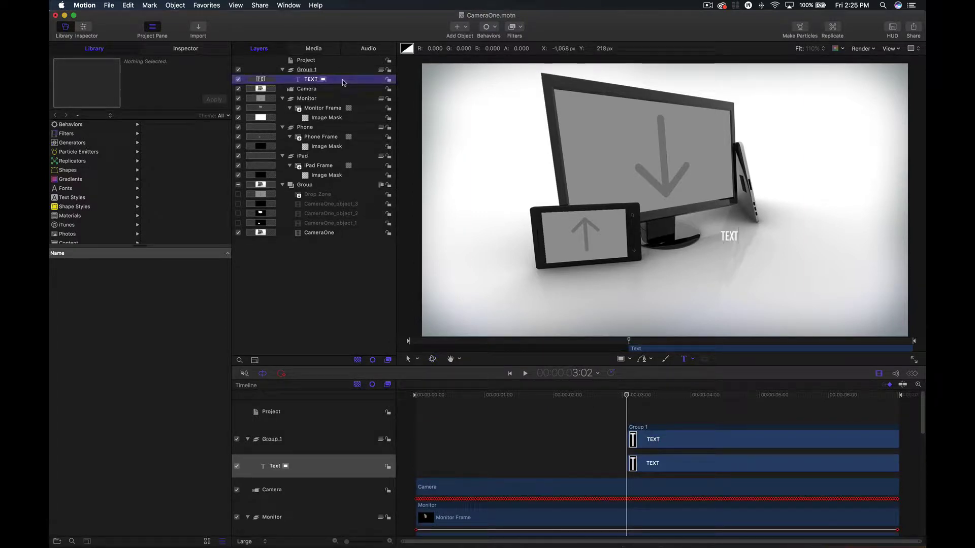
left_click_drag(637, 395, 280, 385)
key("i")
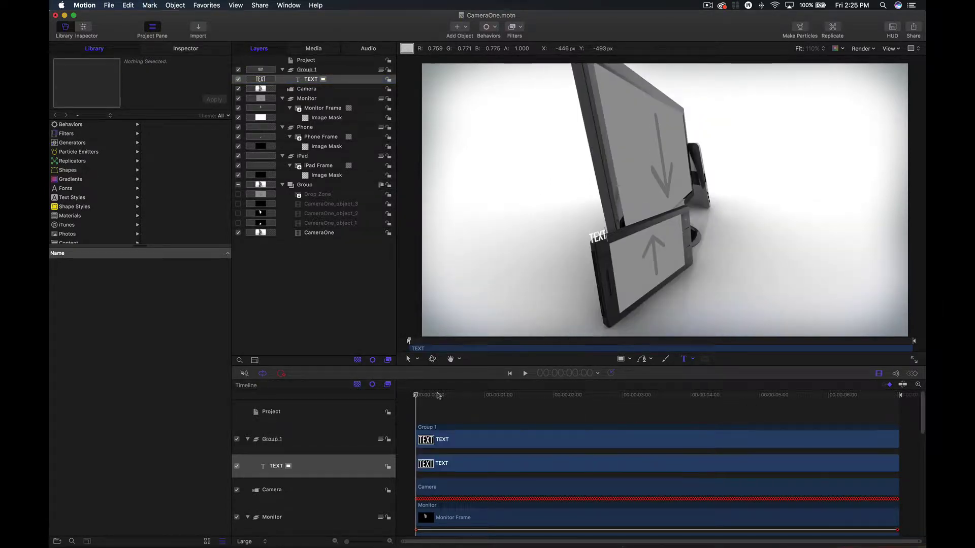
left_click_drag(416, 395, 665, 398)
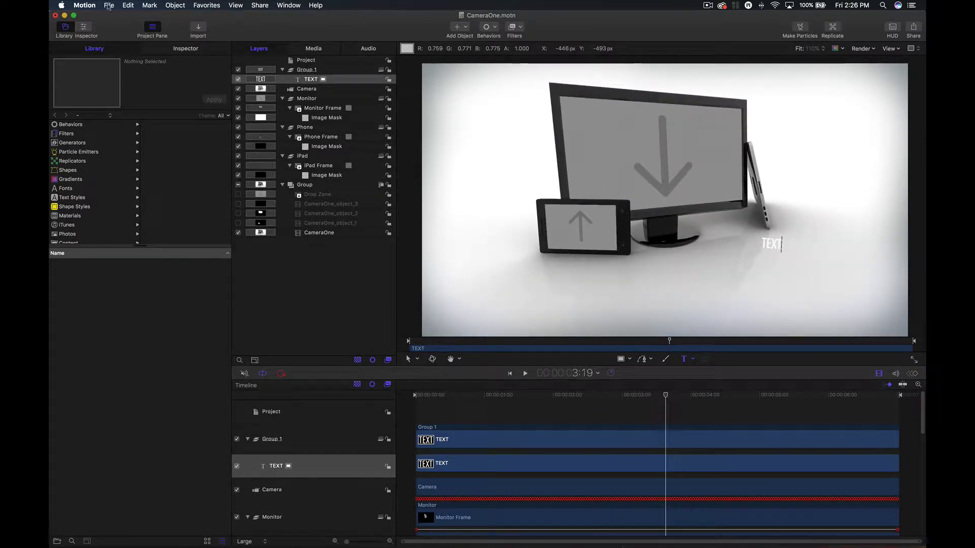
Step: Reset the TEXT layer's Transform parameters to their defaults and scrub back to 3:09
left_click(184, 50)
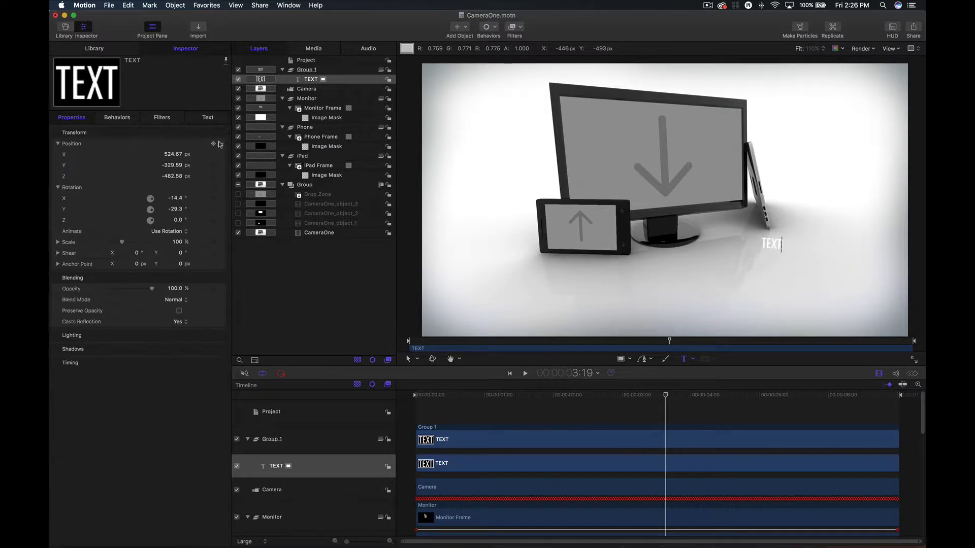
left_click(222, 134)
left_click(234, 142)
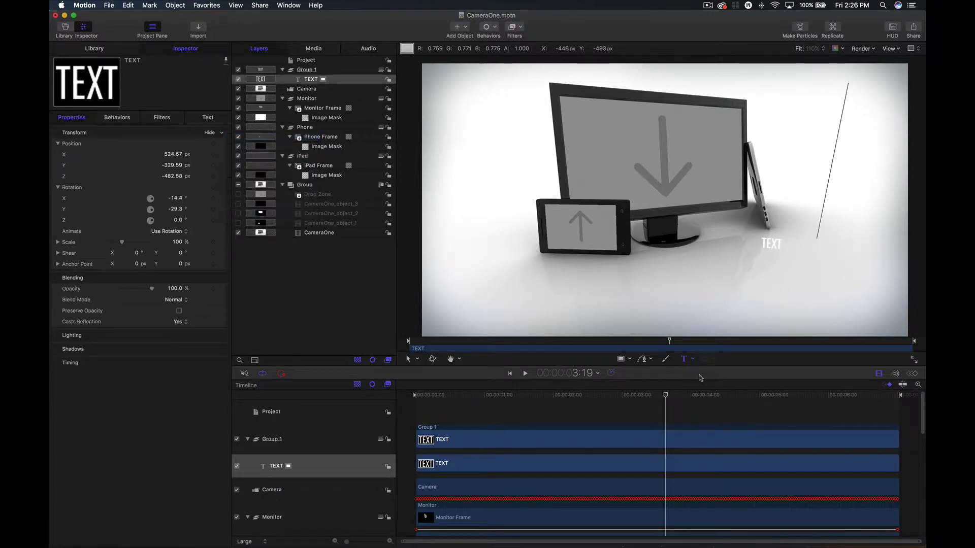
left_click_drag(665, 395, 642, 394)
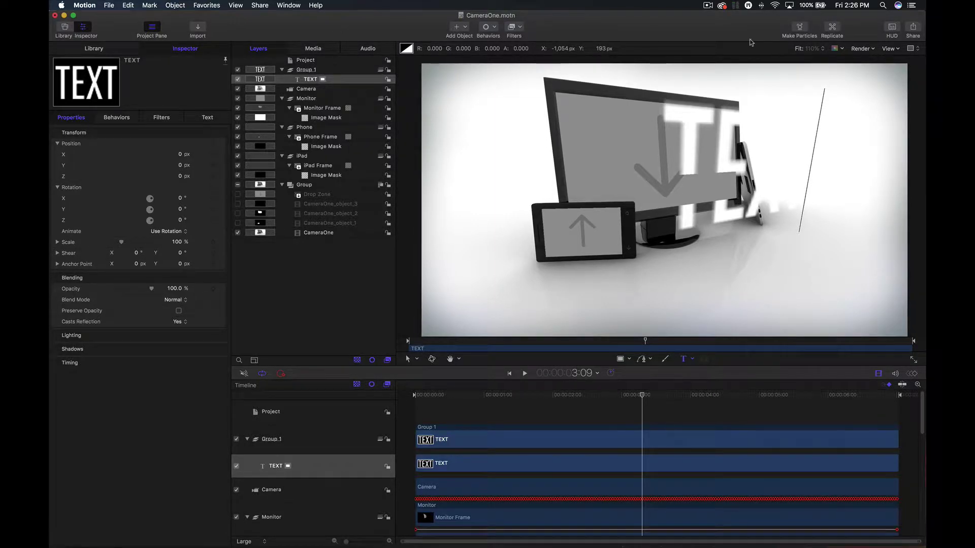
Step: Try the Best render quality, return it to Normal and scrub to 2:25
left_click(874, 49)
left_click(870, 50)
left_click(896, 48)
left_click(861, 48)
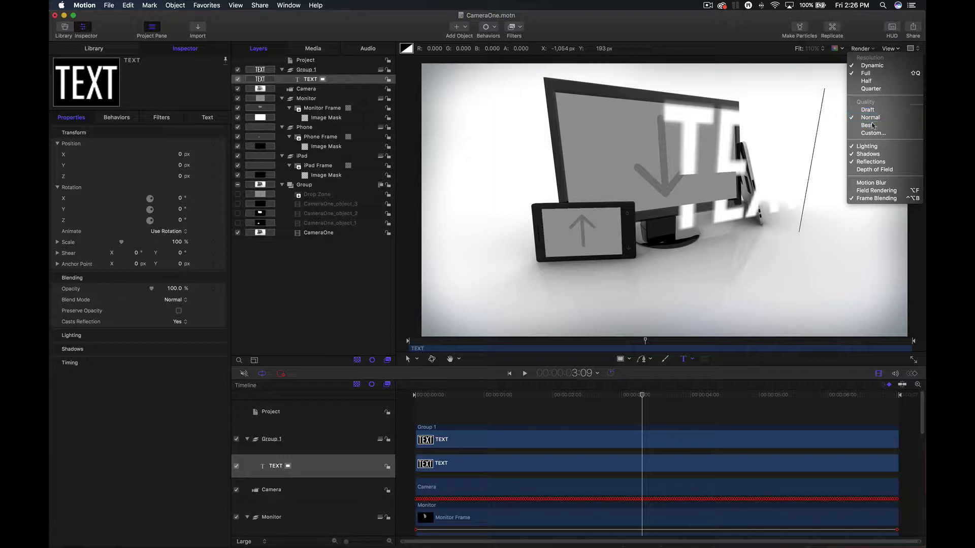
left_click(873, 125)
left_click(873, 49)
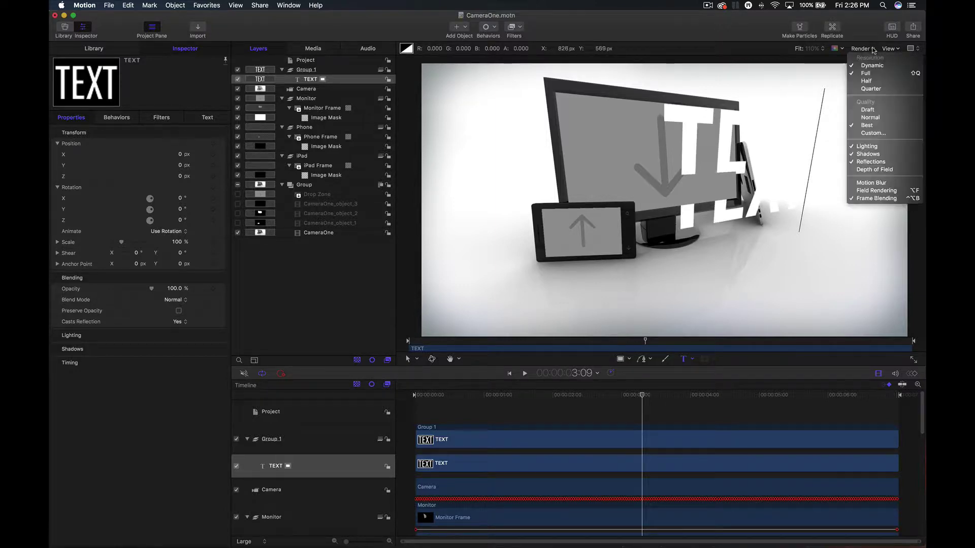
left_click(884, 117)
mouse_move(603, 396)
left_mouse_down()
mouse_move(447, 397)
mouse_move(610, 398)
left_mouse_up()
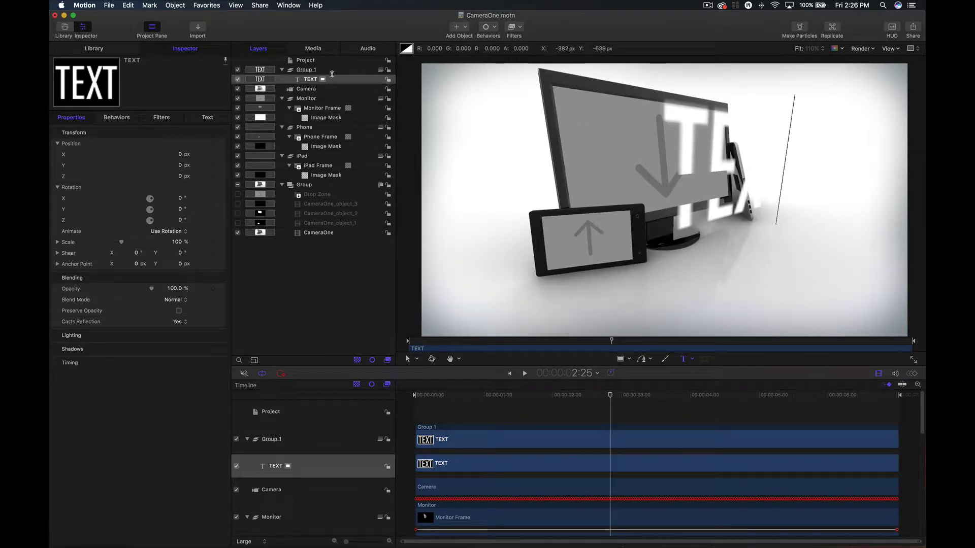
Step: Delete Group 1 together with the TEXT layer inside it
left_click(340, 82)
left_click(340, 70)
key("Delete")
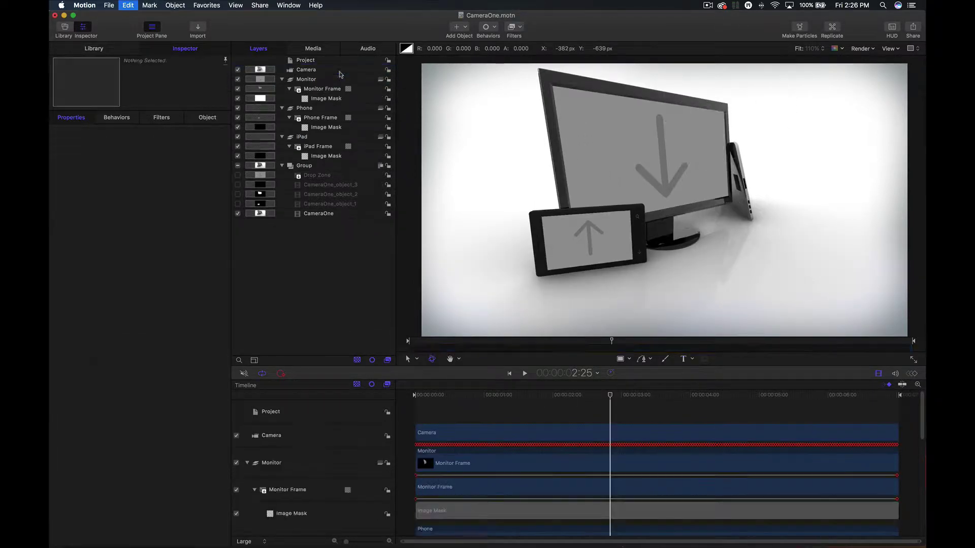
Step: Turn off the iPad, Phone and Monitor groups and collapse all three in the layer list
left_click(325, 214)
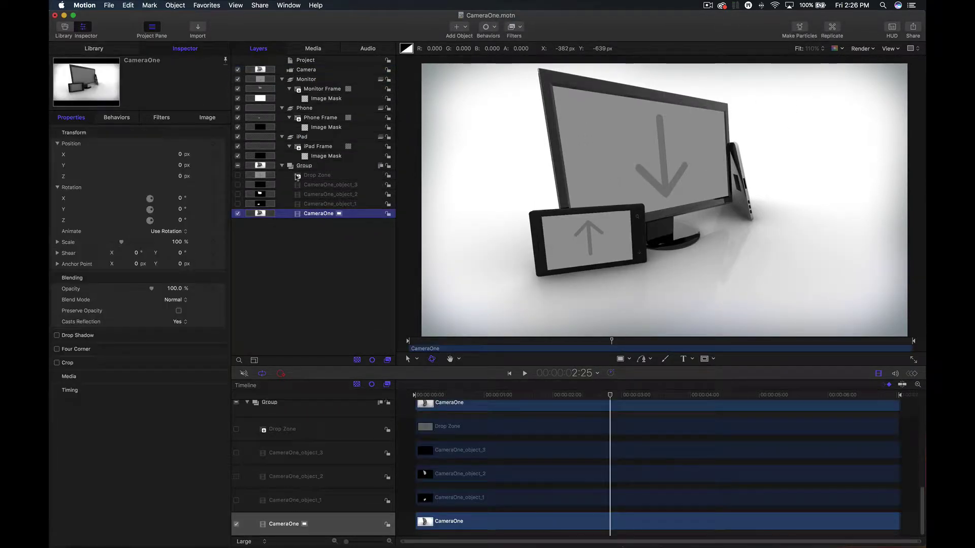
left_click(237, 137)
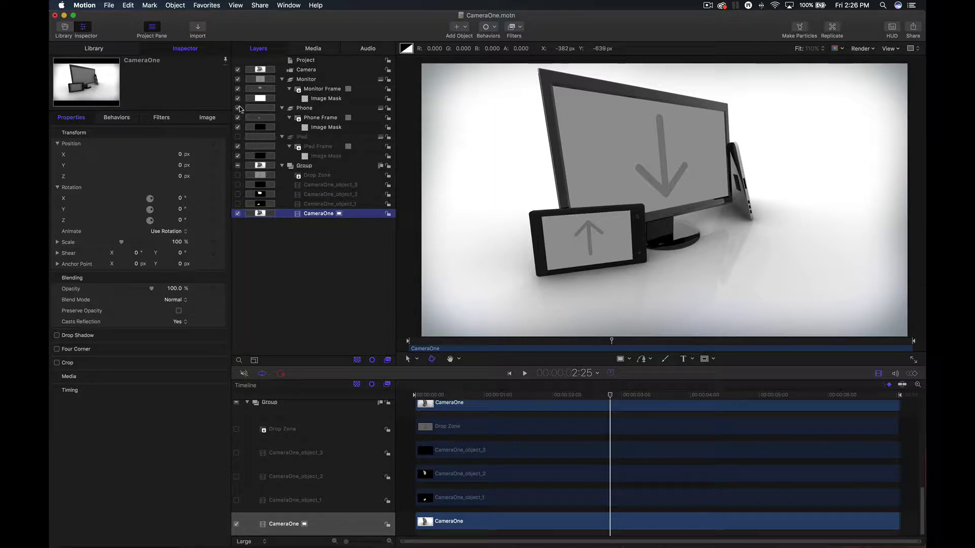
left_click(238, 108)
left_click(238, 79)
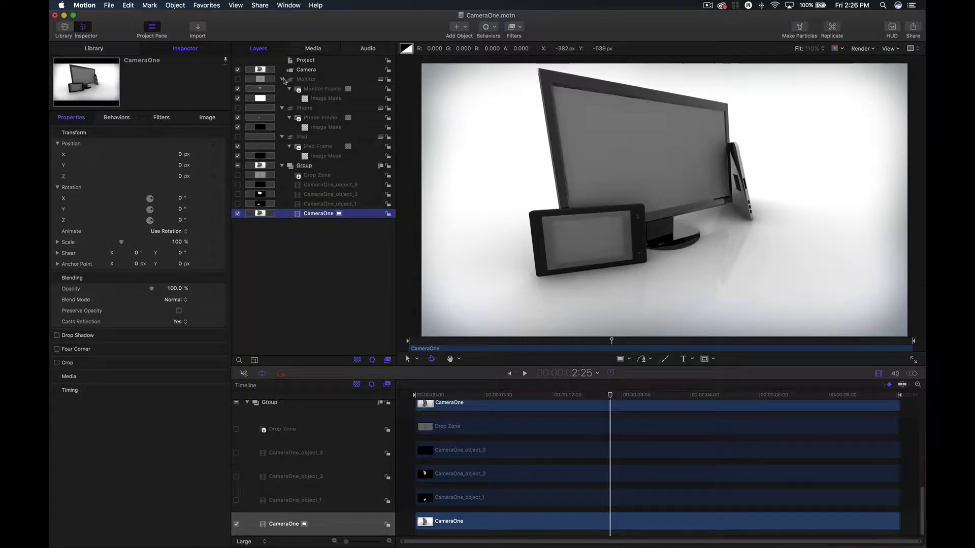
left_click(282, 79)
left_click(281, 88)
left_click(281, 98)
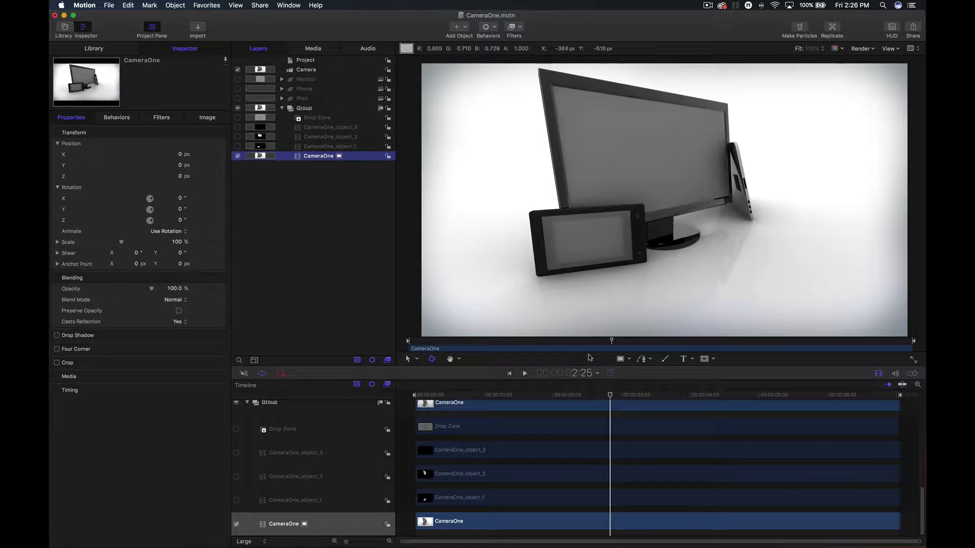
Step: Scrub the plain CameraOne footage and compare it with the CameraOne_object_1 matte by toggling the matte's visibility
left_click_drag(610, 395, 655, 396)
left_click_drag(714, 396, 596, 396)
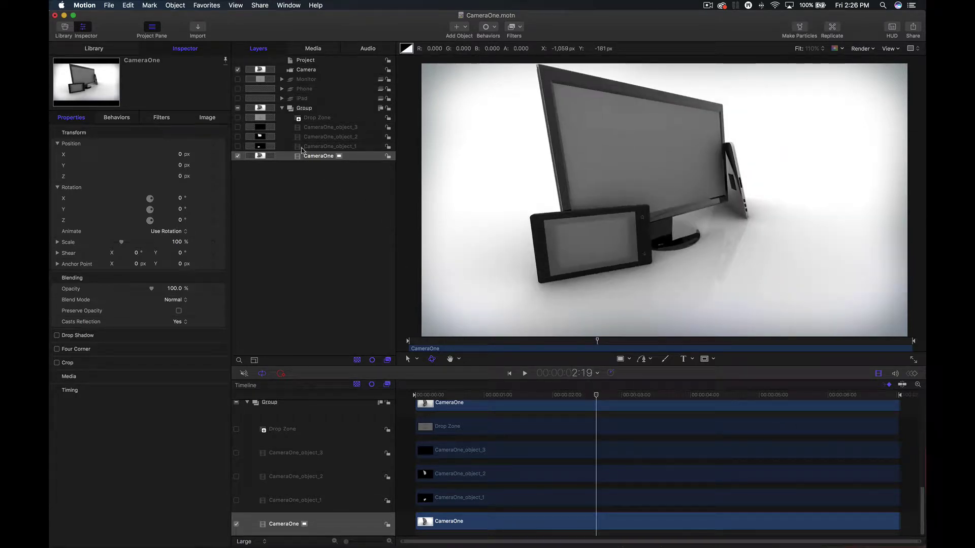
left_click(237, 146)
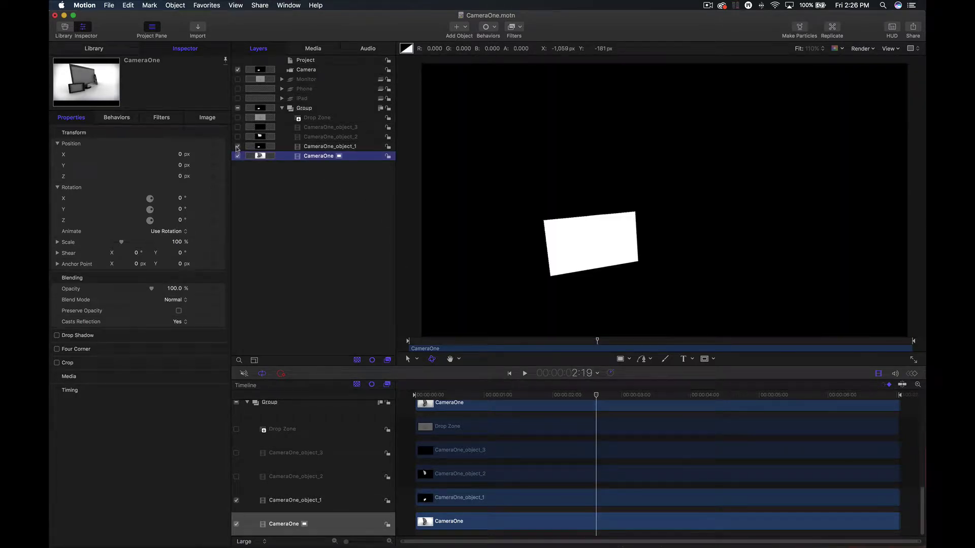
left_click_drag(595, 392, 534, 395)
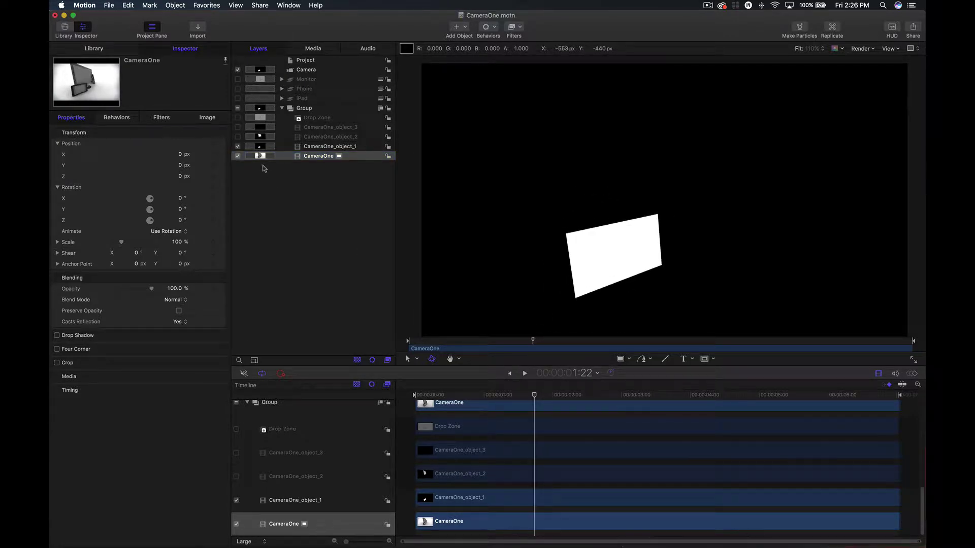
left_click(237, 146)
left_click(237, 147)
left_click(237, 147)
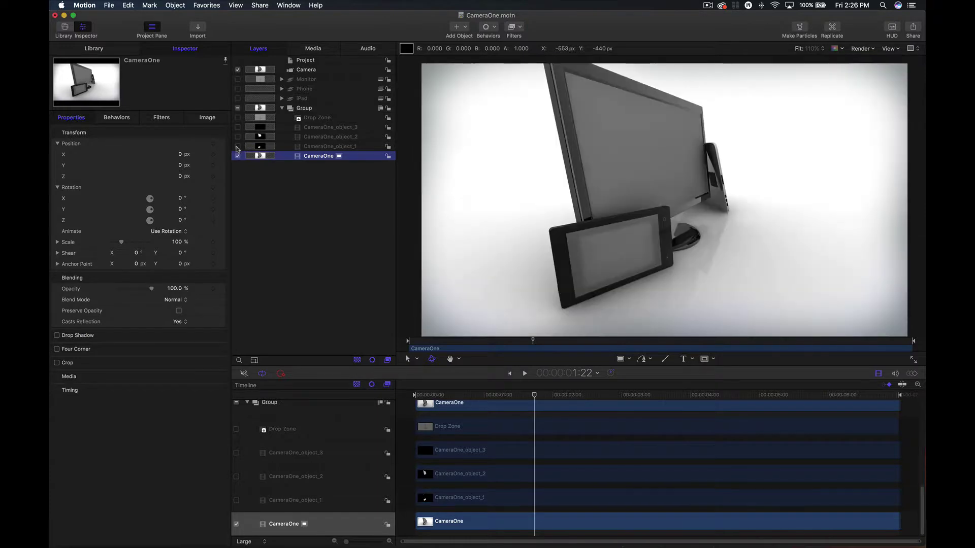
left_click(237, 146)
left_click(237, 147)
Step: Show the CameraOne_object_2 matte, scrub to 2:05 and compare it with the footage by toggling its visibility
left_click(237, 137)
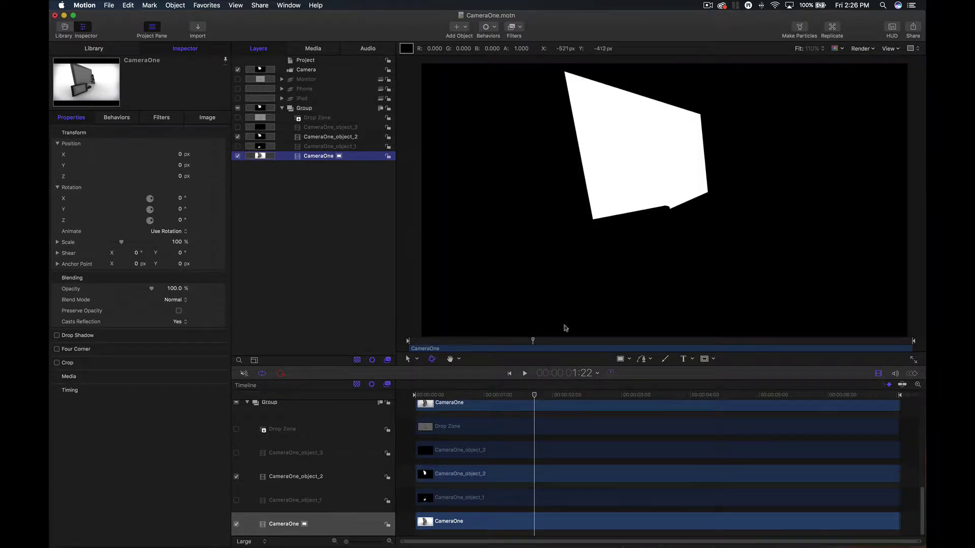
mouse_move(547, 394)
left_mouse_down()
mouse_move(653, 395)
mouse_move(563, 395)
left_mouse_up()
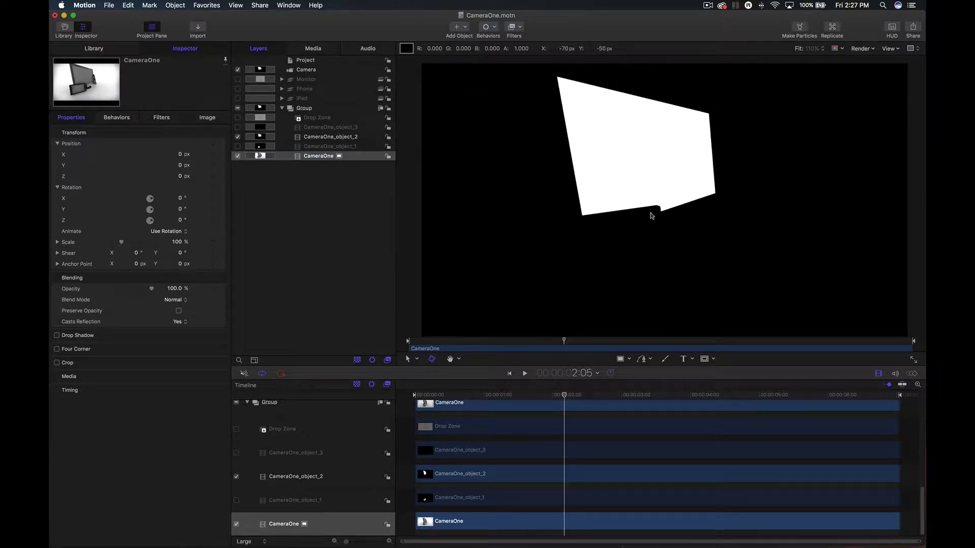
left_click(237, 137)
left_click(237, 138)
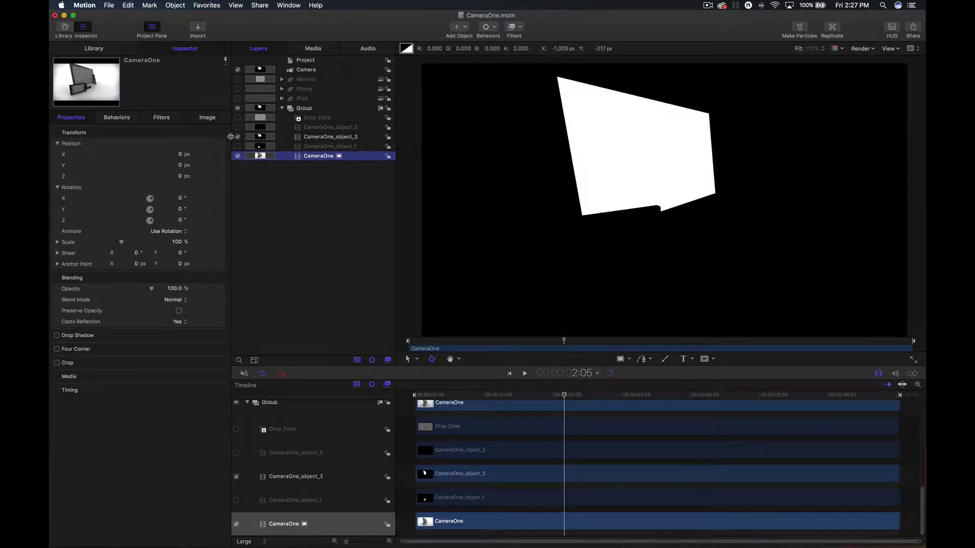
Step: Show the CameraOne_object_3 matte in place of CameraOne_object_2, scrub to compare it with the footage, and hide it again
left_click(237, 127)
left_click(237, 137)
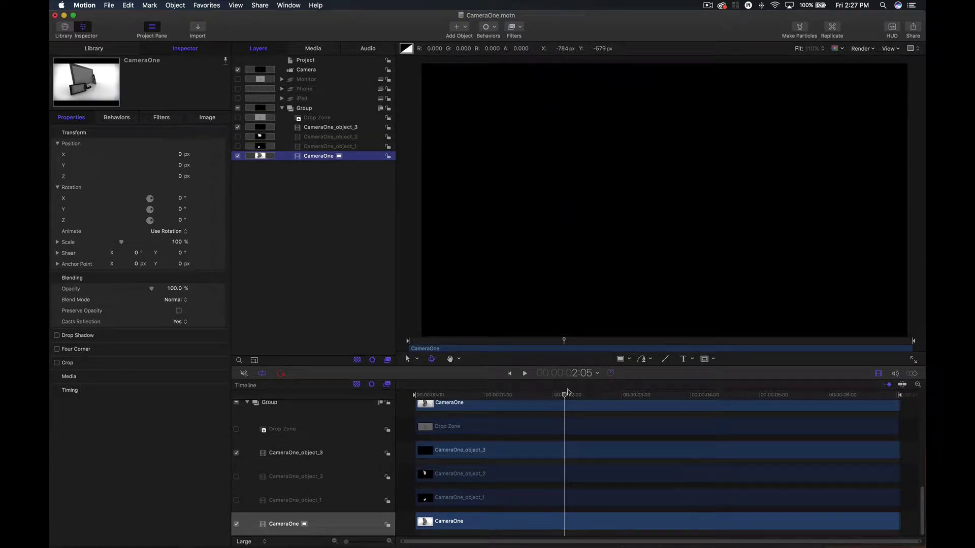
left_click_drag(568, 392, 706, 394)
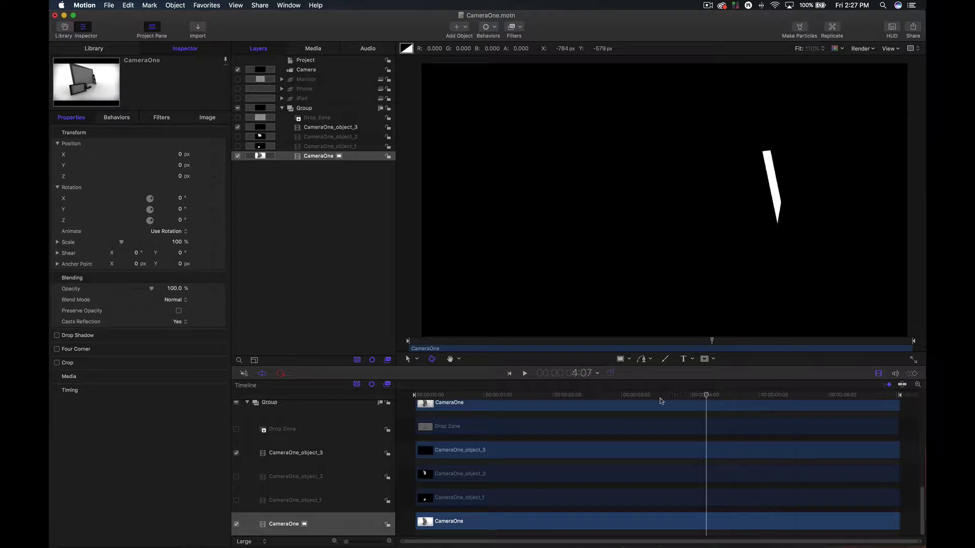
left_click(653, 395)
left_click(237, 127)
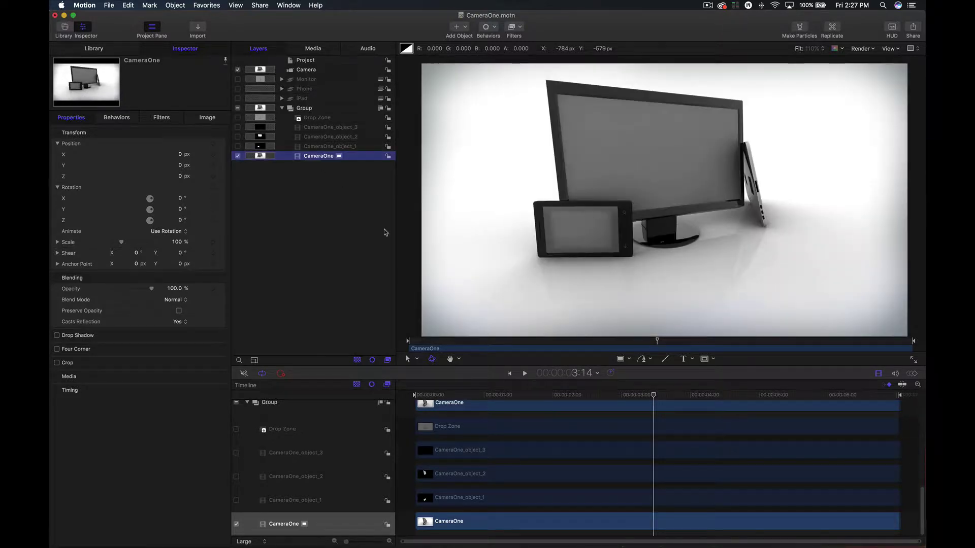
left_click_drag(650, 398, 635, 398)
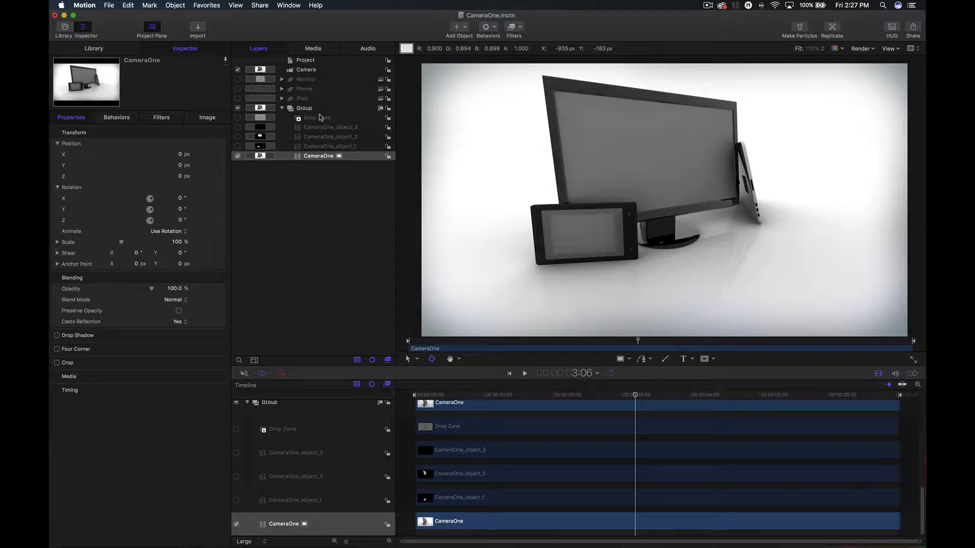
Step: Examine the iPad Frame drop zone inside the iPad group, scrubbing the footage back to 1:17 and revealing its Image Mask
left_click(282, 98)
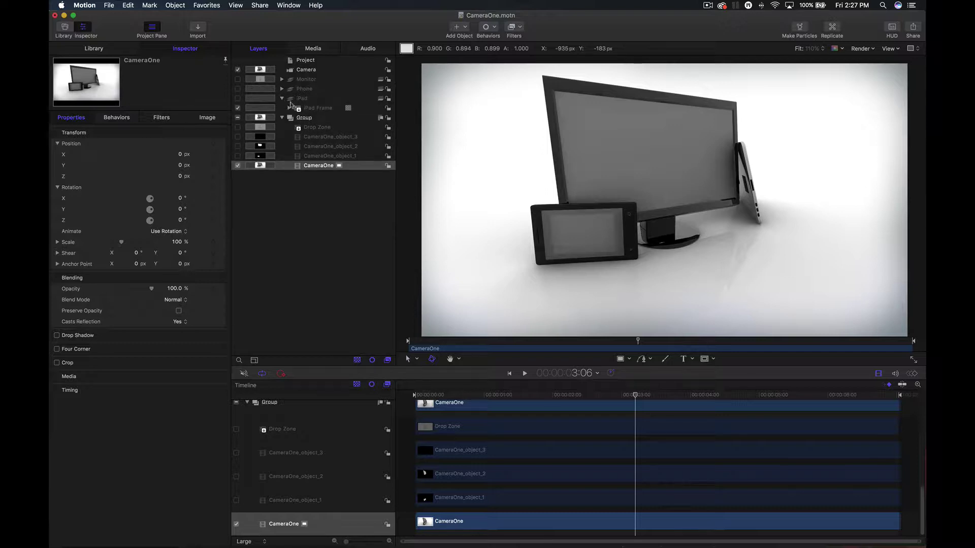
left_click(325, 109)
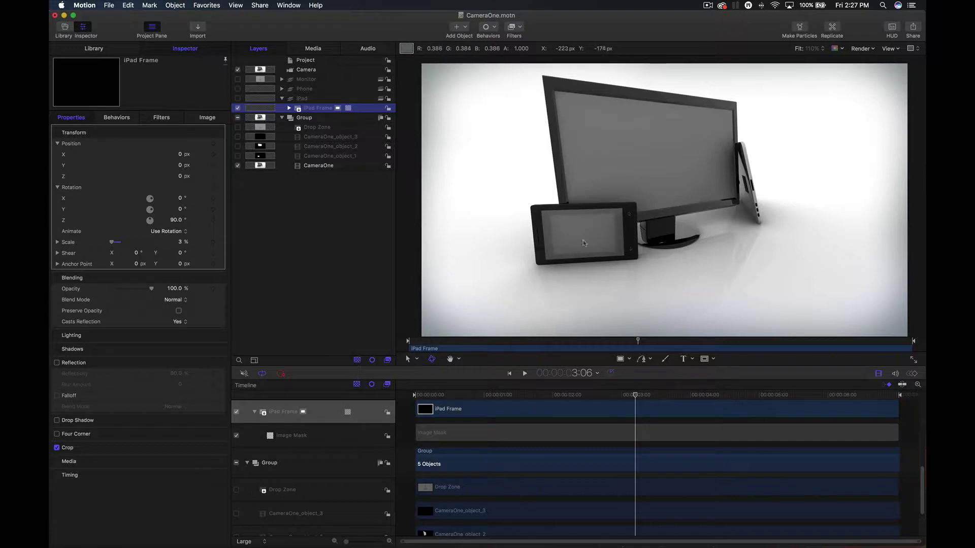
left_click_drag(632, 394, 523, 395)
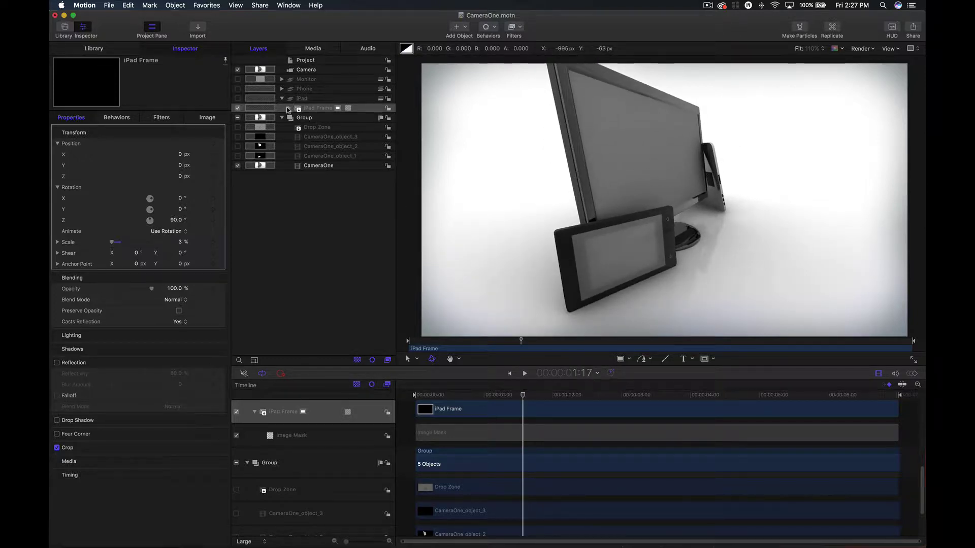
left_click(288, 108)
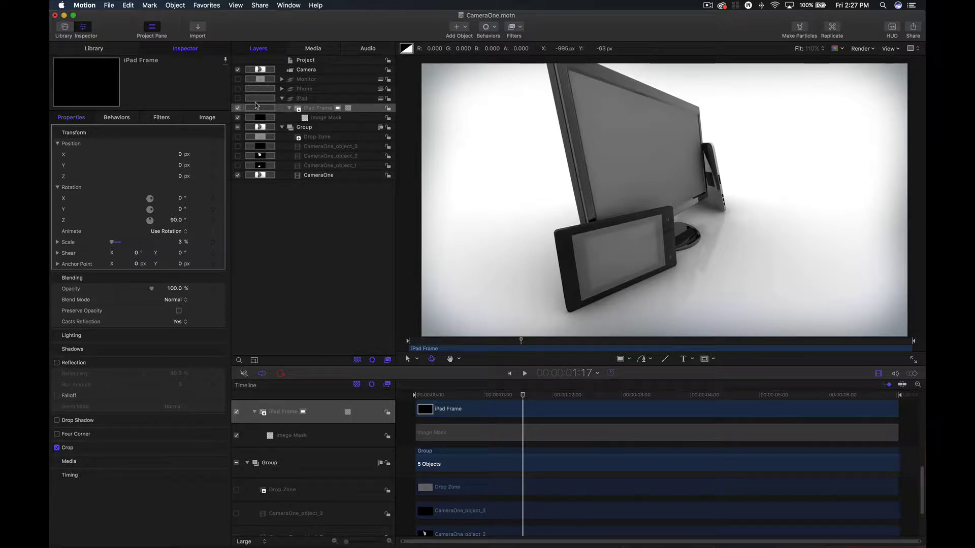
Step: Turn the iPad, Phone and Monitor groups back on and scrub the timeline to check how the screens follow the devices
left_click(238, 98)
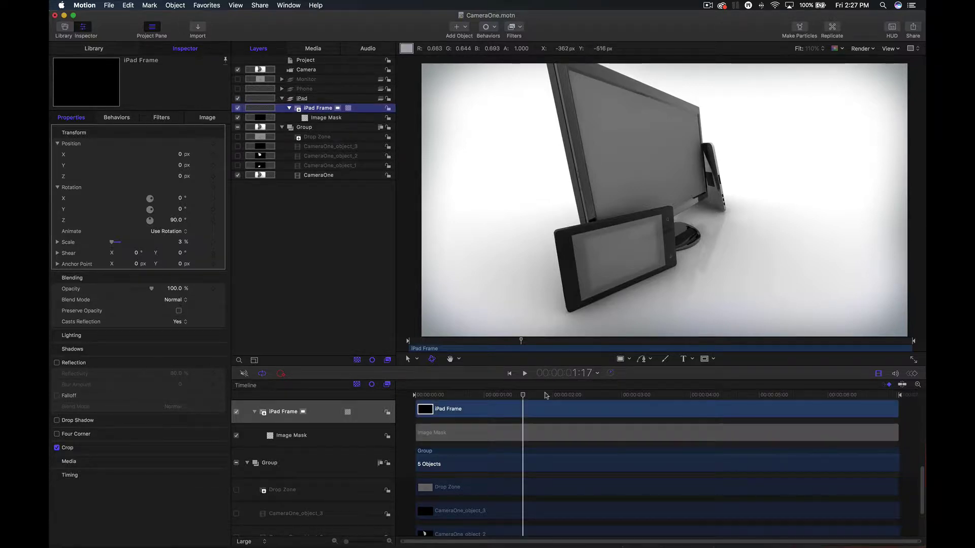
left_click(238, 88)
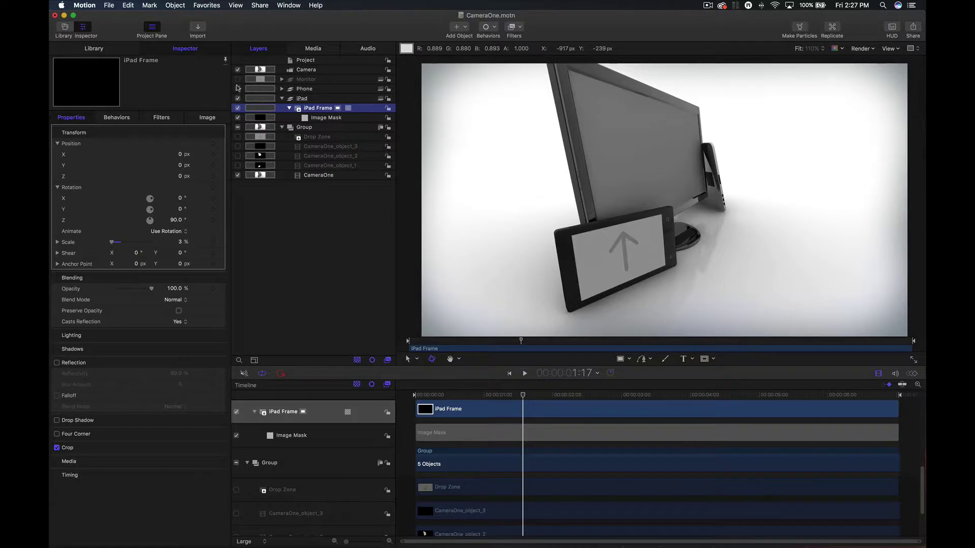
left_click(238, 79)
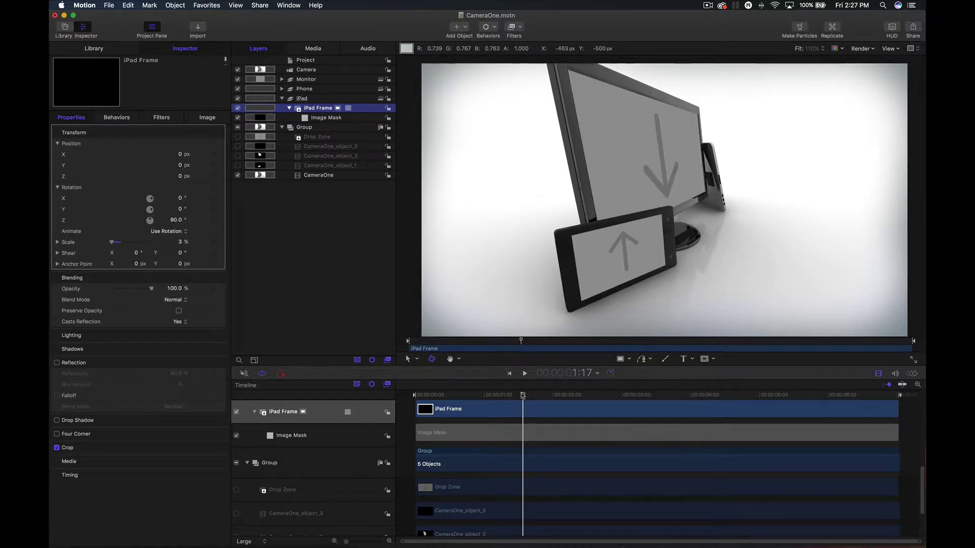
left_click_drag(523, 395, 736, 395)
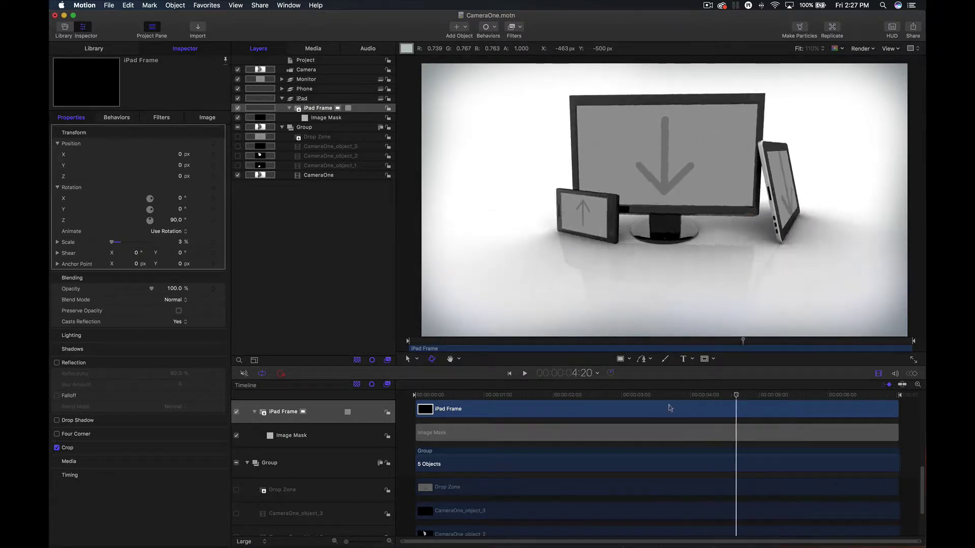
left_click_drag(671, 408, 773, 399)
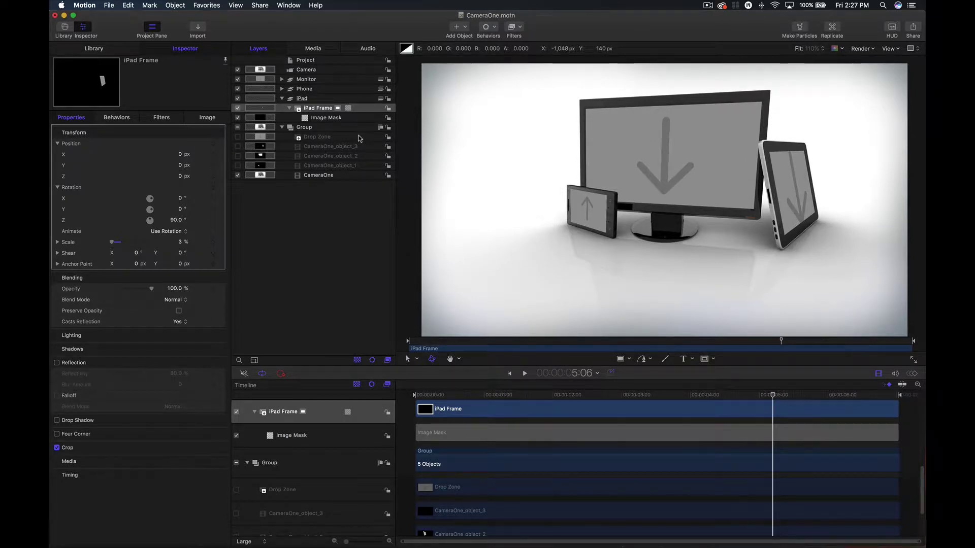
scroll(669, 447, "up", 10)
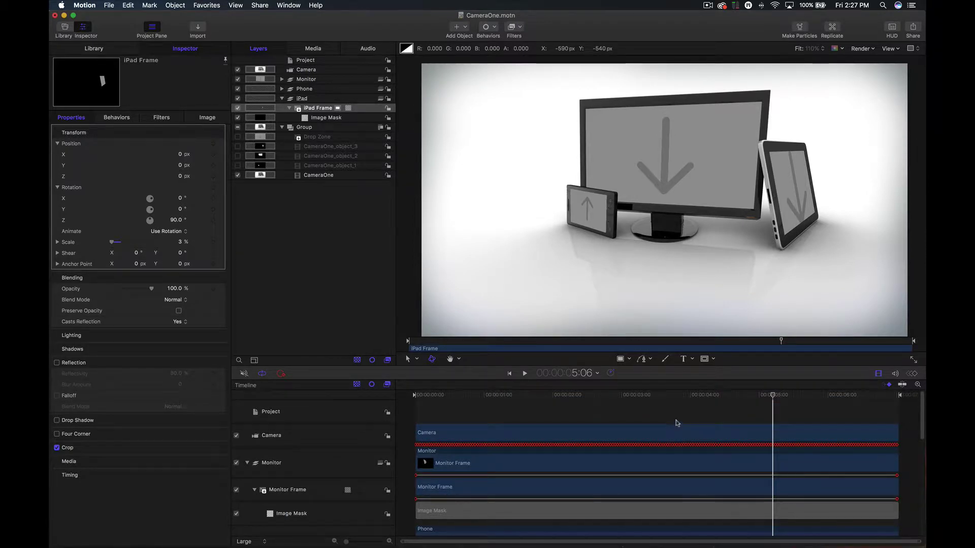
left_click_drag(716, 405, 678, 398)
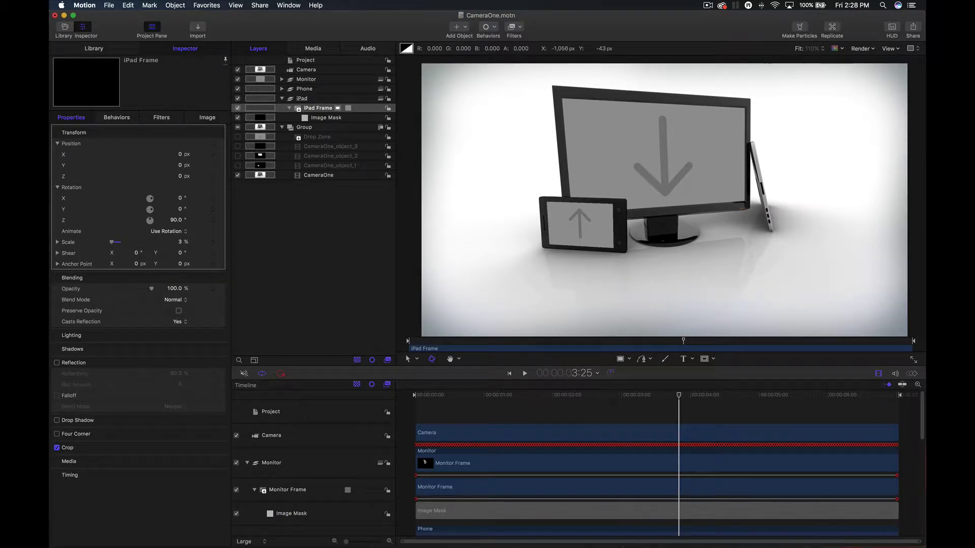
Step: Close the CameraOne project, open the Works on all devices project from its Finder folder, and scrub its timeline
left_click(55, 16)
left_click(454, 86)
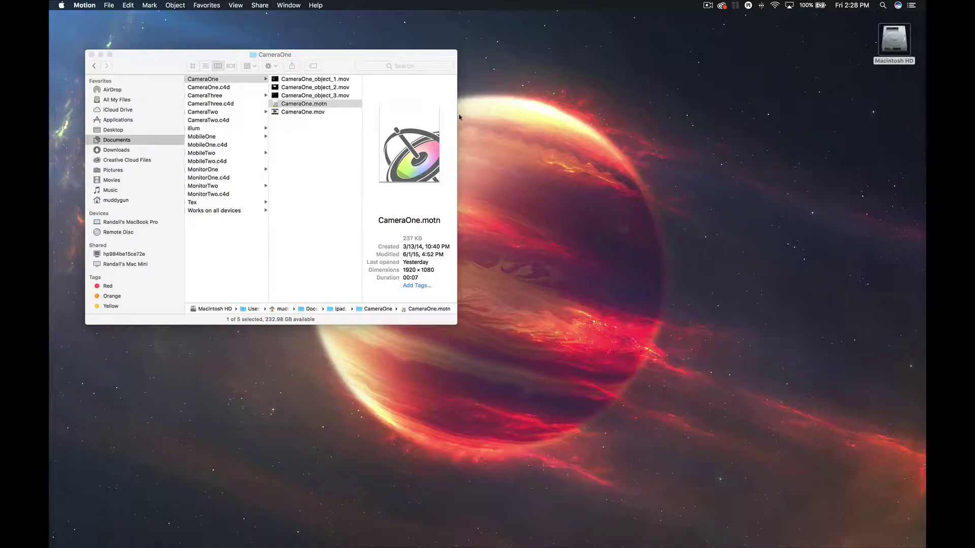
left_click(259, 210)
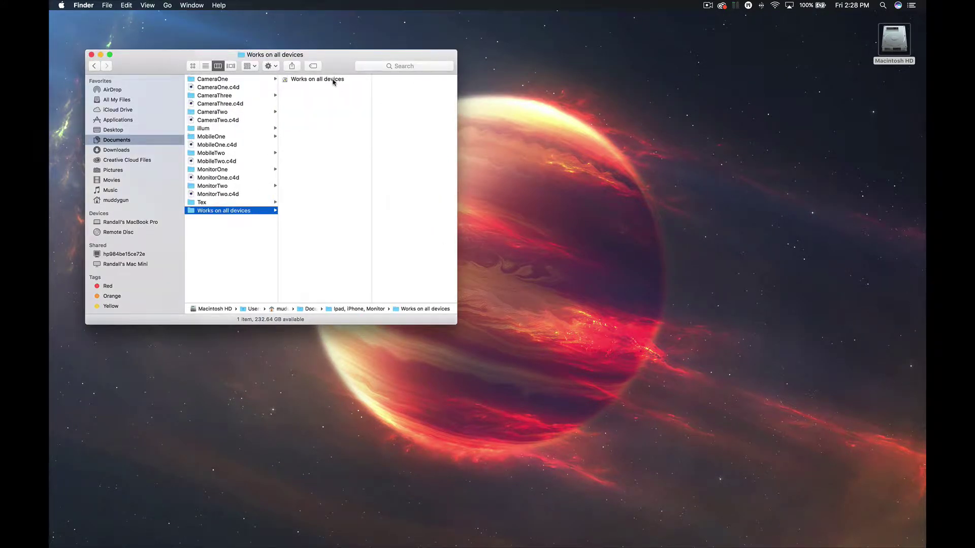
double_click(287, 79)
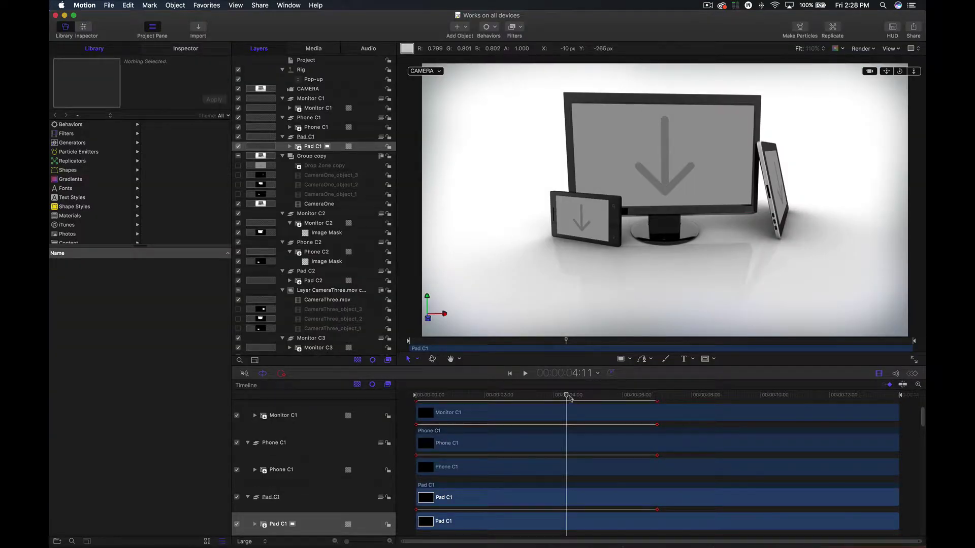
left_click_drag(567, 396, 712, 396)
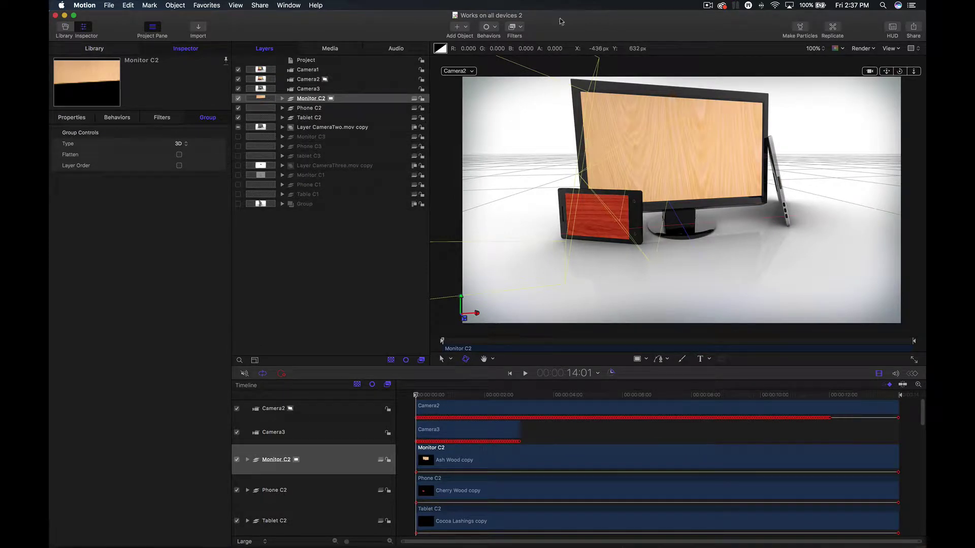
Step: Review the three cameras and the Monitor C2, Monitor C3 and Monitor C1 groups in the Works on all devices 2 layer list
left_click(346, 73)
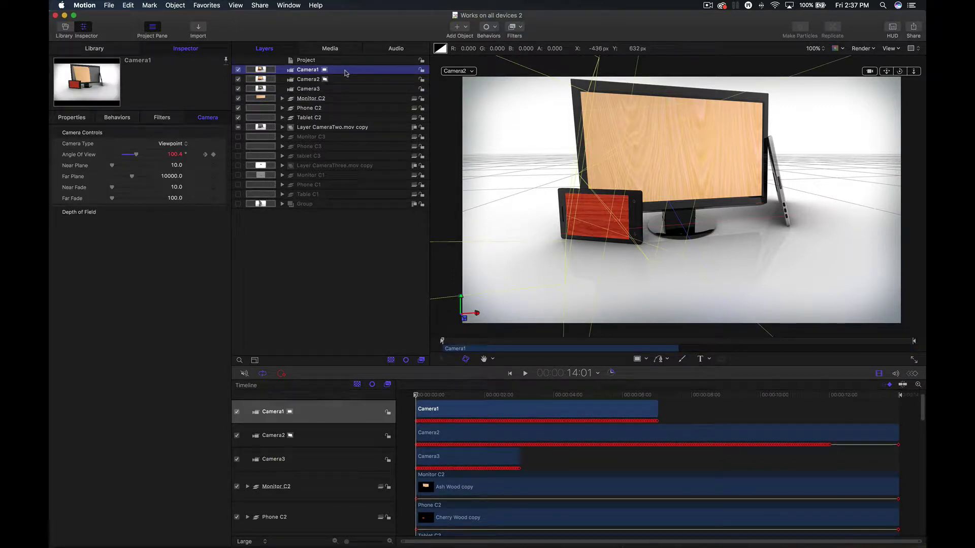
key("Down")
key("Down")
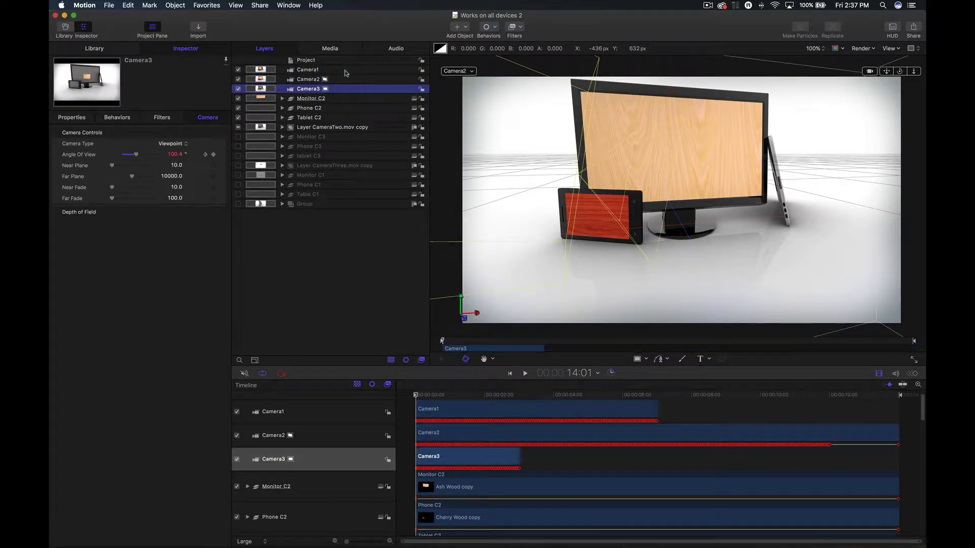
left_click(349, 99)
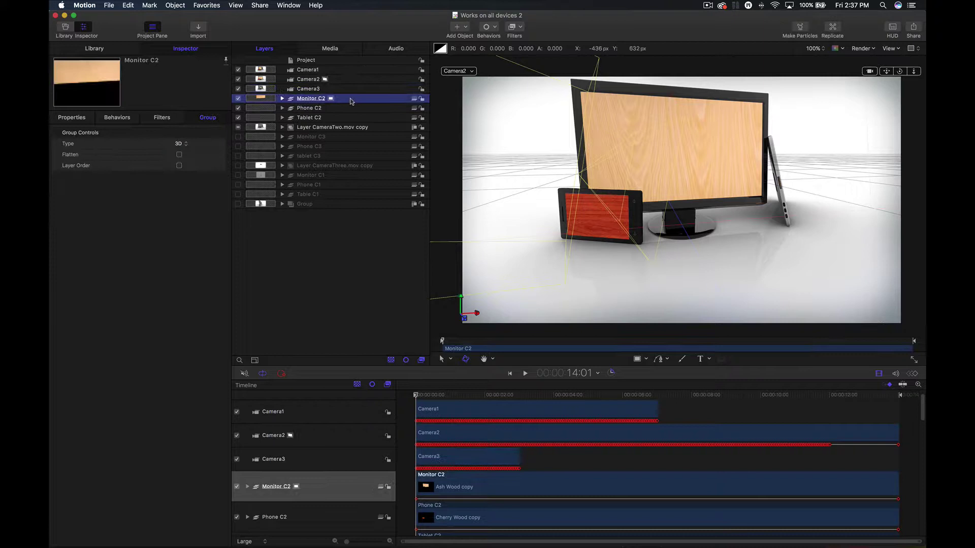
left_click(340, 137)
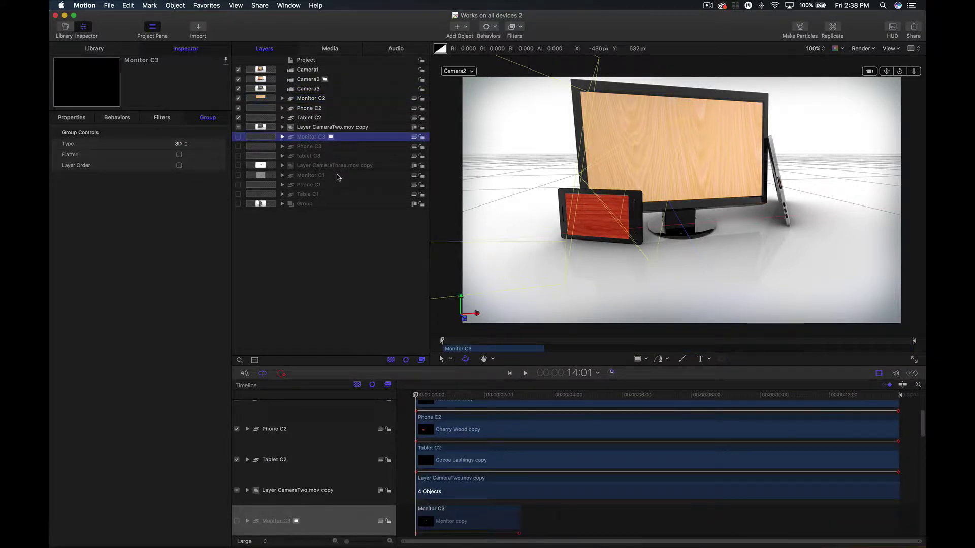
left_click(337, 175)
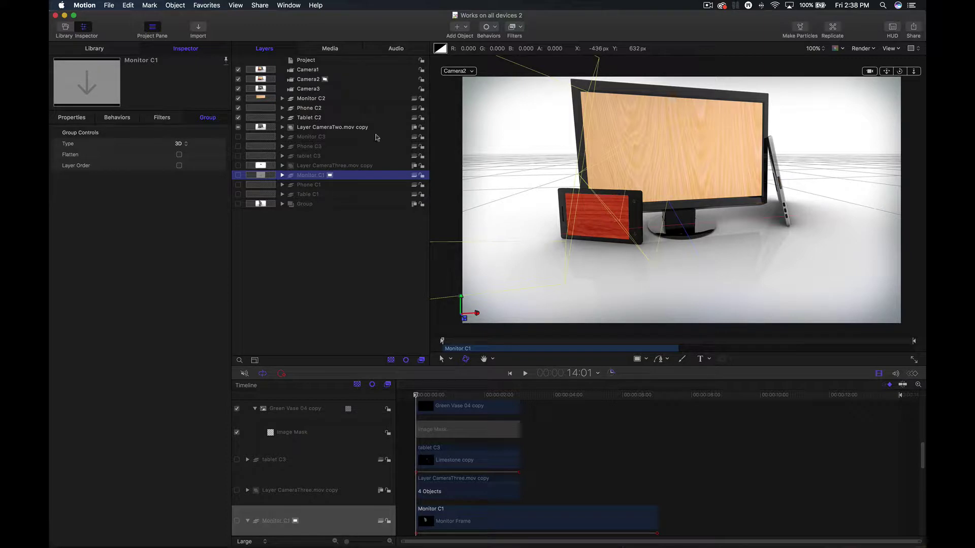
Step: Switch the view to Camera1 and hide Monitor C2, Phone C2, Tablet C2 and Layer CameraTwo.mov copy
left_click(458, 71)
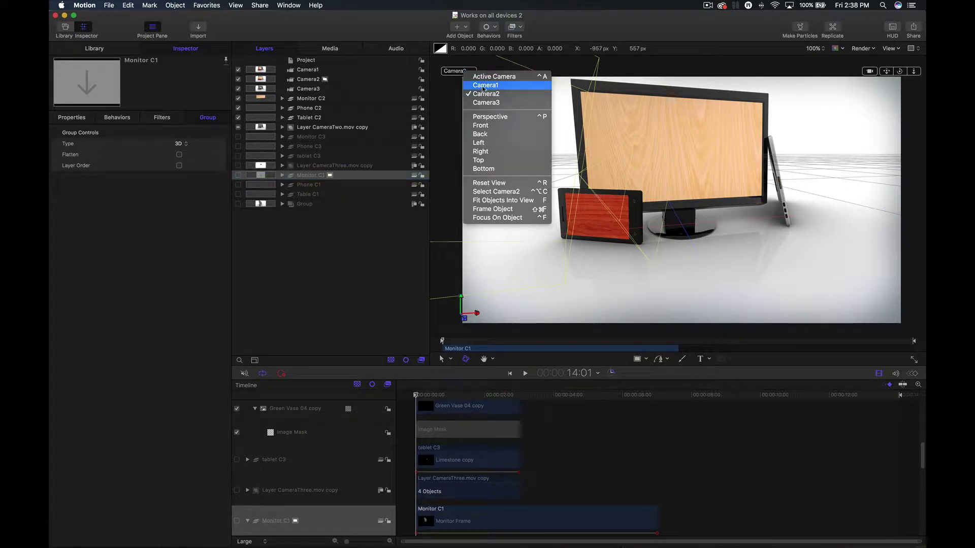
left_click(483, 85)
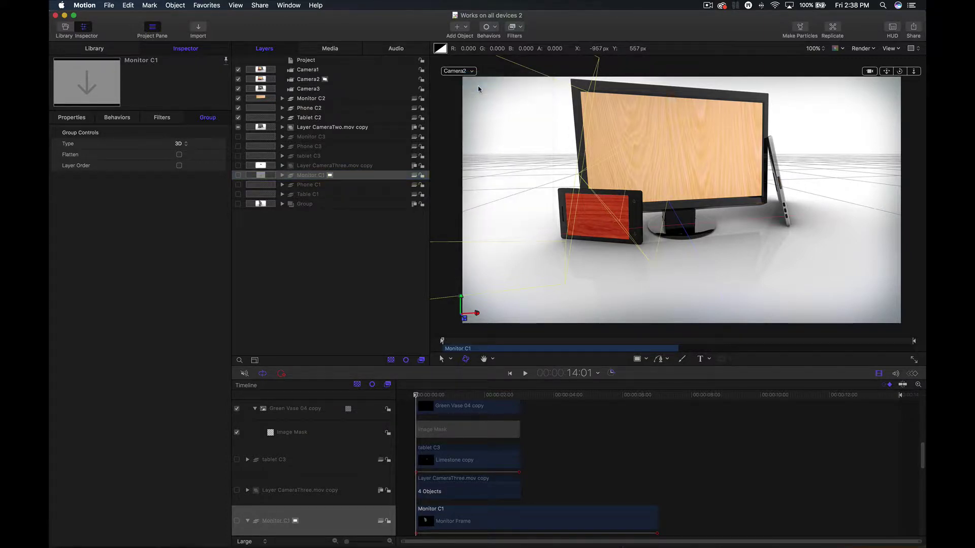
left_click(238, 98)
left_click(238, 108)
left_click(238, 118)
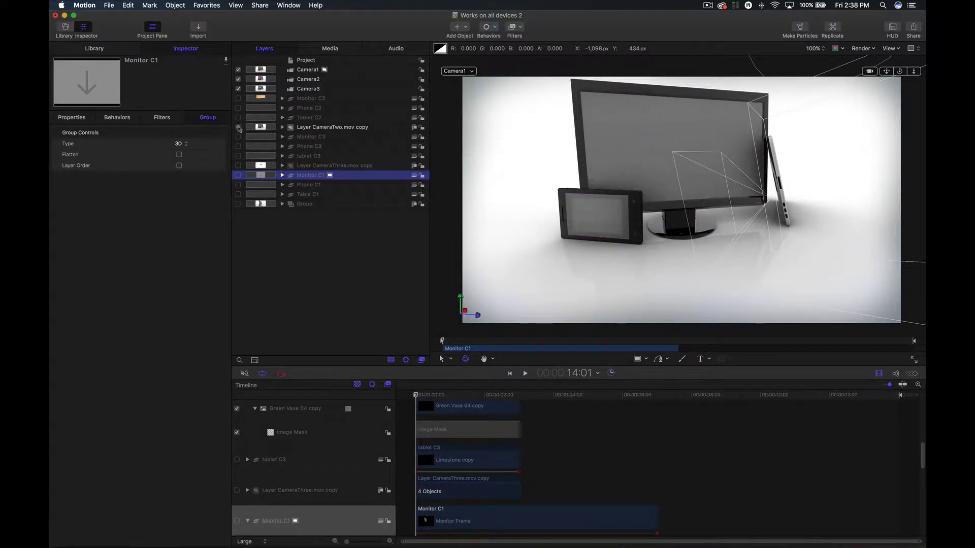
left_click(238, 127)
Step: Turn on Monitor C1, Phone C1, Table C1 and the footage Group, and scrub the beginning of the timeline
left_click(238, 175)
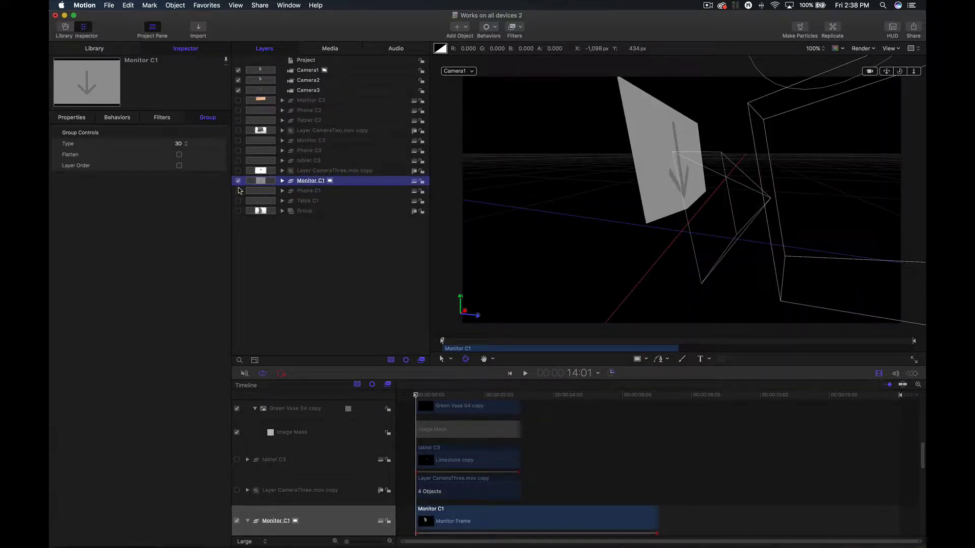
left_click(238, 190)
left_click(238, 200)
left_click(238, 211)
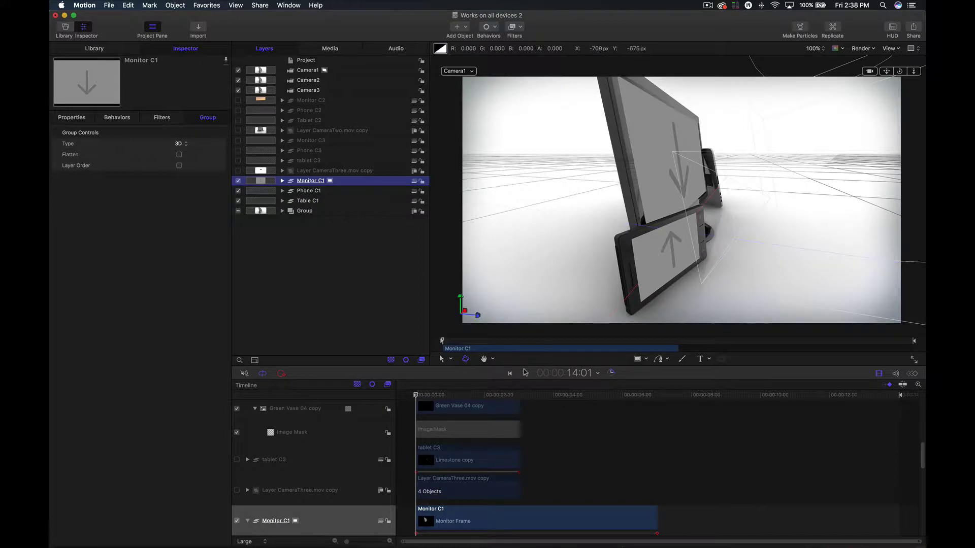
left_click_drag(449, 397, 444, 429)
Step: Move the playhead to the end of the project and extend Camera1 and Camera3 to that frame
scroll(737, 460, "up", 5)
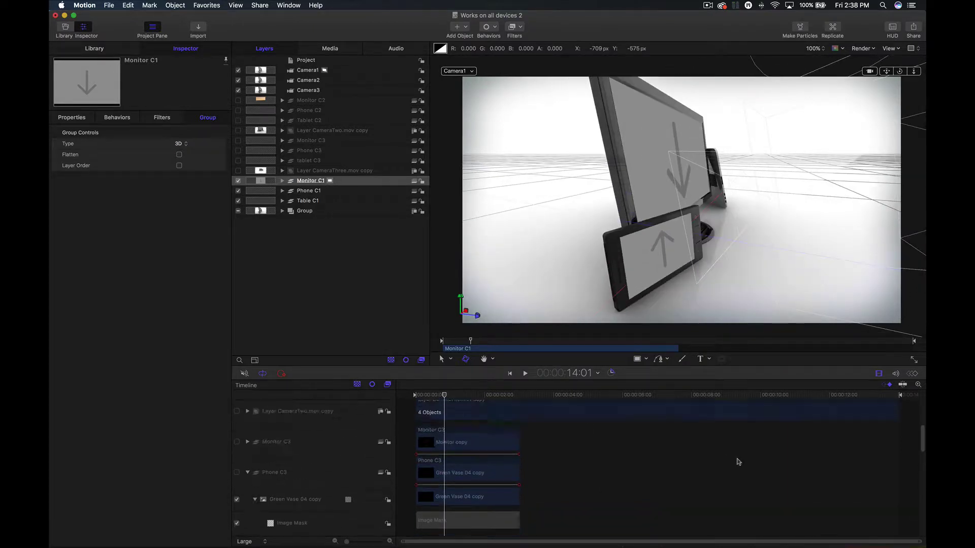
scroll(737, 460, "up", 3)
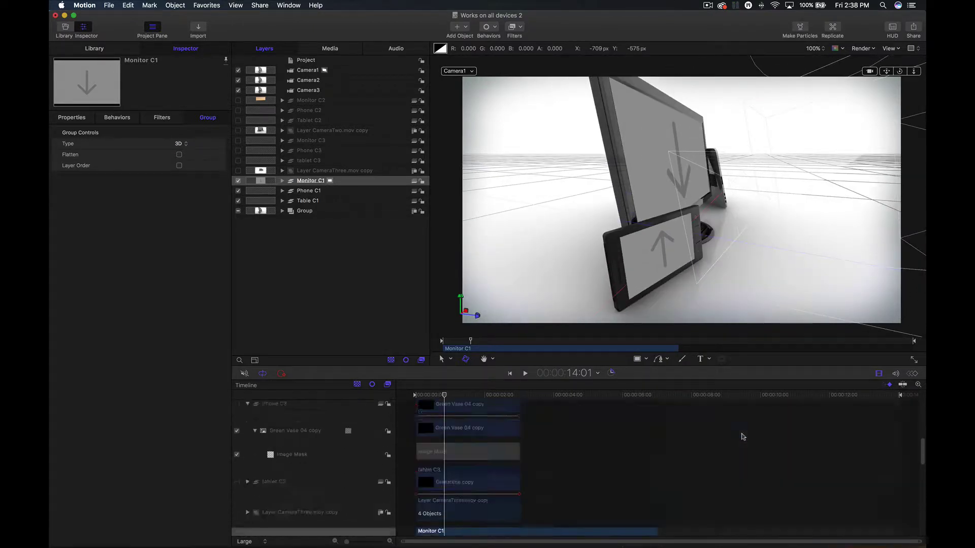
left_click_drag(653, 398, 897, 406)
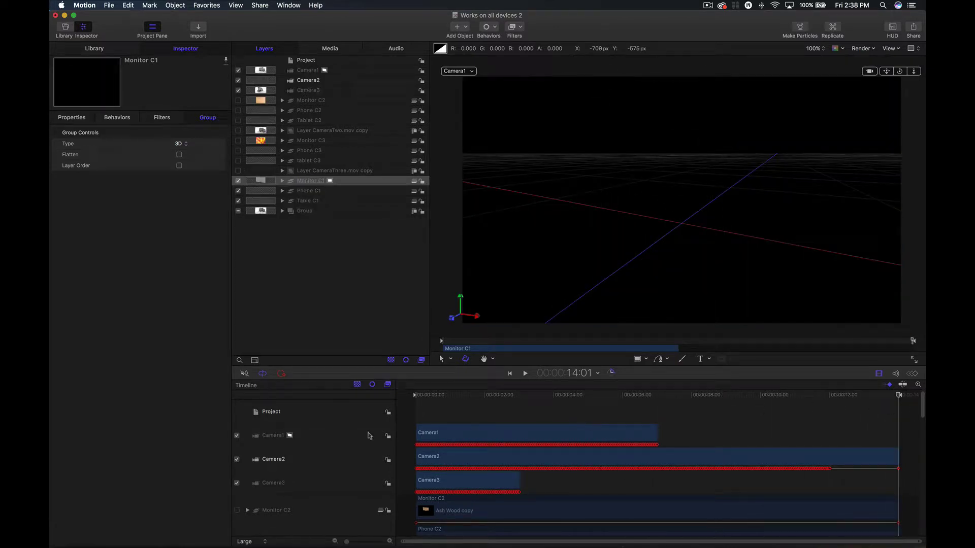
left_click(335, 458)
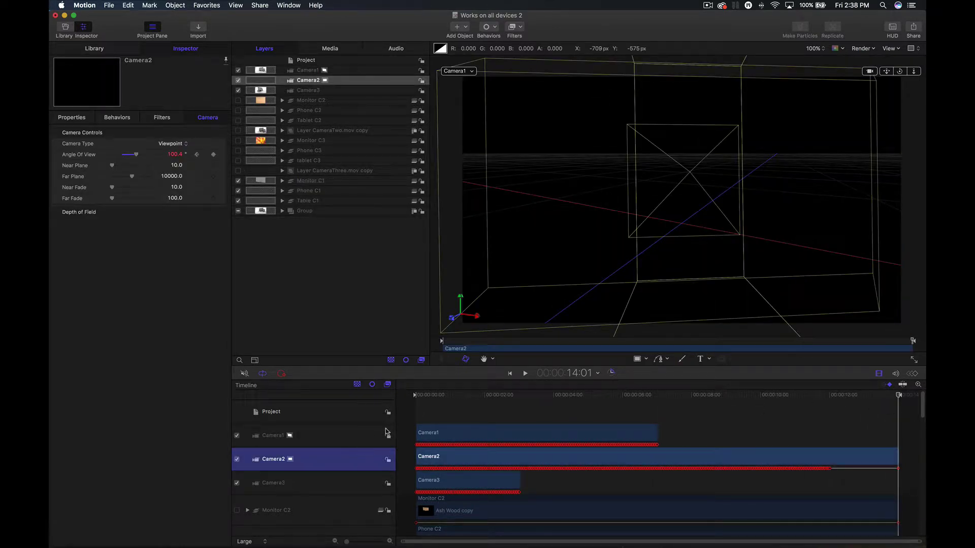
left_click(363, 431)
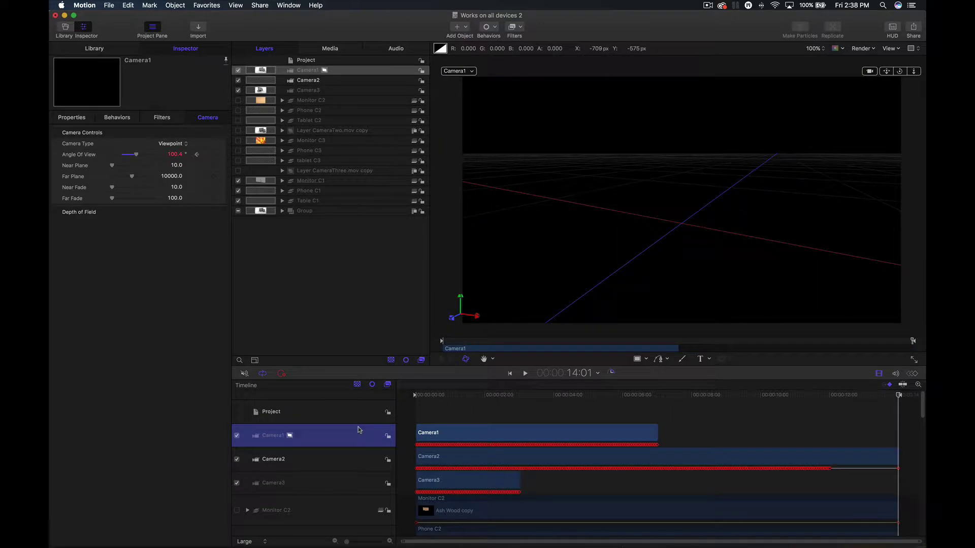
left_click(335, 483)
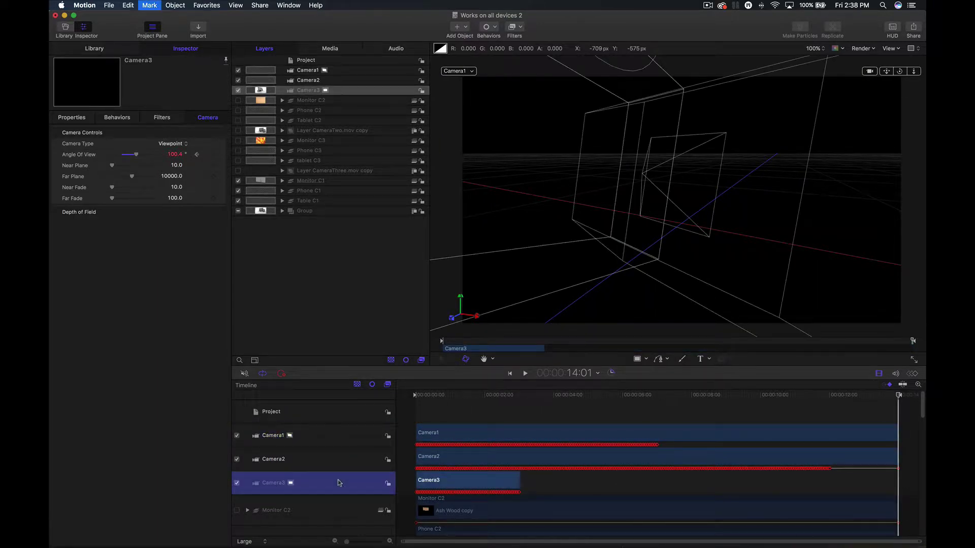
key("o")
Step: Extend the Monitor C3 group to the playhead at the project's end
scroll(820, 421, "down", 5)
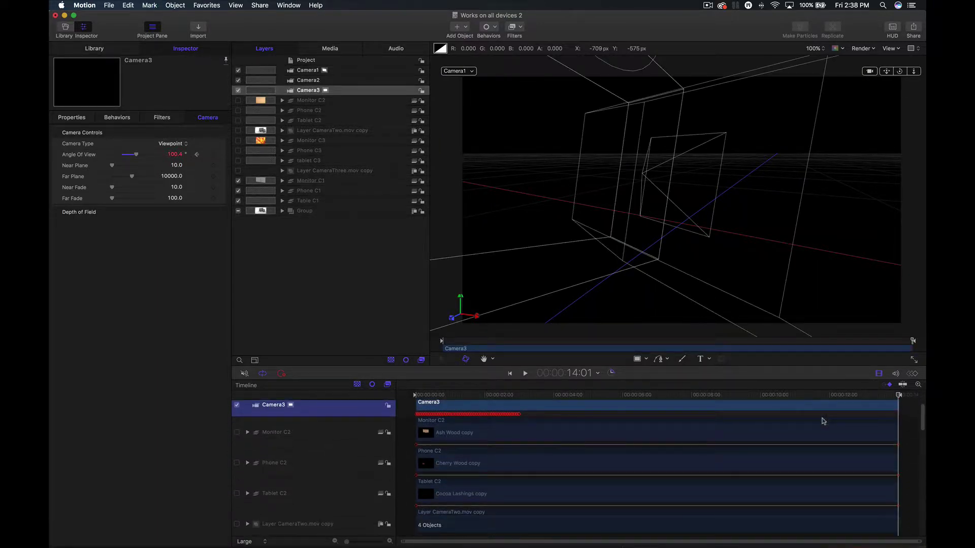
scroll(820, 421, "down", 2)
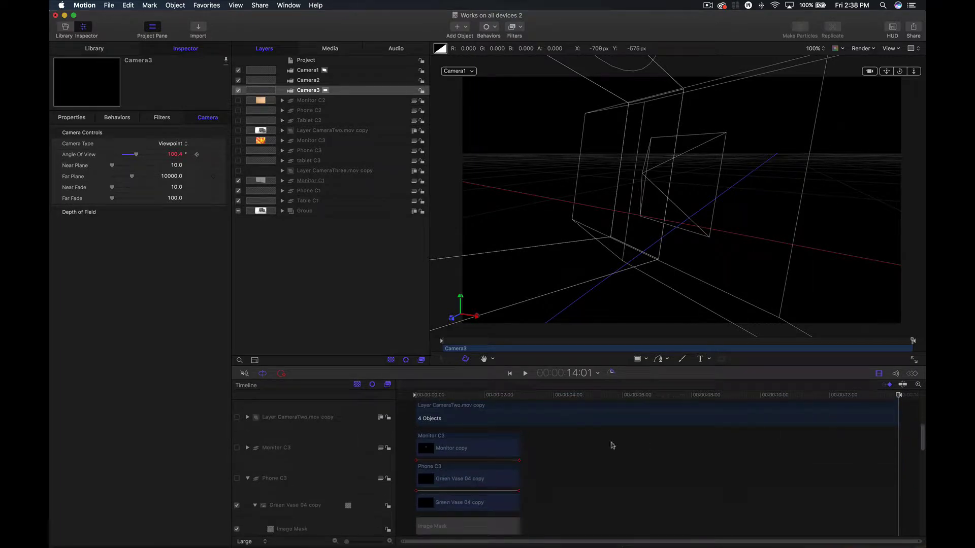
left_click(344, 456)
key("o")
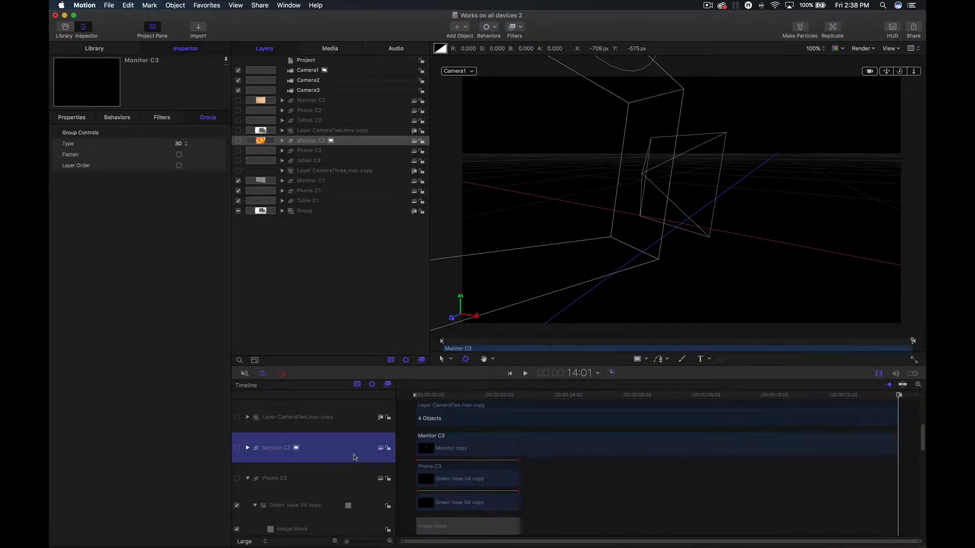
Step: Extend Green Vase 04 copy in Phone C3 and Limestone copy in tablet C3 to the project's end
scroll(255, 460, "down", 1)
left_click(336, 484)
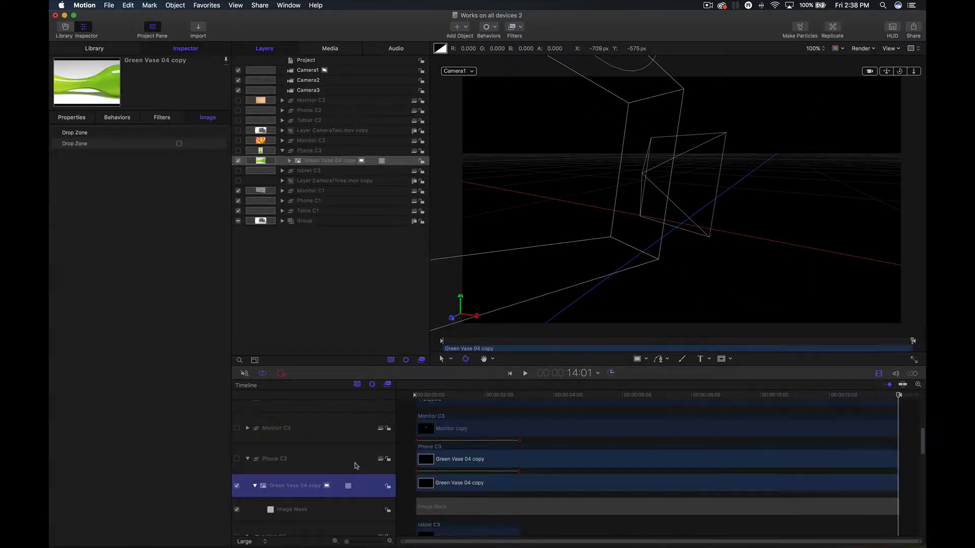
scroll(345, 465, "down", 3)
left_click(248, 458)
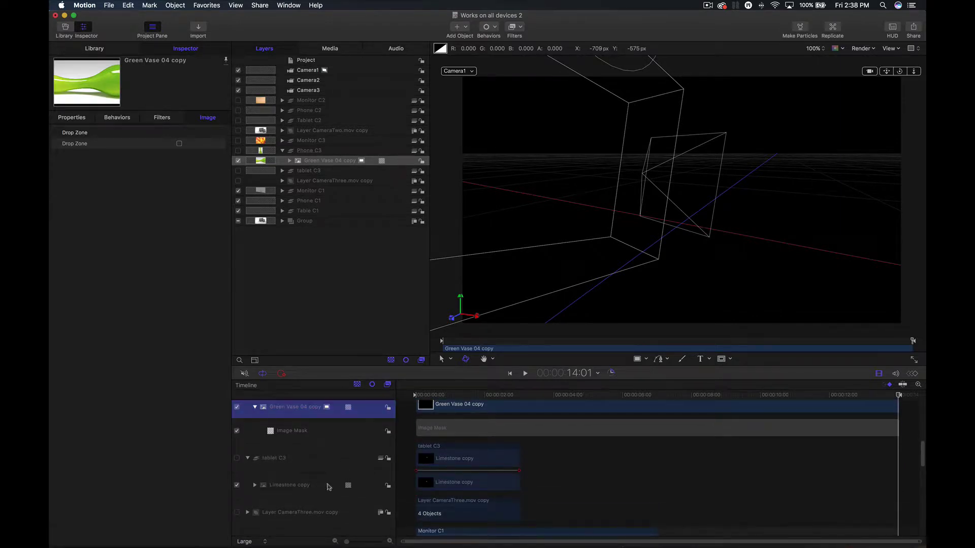
left_click(329, 486)
left_click(329, 467)
Step: Expand Layer CameraThree.mov copy and set the end condition of its CameraThree.mov copy clip to Hold
scroll(330, 464, "down", 2)
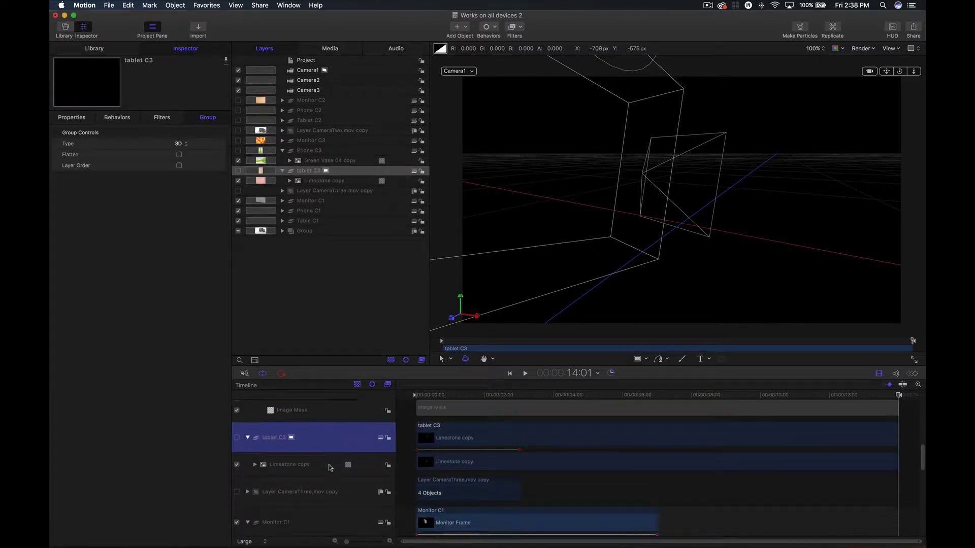
left_click(249, 471)
left_click(336, 465)
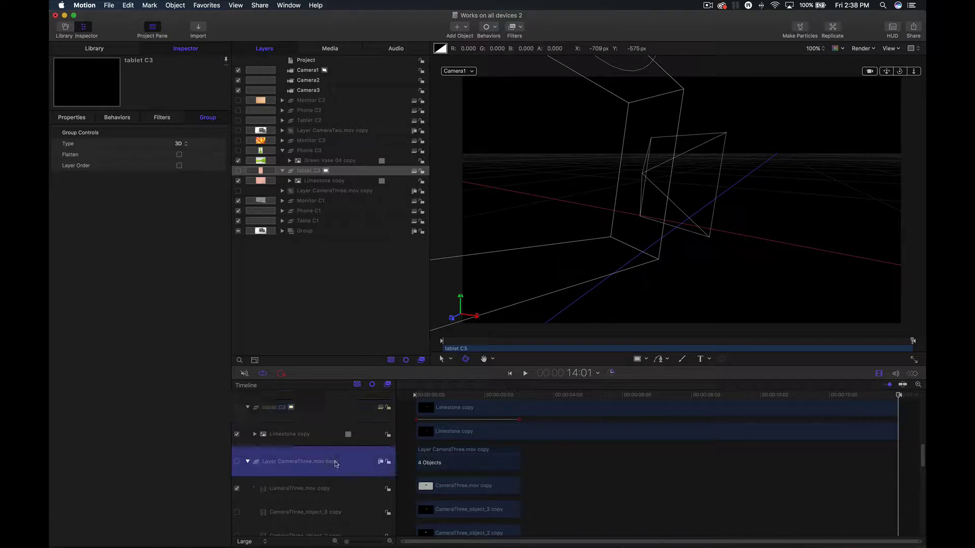
scroll(355, 462, "down", 4)
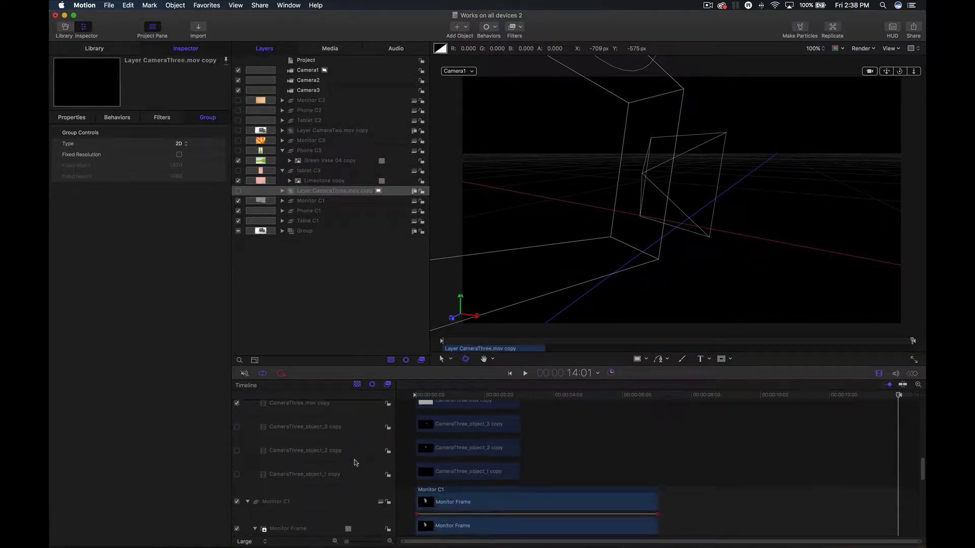
left_click(361, 474)
scroll(355, 472, "up", 2)
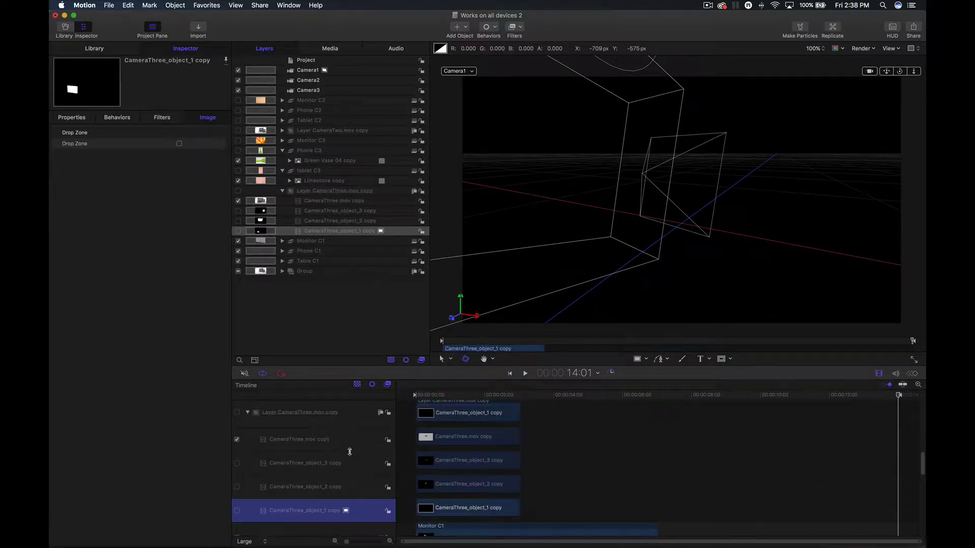
left_click(349, 446)
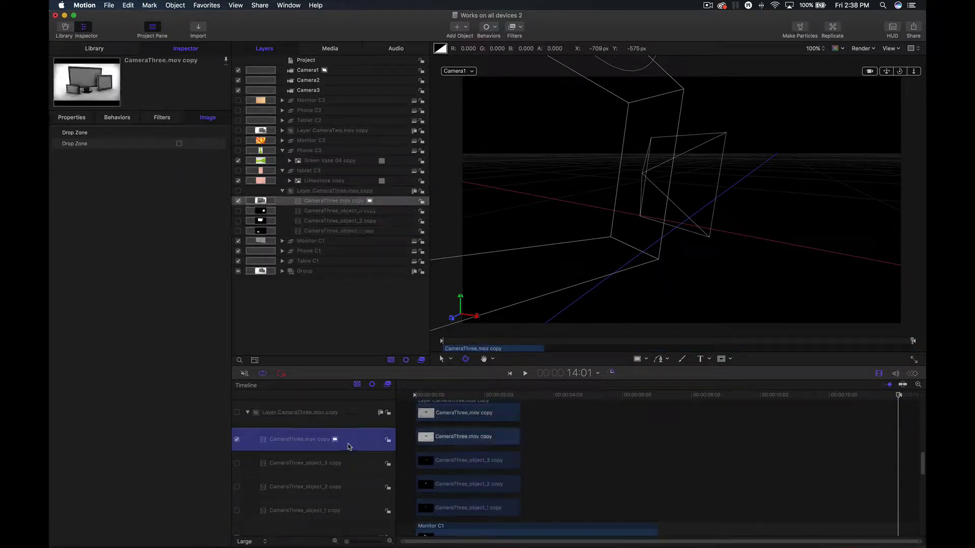
left_click(71, 117)
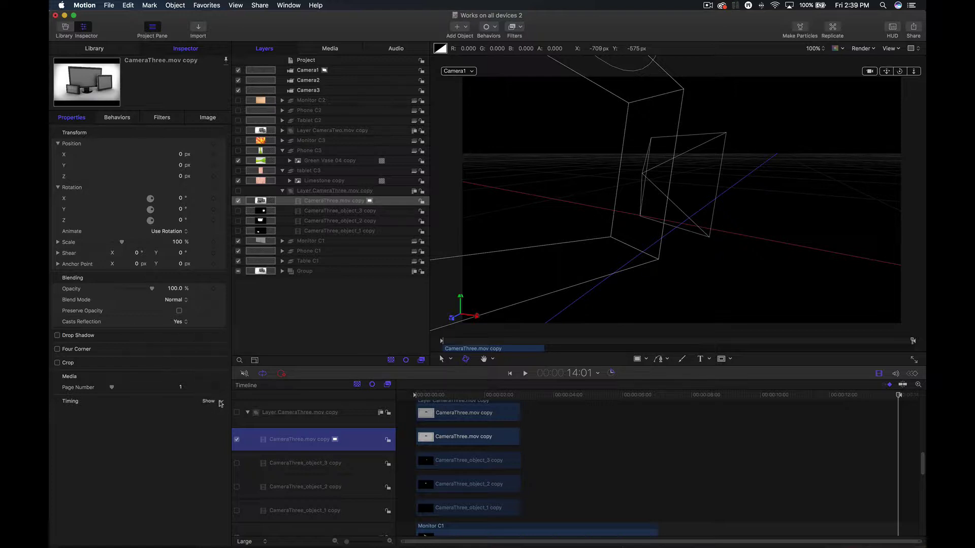
left_click(220, 402)
left_click(177, 490)
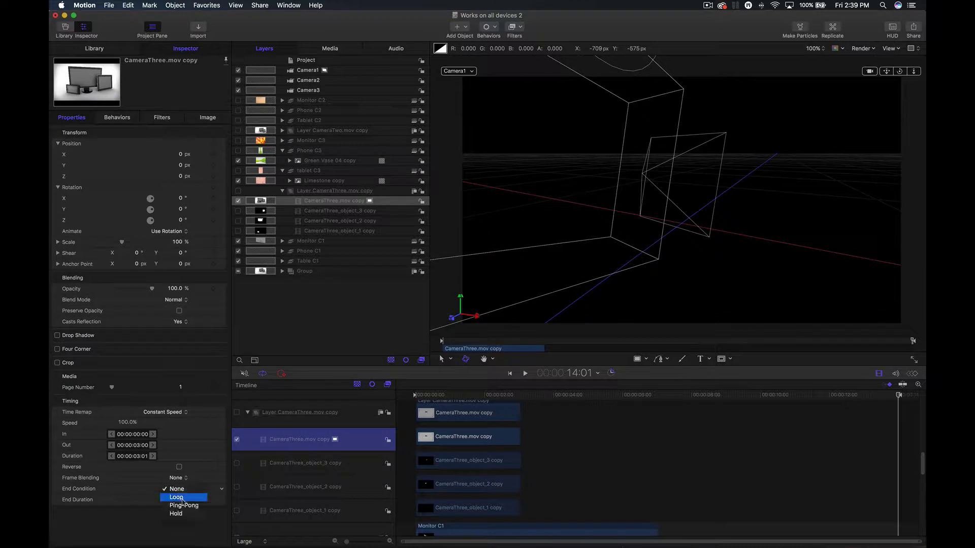
left_click(176, 514)
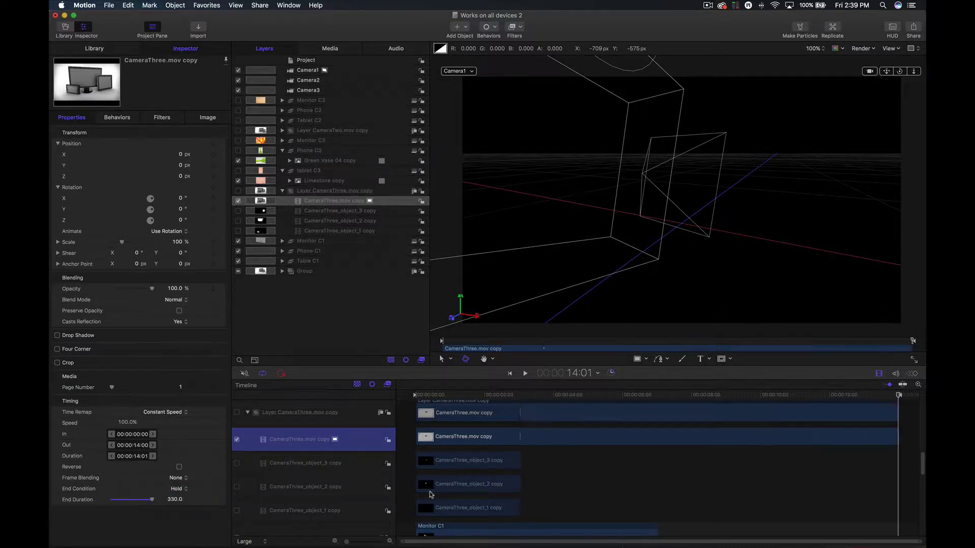
Step: Select the three CameraThree_object copy clips together and set their end condition to Hold
left_click(346, 467)
left_click(319, 510, "shift")
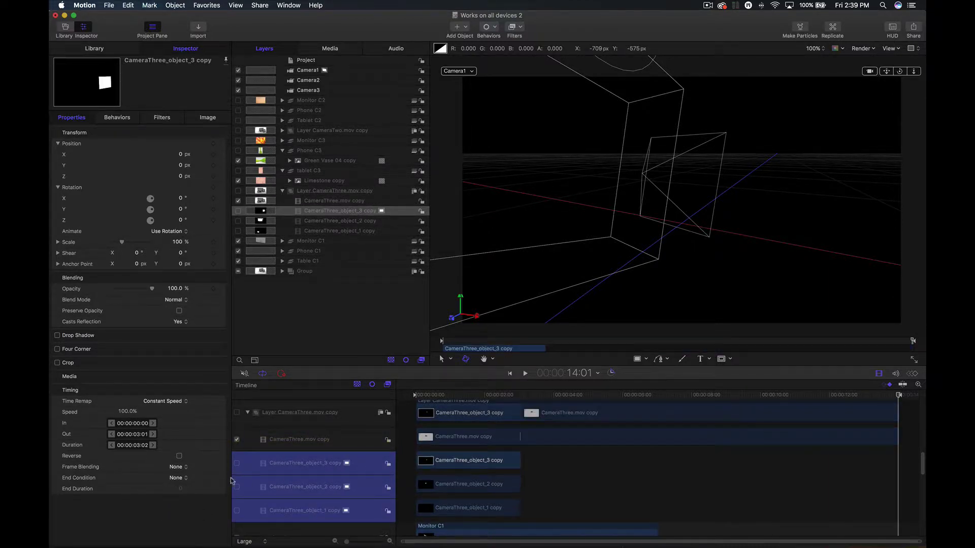
left_click(184, 479)
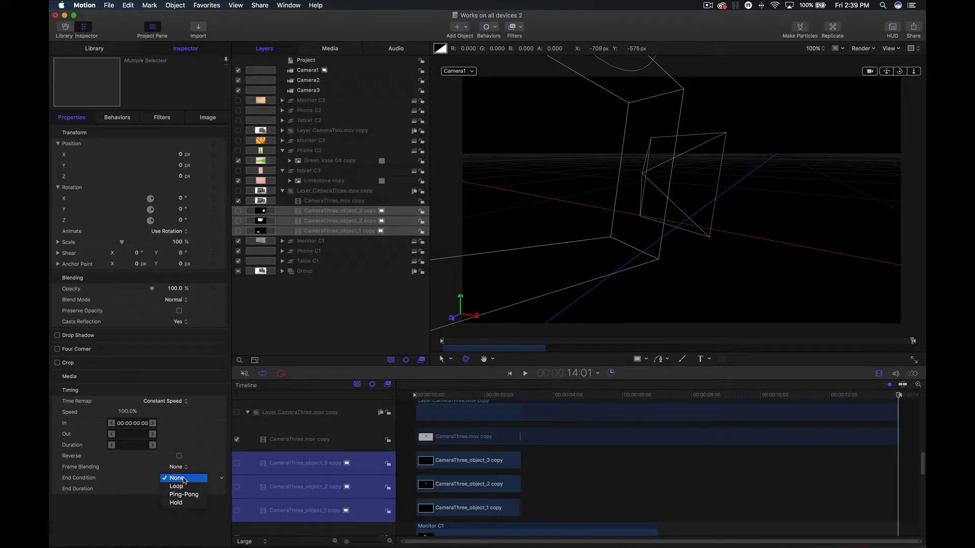
left_click(175, 503)
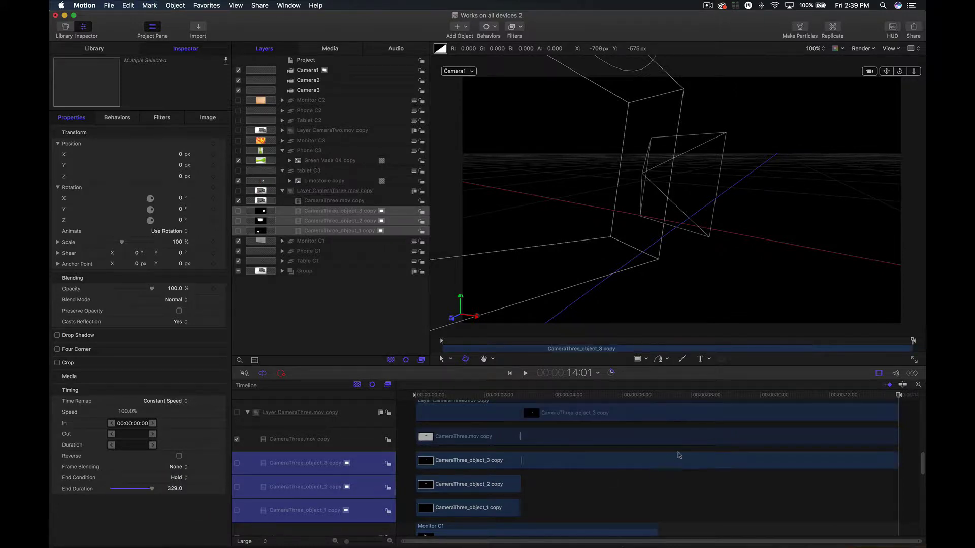
Step: Set the end condition of CameraThree_object_2 copy and CameraThree_object_1 copy individually to Hold
left_click(290, 495)
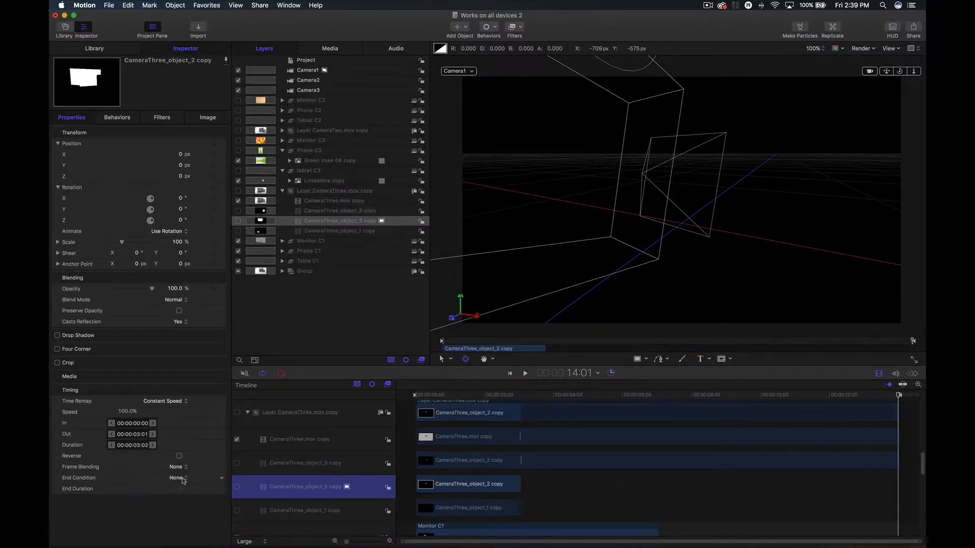
left_click(181, 477)
key("Return")
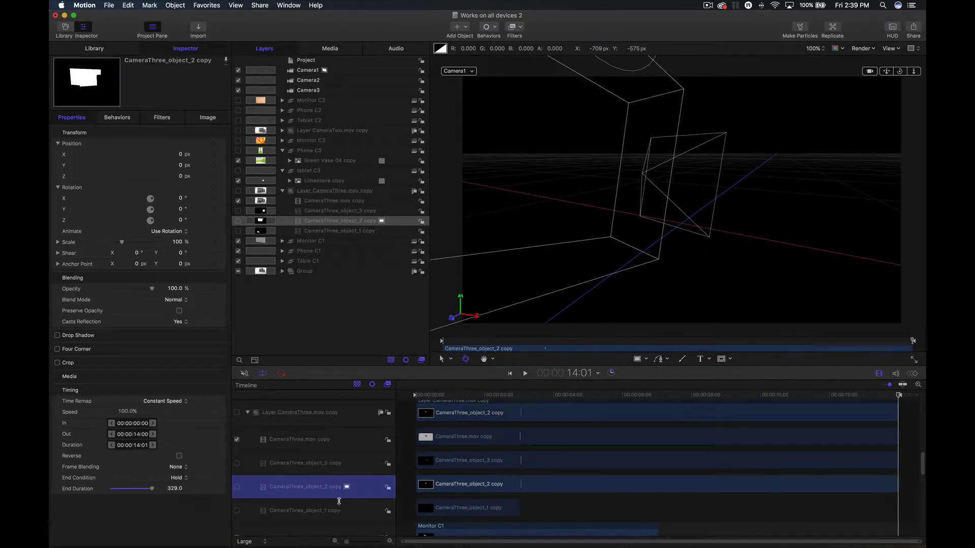
left_click(328, 509)
left_click(187, 477)
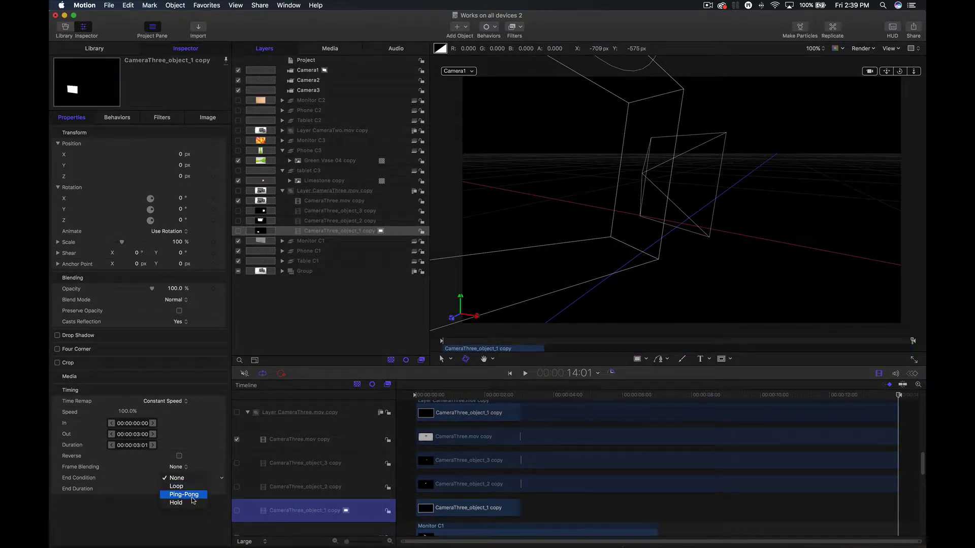
left_click(194, 502)
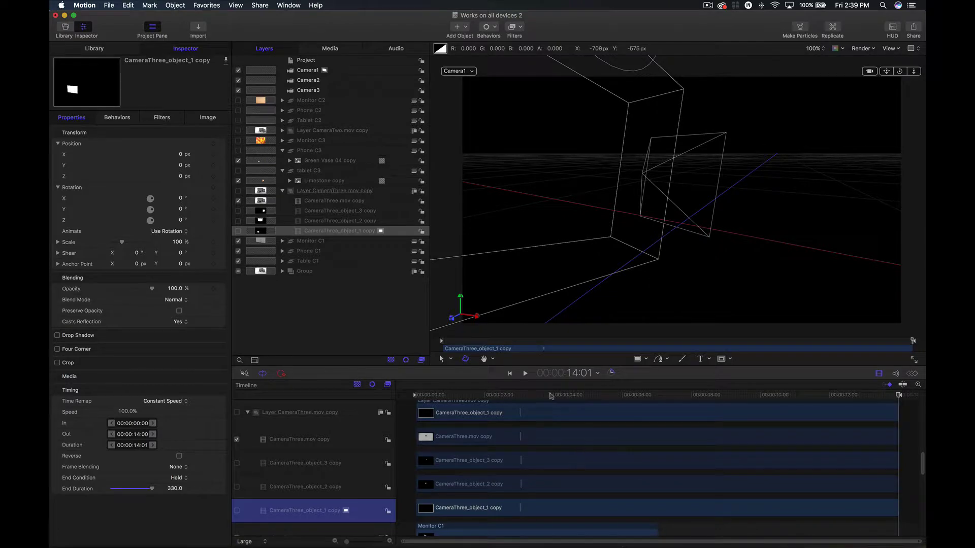
Step: Check how far the layers extend in the timeline and scrub back through the project in the Camera1 view
left_click_drag(550, 396, 914, 400)
scroll(739, 482, "down", 2)
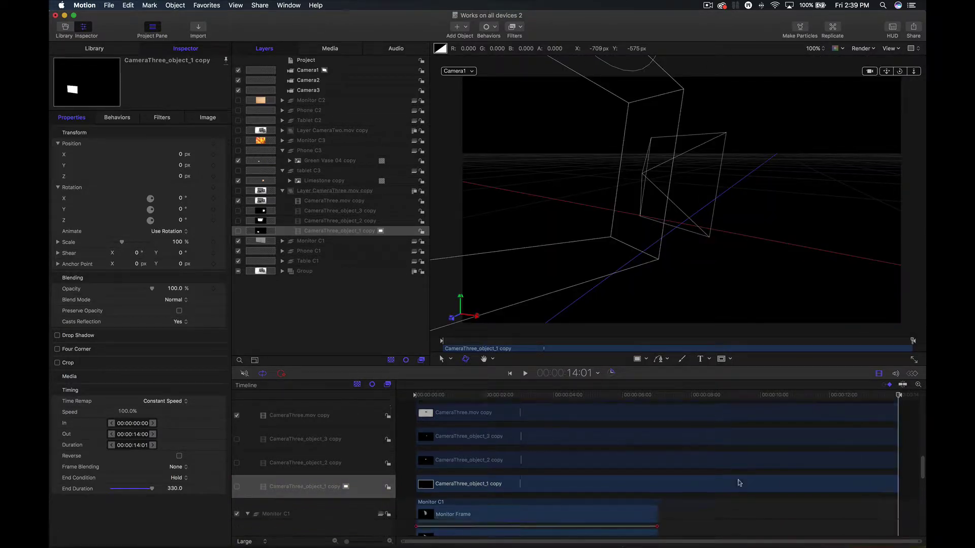
scroll(739, 483, "up", 5)
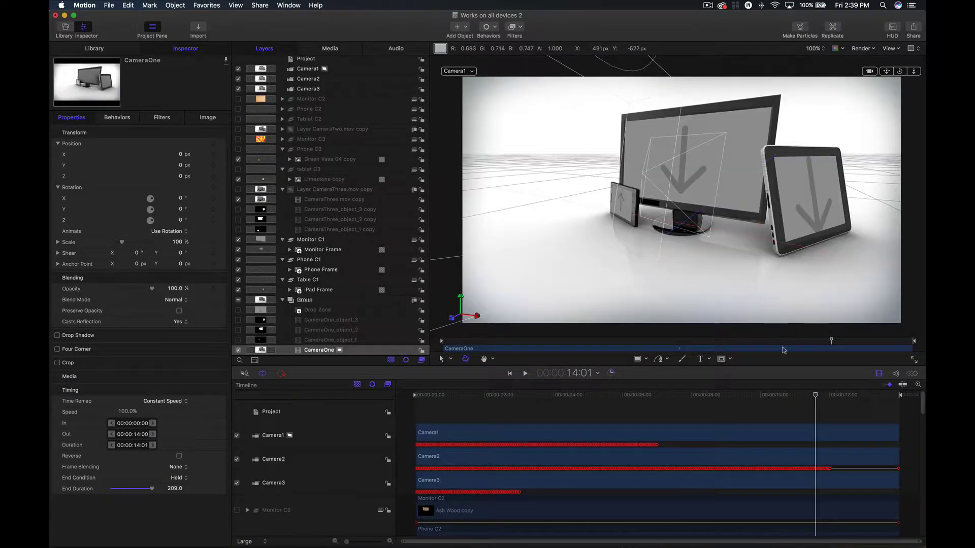
left_click_drag(814, 401, 582, 396)
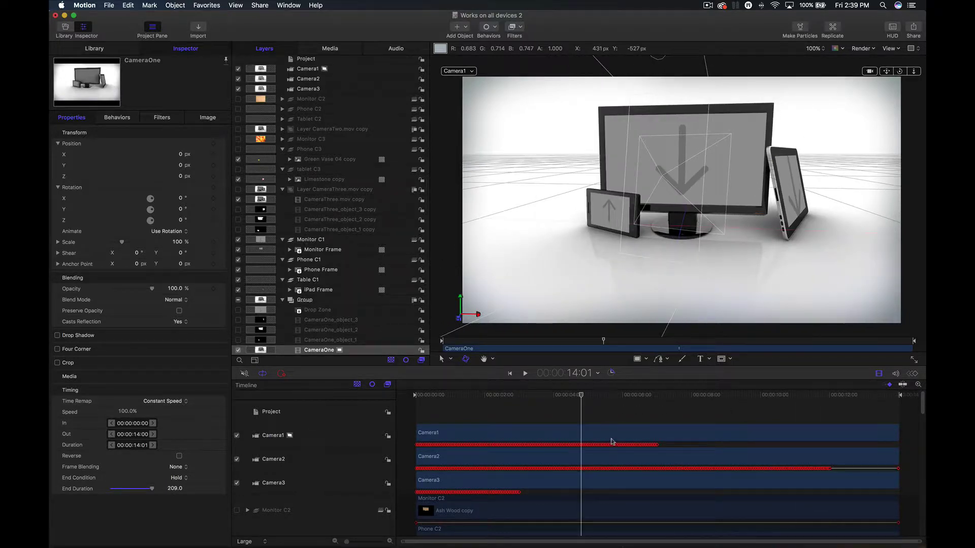
Step: Select Camera3 and check the list of available camera views, keeping the Camera1 view
scroll(612, 441, "down", 1)
left_click_drag(311, 411, 334, 457)
left_click(466, 72)
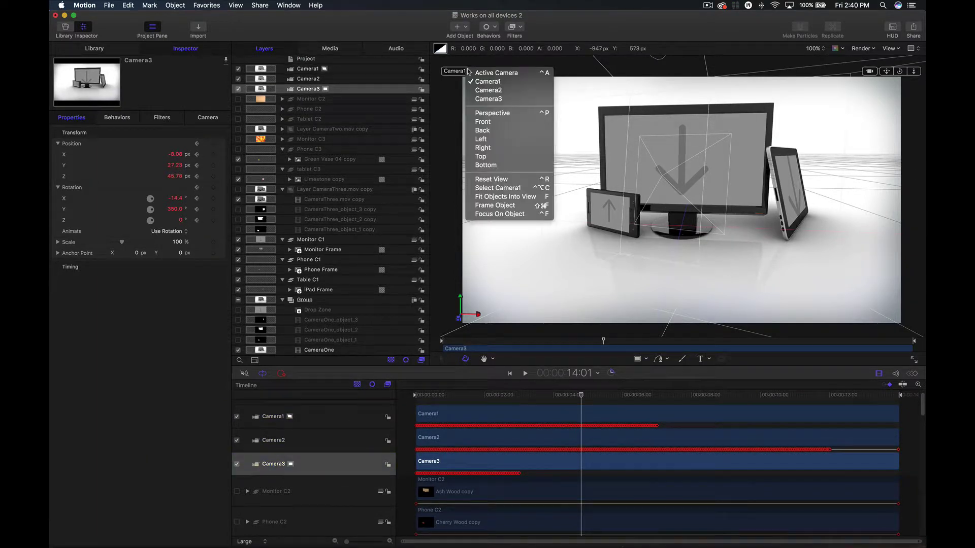
left_click(460, 81)
scroll(370, 231, "up", 1)
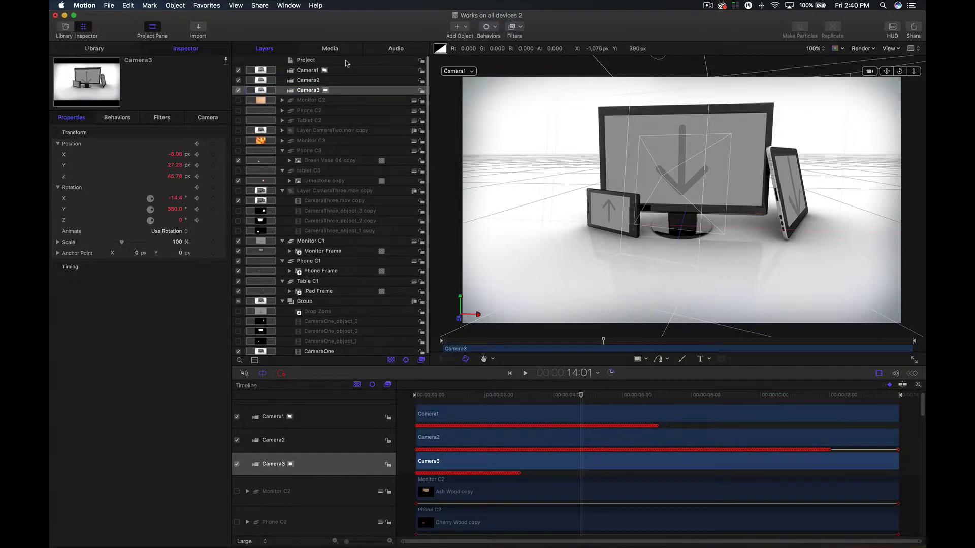
Step: Check the project's published parameters, and add a new rig with a Pop-up widget
left_click(306, 60)
left_click(207, 118)
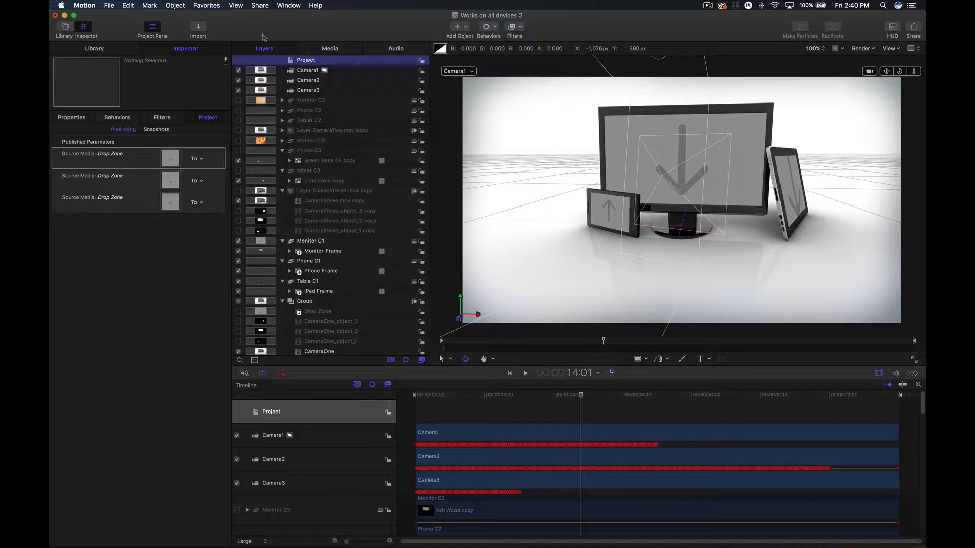
left_click(175, 5)
left_click(223, 72)
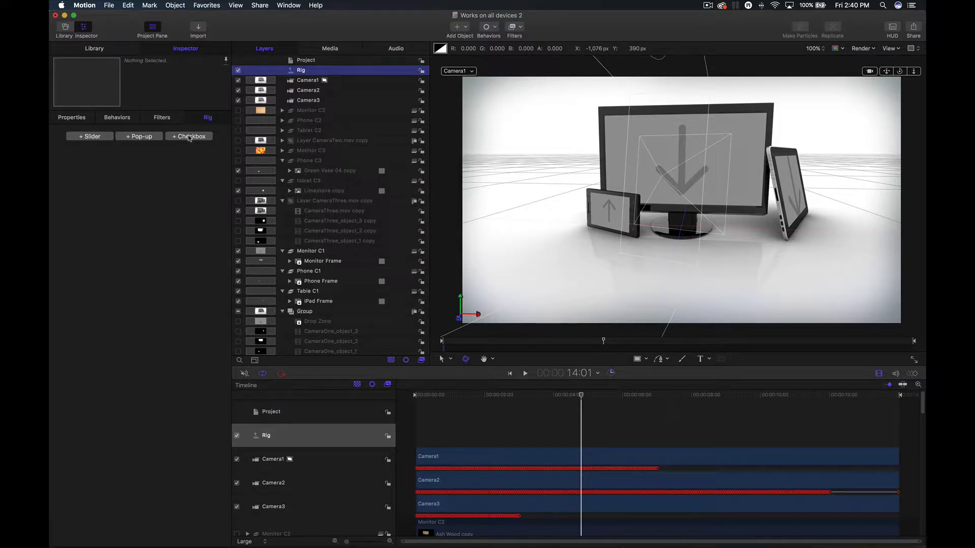
left_click(151, 142)
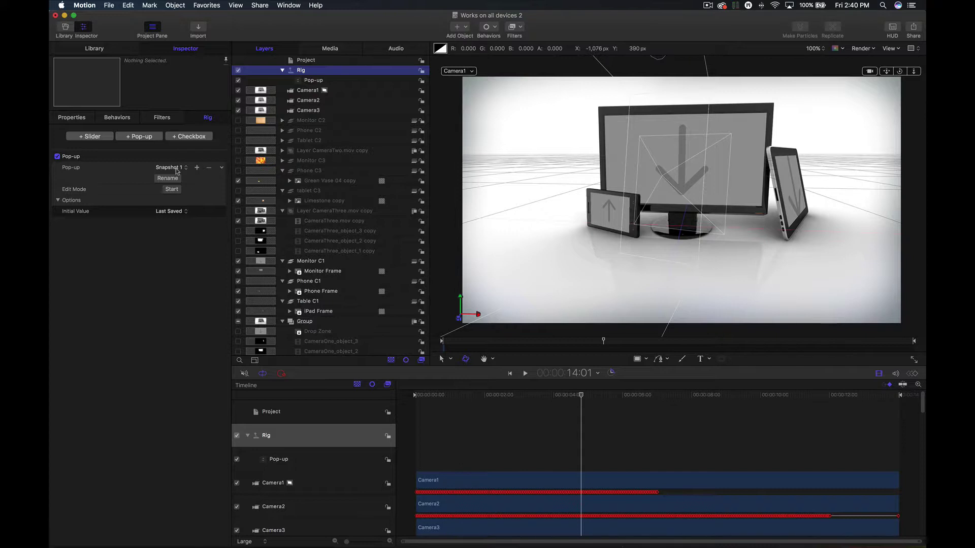
Step: Compare the Monitor C2 group with the Pop-up widget and toggle the group's visibility, leaving it hidden
left_click(334, 122)
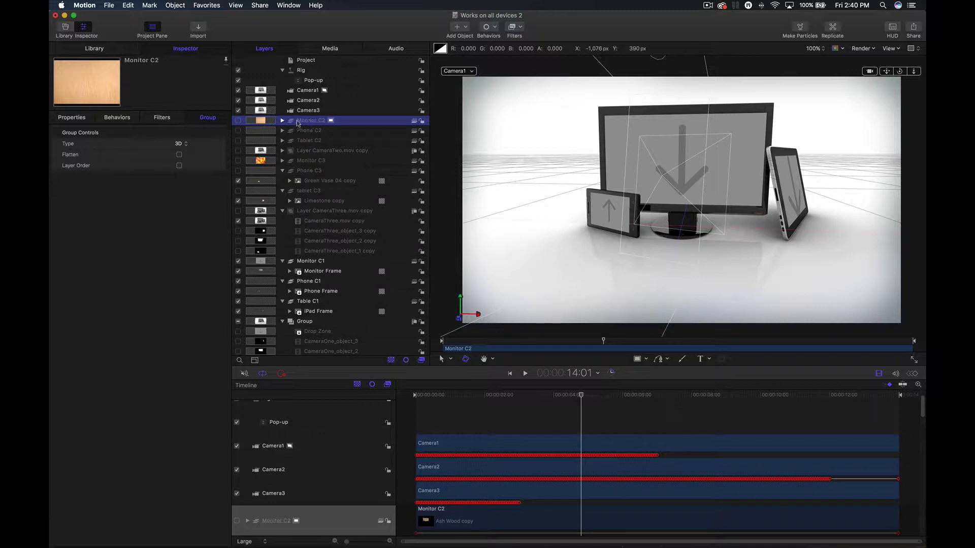
left_click(307, 81)
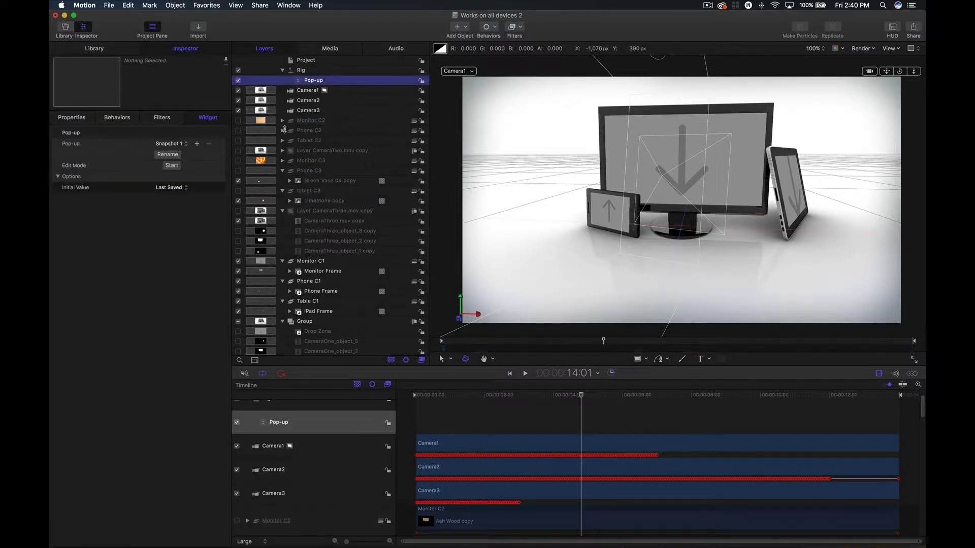
left_click(238, 120)
left_click(238, 120)
left_click(239, 120)
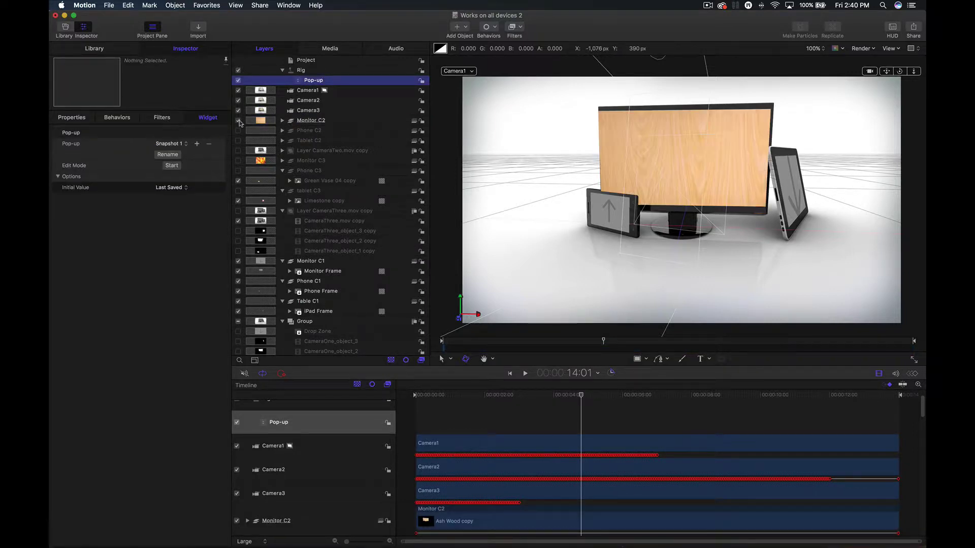
left_click(238, 120)
left_click(352, 123)
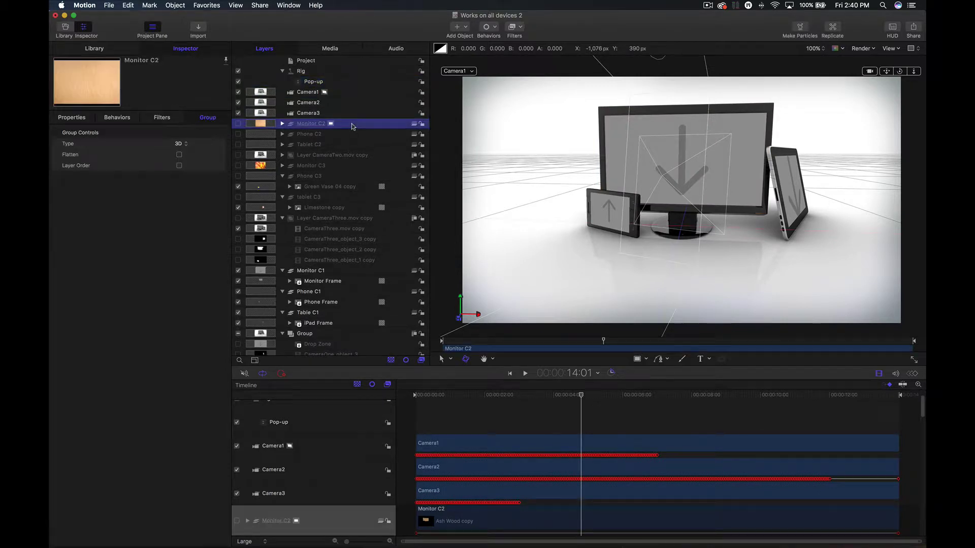
left_click(350, 83)
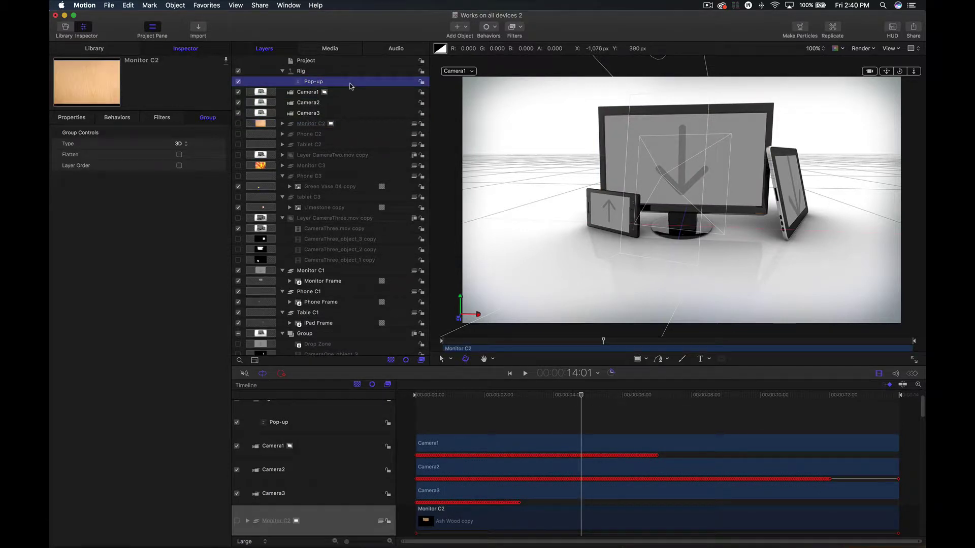
Step: Expand the Monitor C2, Phone C2 and Tablet C2 groups to reveal their image layers
left_click(343, 125)
left_click(282, 123)
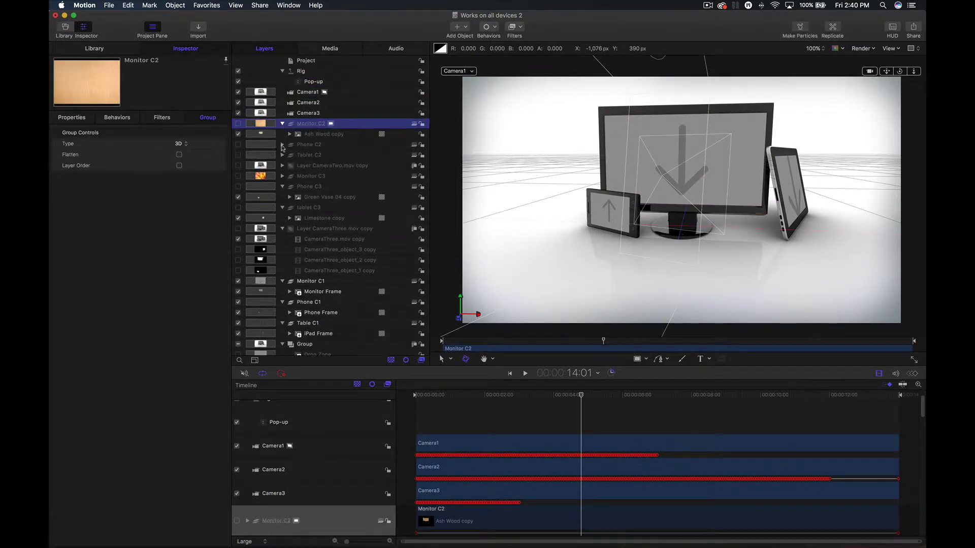
left_click(282, 145)
left_click(282, 160)
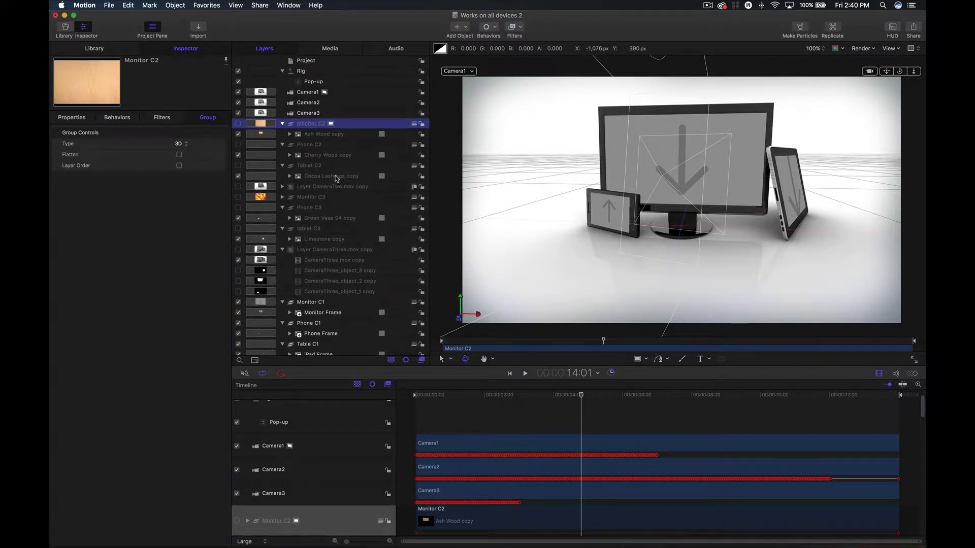
Step: Add the Opacity of the Ash Wood copy, Cherry Wood copy and Cocoa Lashings copy layers to the Pop-up widget
left_click(335, 176)
left_click(329, 155, "shift")
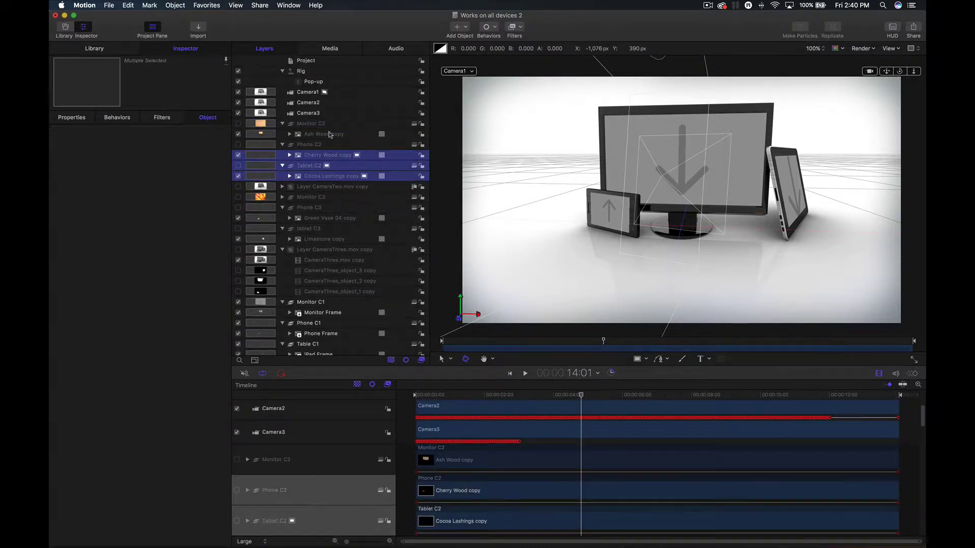
left_click(312, 178)
left_click(300, 153, "super")
left_click(290, 134, "super")
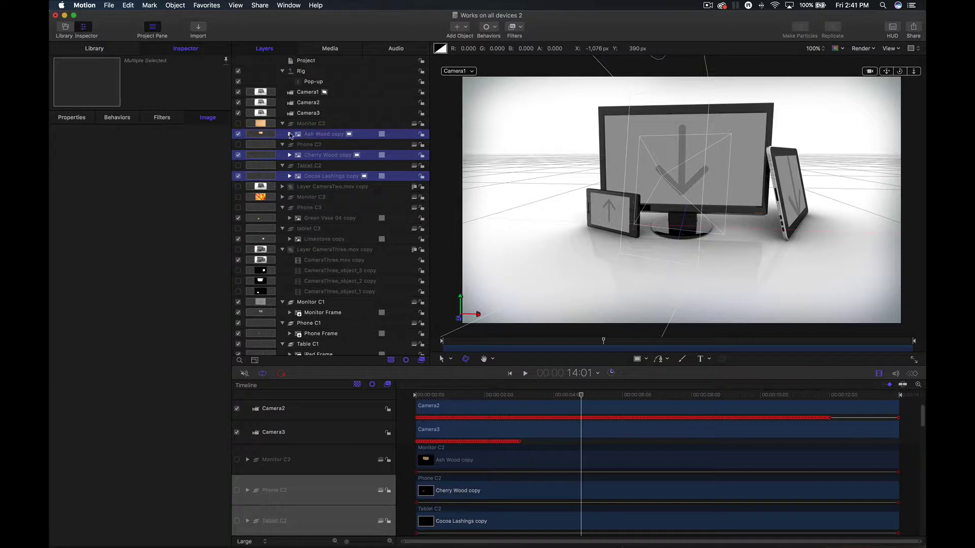
left_click(80, 117)
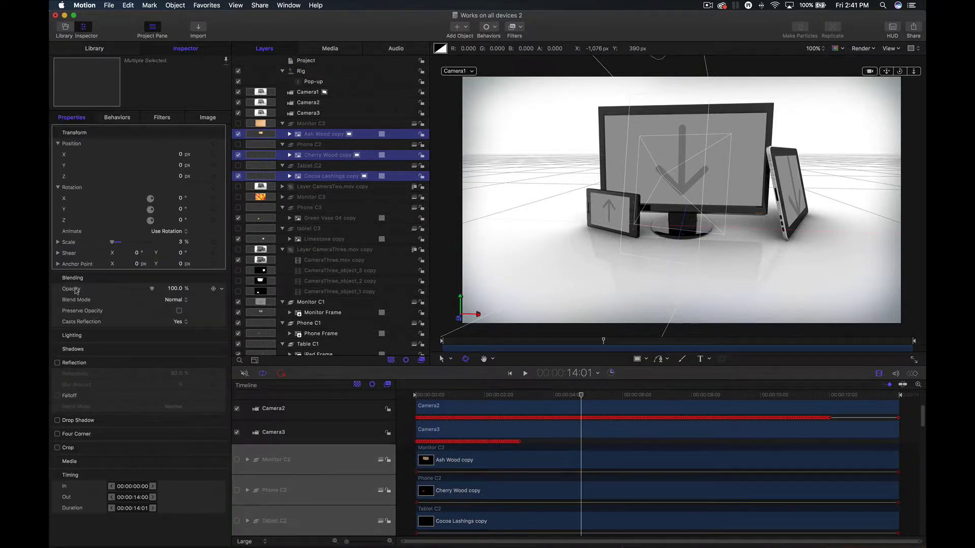
left_click_drag(75, 290, 353, 87)
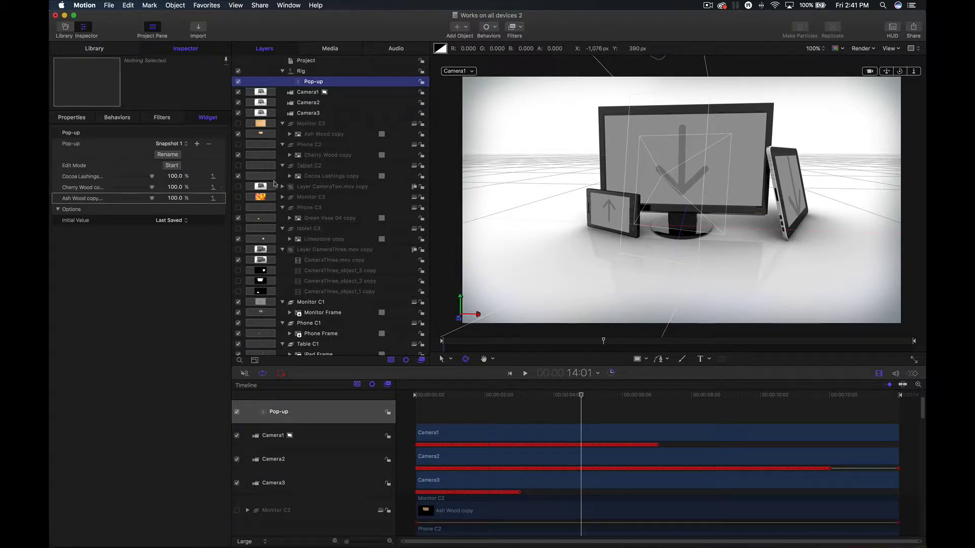
scroll(323, 188, "down", 1)
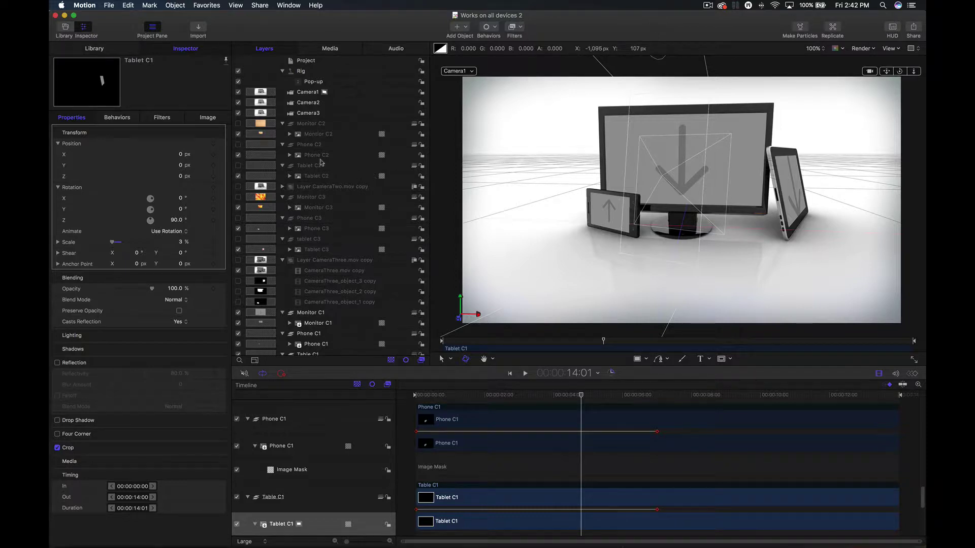
Step: Select the Montior C2, Phone C2, Tablet C2, Monitor C3, Phone C3 and Tablet C3 image layers together
left_click(315, 83)
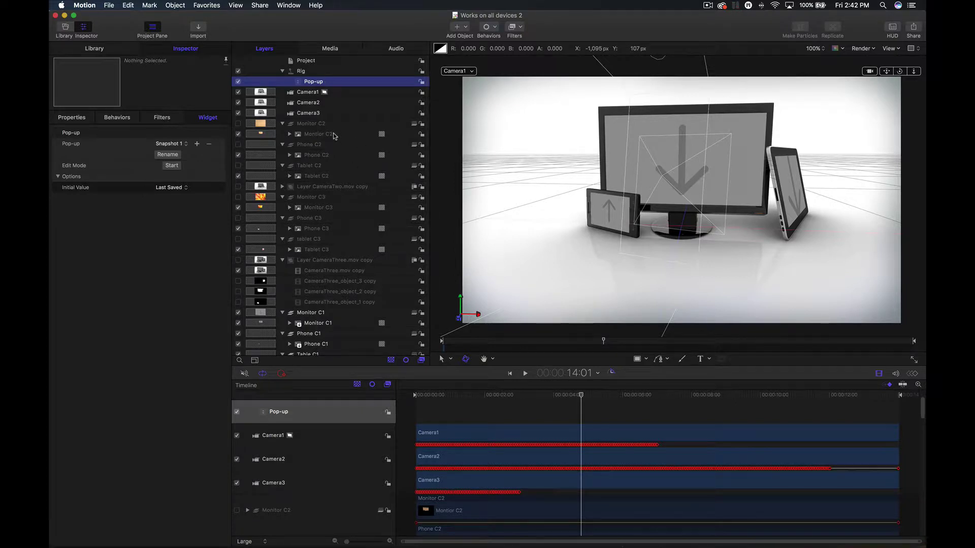
left_click(335, 135)
left_click(331, 154, "super")
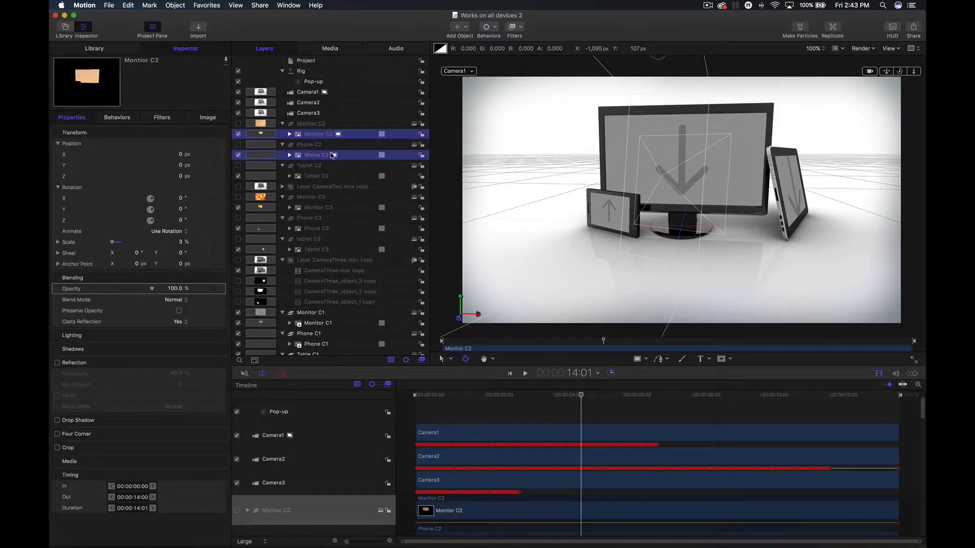
left_click(329, 177, "super")
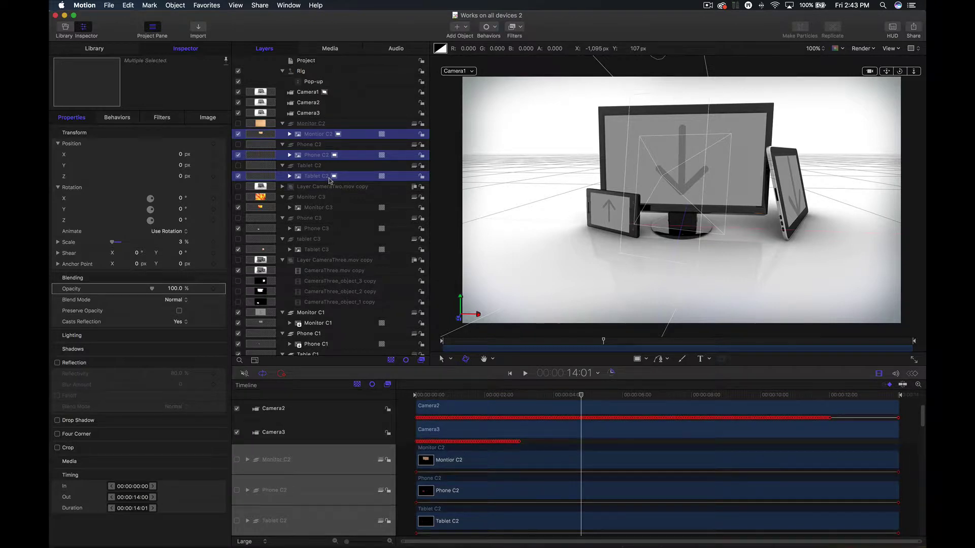
left_click(313, 208, "super")
left_click(314, 230, "super")
left_click(314, 250, "super")
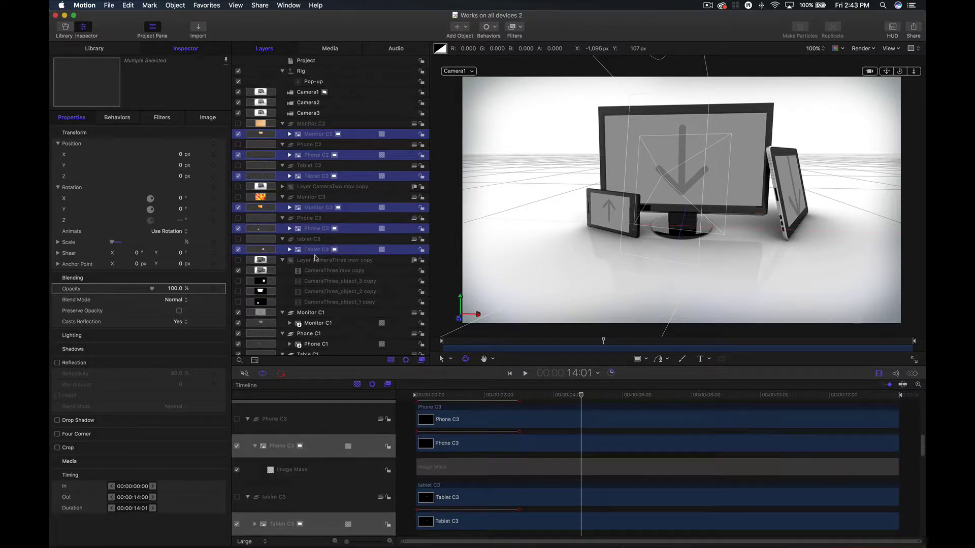
Step: Extend the selection with the Monitor C1, Phone C1, Tablet C1 and CameraOne layers
scroll(314, 274, "down", 2)
left_click(319, 298, "super")
left_click(314, 321, "super")
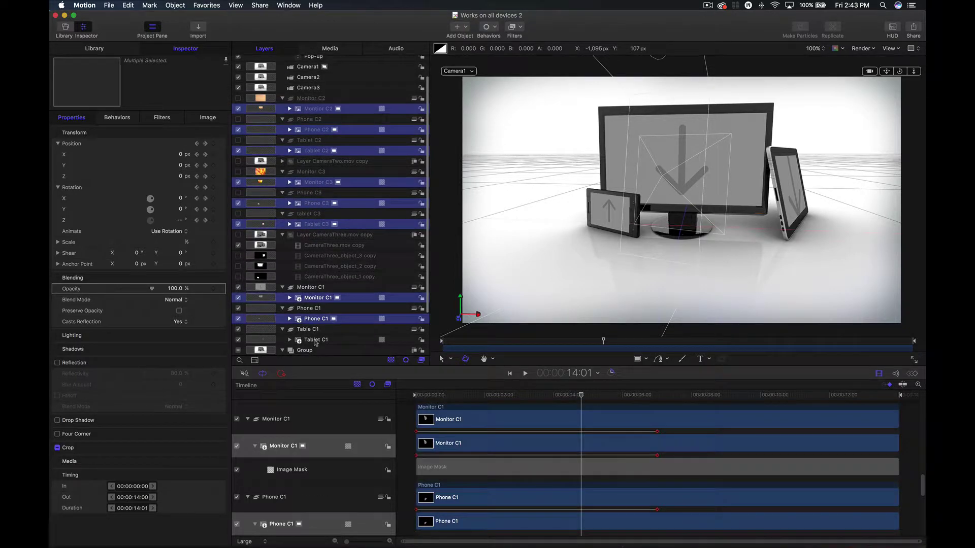
left_click(313, 339, "super")
scroll(306, 256, "down", 4)
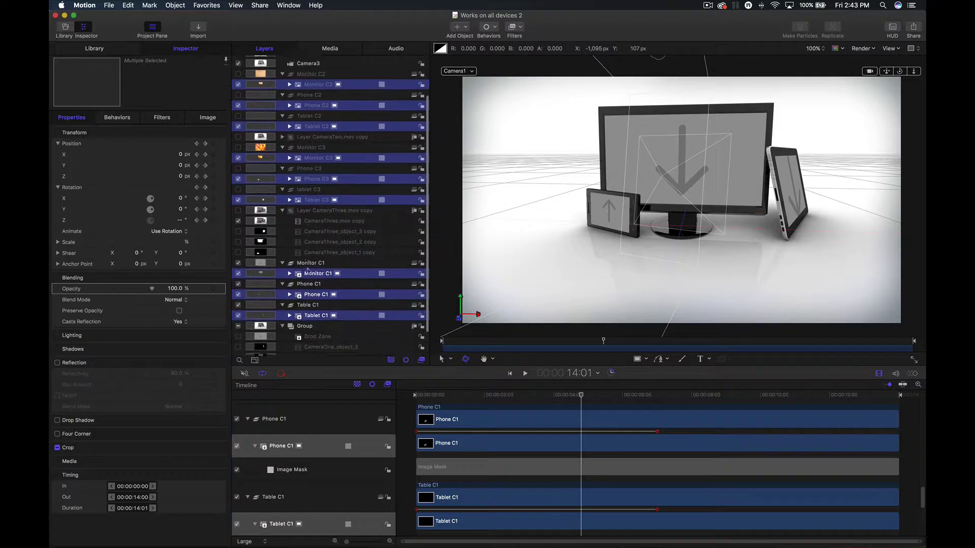
left_click(323, 351, "super")
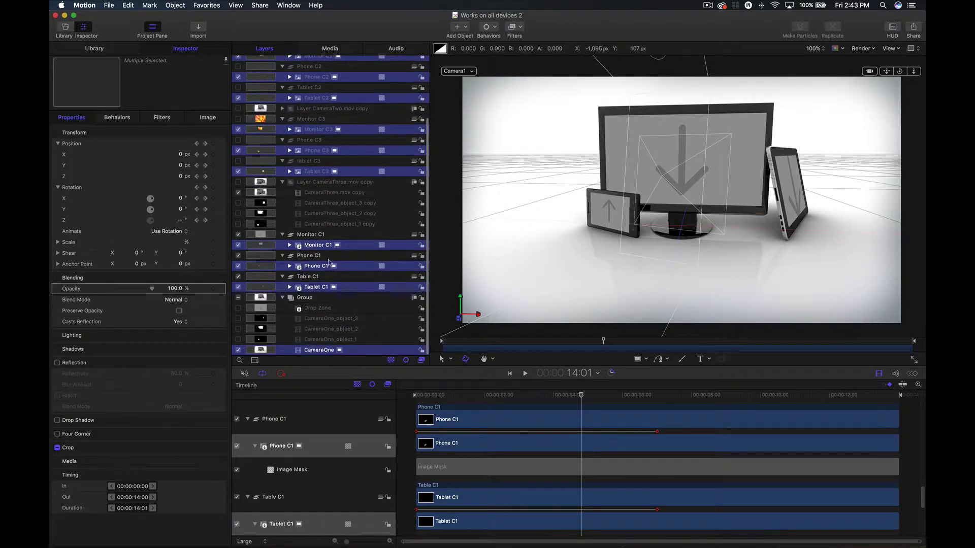
Step: Include the CameraThree.mov copy and CameraTwo.mov copy layers in the selection and add the Opacity of all selected layers to the Pop-up widget
left_click(328, 196, "super")
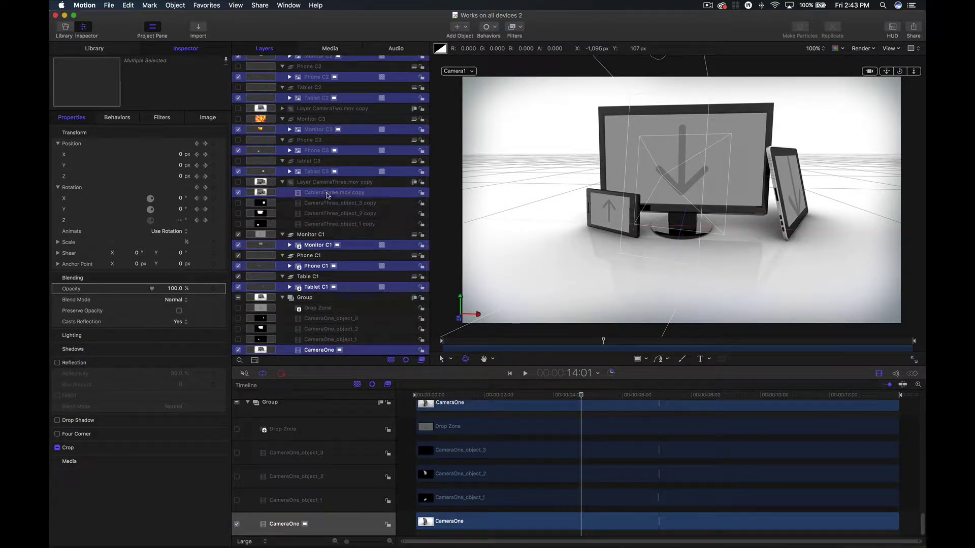
scroll(329, 201, "up", 1)
scroll(329, 201, "up", 5)
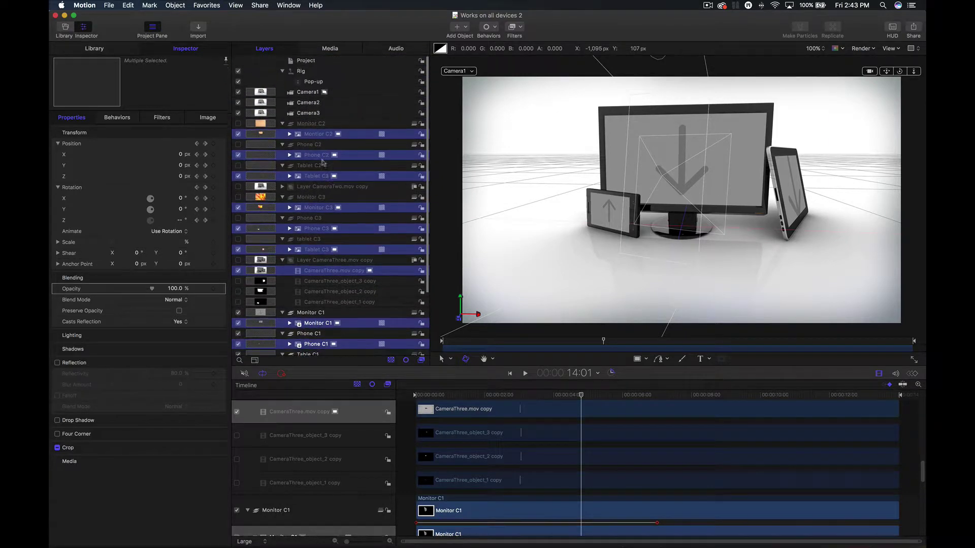
left_click(283, 187)
left_click(335, 229, "super")
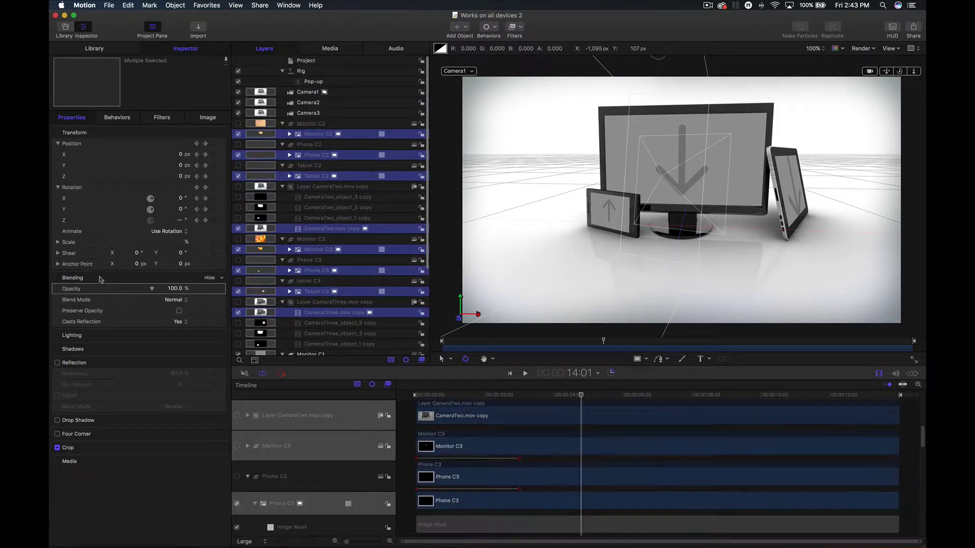
left_click_drag(78, 289, 319, 81)
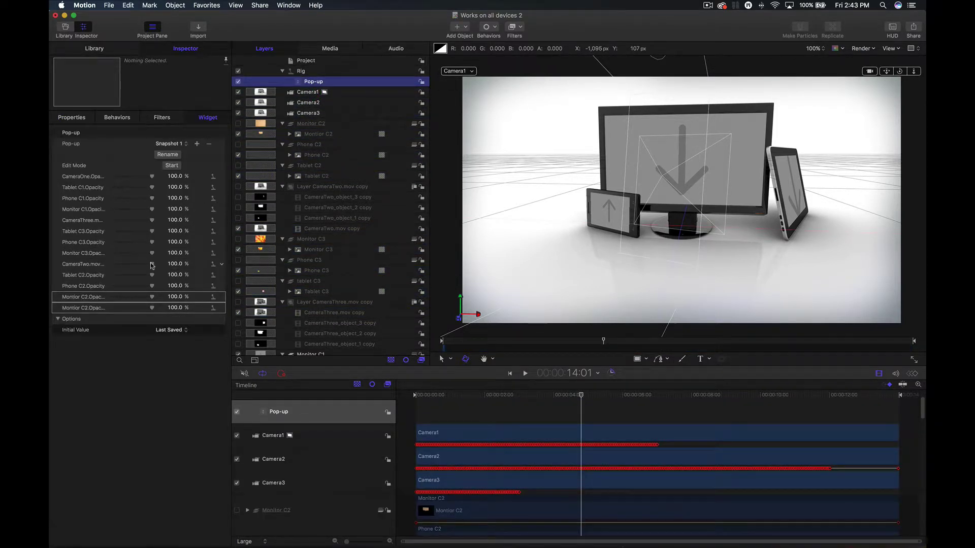
Step: Widen the Inspector to fit the full parameter names and check the pop-up's snapshots, keeping Snapshot 1 active
left_click_drag(234, 176, 303, 174)
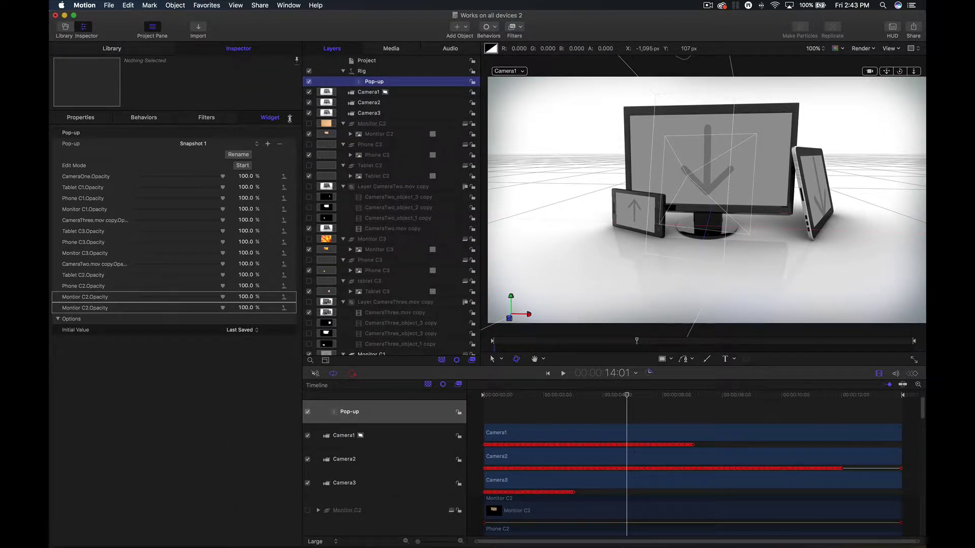
left_click(235, 146)
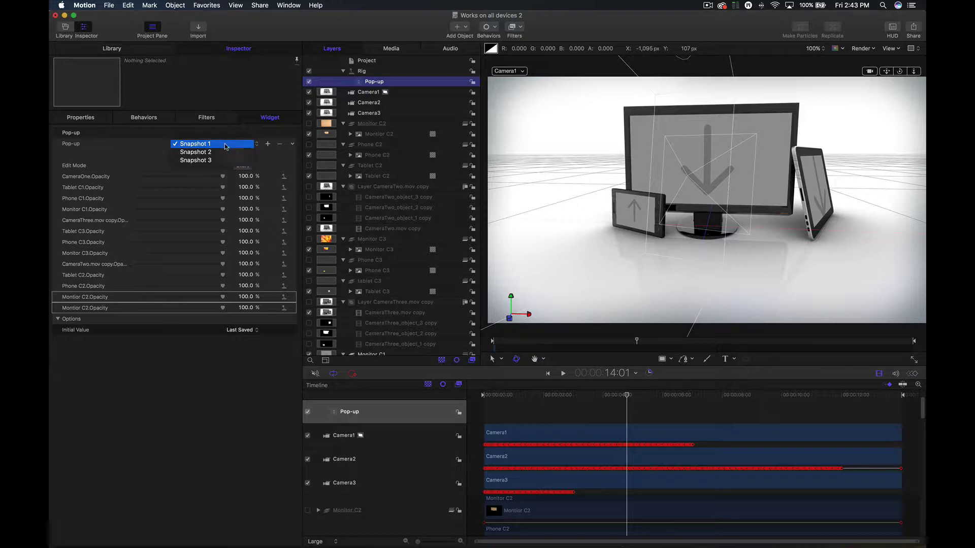
left_click(234, 144)
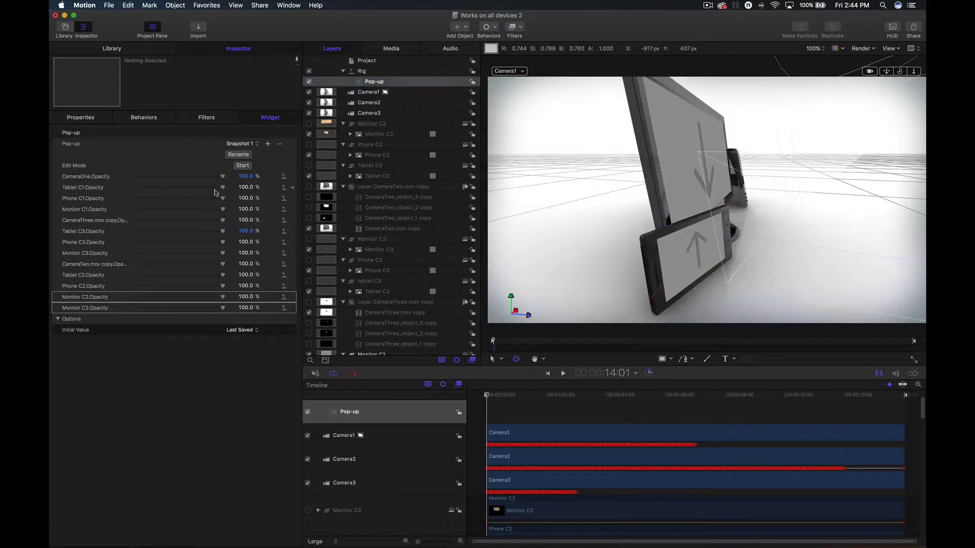
Step: Set the opacity of every C2 and C3 device layer and the CameraTwo and CameraThree movie copies to 0% in Snapshot 1
left_click_drag(215, 222, 111, 237)
left_click_drag(181, 244, 80, 256)
left_click_drag(173, 264, 92, 266)
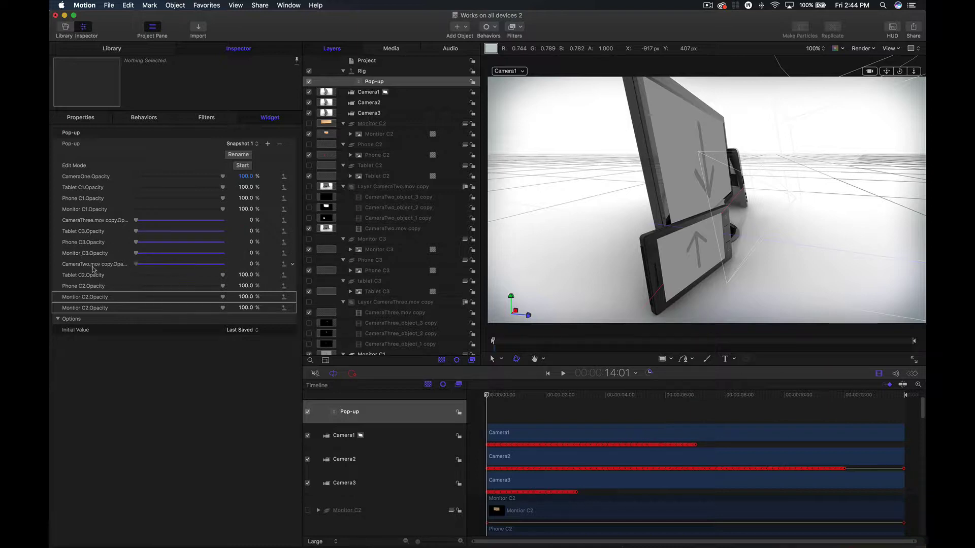
left_click_drag(168, 275, 150, 313)
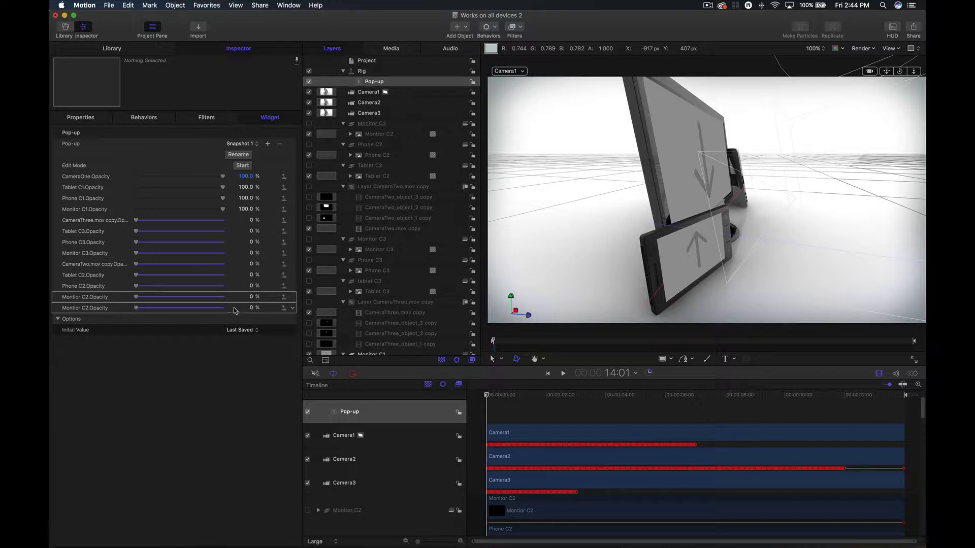
left_click(116, 286)
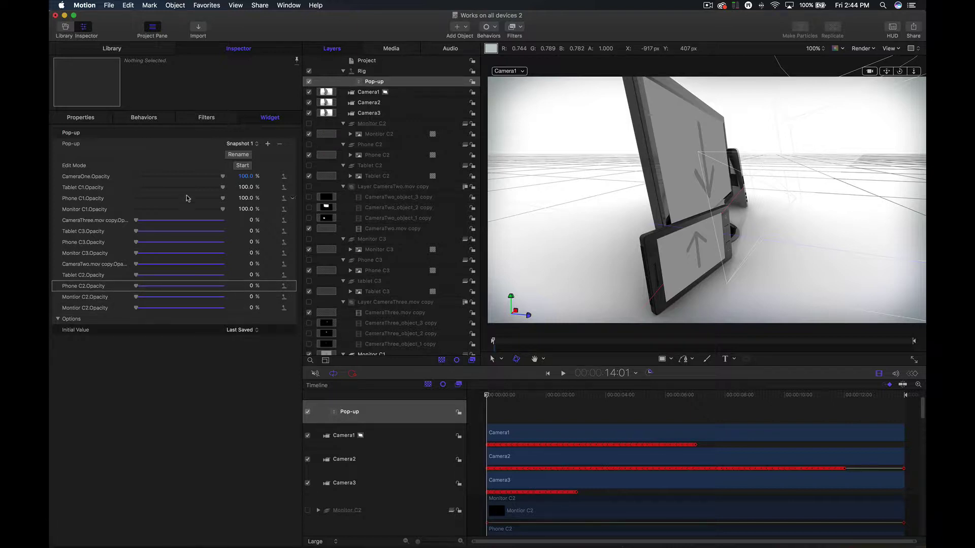
Step: Rename the pop-up's Snapshot 1 as Camera1
left_click(241, 145)
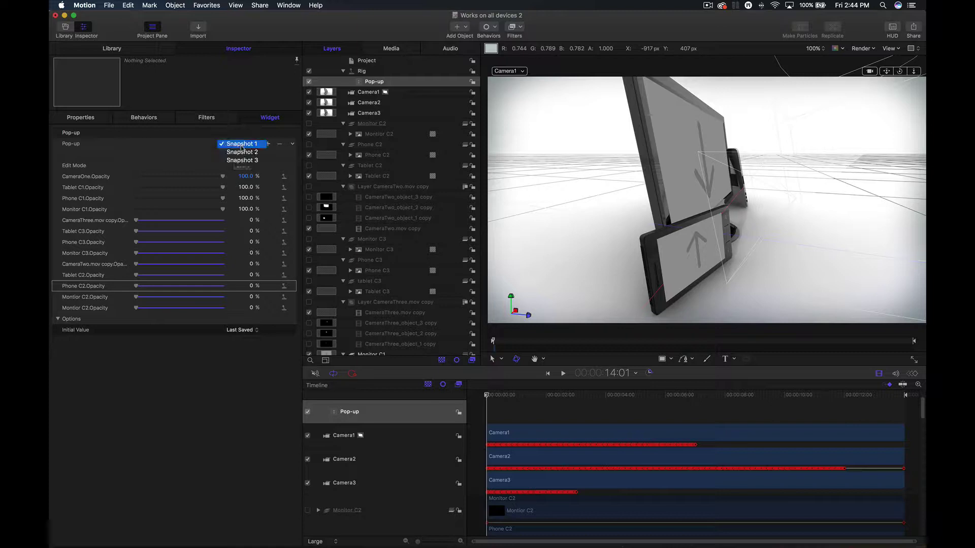
left_click(203, 142)
left_click(244, 157)
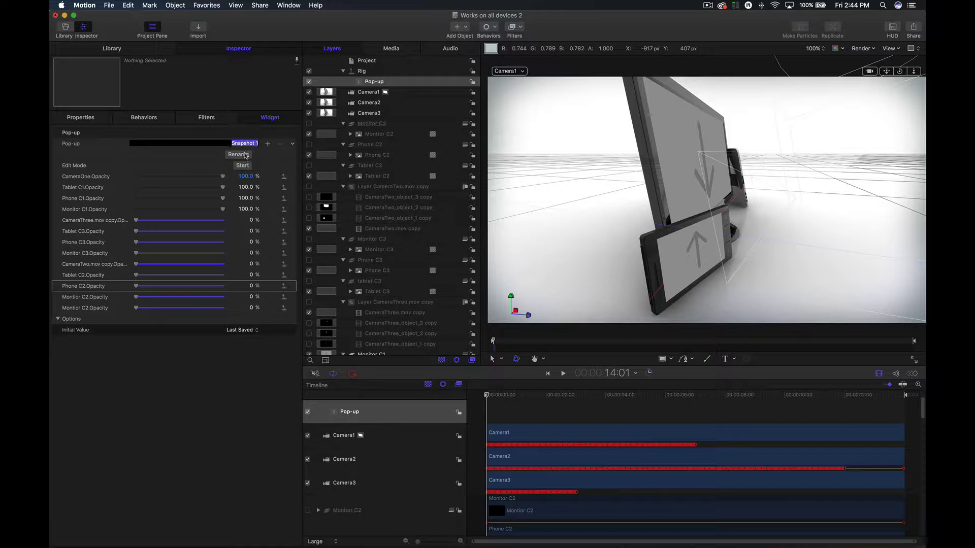
type("Camera1")
key("Return")
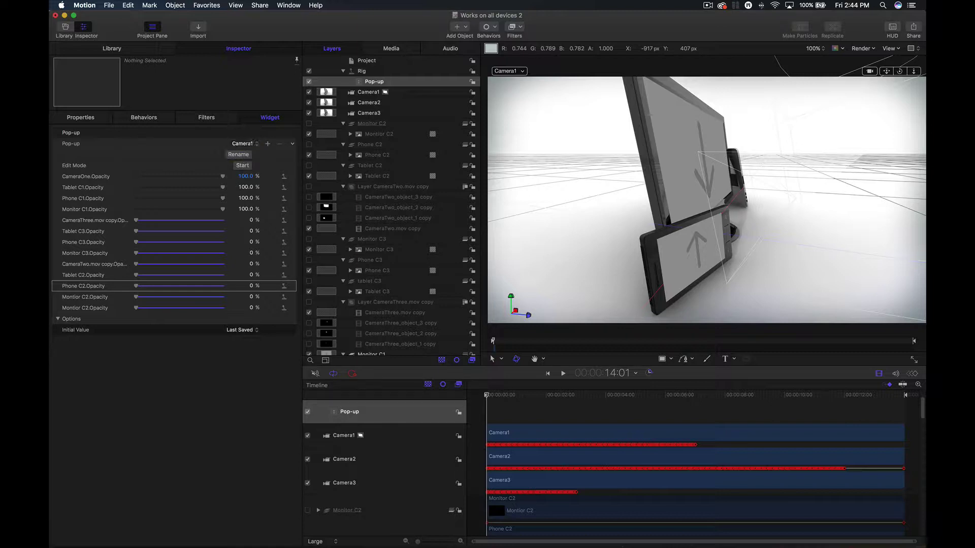
Step: Switch the pop-up to Snapshot 2 and rename it as Camera2
left_click(247, 145)
left_click(245, 152)
left_click(243, 155)
type("Camera2")
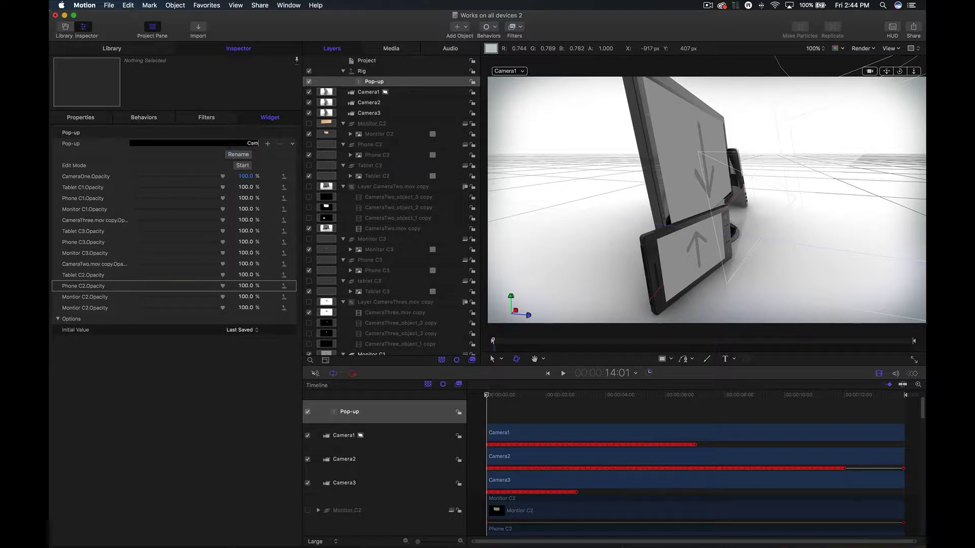
key("Return")
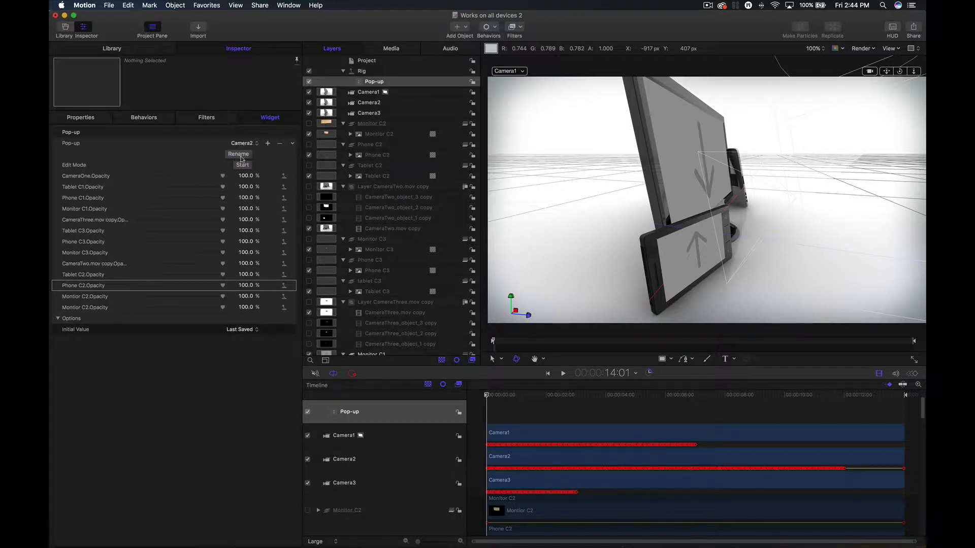
Step: Switch the pop-up to Snapshot 3 and rename it as Camera3
left_click(244, 144)
left_click(245, 153)
left_click(239, 154)
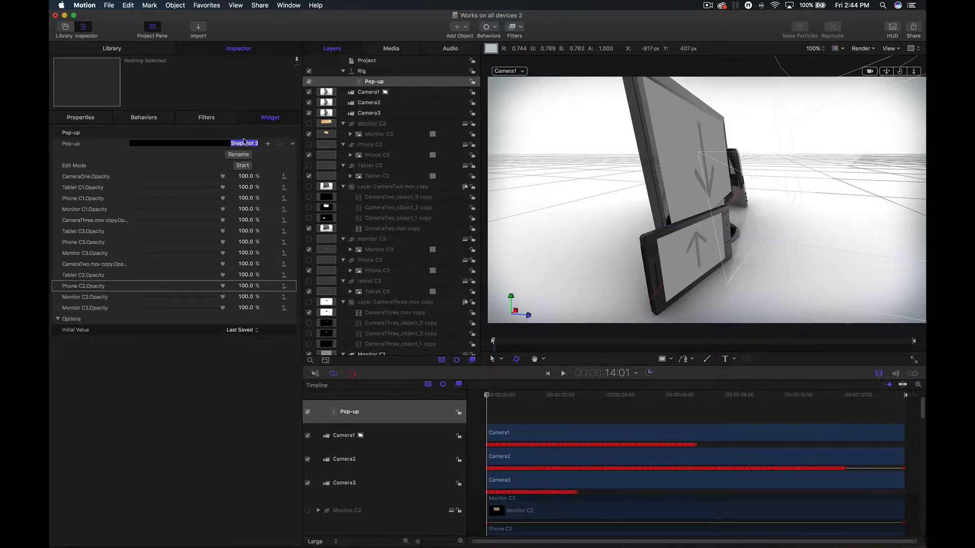
type("Camera3")
key("Return")
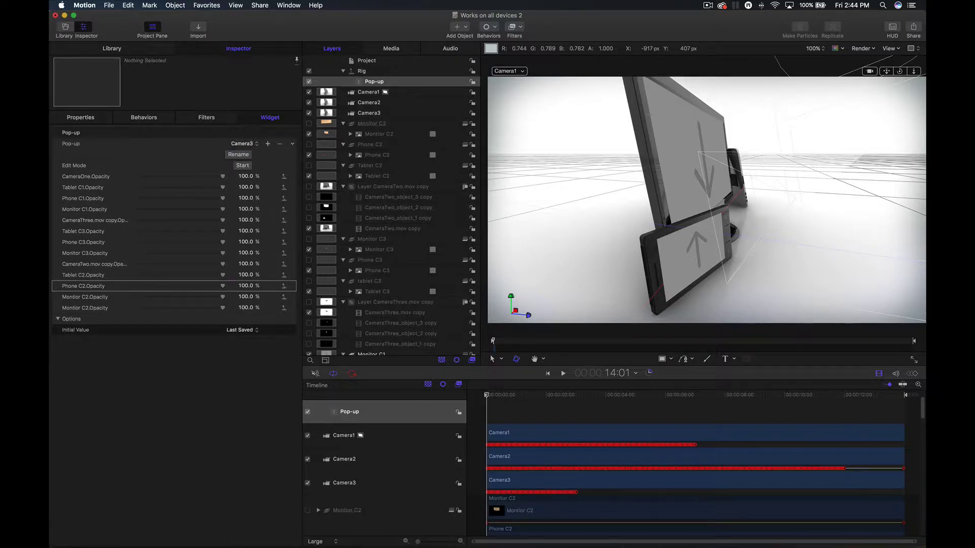
Step: In the pop-up's Camera2 snapshot, set the opacity of CameraOne, the CameraThree movie copy and all C1 and C3 device layers to 0%
left_click(250, 143)
left_click(240, 135)
left_click(92, 177)
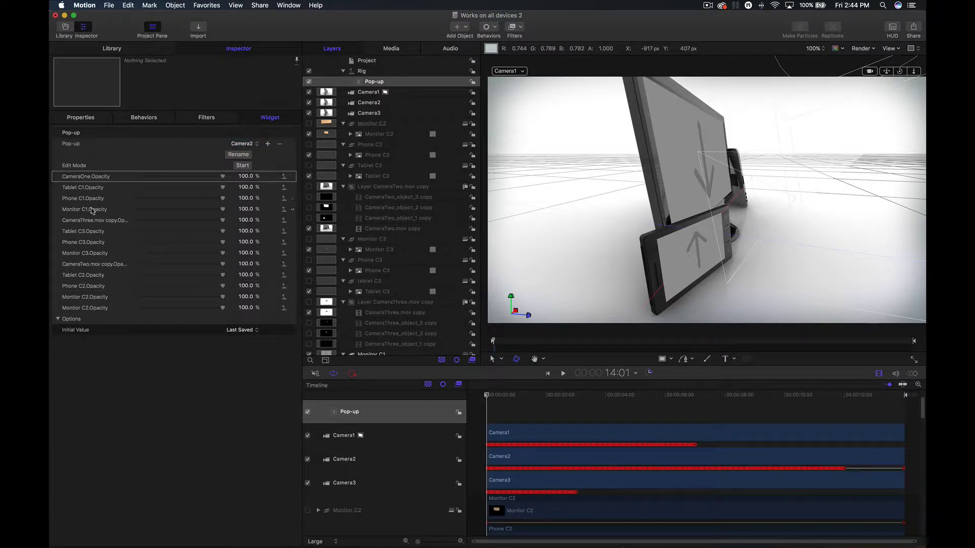
left_click(93, 209, "shift")
left_click(96, 253, "shift")
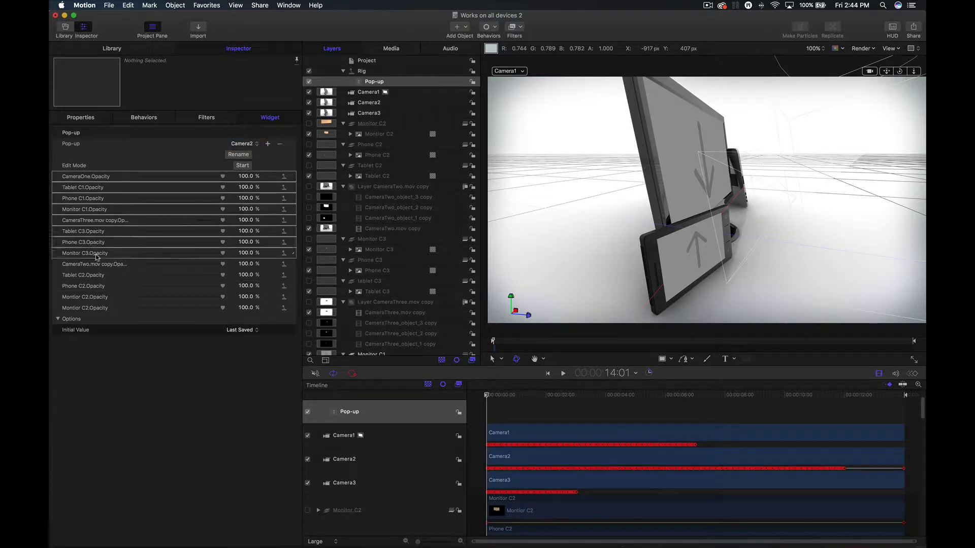
left_click_drag(223, 253, 74, 235)
left_click_drag(222, 231, 111, 219)
left_click_drag(222, 209, 148, 198)
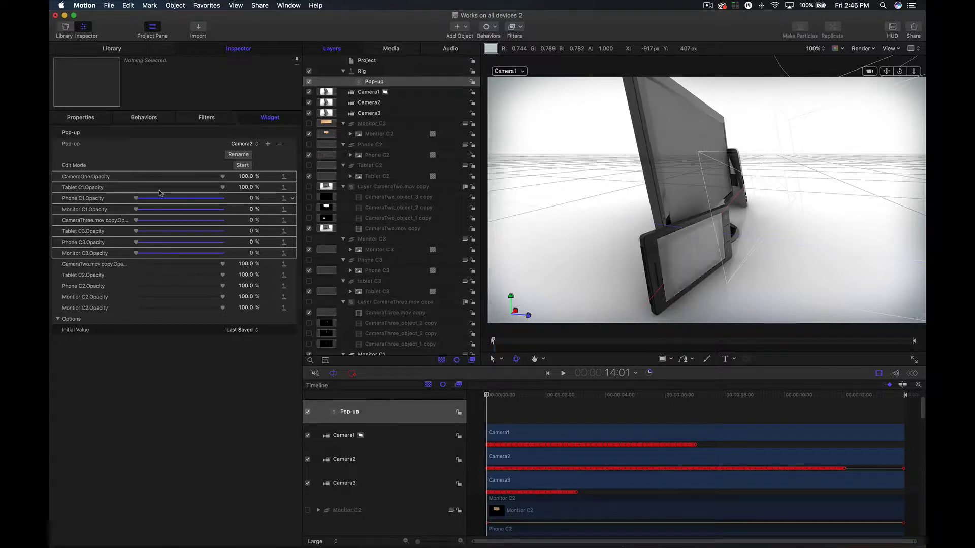
left_click_drag(222, 187, 130, 177)
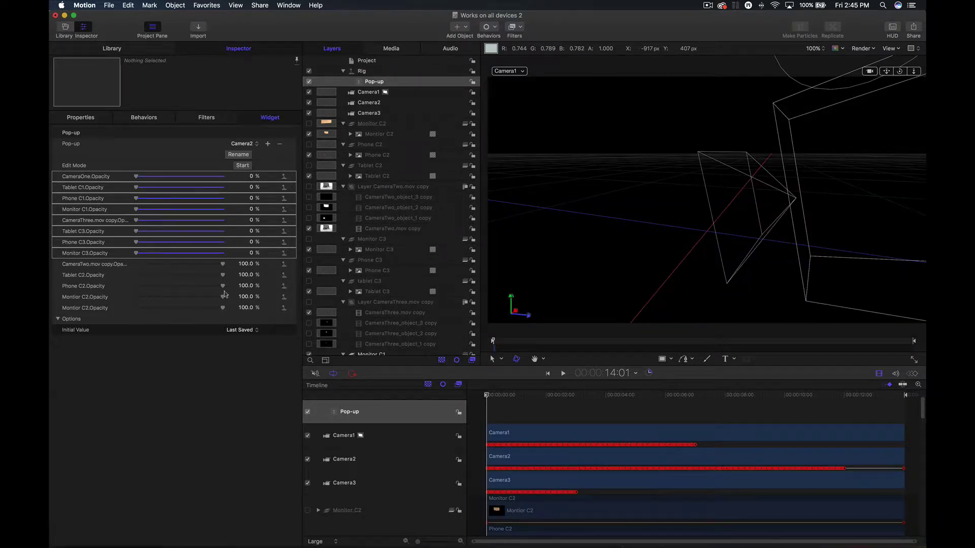
Step: In the pop-up's Camera3 snapshot, set the opacity of all C2 device layers and the CameraTwo movie copy to 0%
left_click(254, 145)
left_click(248, 152)
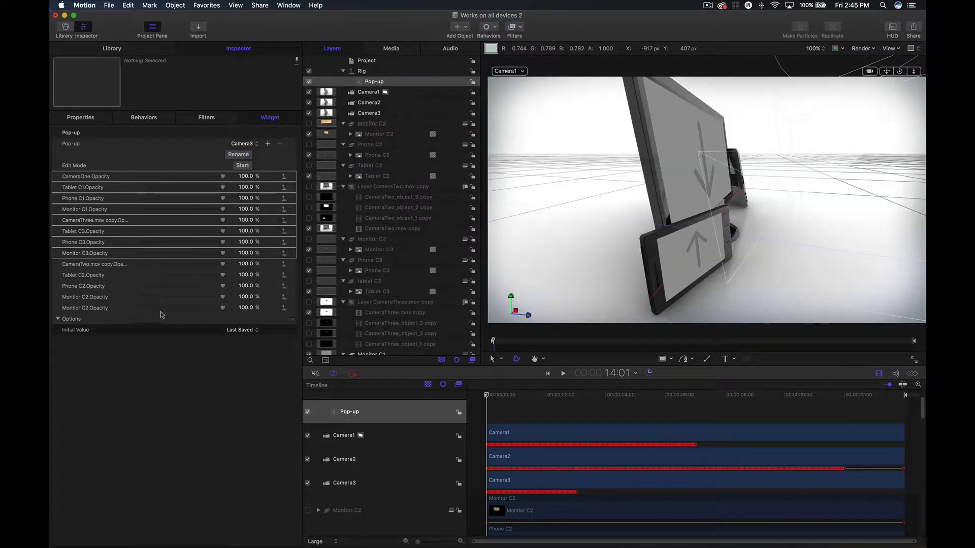
left_click(161, 308)
left_click(160, 297)
left_click(164, 287)
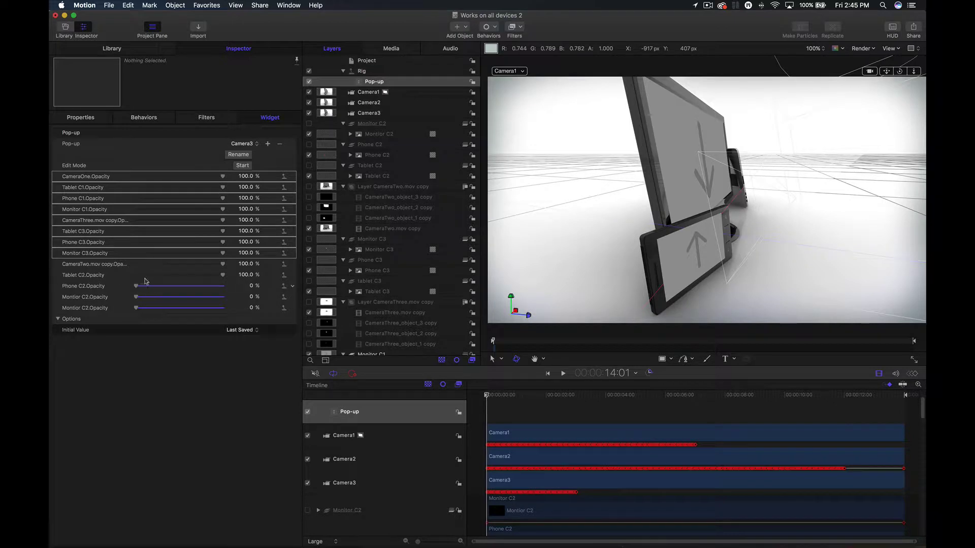
left_click(174, 274)
left_click(172, 265)
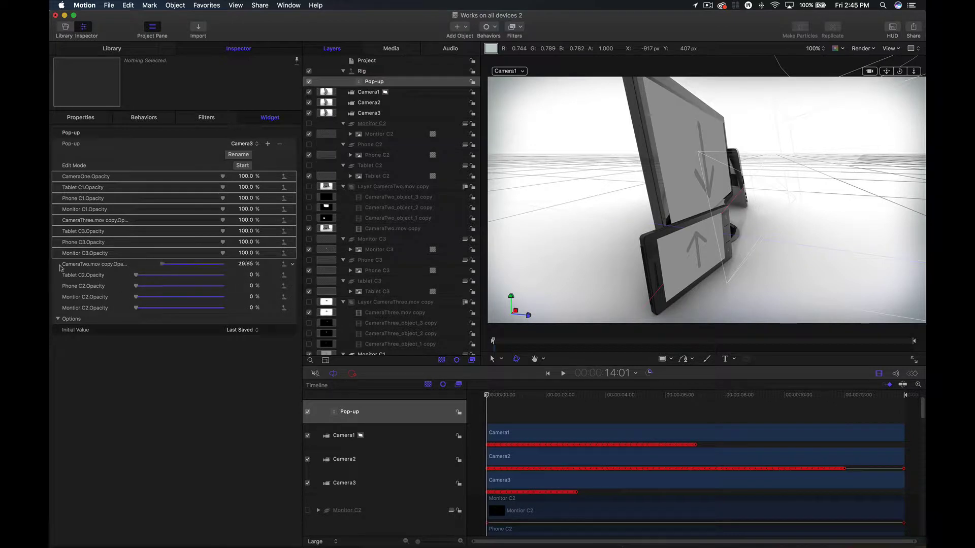
Step: Set the opacity of CameraOne and the Monitor, Phone and Tablet C1 layers to 0% in the Camera3 snapshot
left_click(184, 211)
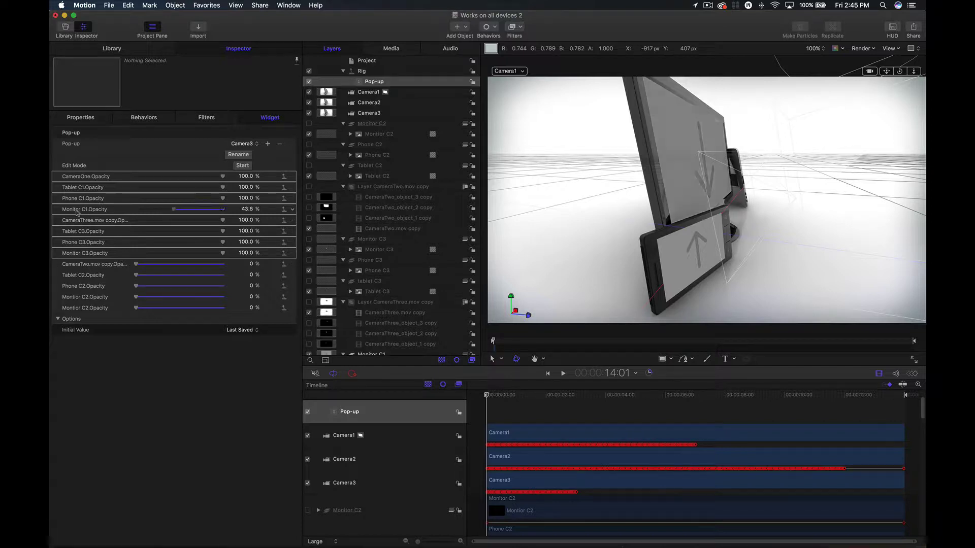
left_click(153, 201)
left_click(151, 190)
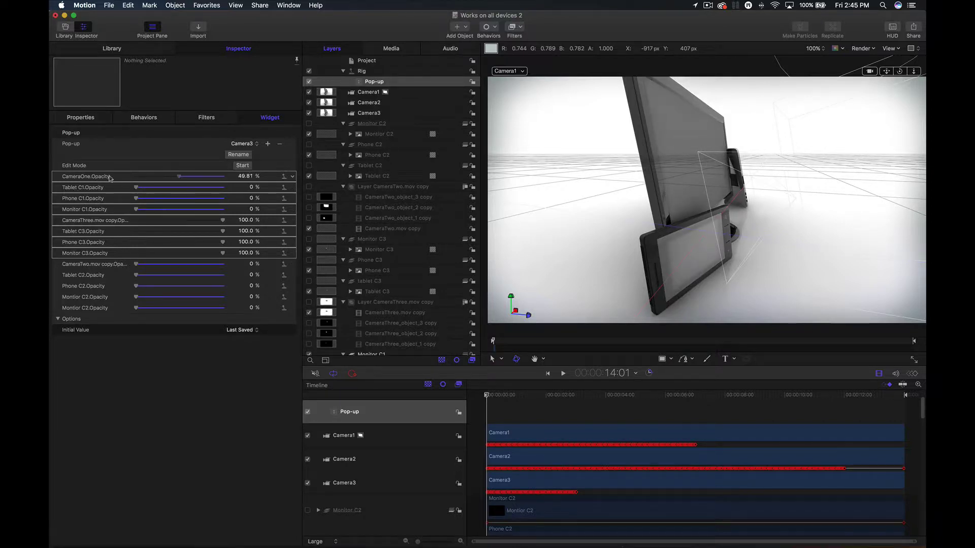
left_click(173, 176)
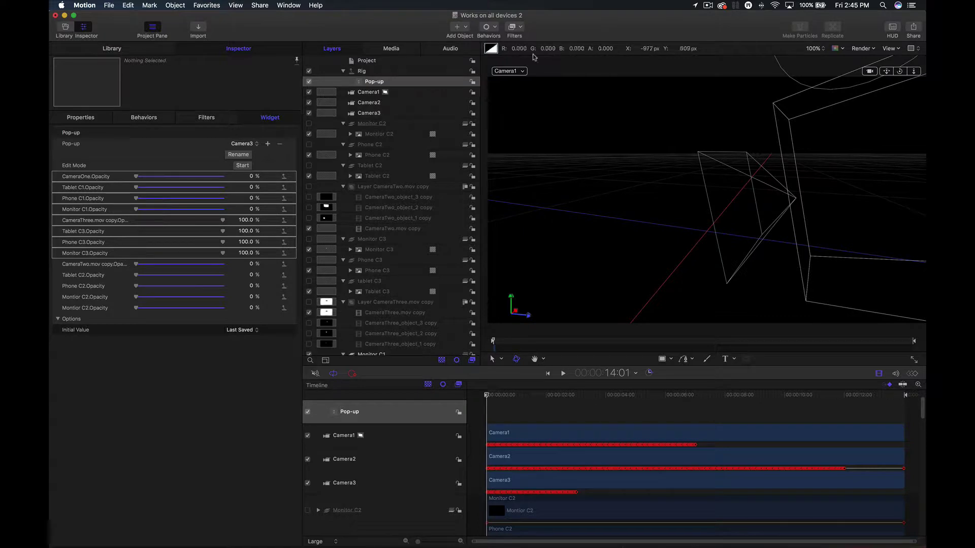
left_click(708, 7)
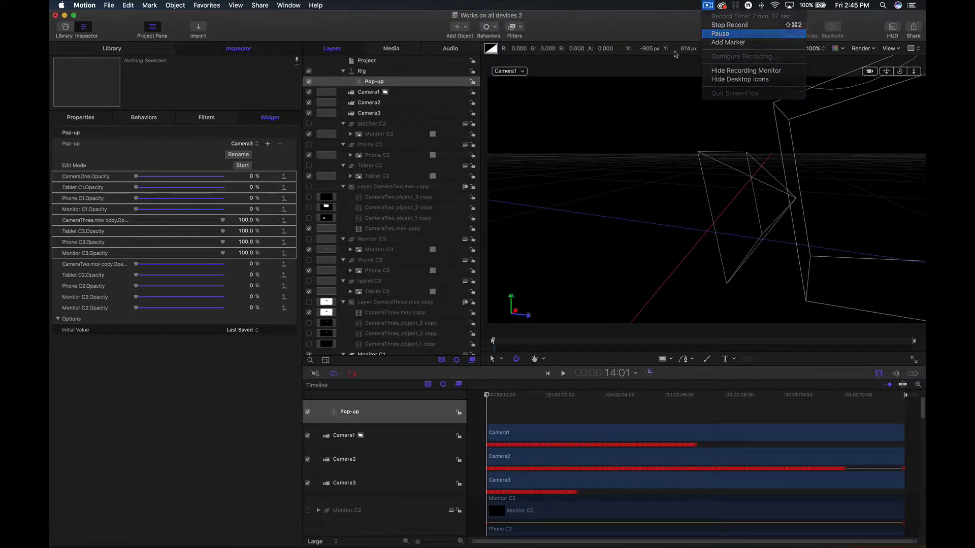
left_click(718, 33)
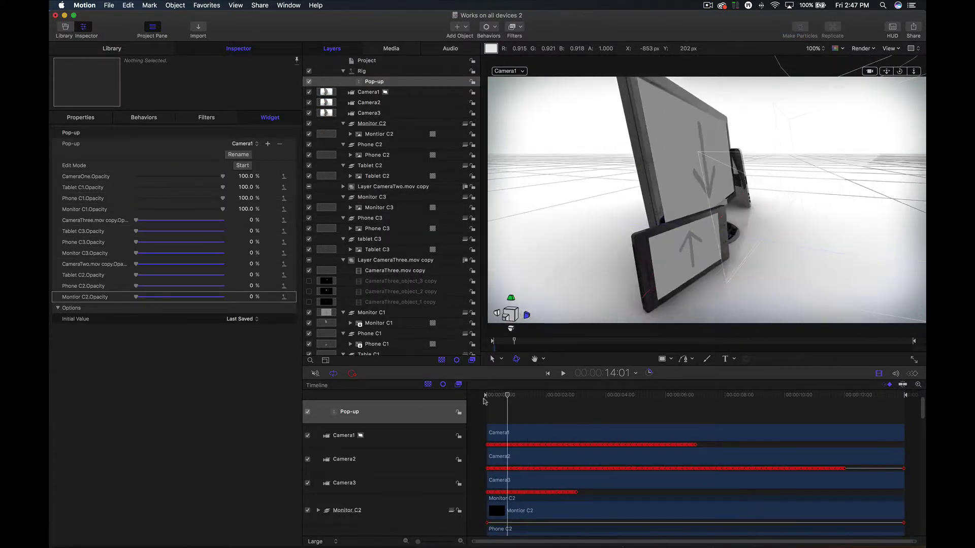
Step: Scrub through the animation with the pop-up set to Camera1 and again with it set to Camera2
left_click(484, 401)
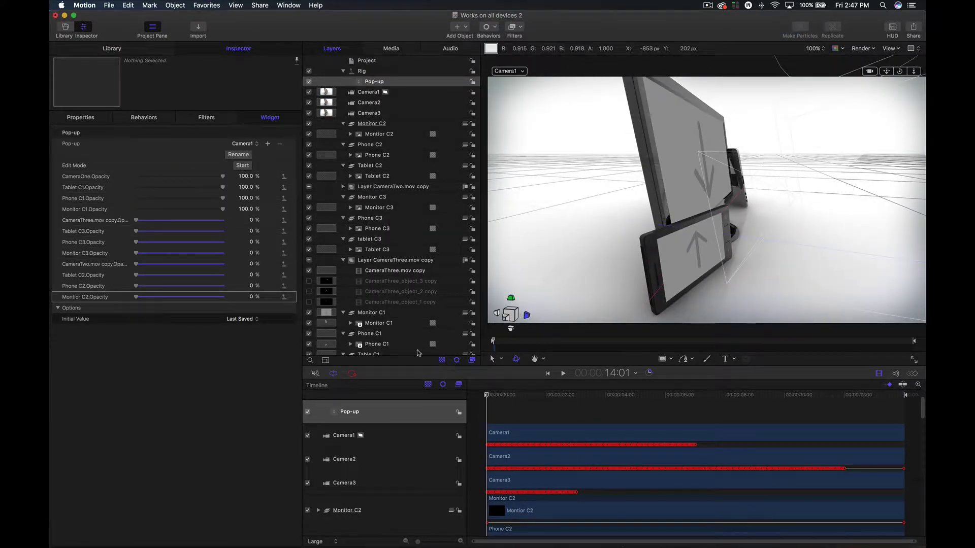
left_click_drag(525, 396, 610, 395)
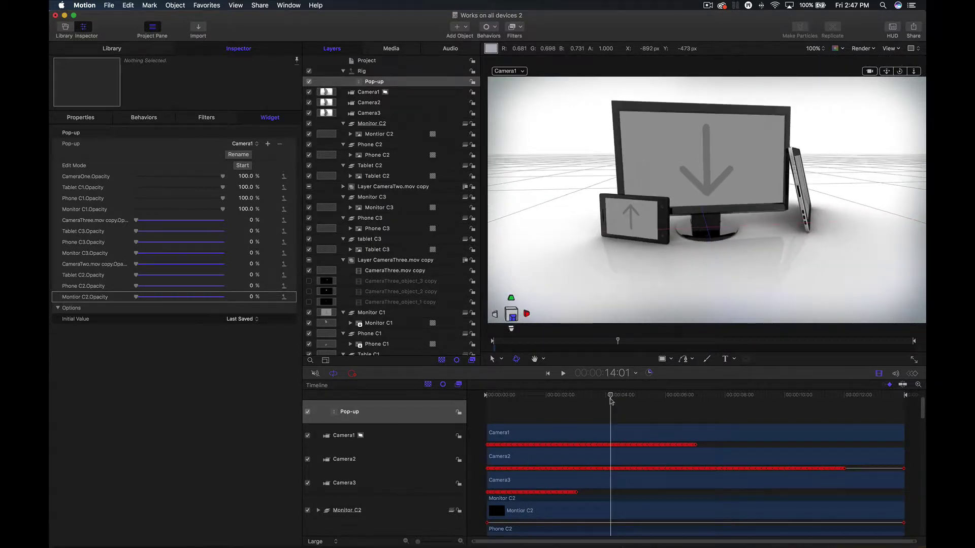
left_click(242, 144)
left_click(254, 155)
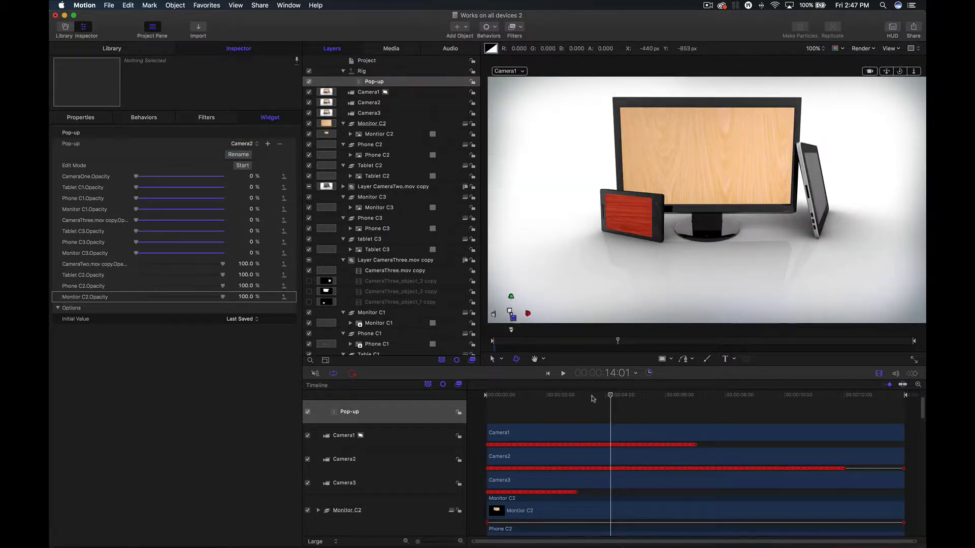
left_click_drag(593, 397, 490, 402)
left_click(568, 395)
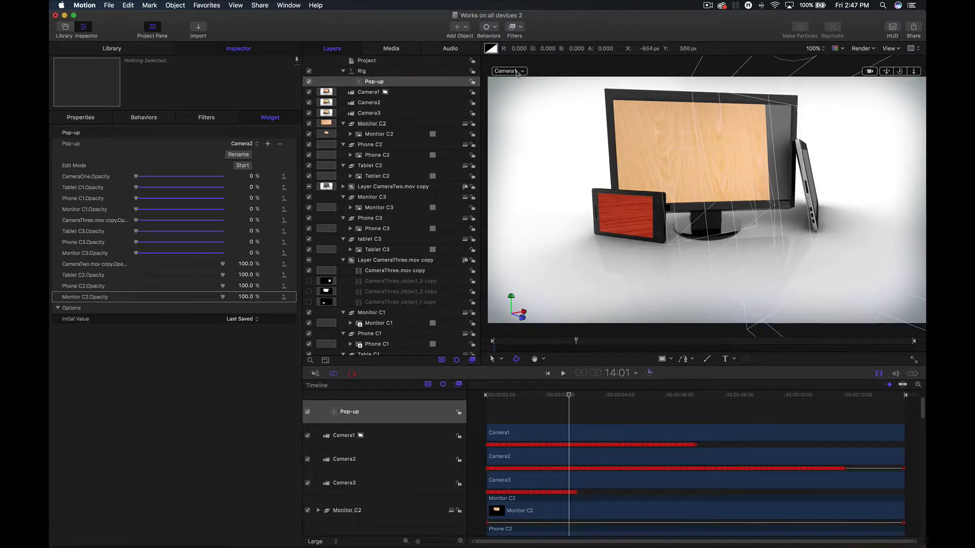
Step: View the scene through Camera2 and scrub the timeline to check the Camera2 snapshot's device screens
left_click(509, 71)
left_click(541, 93)
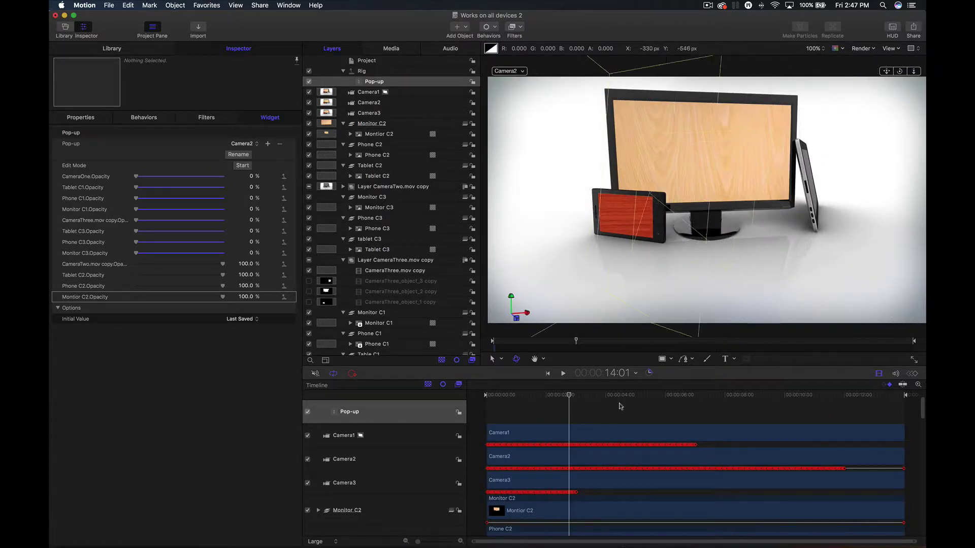
left_click_drag(552, 399, 680, 400)
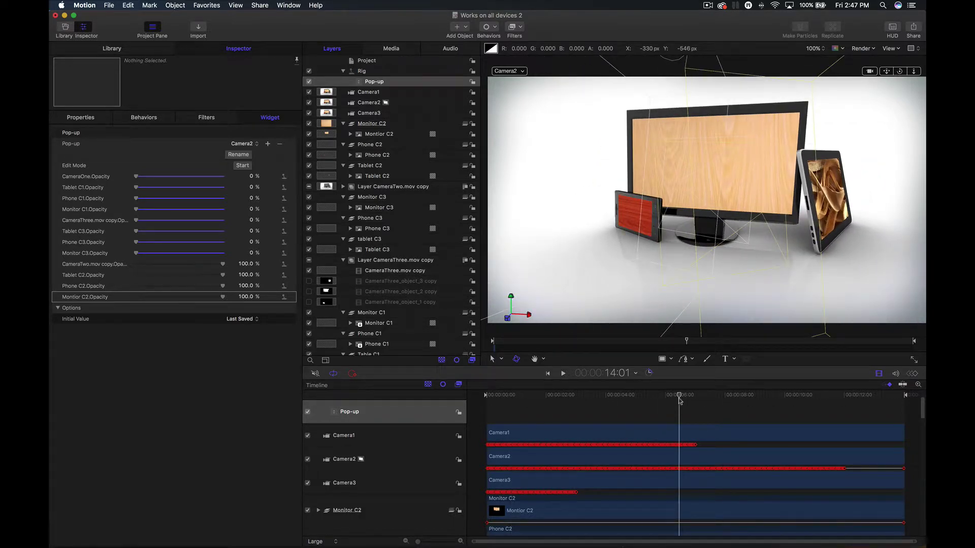
left_click_drag(680, 401, 521, 405)
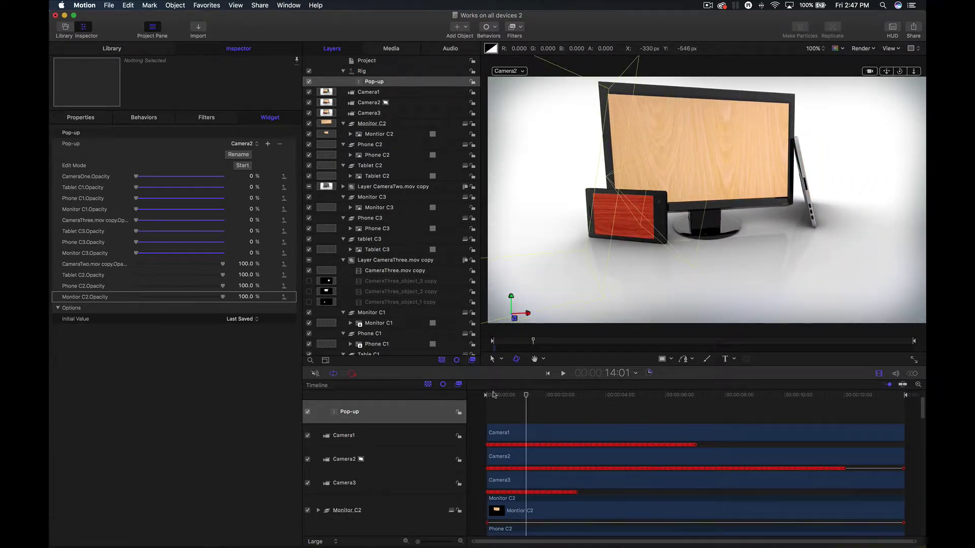
Step: Set the pop-up to Camera3, view the scene through Camera3 and scrub the timeline to check that snapshot
left_click(256, 144)
left_click(255, 152)
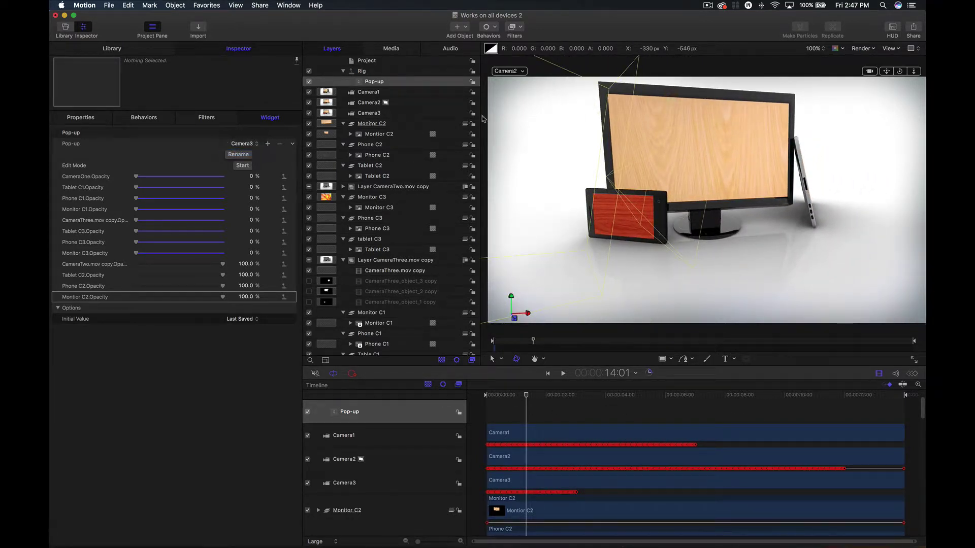
left_click(517, 73)
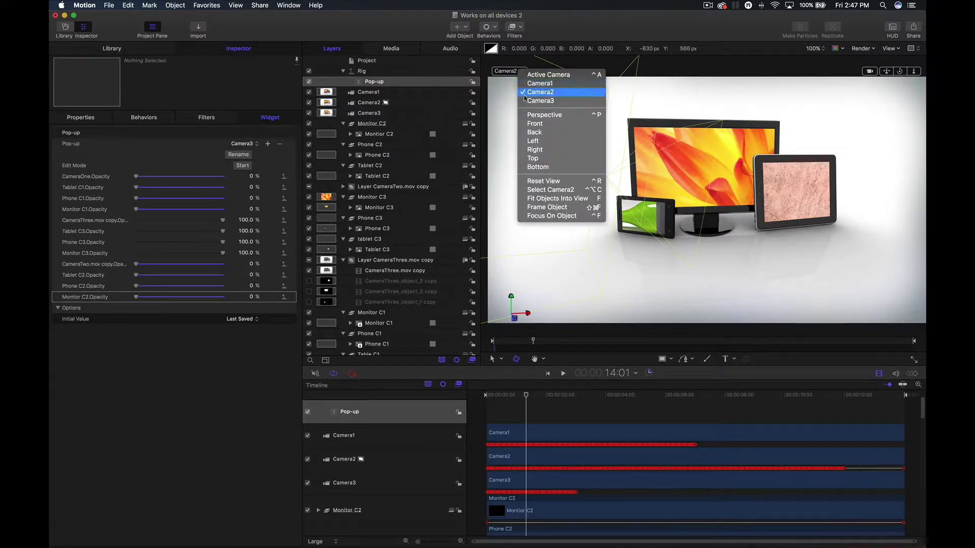
left_click(540, 100)
mouse_move(526, 395)
left_mouse_down()
mouse_move(500, 398)
mouse_move(714, 396)
mouse_move(487, 395)
mouse_move(539, 395)
left_mouse_up()
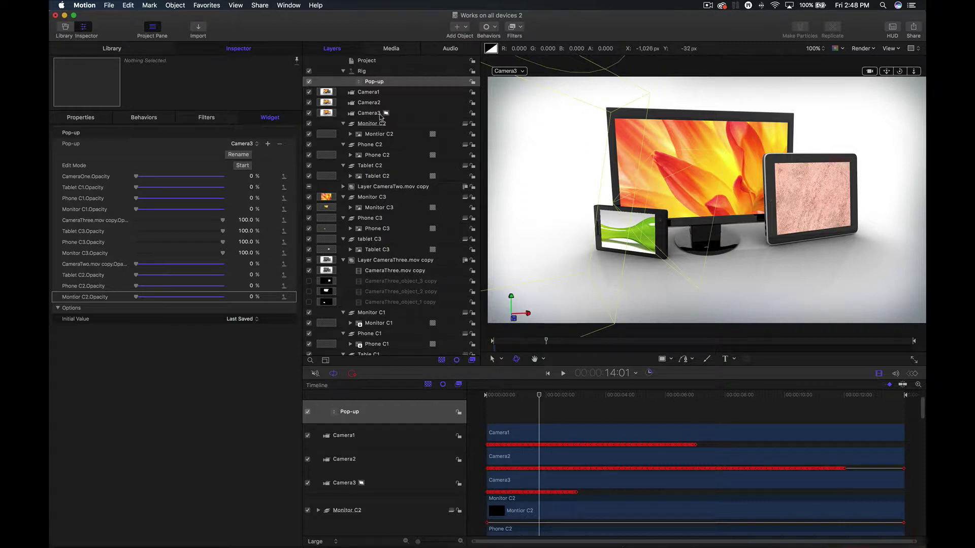
Step: Examine the camera objects' properties and the pop-up's opacity parameters, and scrub back through the Camera3 move
left_click(369, 113)
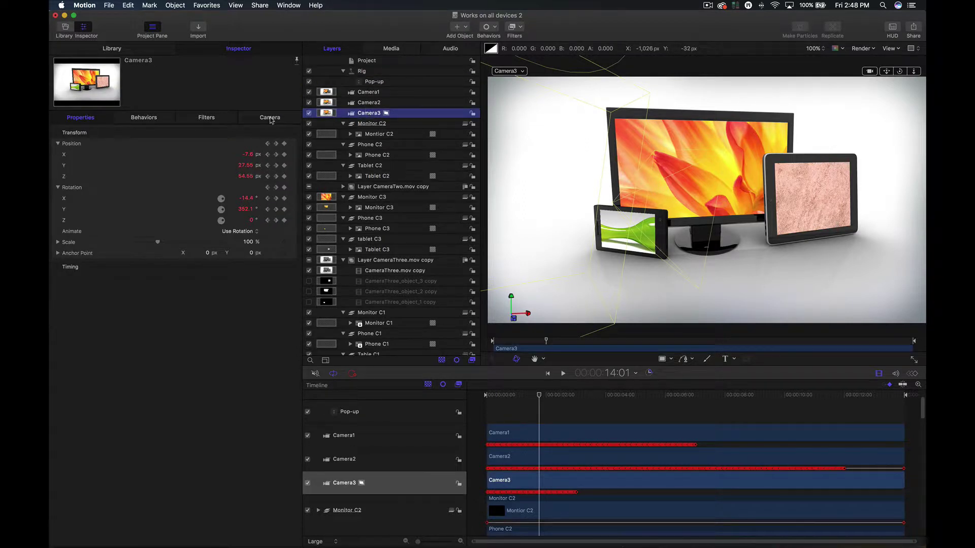
left_click(369, 93)
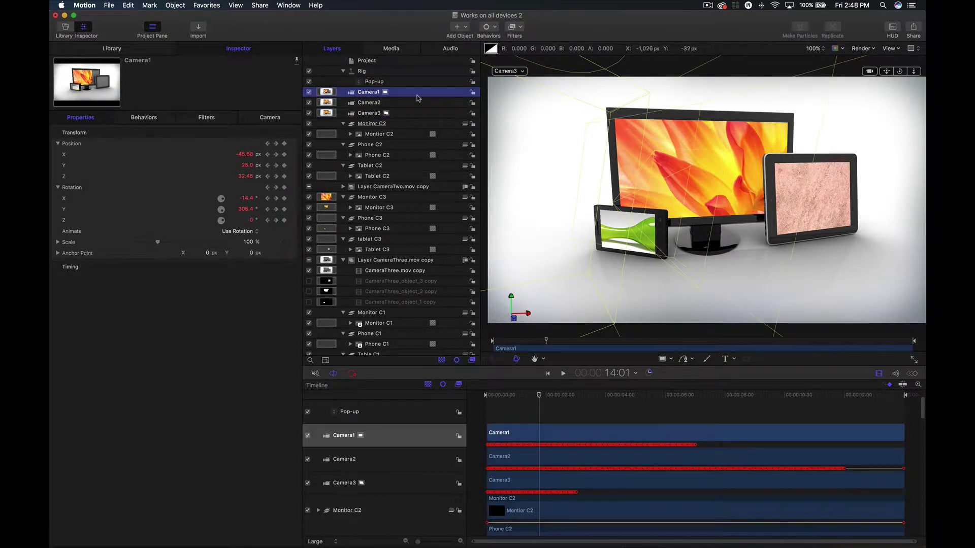
left_click(375, 82)
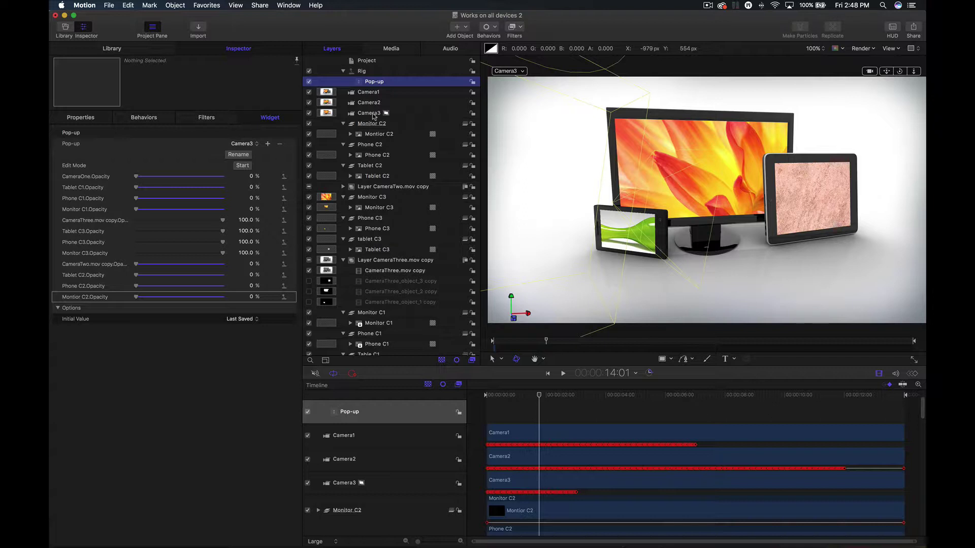
left_click(536, 397)
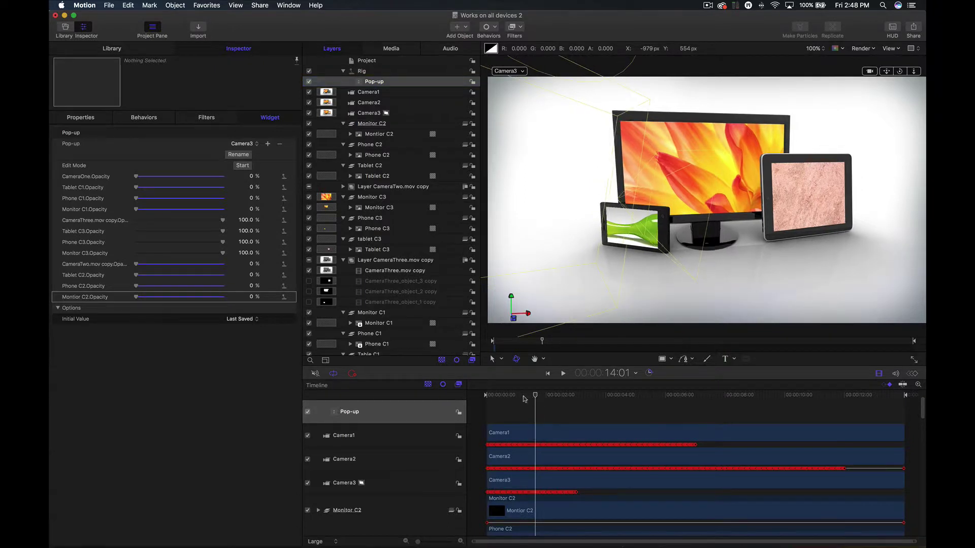
left_click_drag(524, 399, 517, 400)
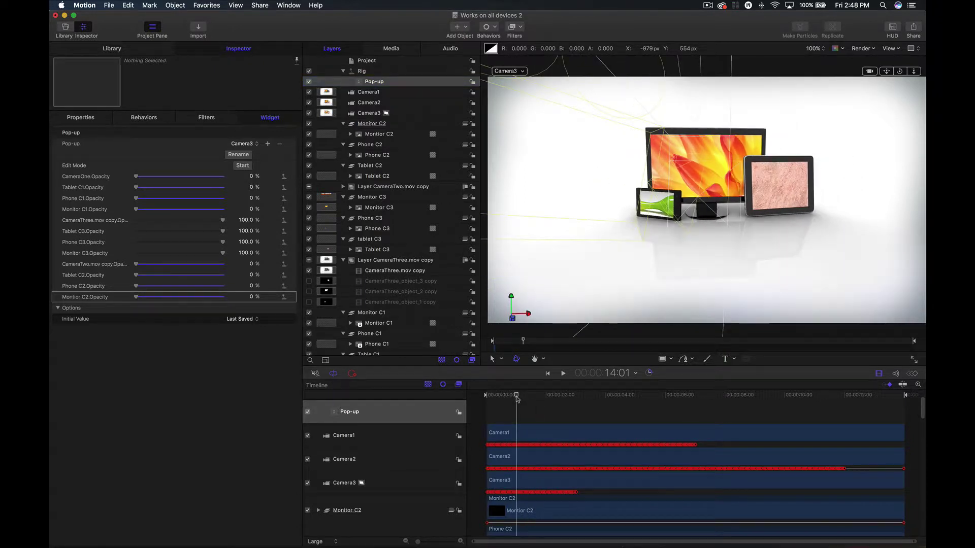
left_click(416, 113)
left_click(408, 103)
left_click(404, 93)
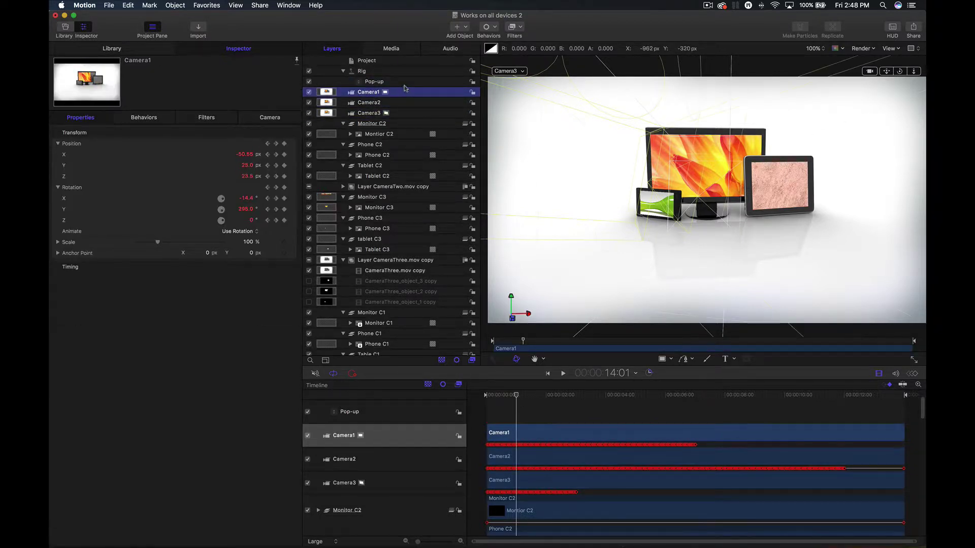
left_click(405, 82)
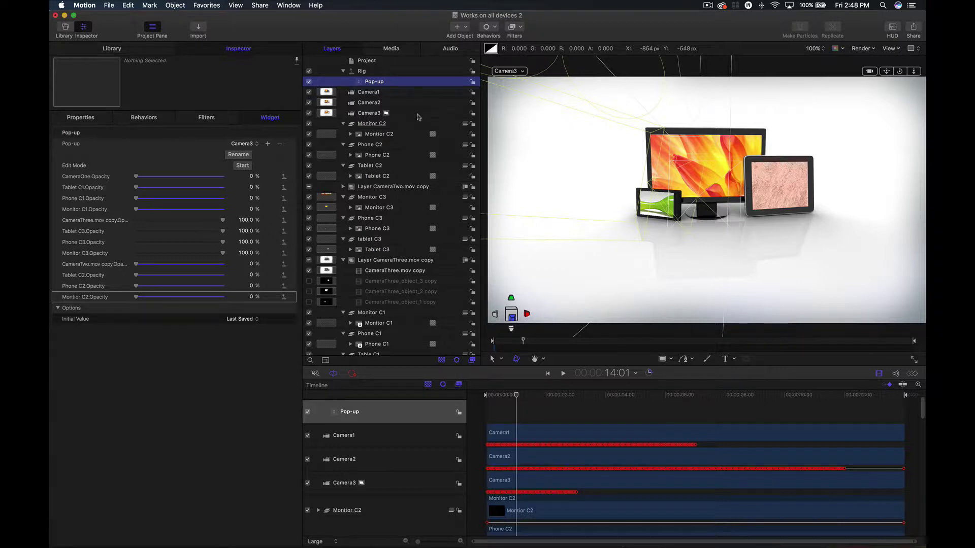
left_click(404, 103)
left_click(401, 93)
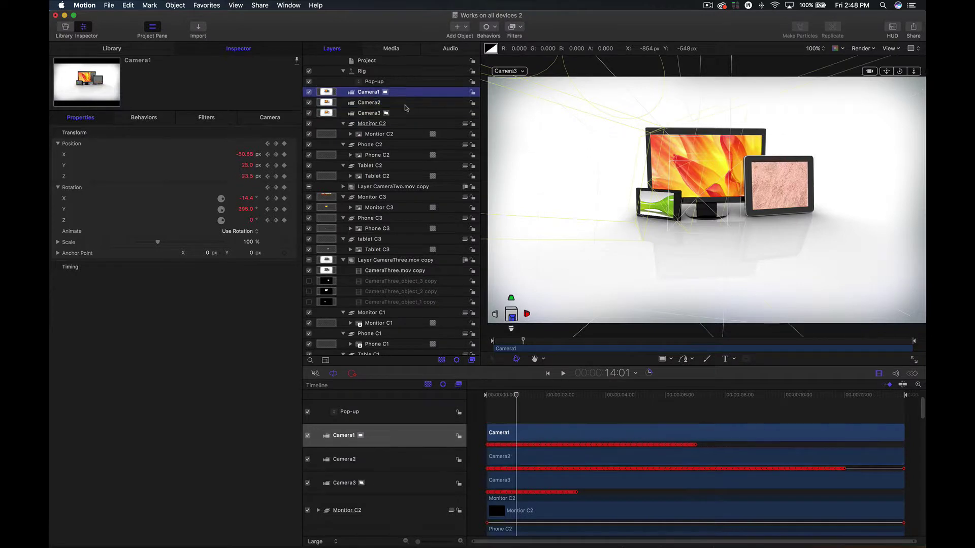
left_click(396, 83)
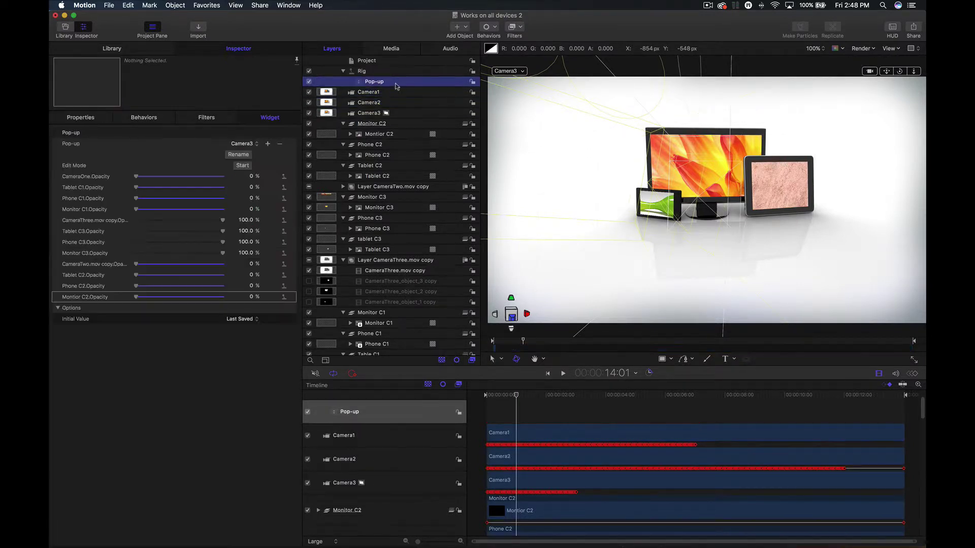
Step: Rename the Camera1 object as Camera
left_click(397, 93)
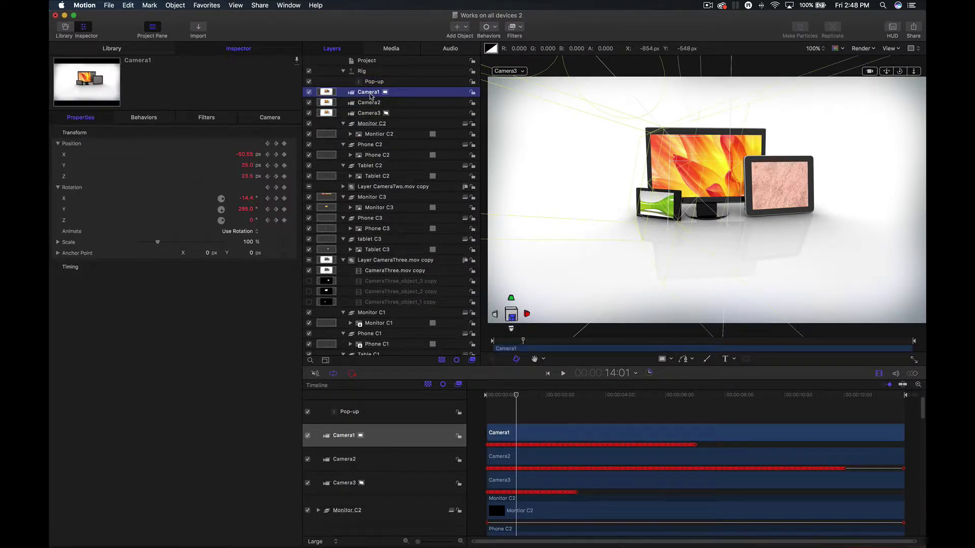
double_click(369, 93)
type("Camera")
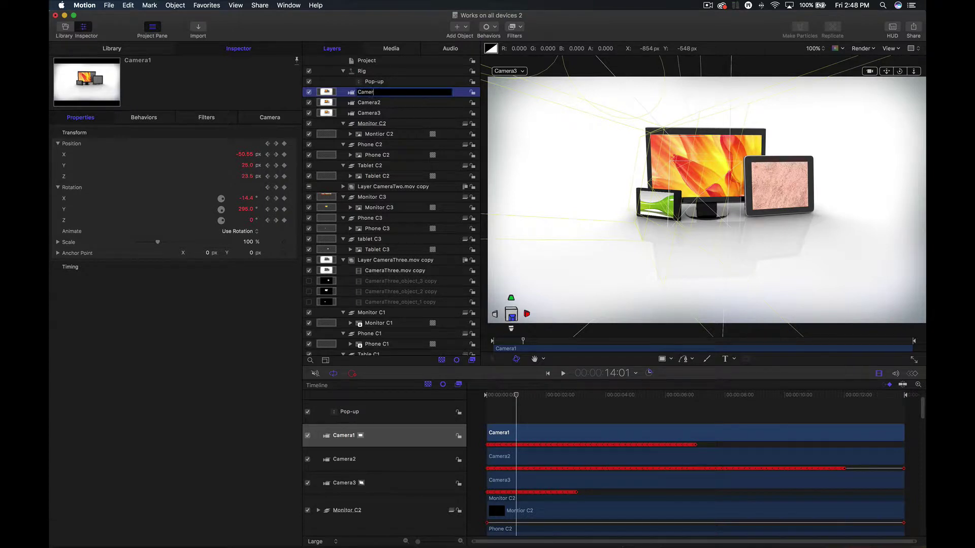
key("Return")
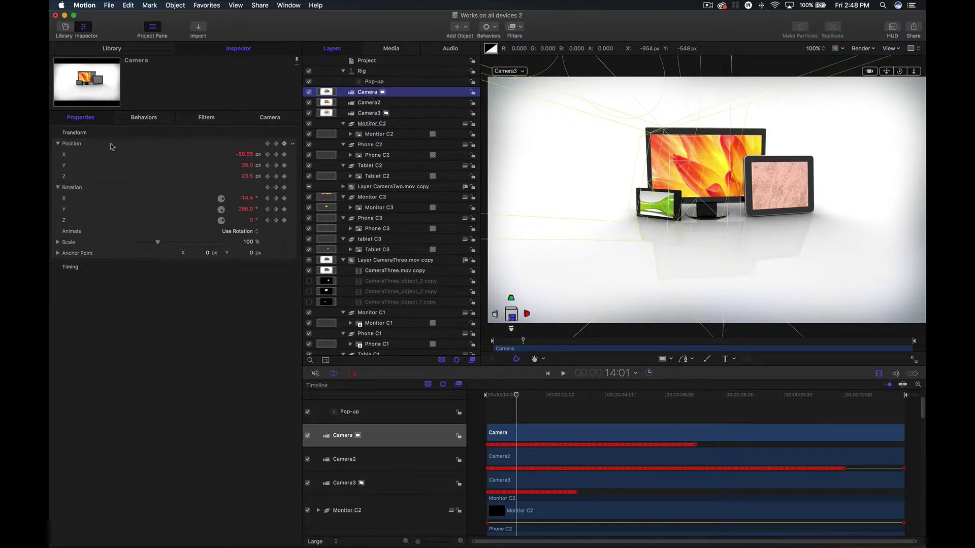
Step: View the scene through Camera from the first frame and set the rig's pop-up to the Camera1 snapshot
left_click(80, 147)
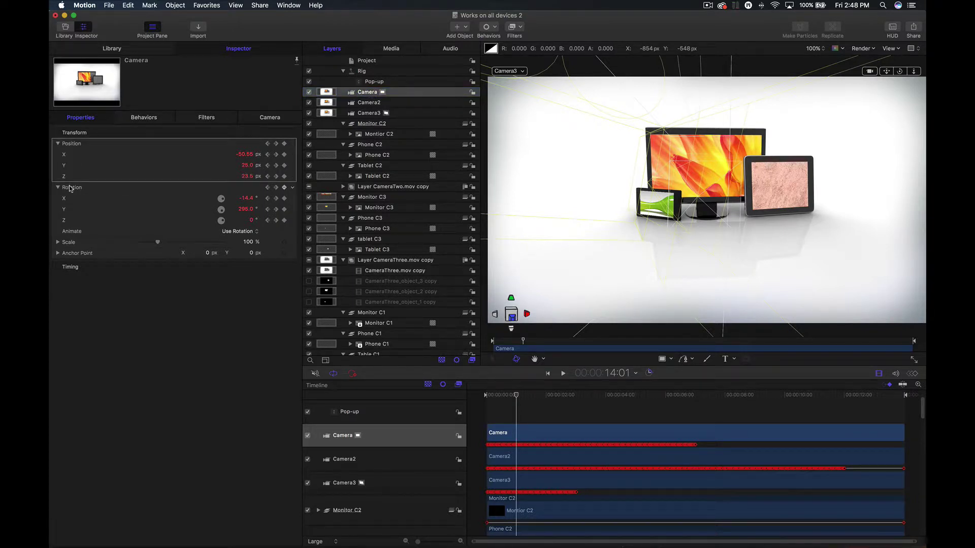
left_click(70, 188)
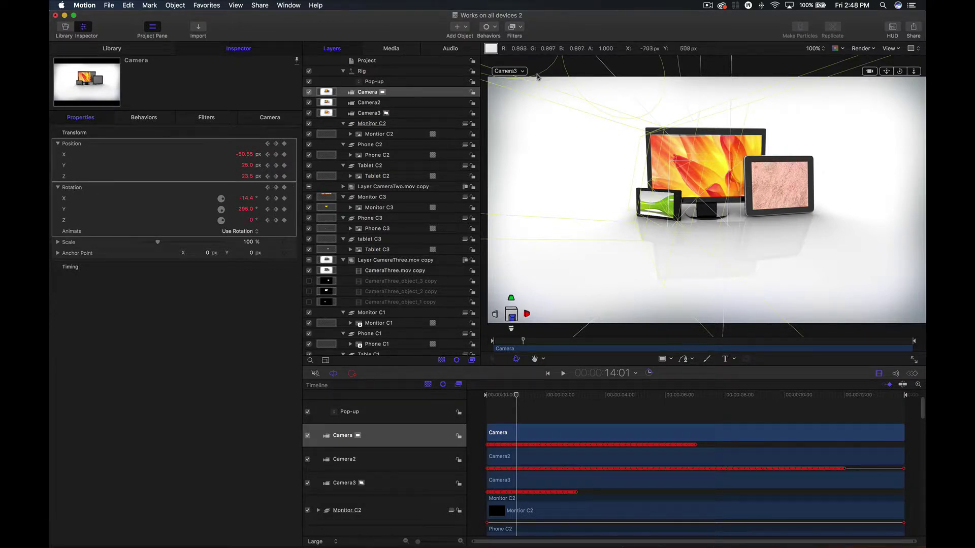
left_click(509, 71)
left_click(533, 87)
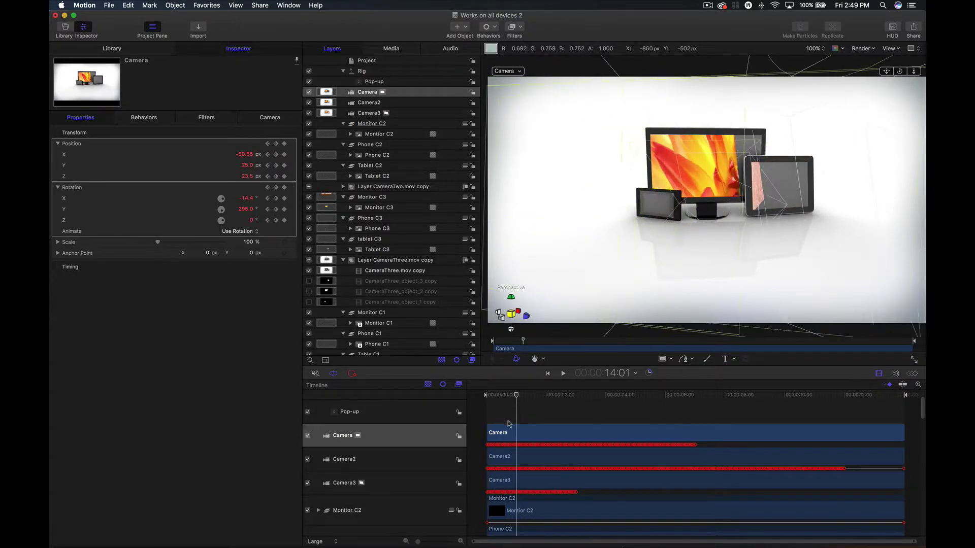
key("Home")
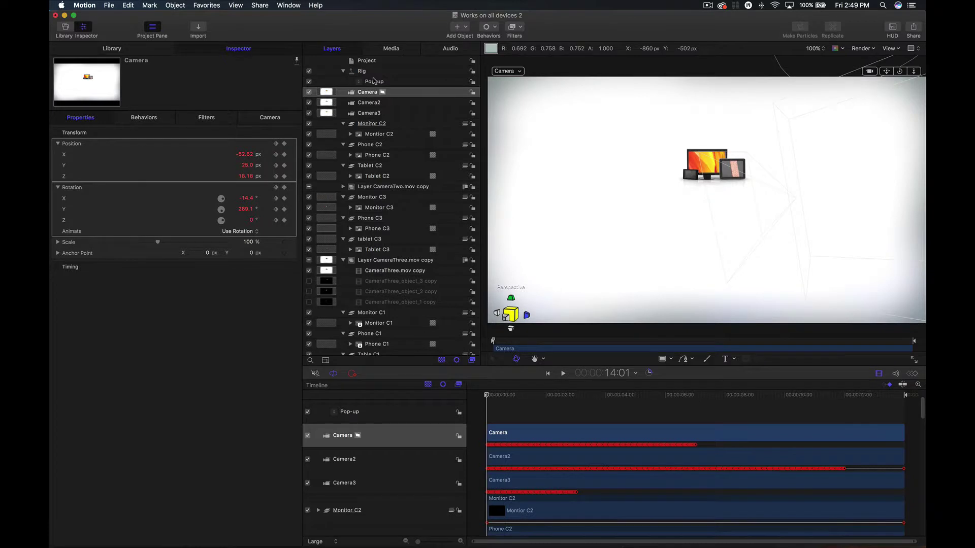
left_click(374, 81)
left_click(249, 144)
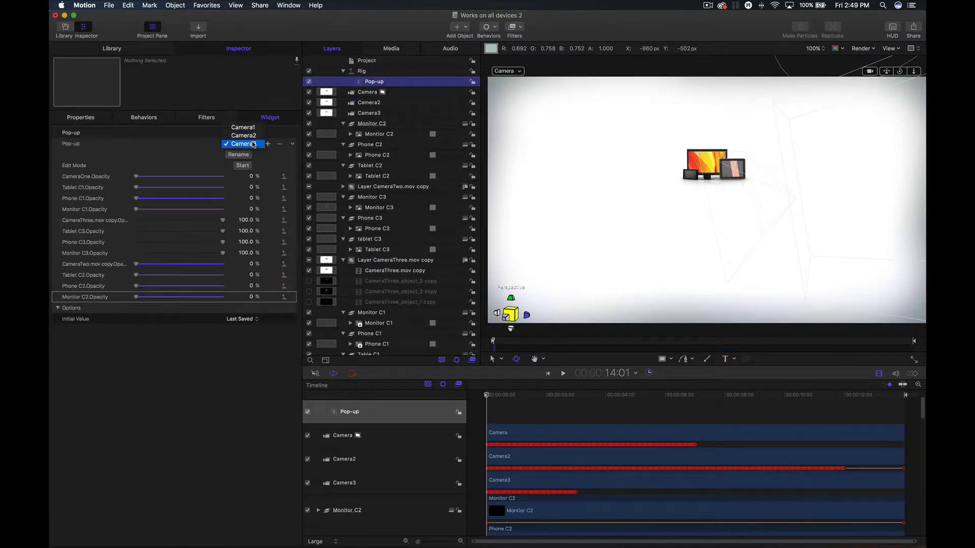
left_click(243, 128)
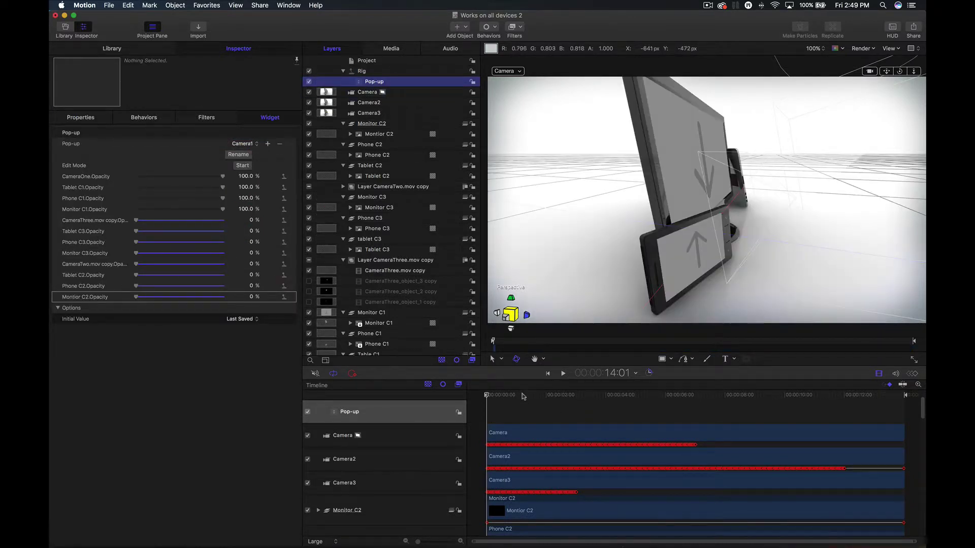
Step: Add Camera's Position and Rotation parameters to the rig's pop-up and scrub the timeline to check the Camera1 snapshot
left_click_drag(523, 396, 585, 396)
left_click(372, 94)
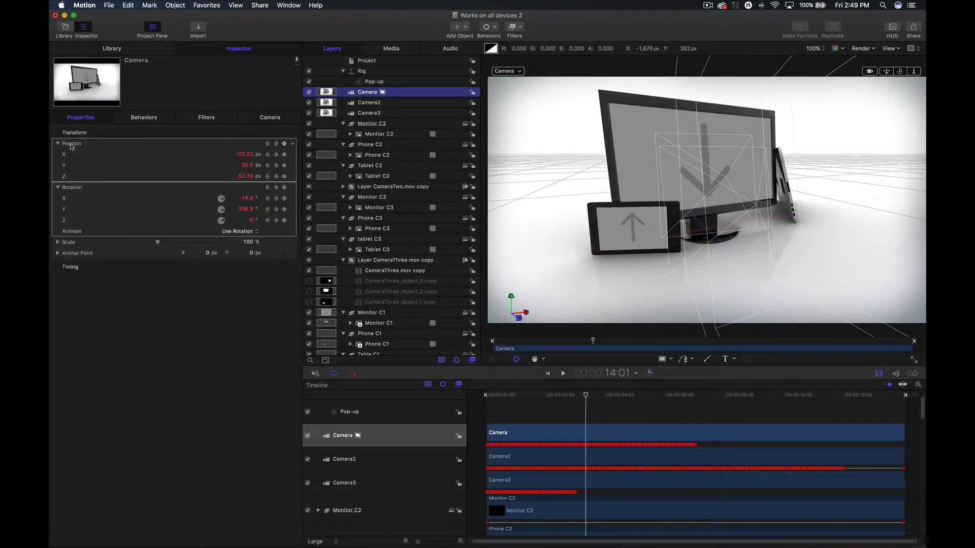
left_click_drag(70, 146, 373, 86)
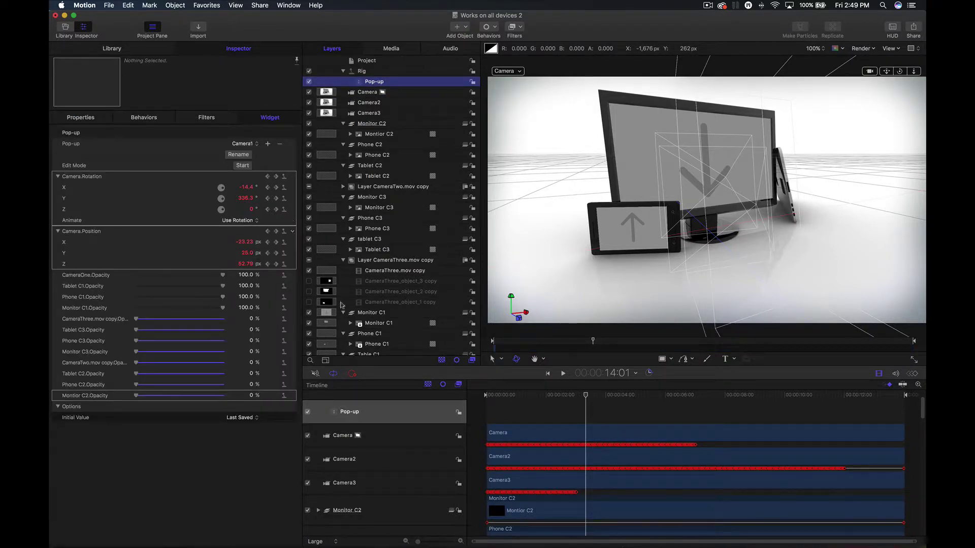
left_click_drag(557, 396, 524, 405)
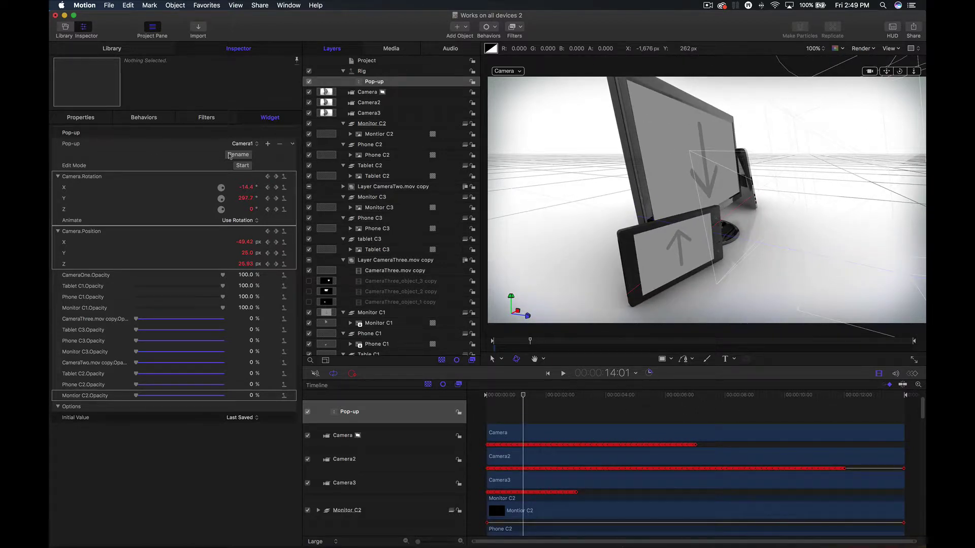
Step: Set the pop-up to the Camera2 snapshot and reset Camera's Position and Rotation parameters
left_click(249, 145)
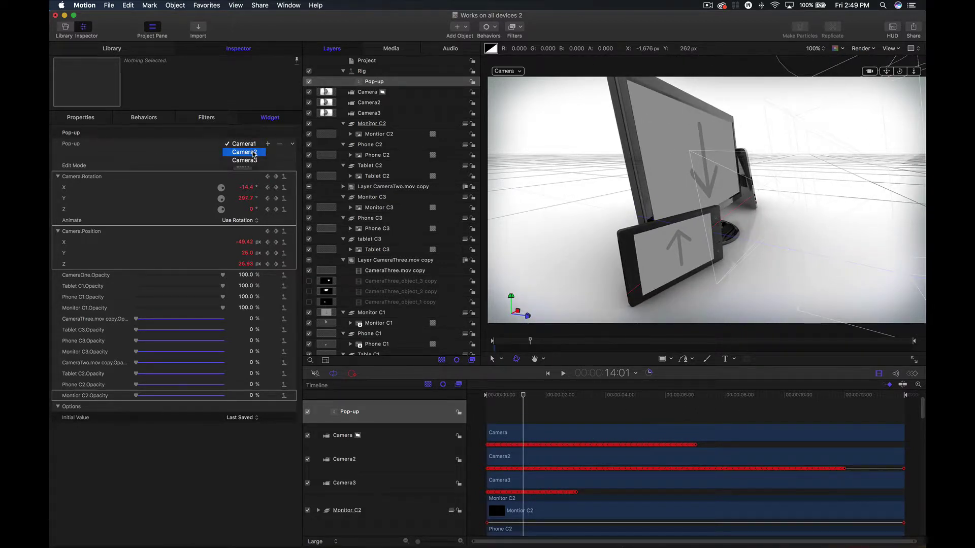
left_click(254, 153)
left_click(376, 93)
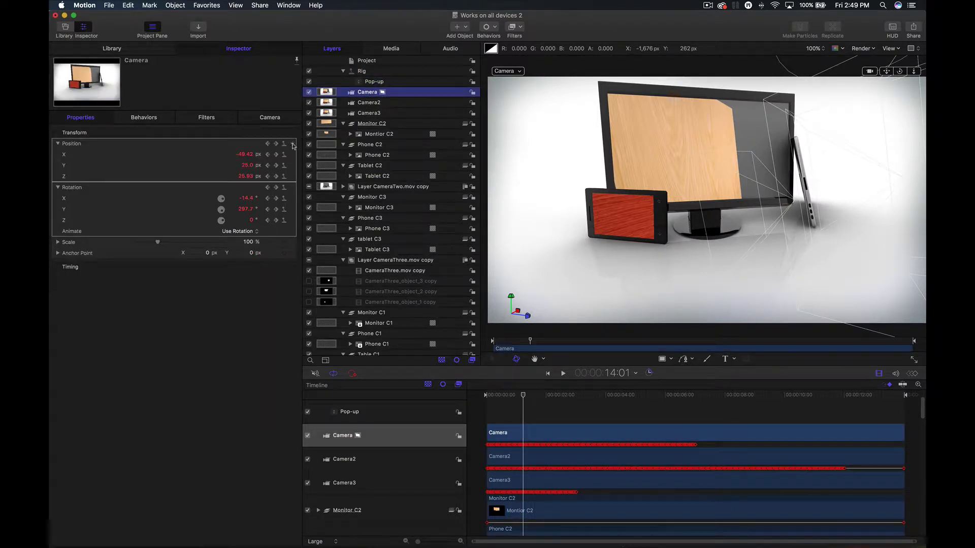
left_click(293, 146)
left_click(333, 149)
left_click(293, 189)
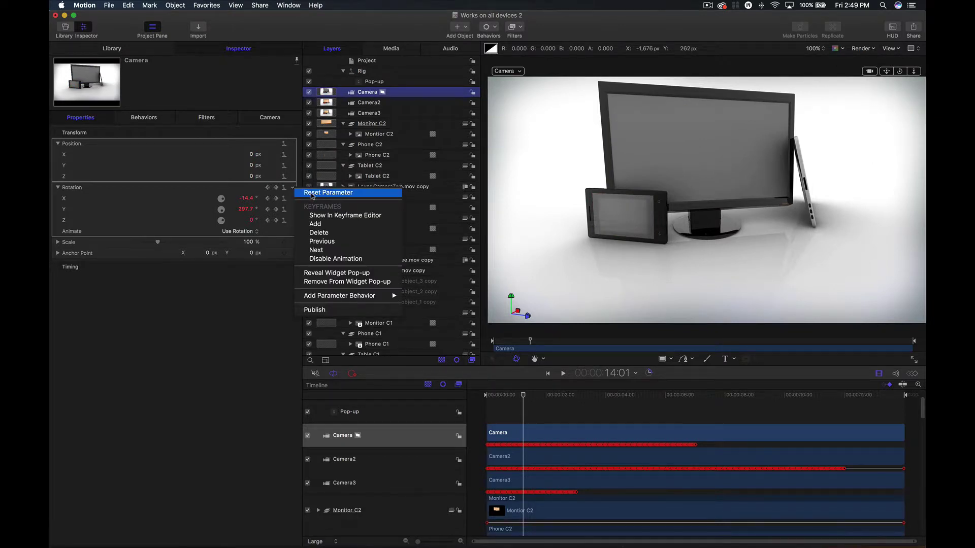
left_click(312, 193)
Step: Copy Camera2's Position and Rotation animation onto Camera
left_click(369, 104)
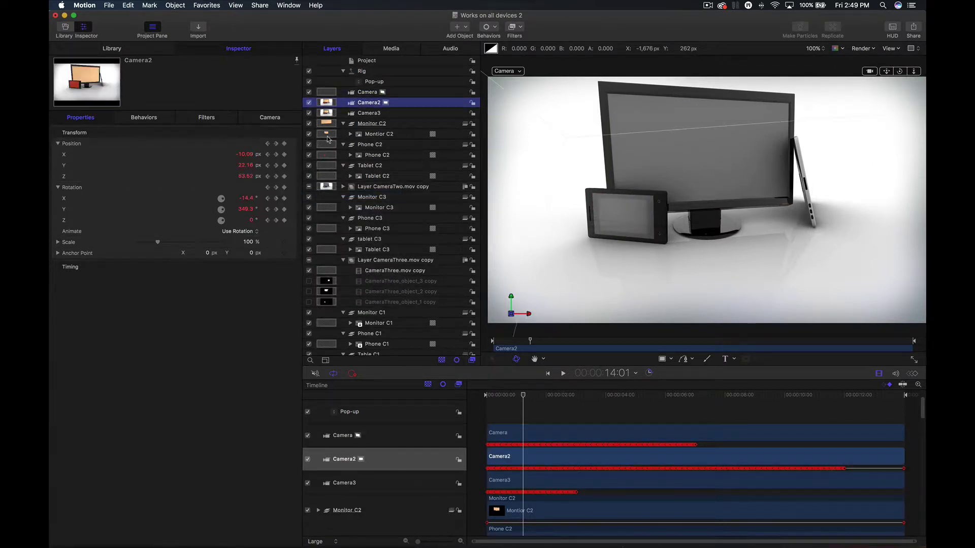
left_click(77, 145)
left_click(74, 188, "shift")
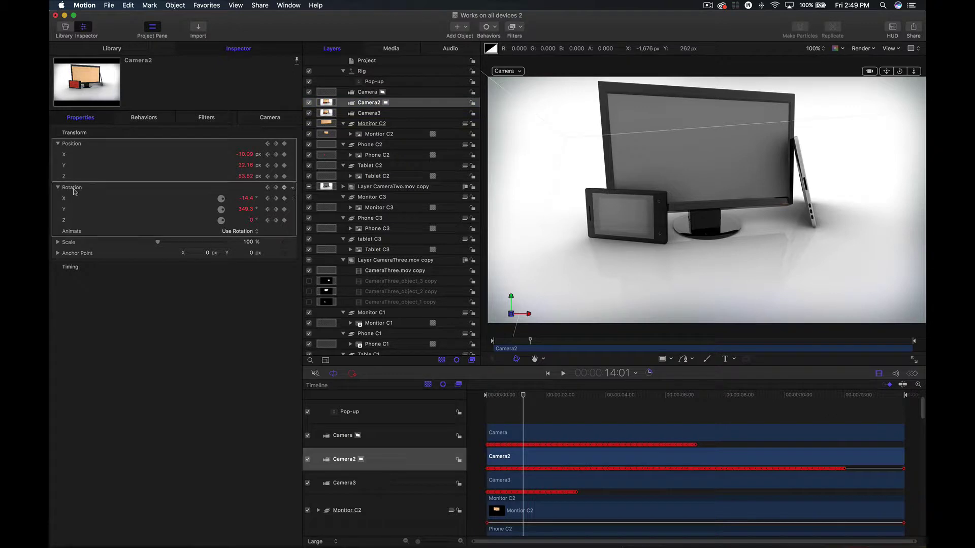
left_click_drag(74, 189, 367, 94)
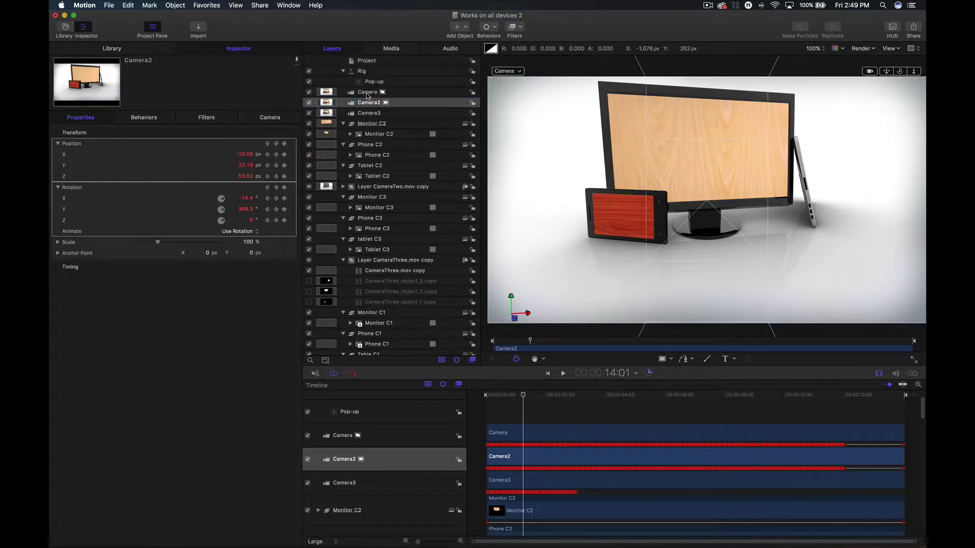
Step: Compare the properties of Camera and Camera2, and delete the Camera2 object
left_click(368, 94)
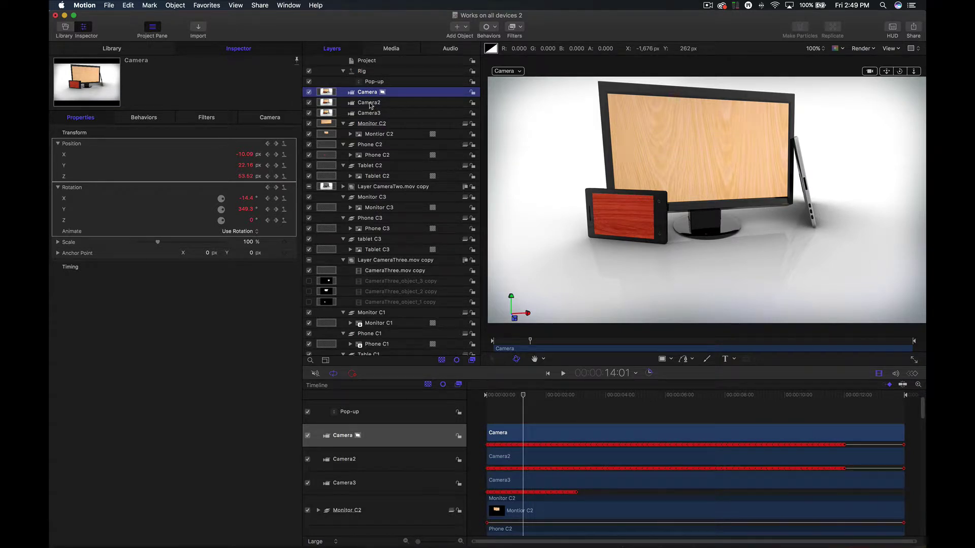
left_click(370, 104)
left_click(368, 94)
left_click(367, 103)
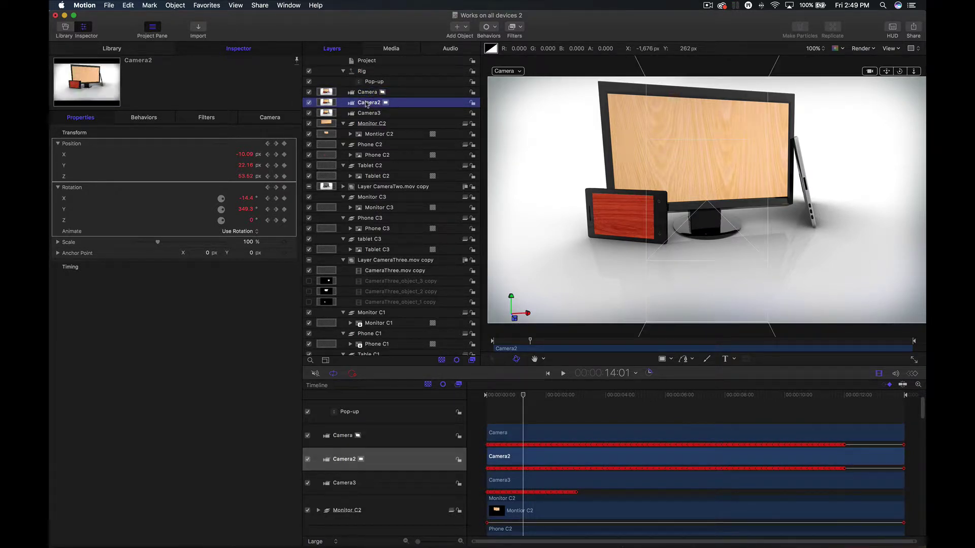
key("Delete")
Step: Scrub the timeline with the pop-up switched between Camera2 and Camera1 to check that each snapshot plays its own camera move
left_click(373, 82)
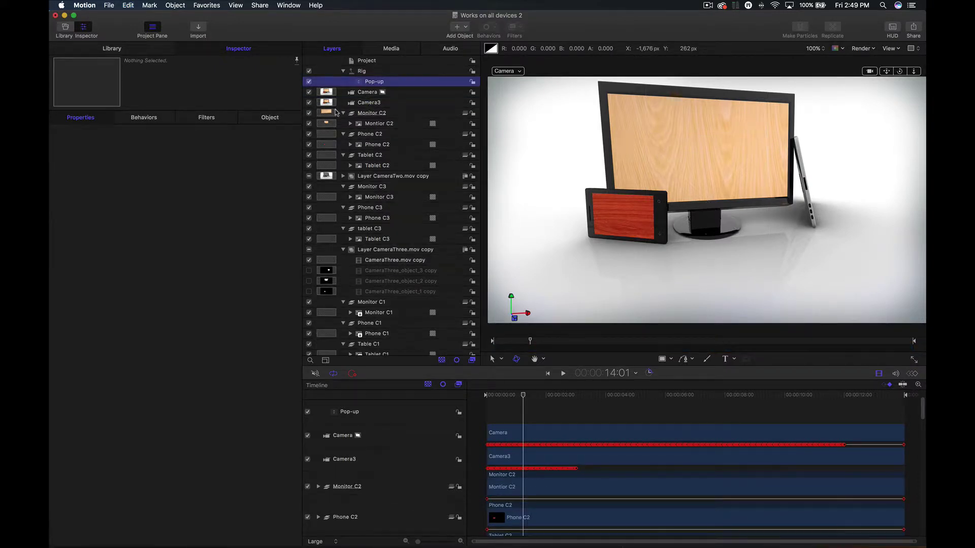
left_click_drag(523, 395, 707, 408)
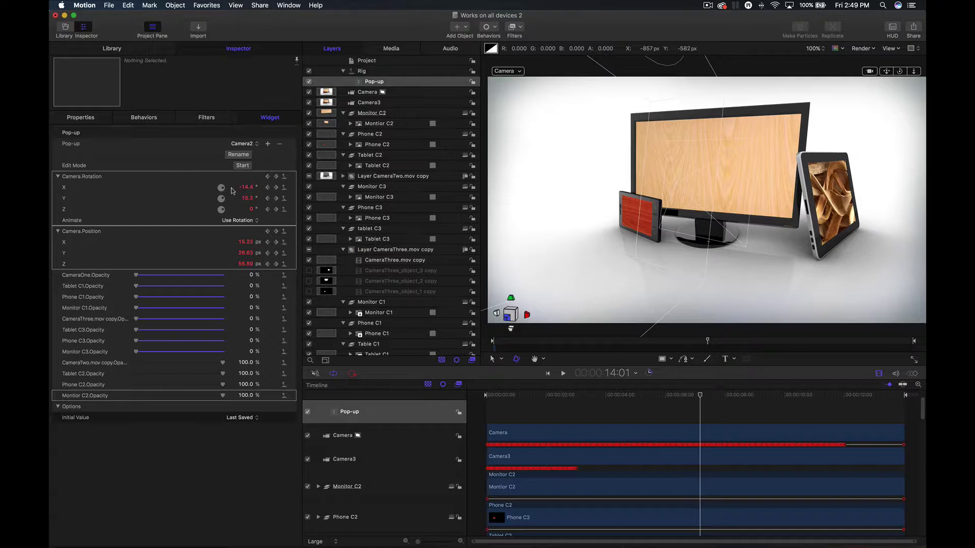
left_click(246, 143)
left_click(251, 138)
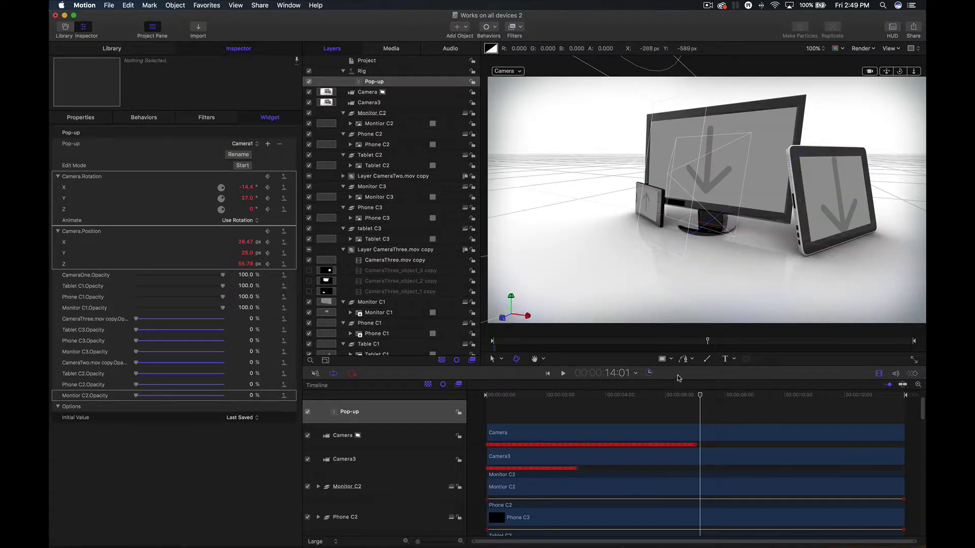
left_click_drag(699, 396, 643, 396)
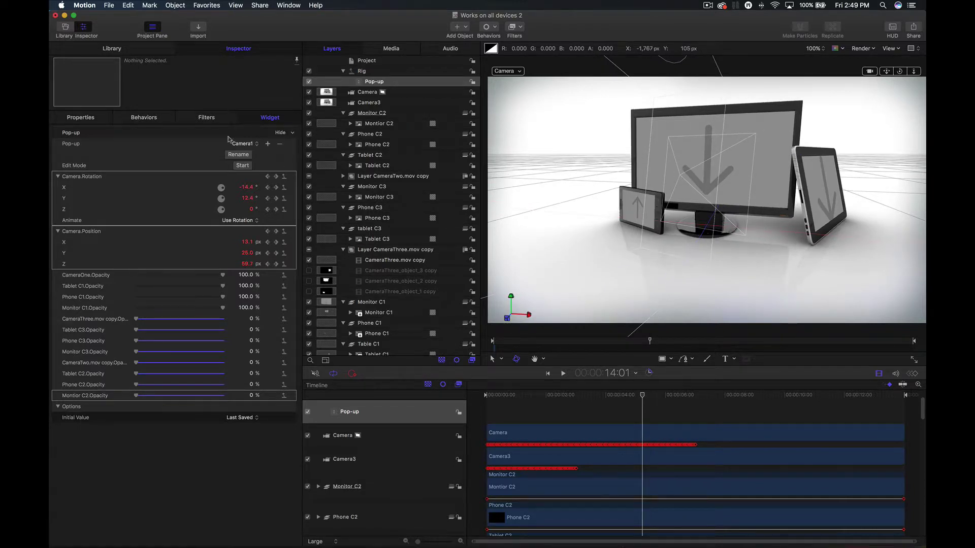
left_click(249, 145)
left_click(243, 155)
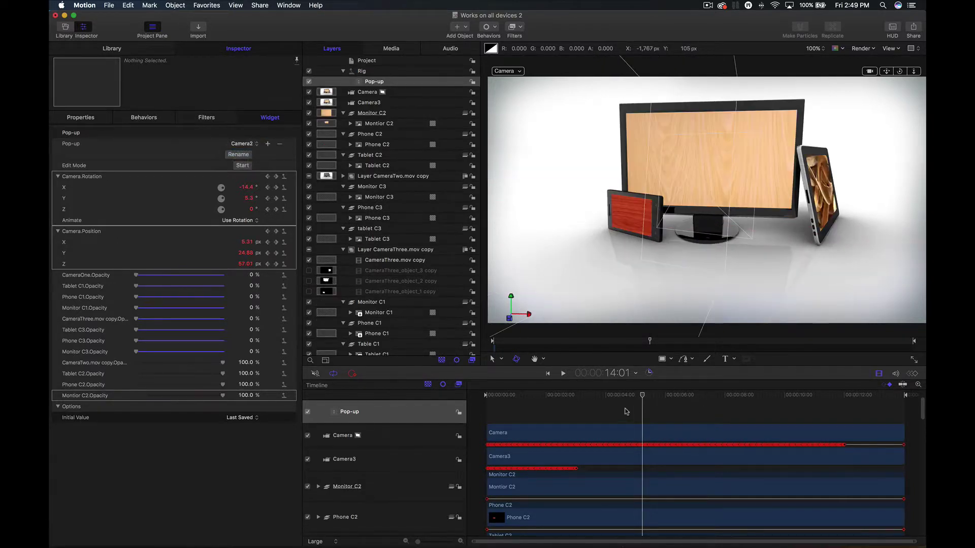
left_click_drag(638, 401, 539, 396)
left_click_drag(668, 395, 581, 401)
Step: Set the pop-up to the Camera3 snapshot and reset Camera's Position and Rotation parameters
left_click(242, 145)
left_click(243, 153)
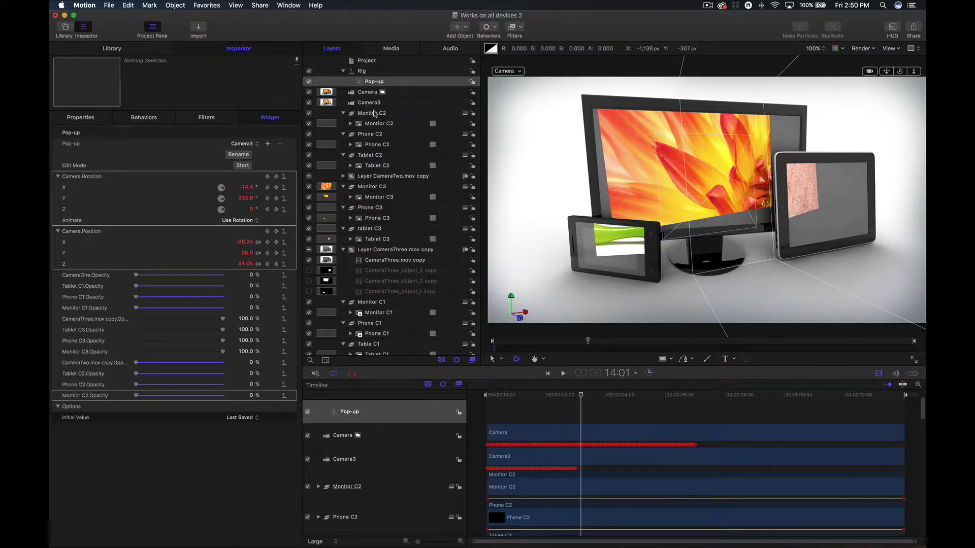
left_click(367, 103)
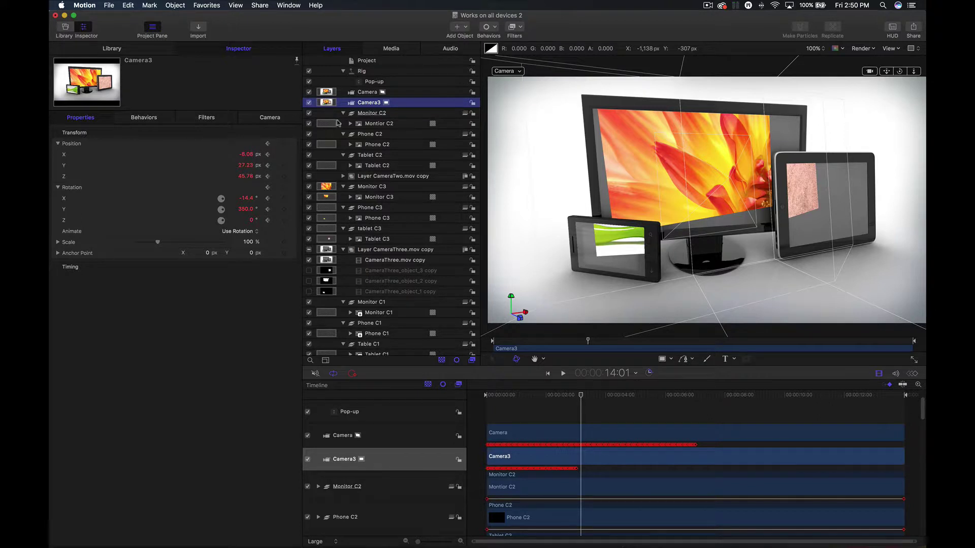
left_click(363, 92)
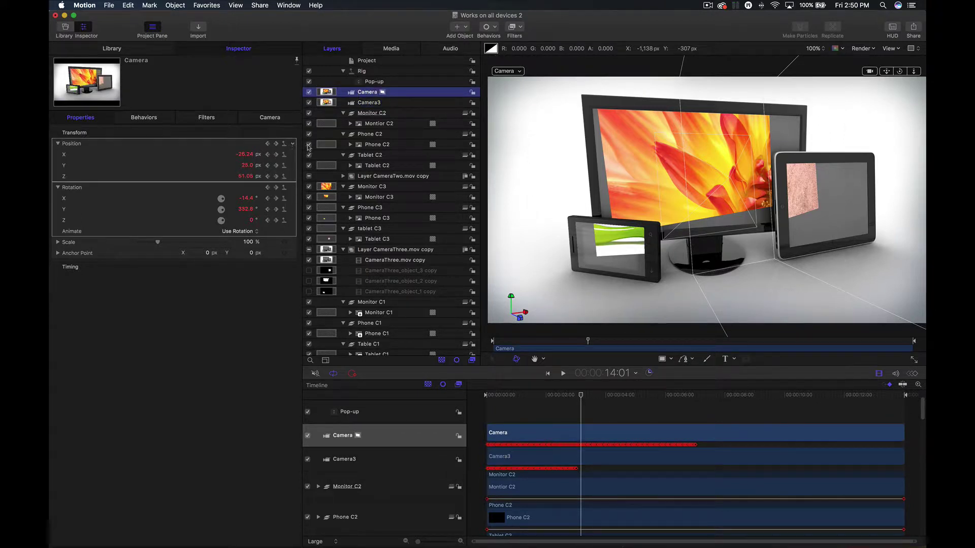
left_click(293, 145)
left_click(308, 148)
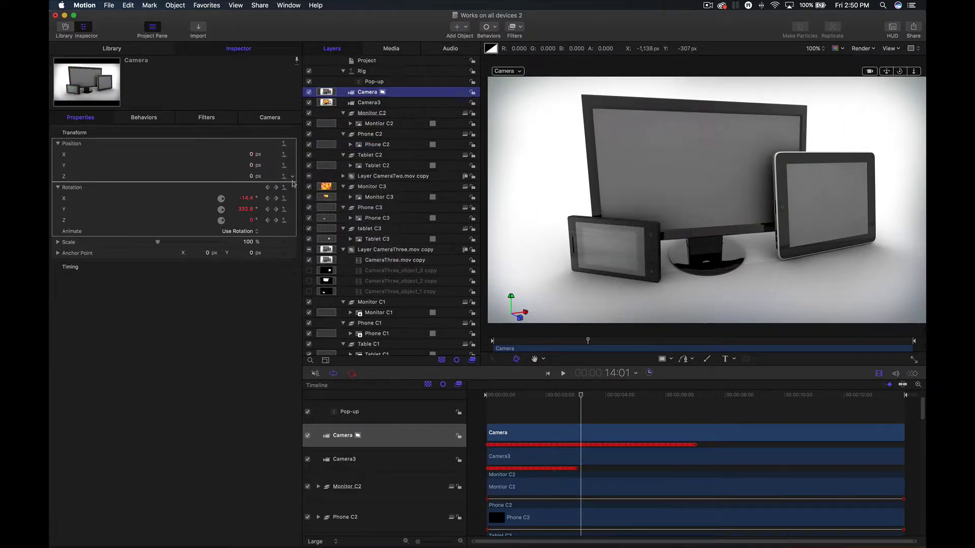
left_click(294, 188)
left_click(391, 89)
left_click(388, 83)
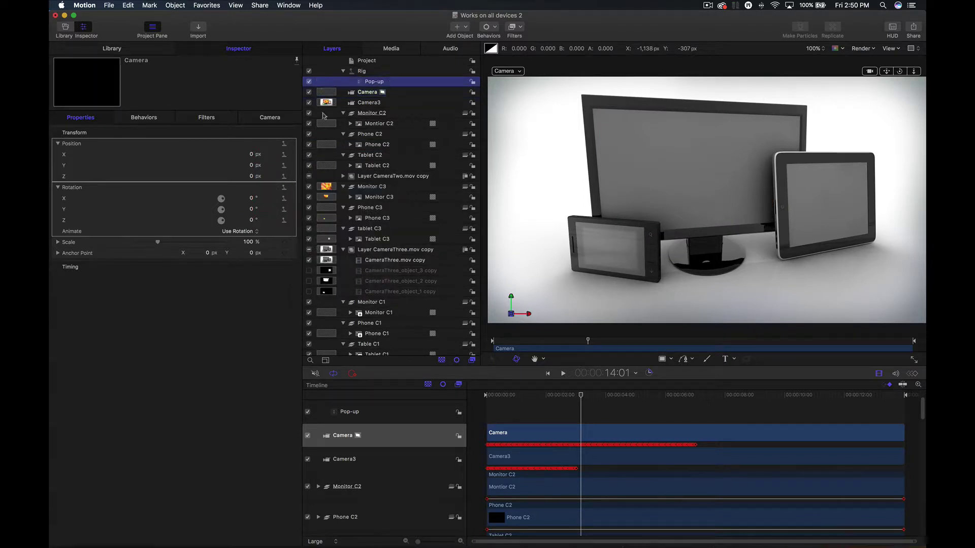
Step: Copy Camera3's Position and Rotation animation onto Camera
left_click(367, 102)
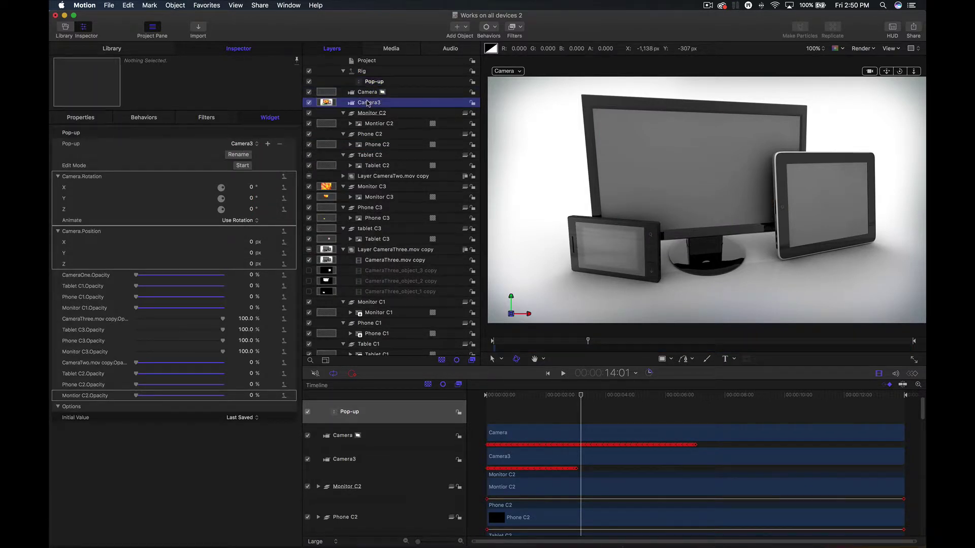
left_click(76, 162)
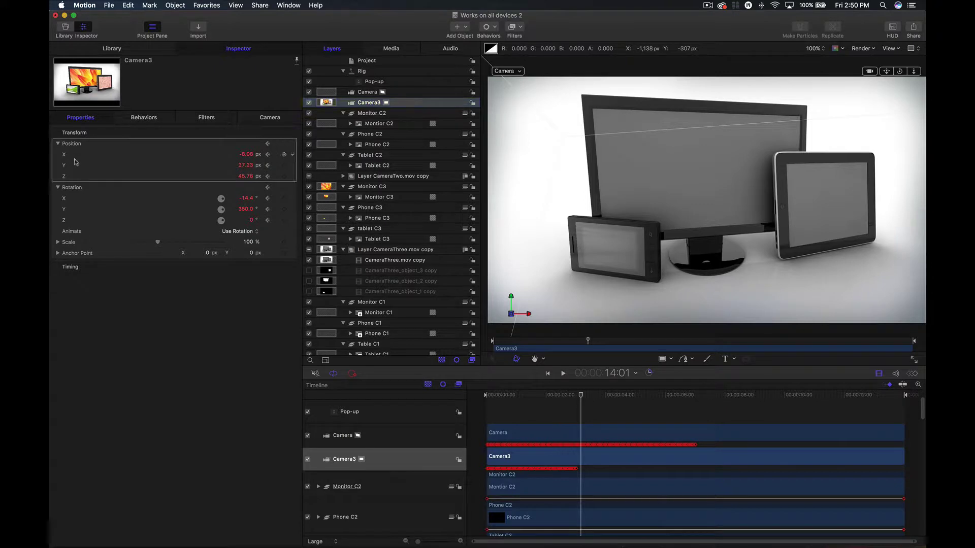
left_click(76, 188)
left_click_drag(75, 188, 368, 96)
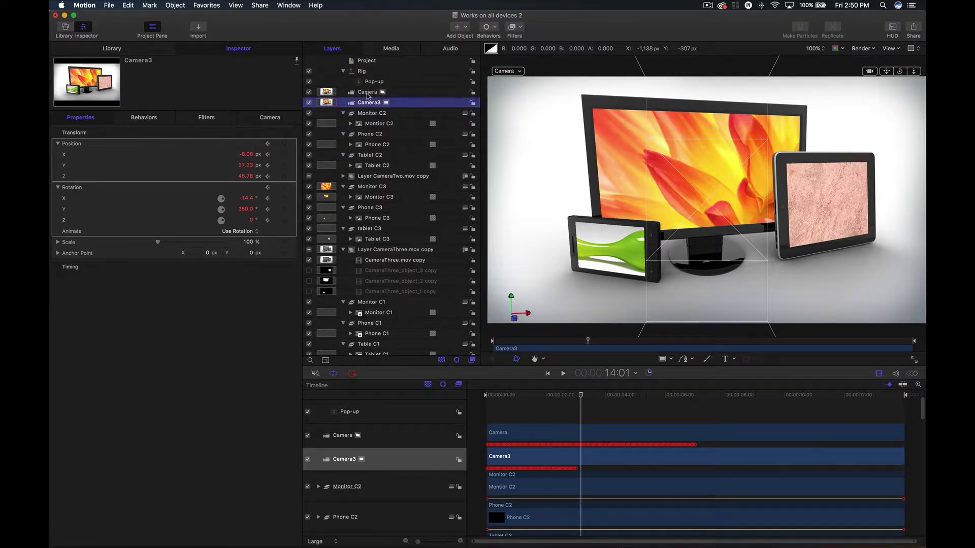
Step: Compare Camera's properties with Camera3's, delete the Camera3 object and select Camera
left_click(368, 95)
left_click(377, 103)
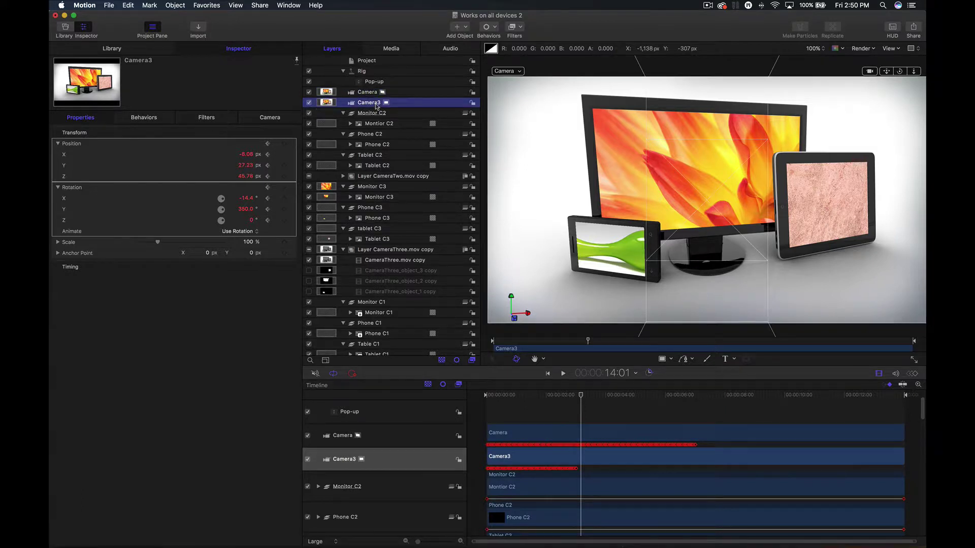
key("Delete")
left_click(369, 93)
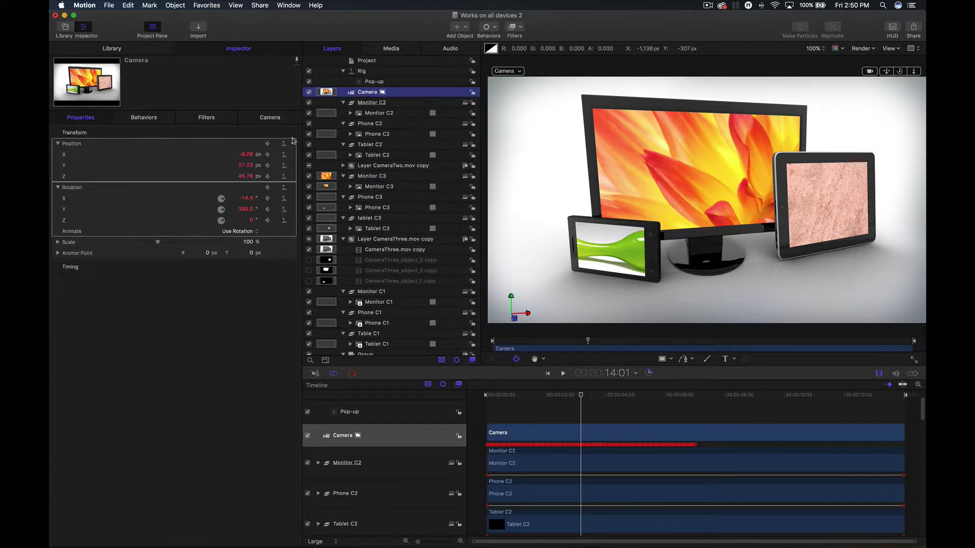
Step: Switch the rig's pop-up through the Camera2, Camera1 and Camera3 snapshots to compare their views
left_click(367, 82)
left_click(256, 143)
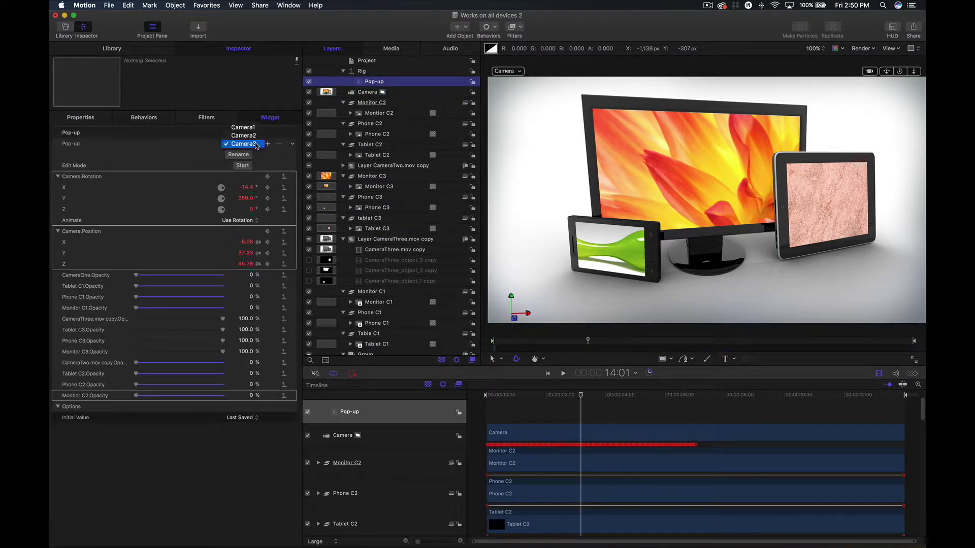
left_click(256, 144)
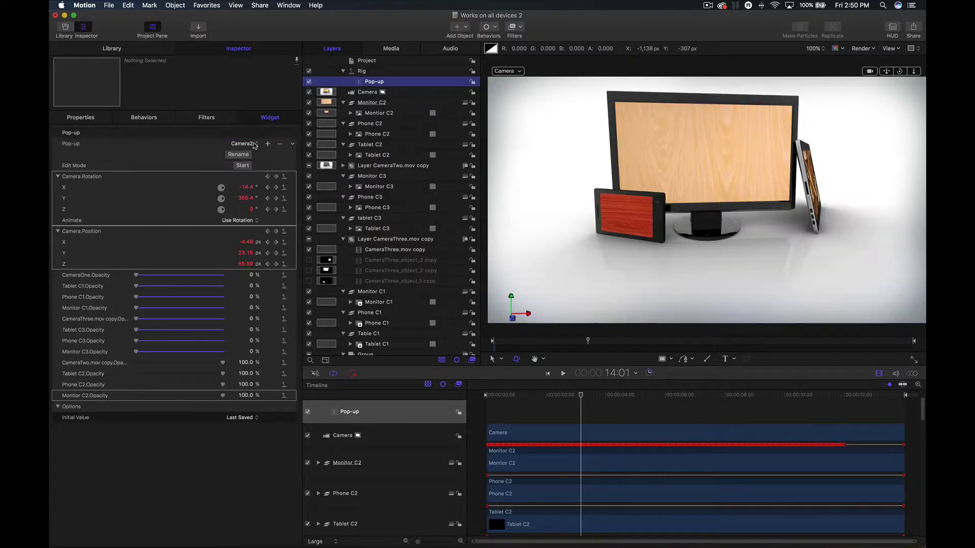
left_click(255, 144)
left_click(253, 136)
left_click(251, 144)
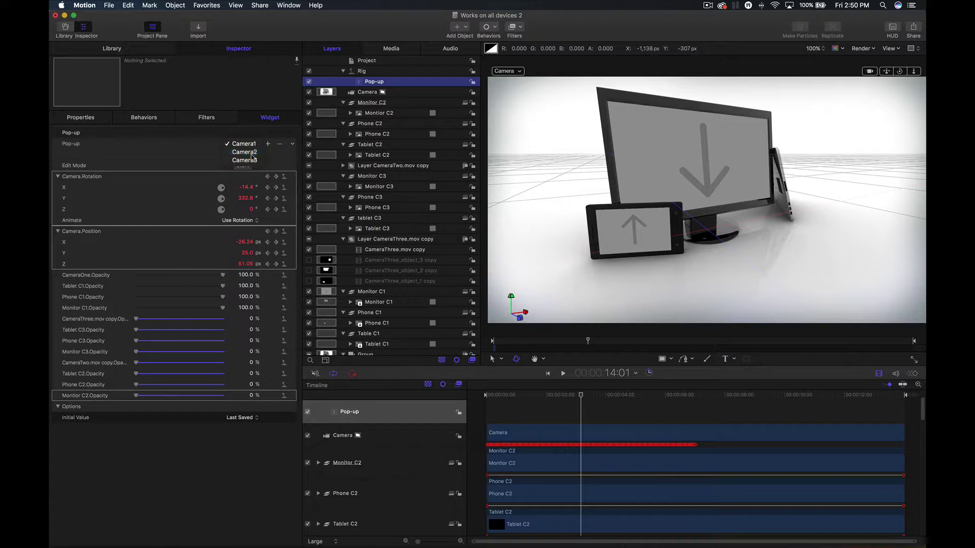
left_click(251, 151)
left_click(252, 143)
left_click(252, 152)
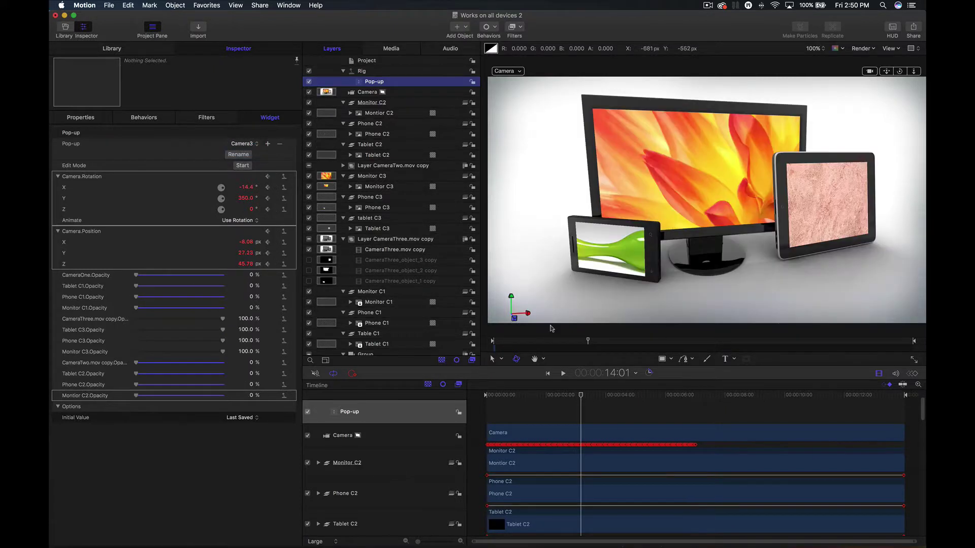
Step: Scrub the timeline with the pop-up set to Camera3, Camera2 and Camera1 to check each snapshot's camera move
left_click_drag(581, 393, 709, 395)
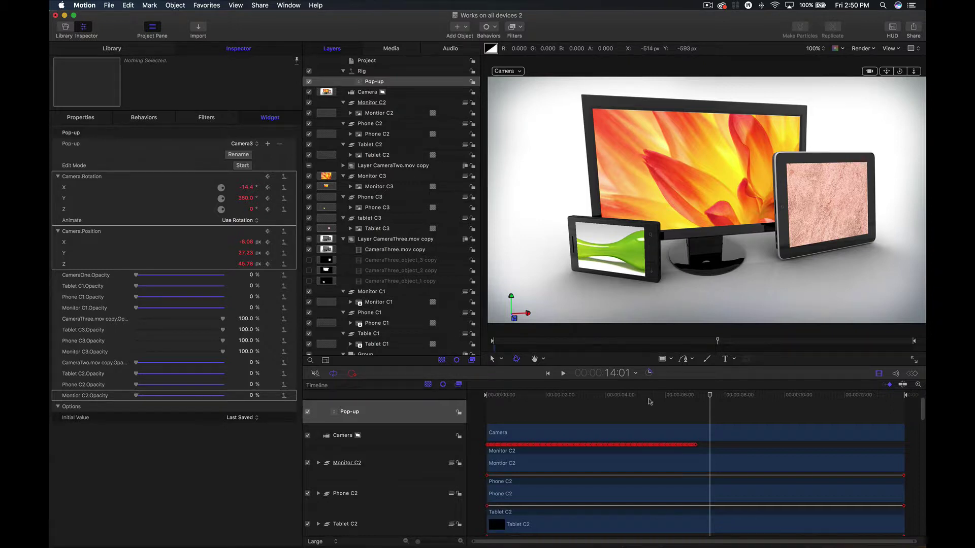
left_click_drag(647, 398, 541, 399)
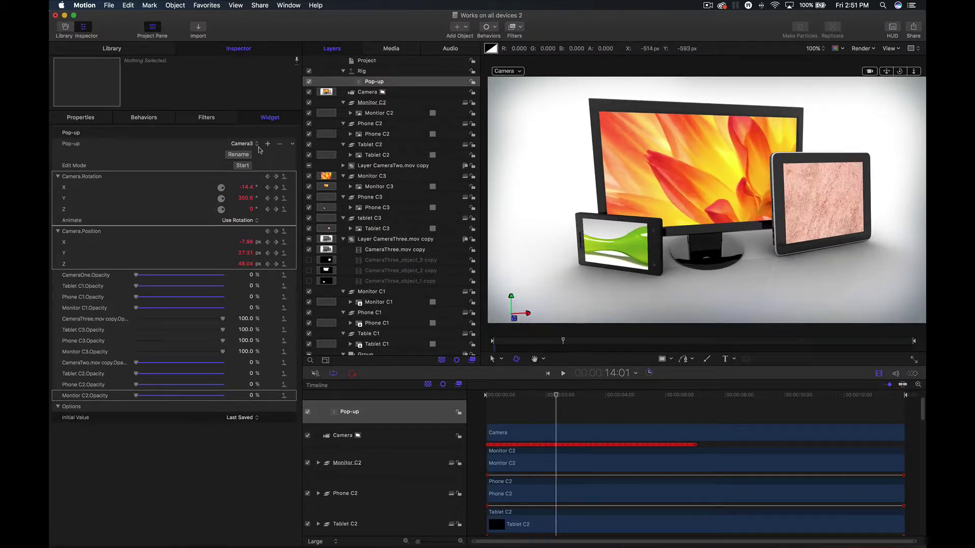
left_click(258, 147)
left_click(243, 135)
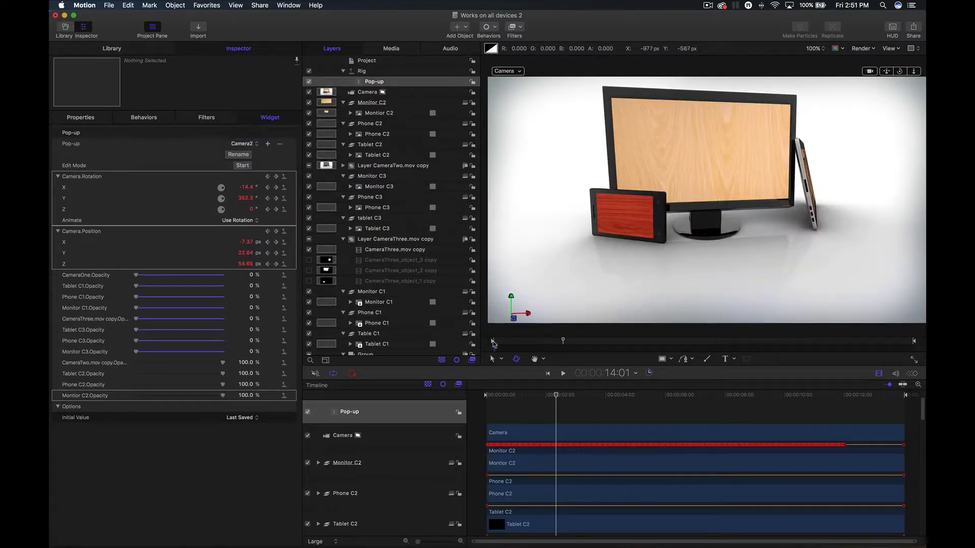
left_click_drag(556, 395, 634, 394)
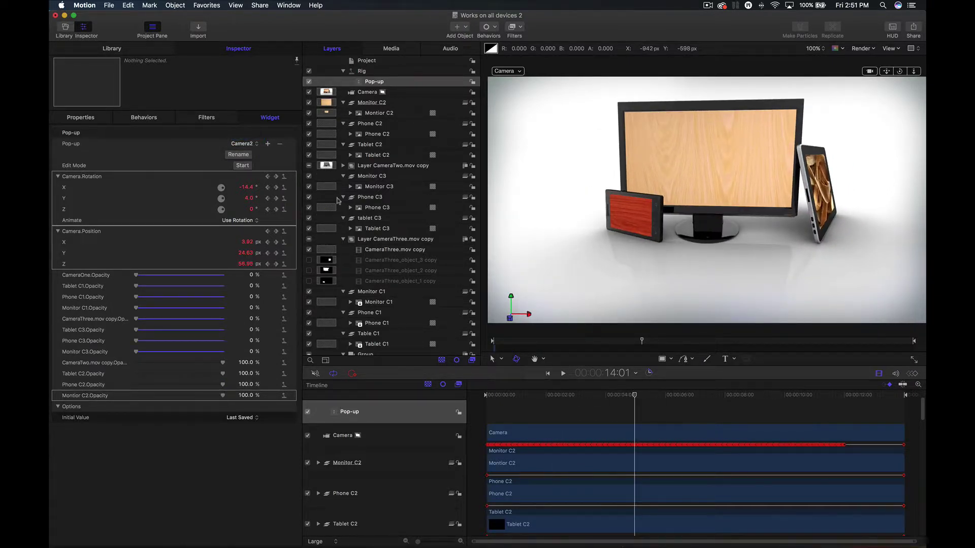
left_click(258, 146)
left_click(244, 135)
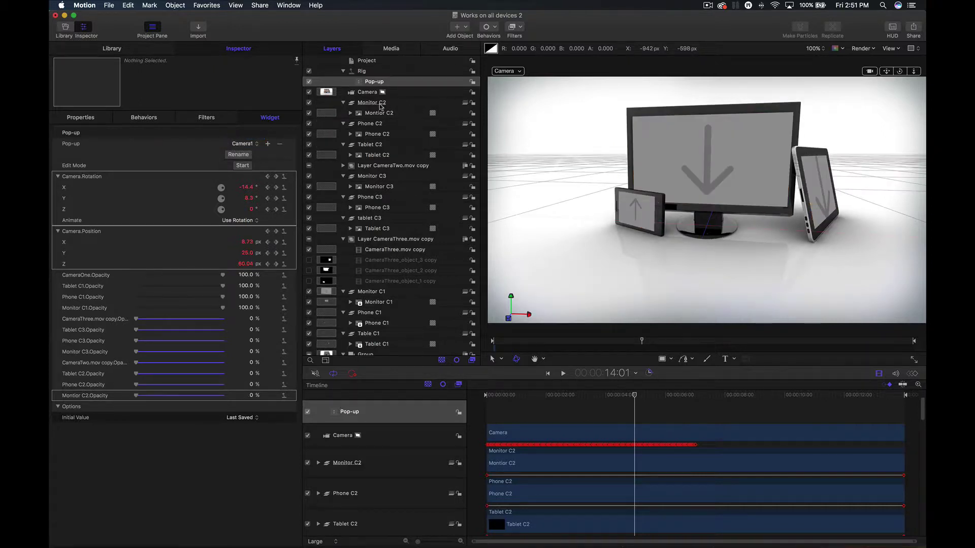
mouse_move(631, 395)
left_mouse_down()
mouse_move(655, 395)
mouse_move(621, 394)
left_mouse_up()
left_click(656, 395)
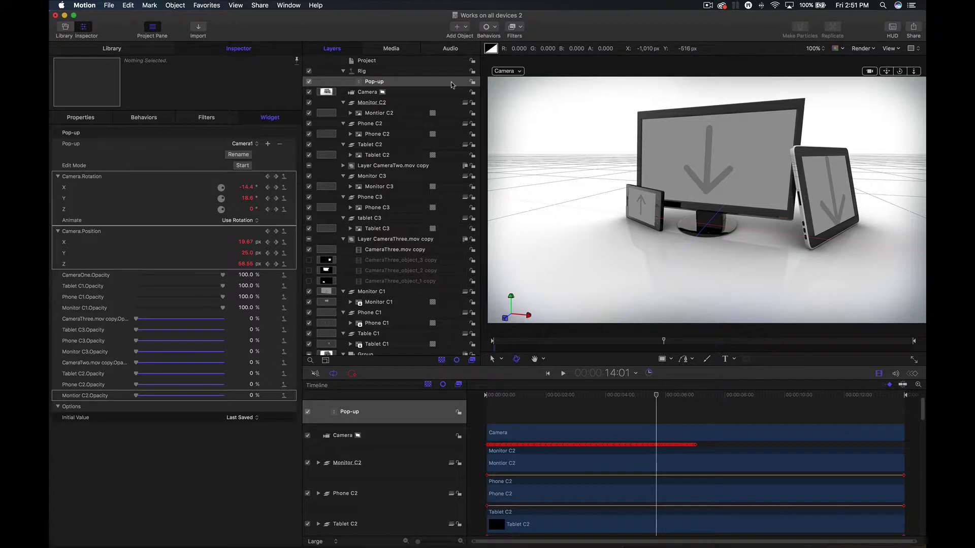
Step: Examine the properties and image settings of the Montior C2, Phone C2 and Tablet C2 layers
left_click(399, 113)
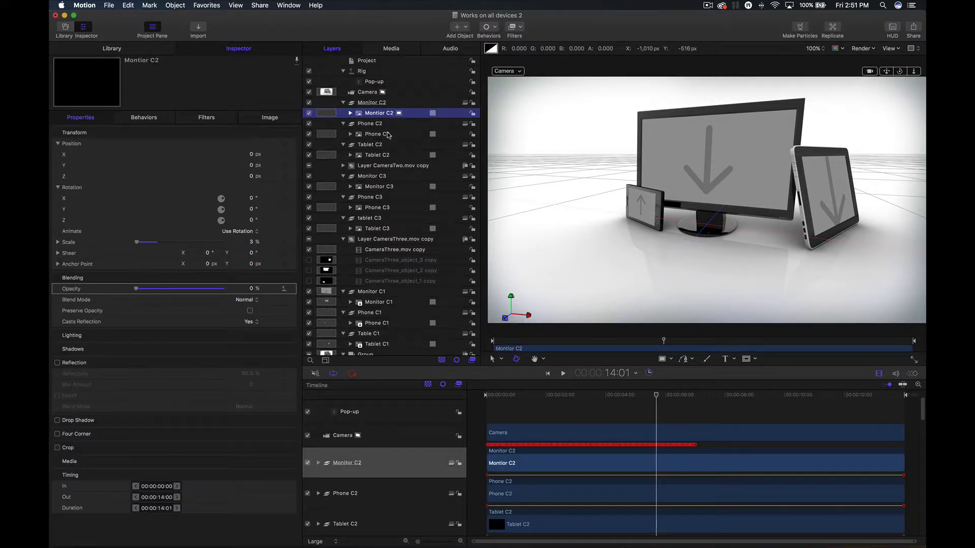
left_click(387, 135)
left_click(382, 158)
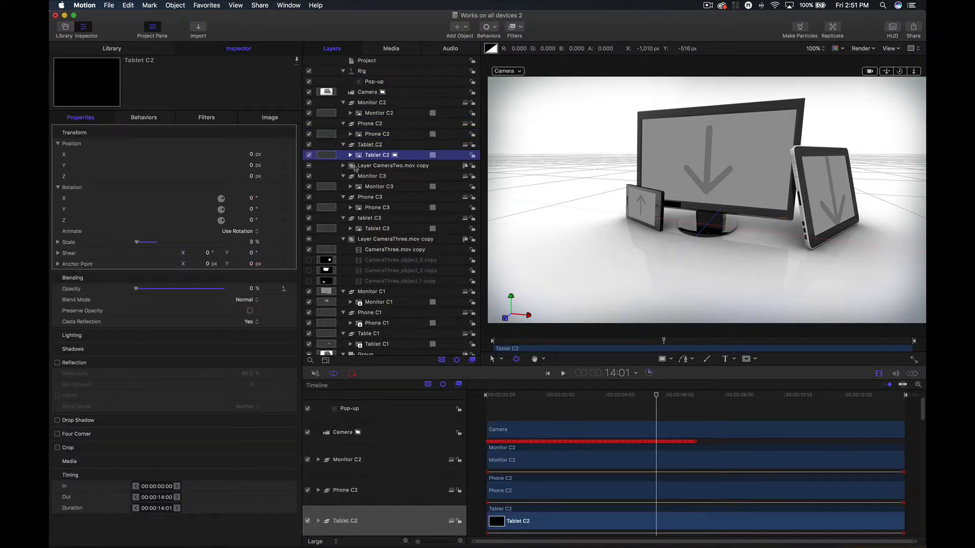
left_click(273, 114)
left_click(95, 118)
left_click(378, 134)
left_click(283, 119)
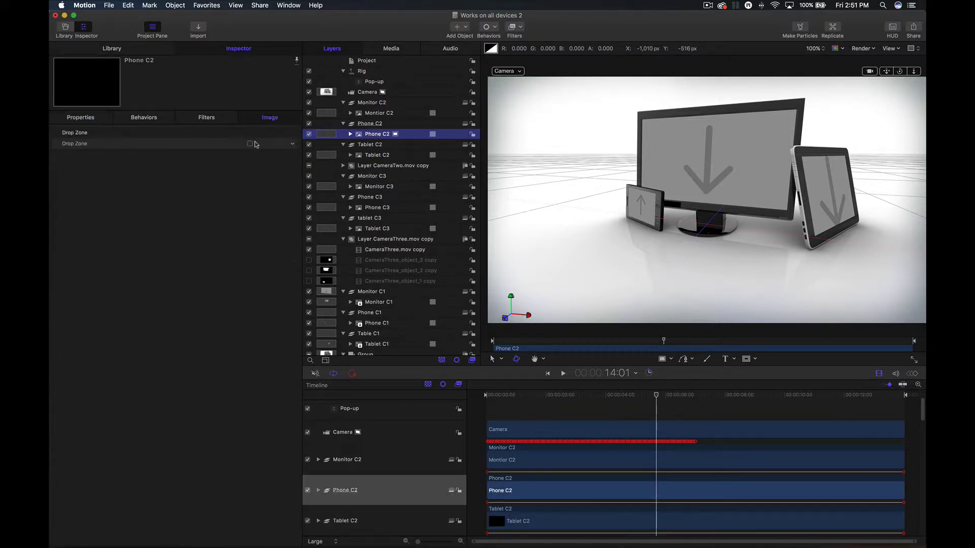
left_click(67, 121)
Step: Turn the Montior C2, Phone C2 and Tablet C2 layers into drop zones
left_click(378, 112)
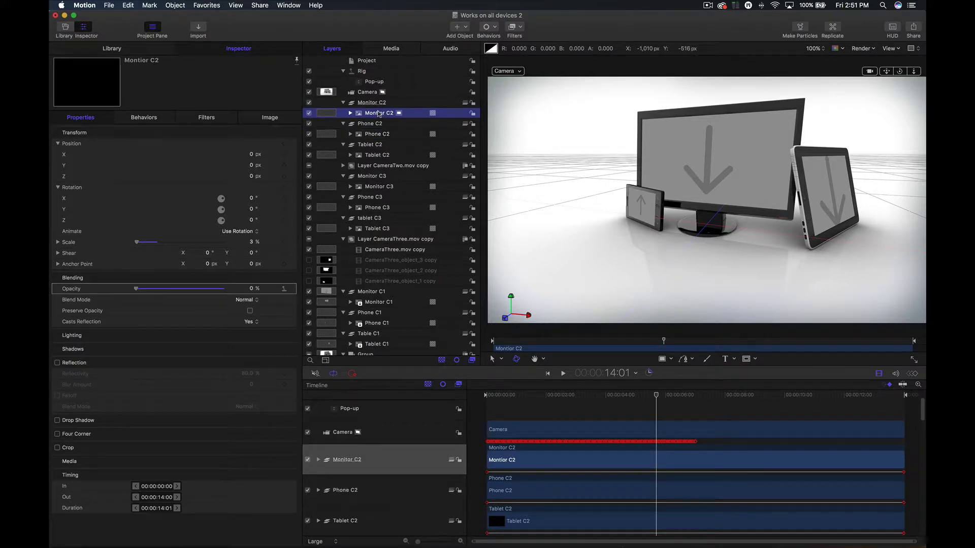
left_click(290, 120)
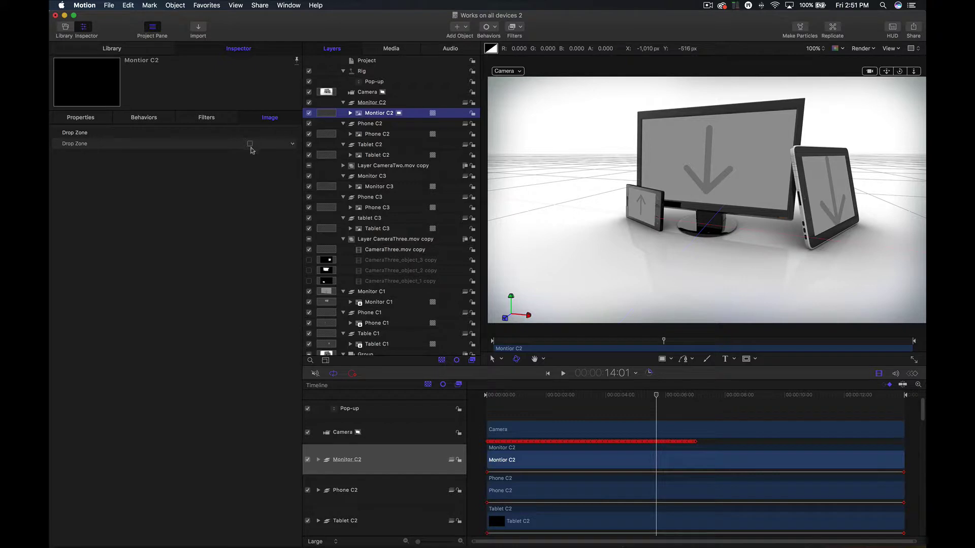
left_click(250, 144)
left_click(367, 134)
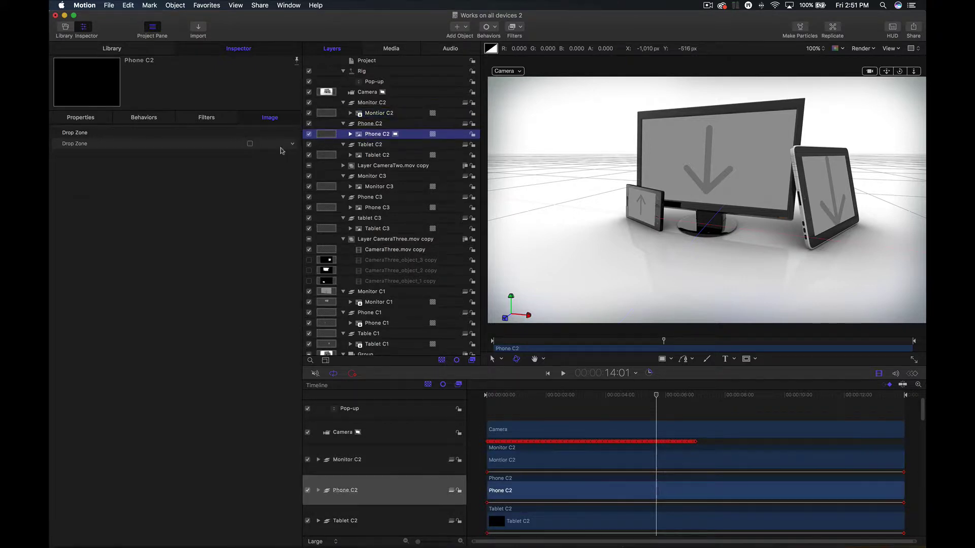
left_click(250, 143)
left_click(359, 156)
left_click(250, 143)
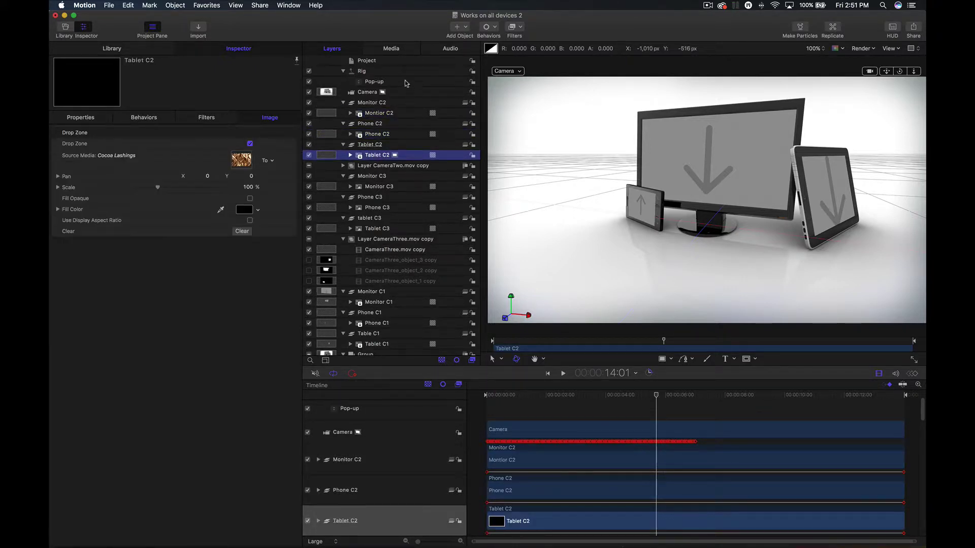
Step: Review the project's published parameters and the drop zone source media of Montior C2, Phone C2 and Tablet C2
left_click(379, 61)
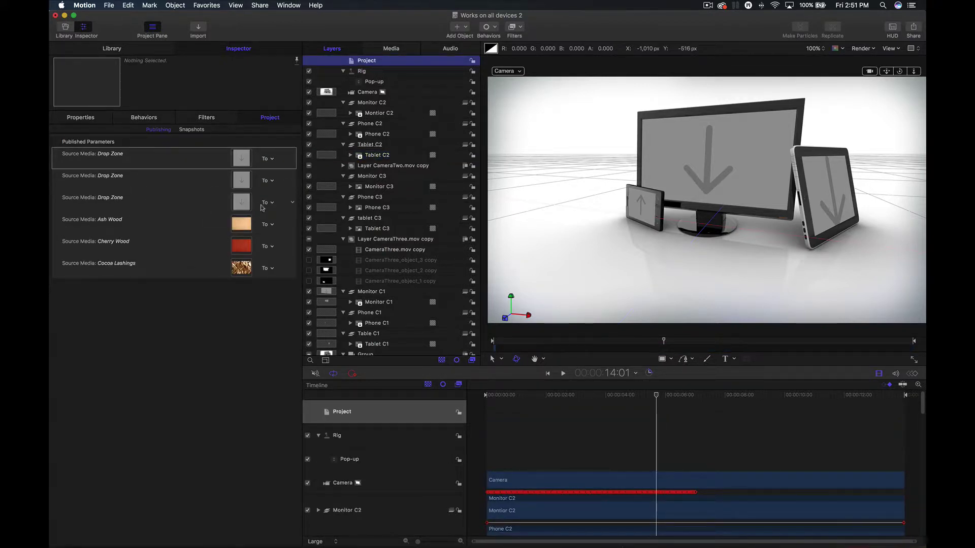
left_click(120, 204)
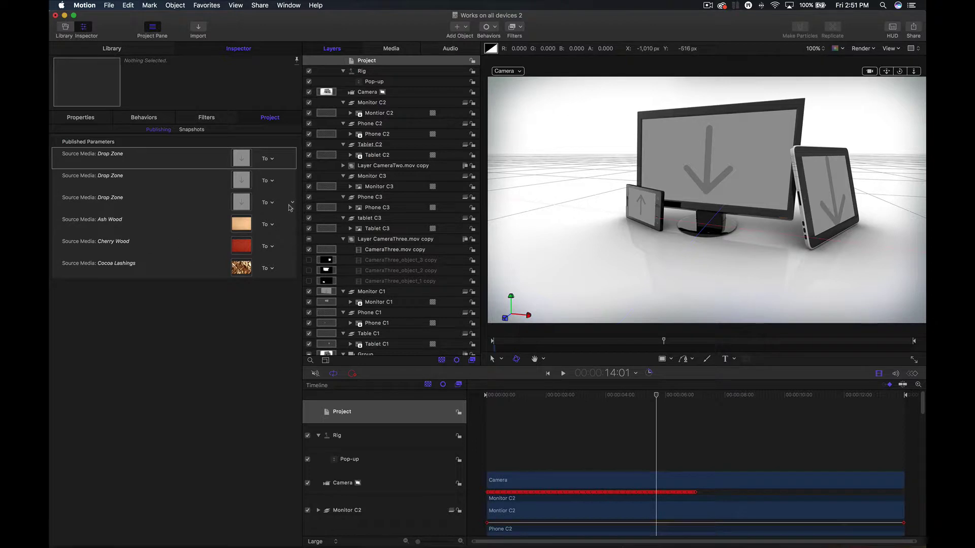
left_click(413, 112)
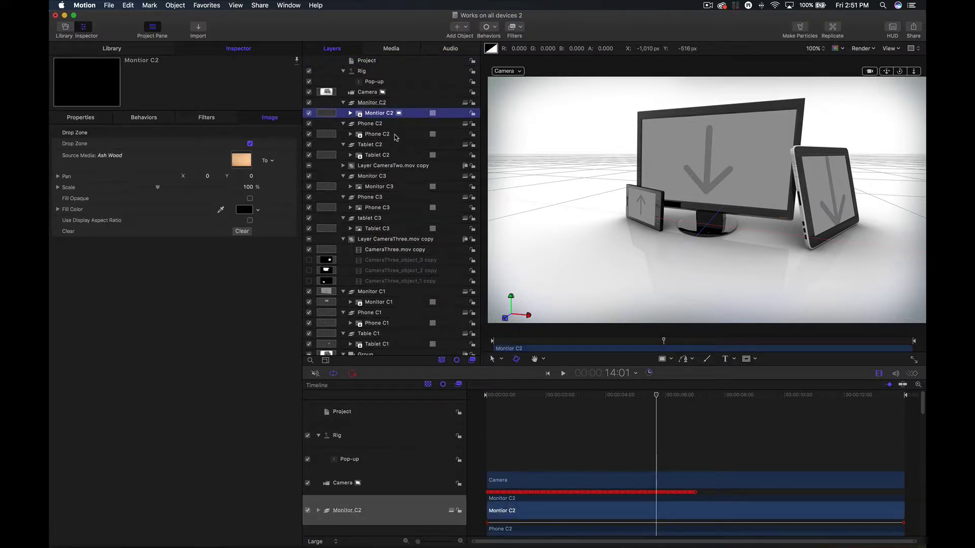
left_click(396, 135)
left_click(397, 156)
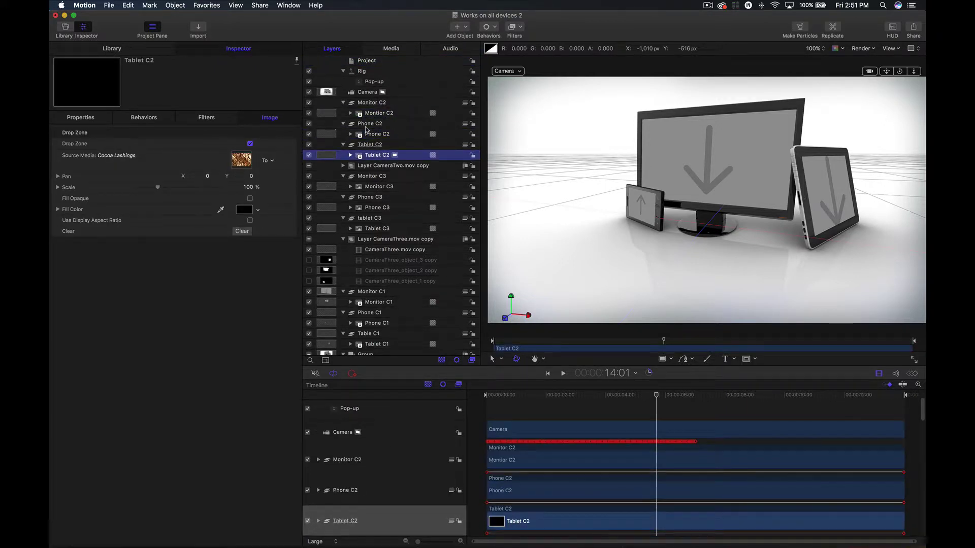
left_click(401, 133)
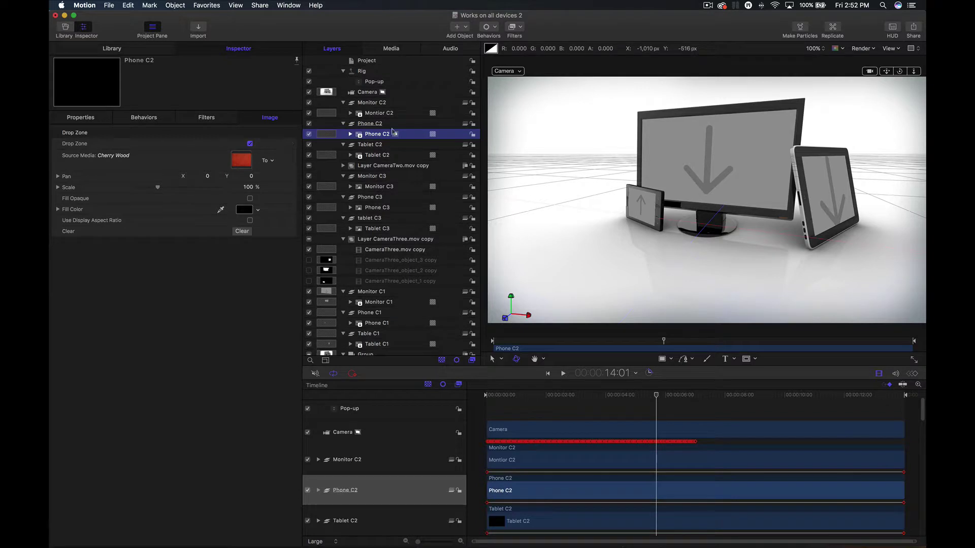
left_click(404, 113)
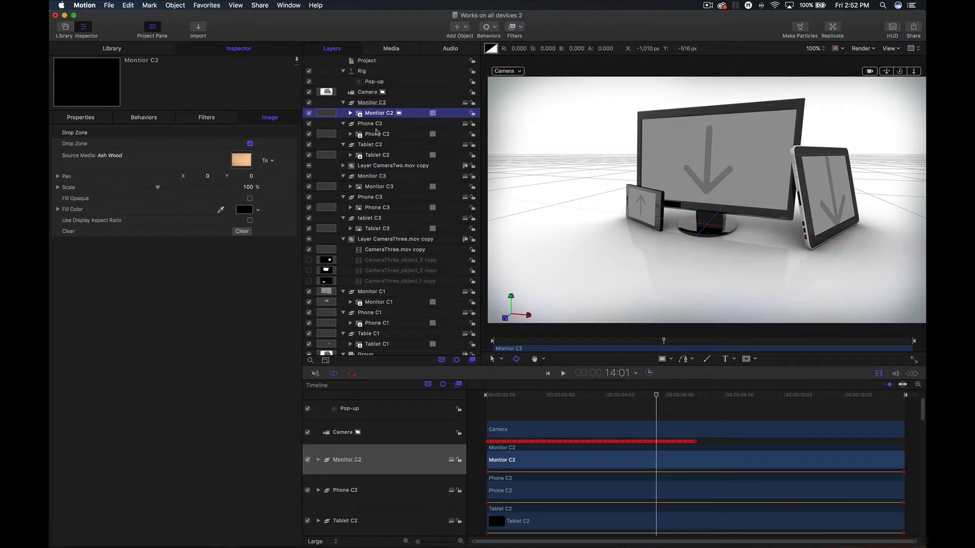
left_click(410, 136)
left_click(410, 155)
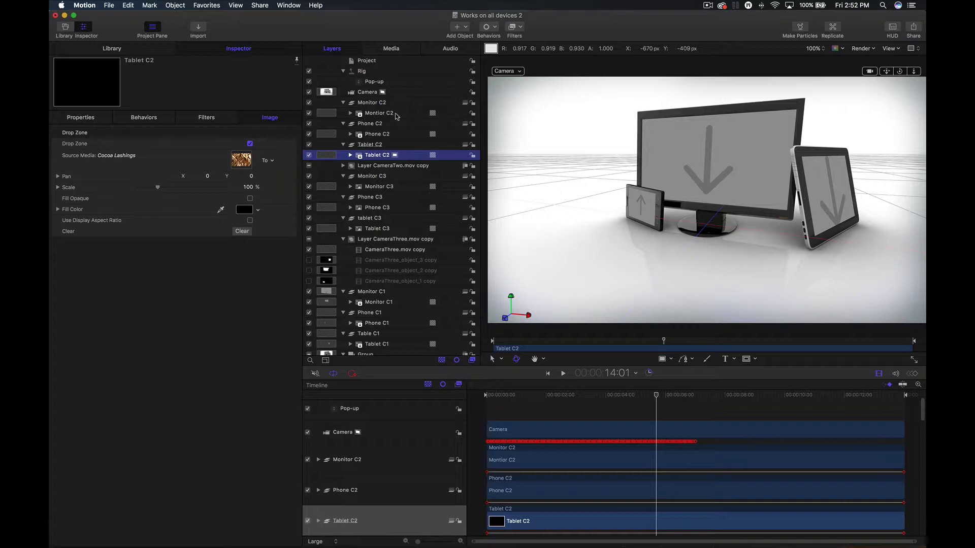
Step: Collapse the Monitor C2, Phone C2, Tablet C2, Monitor C3 and Phone C3 groups in the layer list
left_click(383, 103)
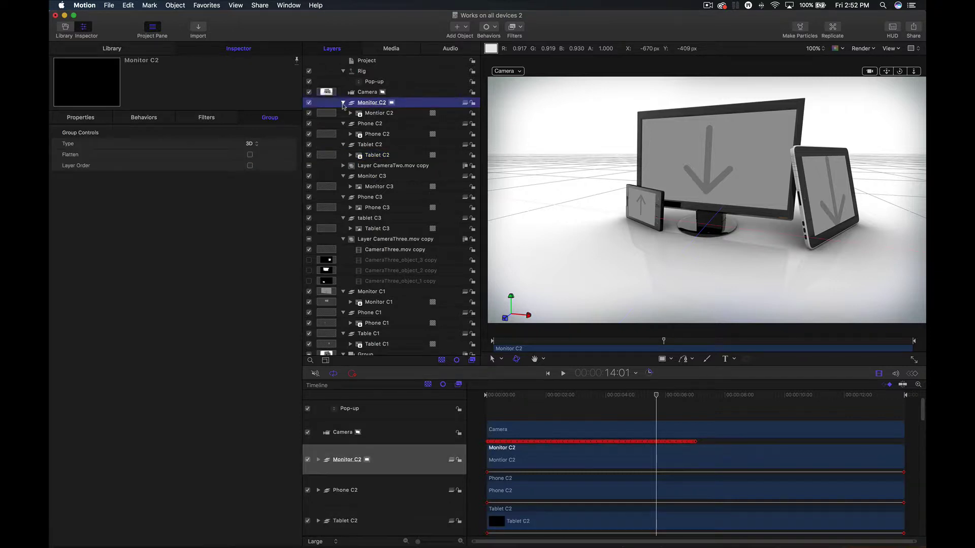
left_click(343, 102)
left_click(343, 113)
left_click(343, 124)
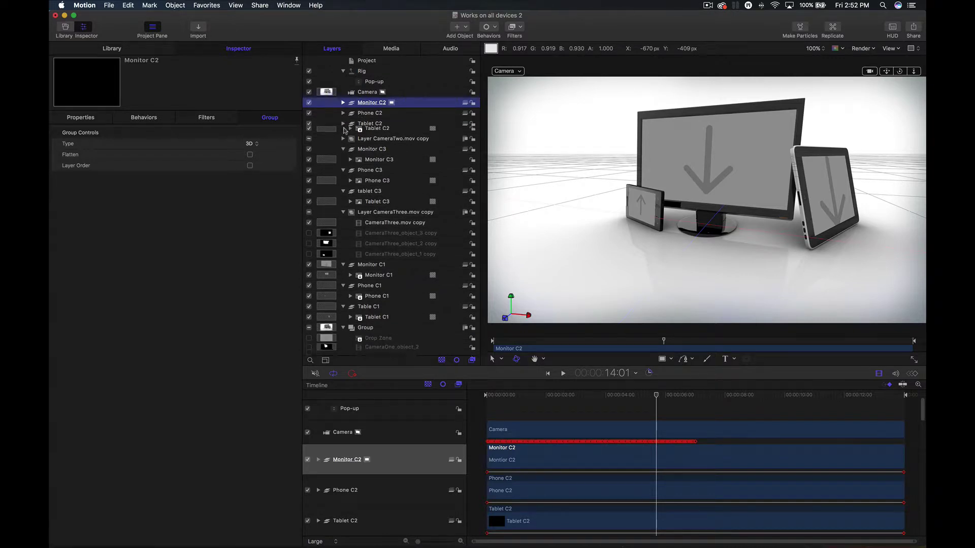
left_click(343, 144)
left_click(343, 156)
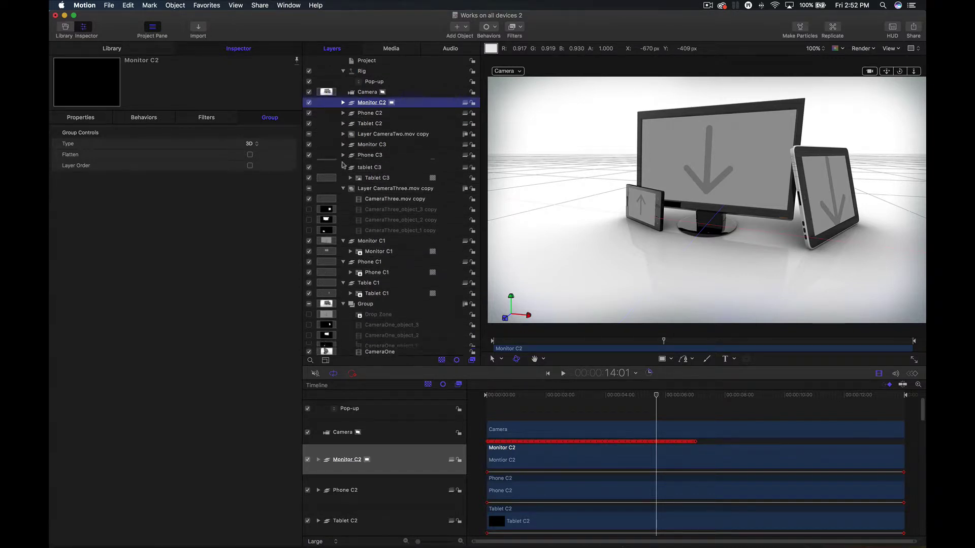
Step: Collapse the expanded groups in the layer list, from tablet C3 down to the camera one group
left_click(344, 166)
left_click(344, 176)
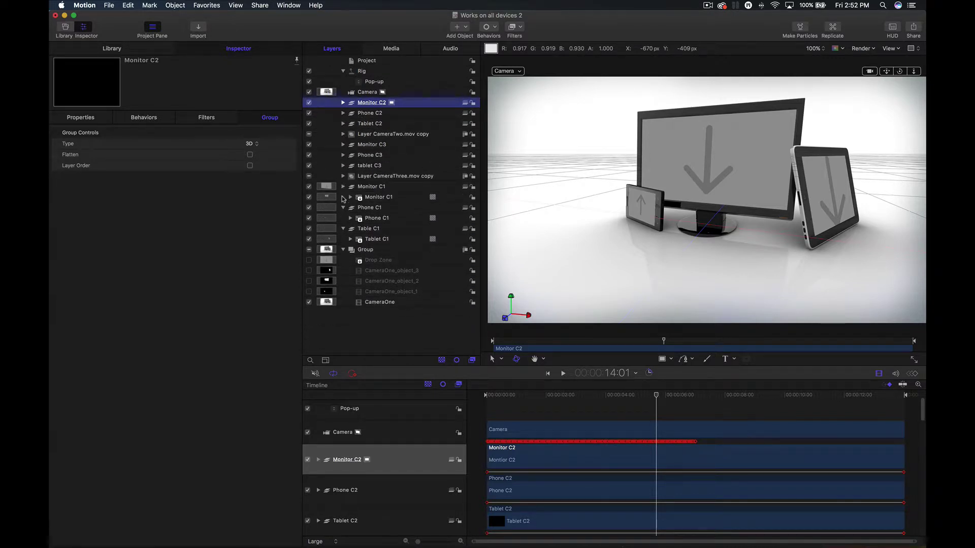
left_click(344, 186)
left_click(343, 197)
left_click(343, 207)
left_click(343, 217)
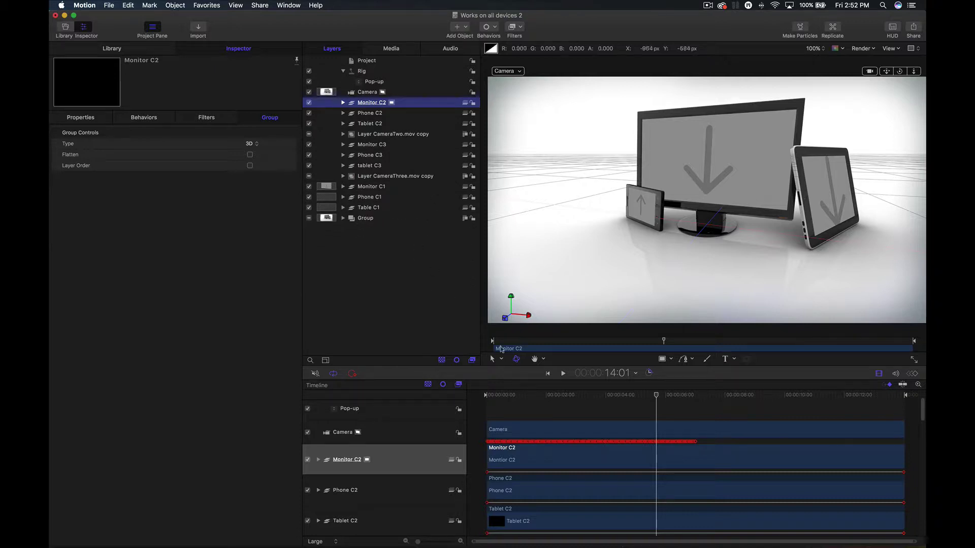
Step: Add a drop zone at the start of the timeline and move it out of Monitor C2 into its own group directly above
left_click_drag(547, 400, 486, 399)
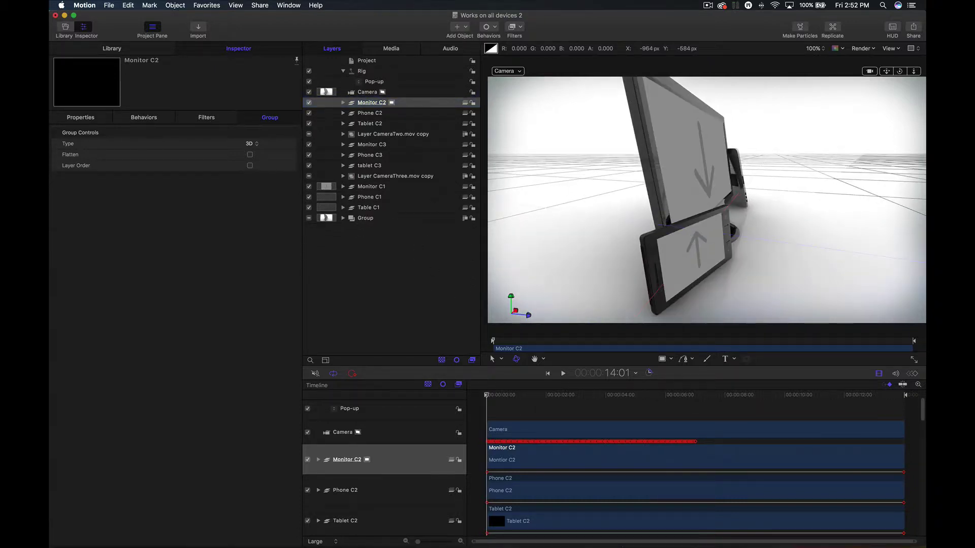
left_click(175, 5)
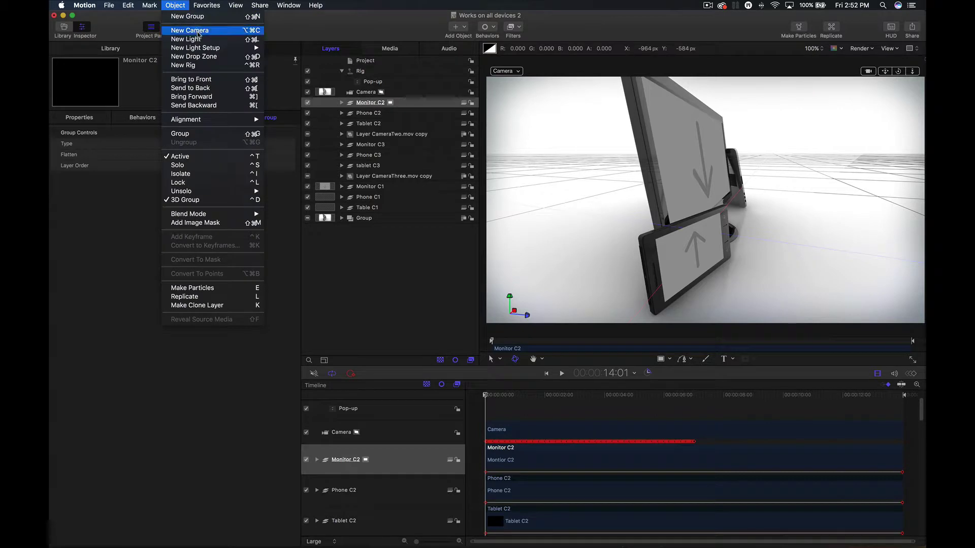
left_click(217, 60)
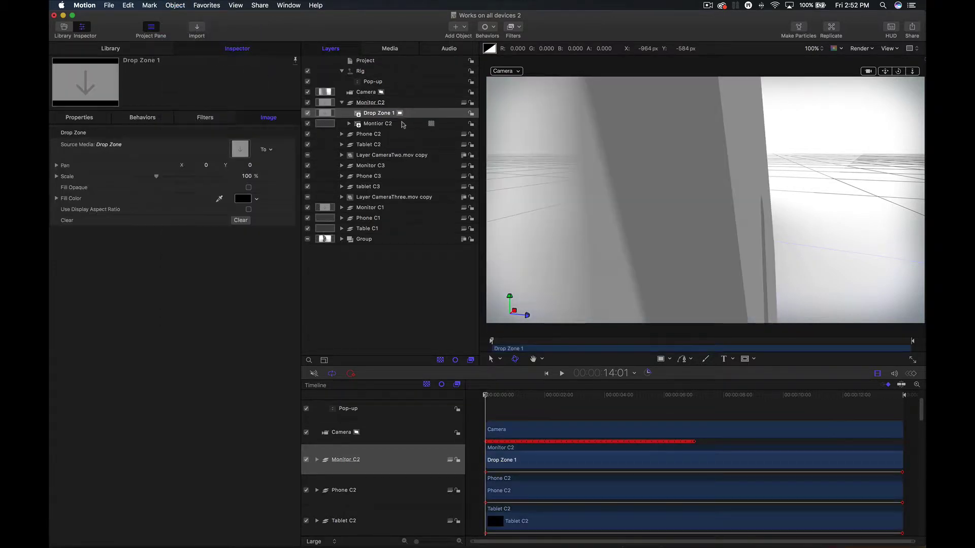
left_click_drag(385, 113, 332, 98)
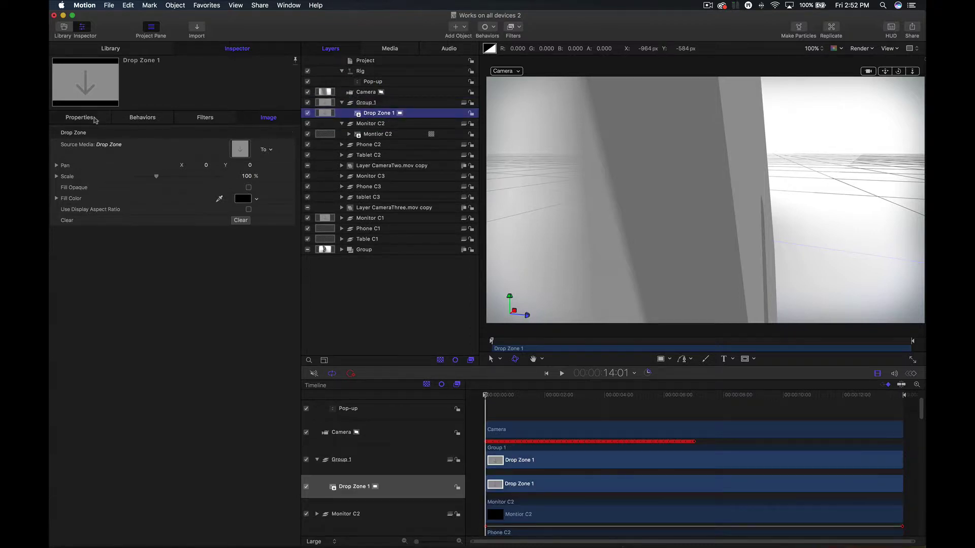
Step: Reset the new drop zone's position and rotation parameters
left_click(94, 119)
left_click(291, 144)
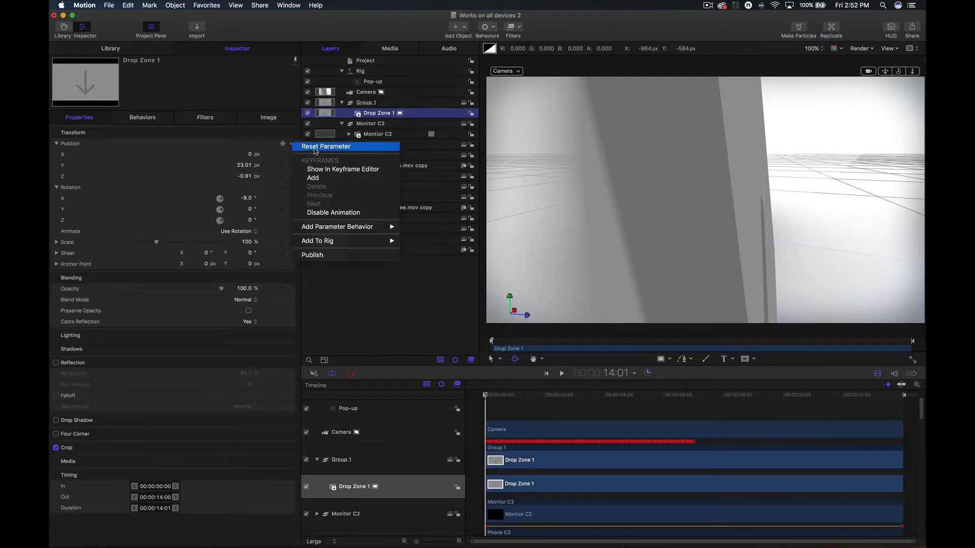
left_click(315, 148)
left_click(291, 188)
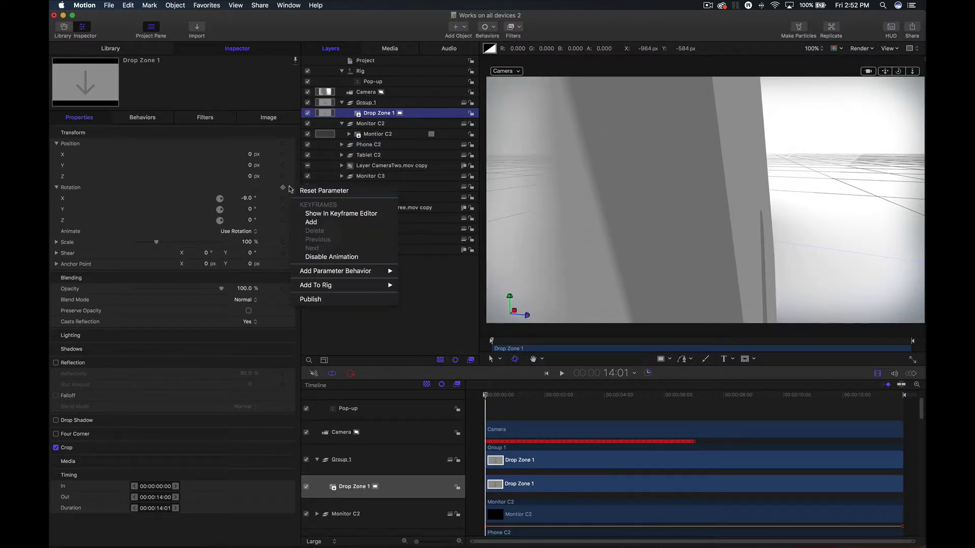
left_click(313, 190)
Step: Rename the drop zone in Group 1 as Monitor
left_click(375, 103)
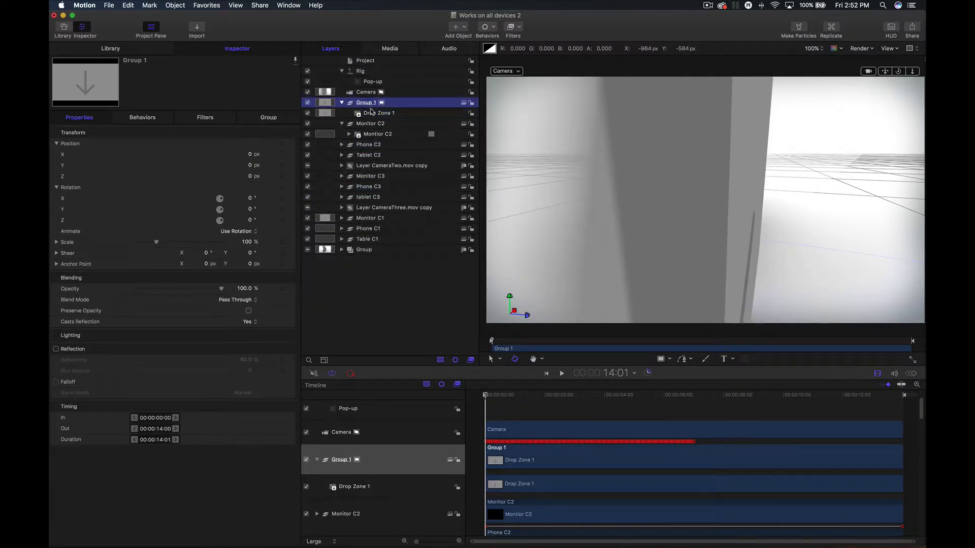
left_click(371, 116)
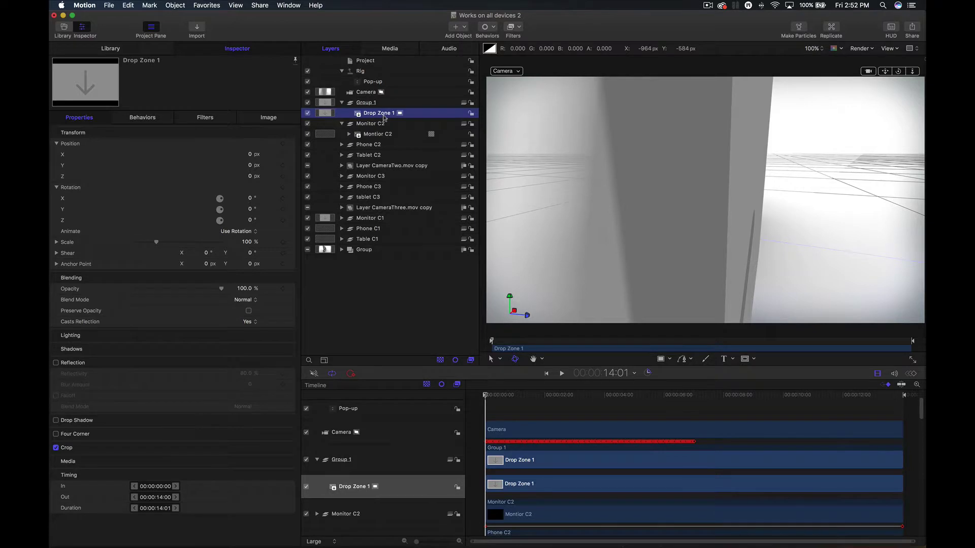
double_click(386, 113)
key("super+a")
type("M")
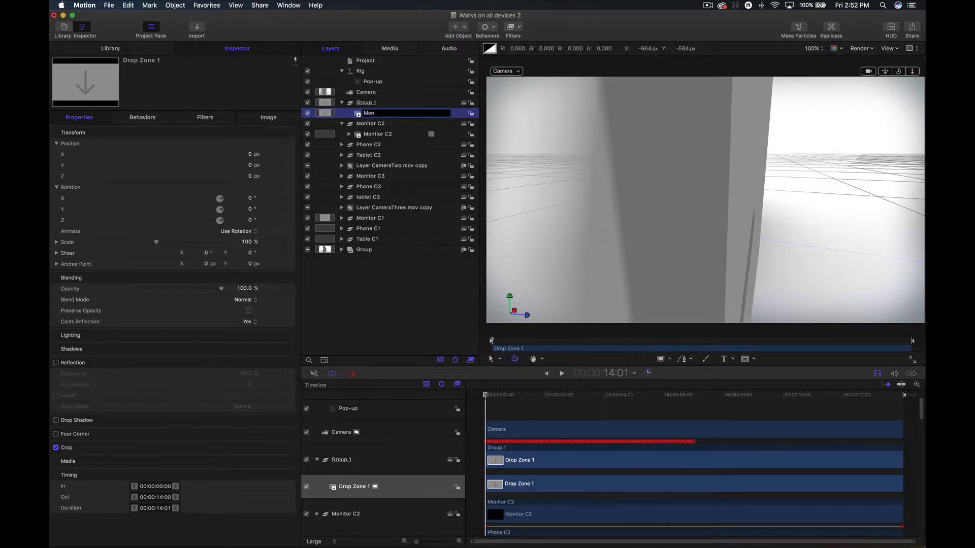
key("Return")
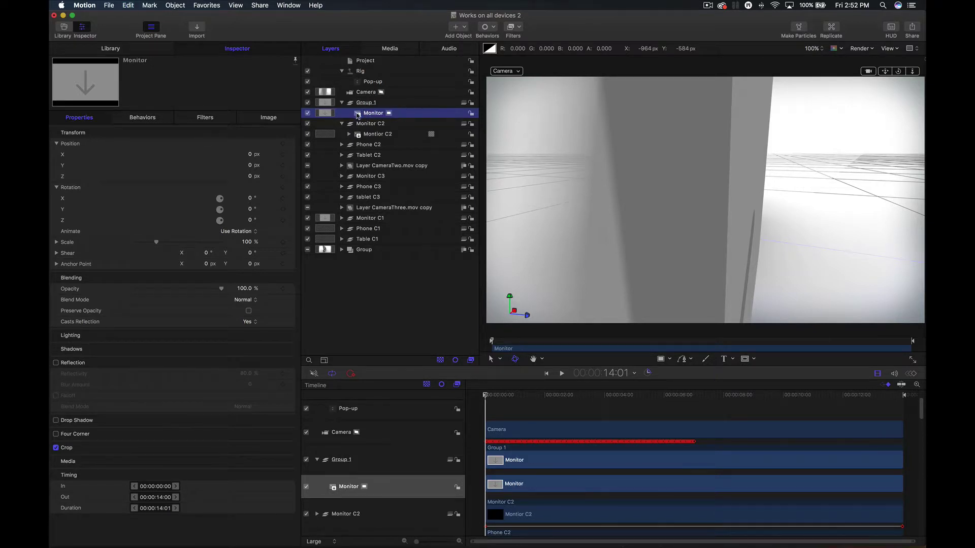
Step: Add a second drop zone to Group 1 and name it Phone
left_click(149, 5)
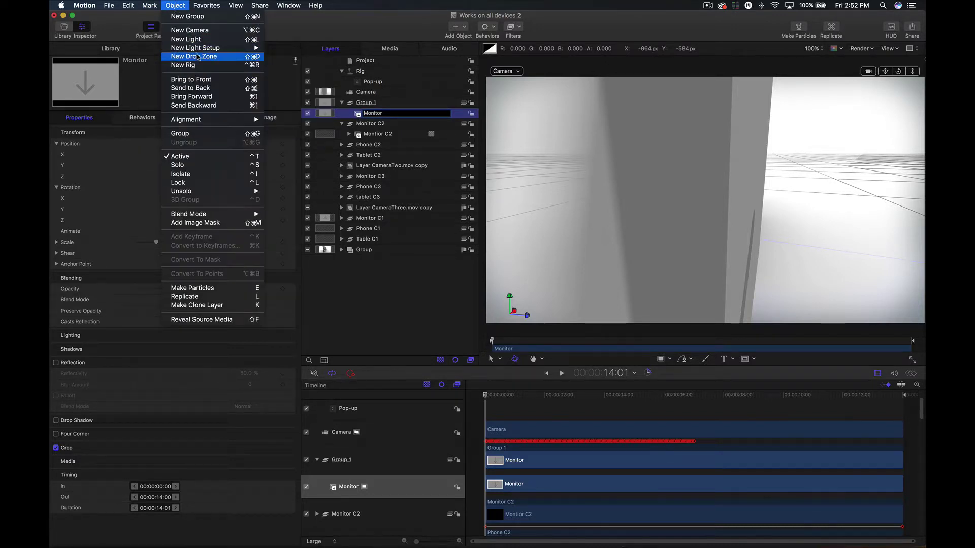
left_click(356, 113)
double_click(374, 114)
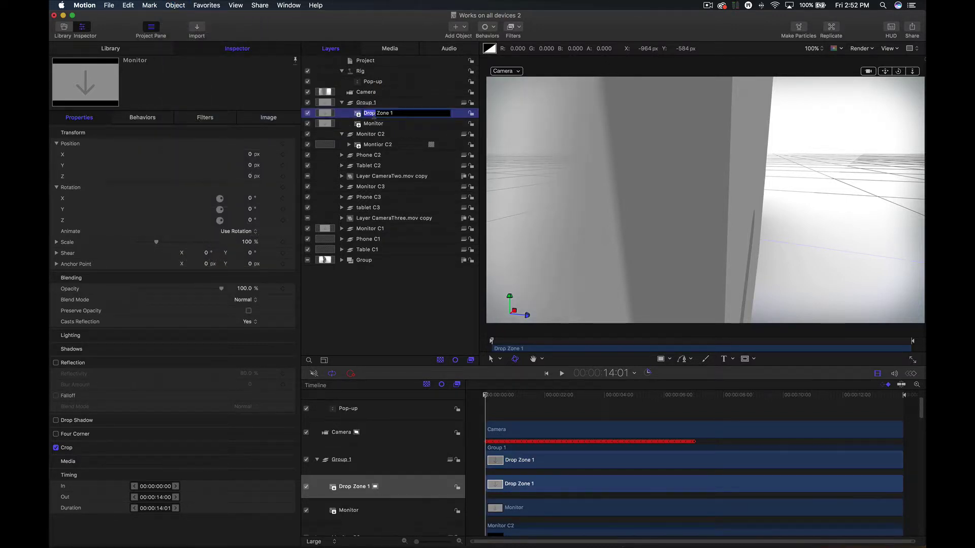
type("Phone")
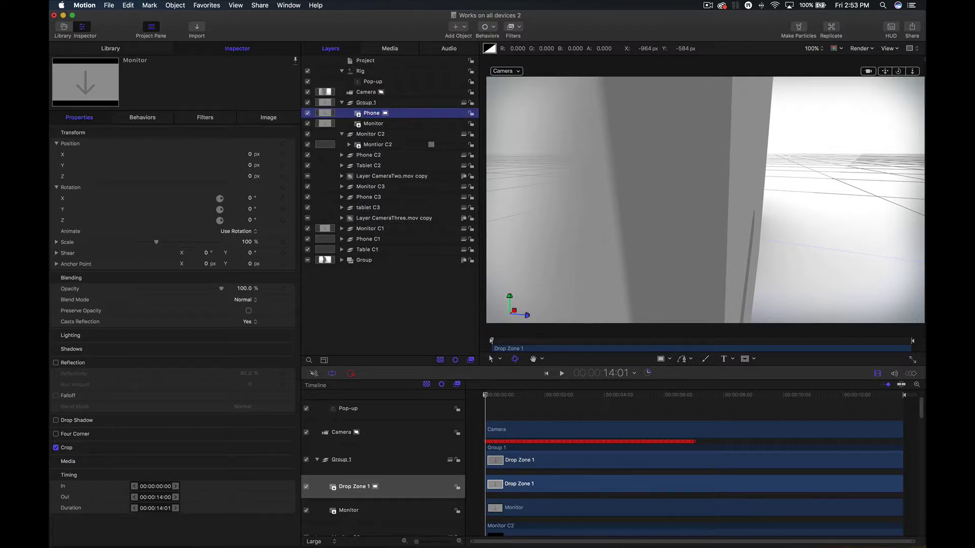
key("Return")
Step: Add a third drop zone to Group 1 and name it Tablet
left_click(182, 9)
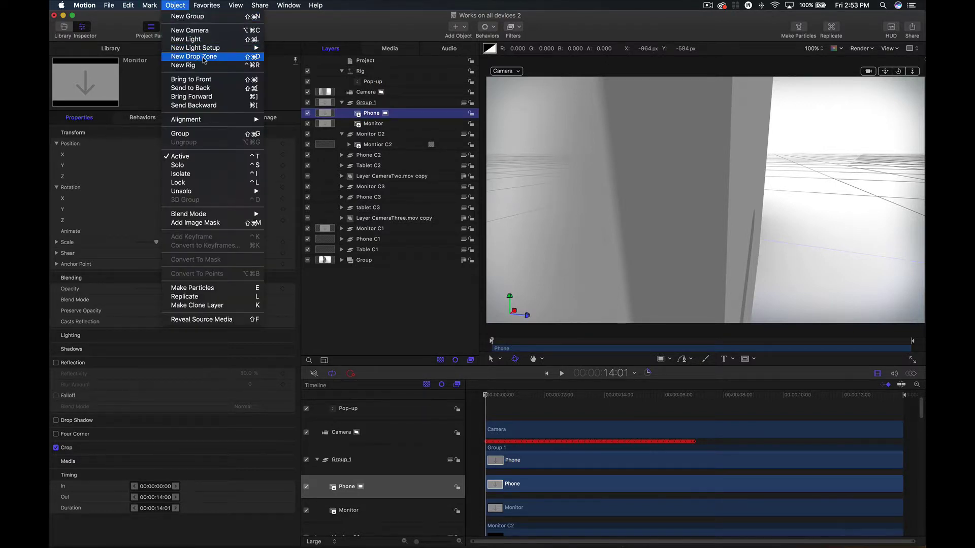
left_click(203, 58)
double_click(376, 114)
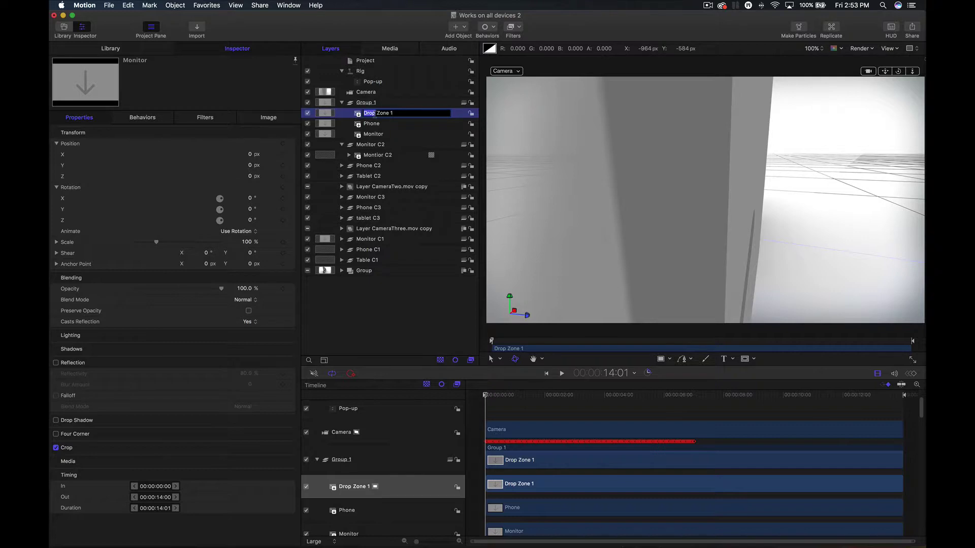
key("super+a")
type("Tablet")
key("Return")
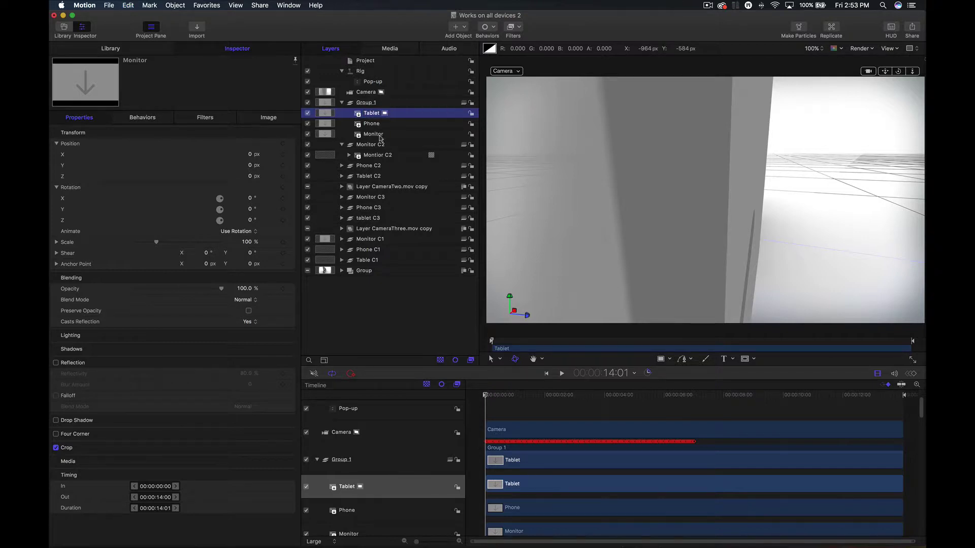
Step: Review the three new drop zones and the project's published parameters
left_click(368, 134)
left_click(368, 124)
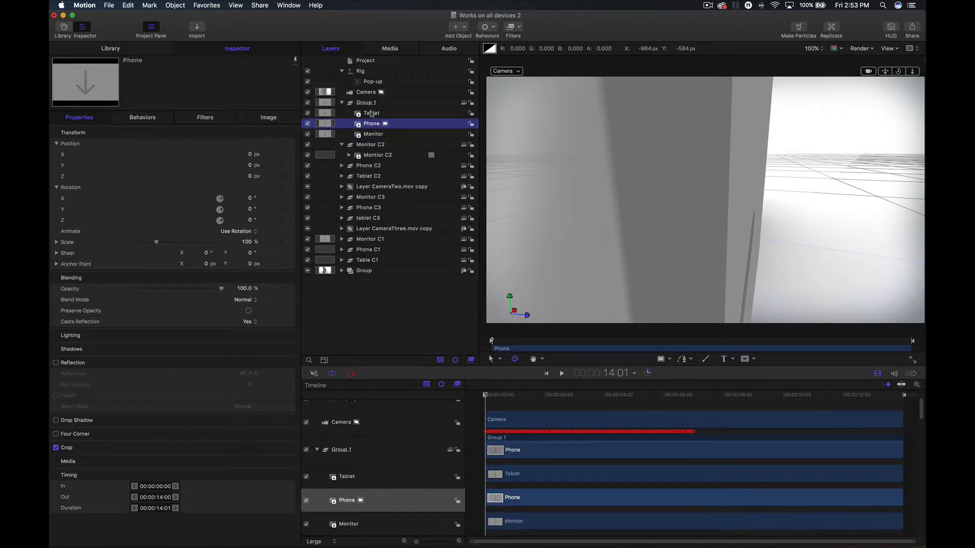
left_click(369, 113)
left_click(375, 62)
left_click(270, 116)
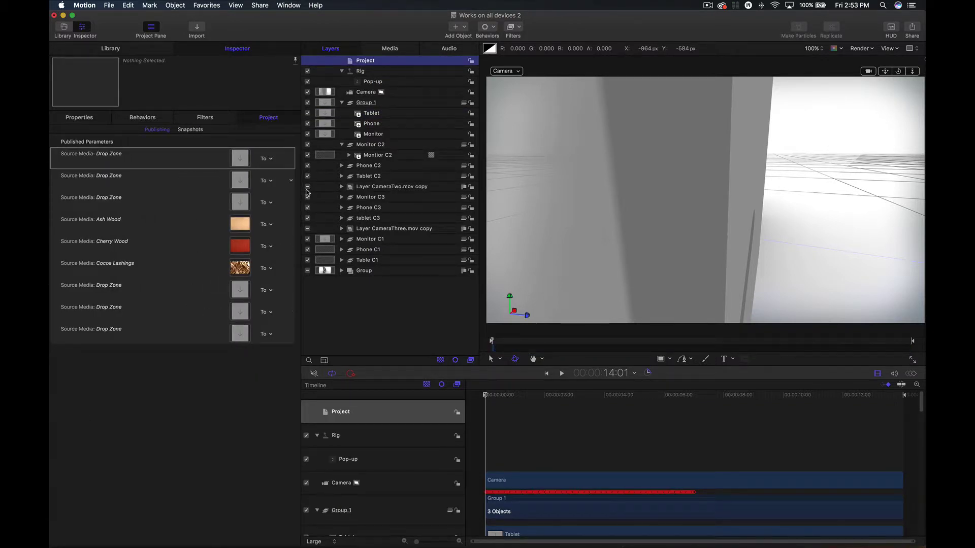
Step: Make a clone layer of the Monitor drop zone and move the clone into the Monitor C2 group
left_click(388, 103)
left_click(389, 113)
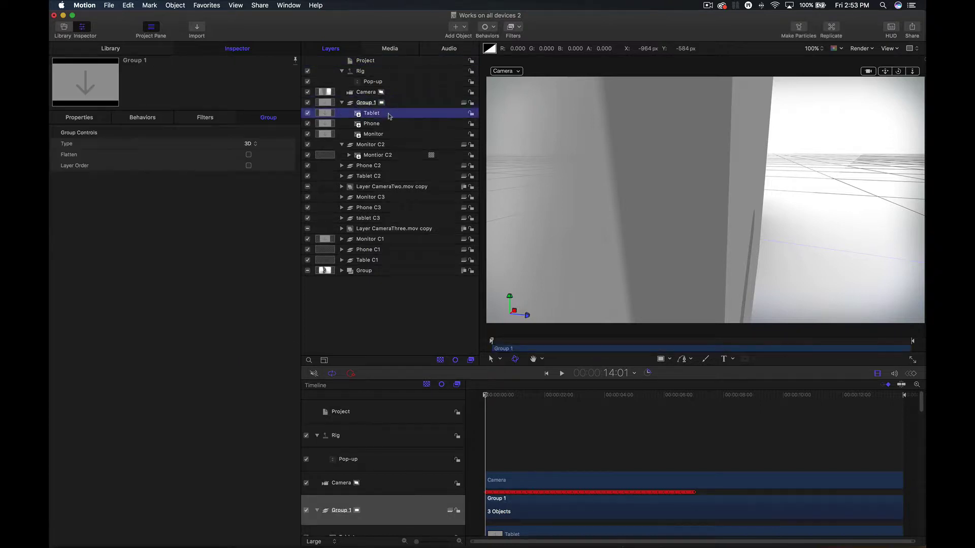
left_click(387, 135)
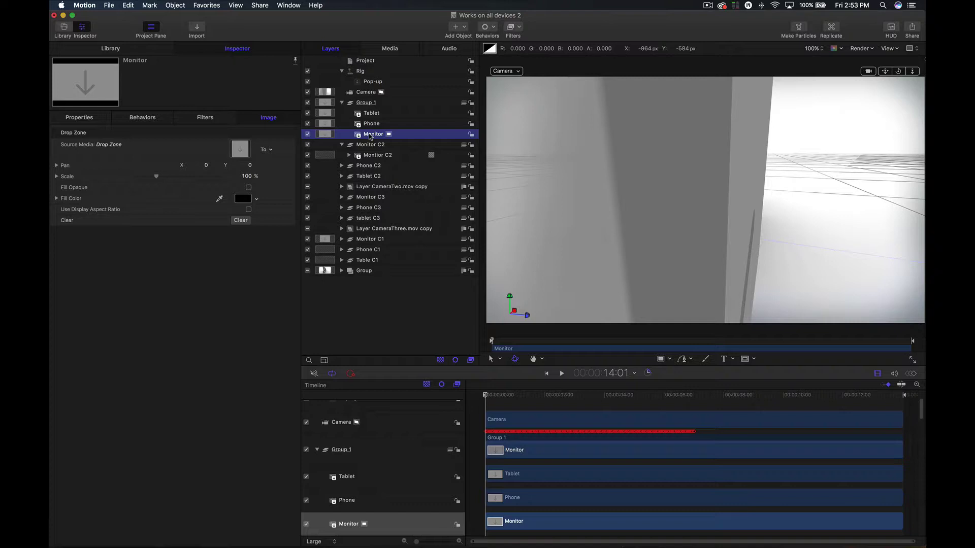
key("k")
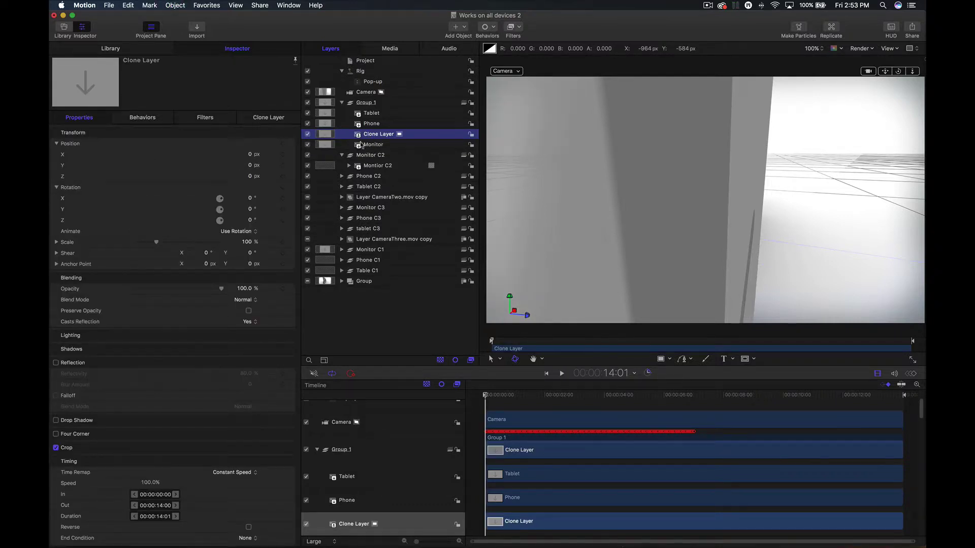
mouse_move(358, 136)
left_mouse_down()
mouse_move(357, 160)
mouse_move(366, 160)
left_mouse_up()
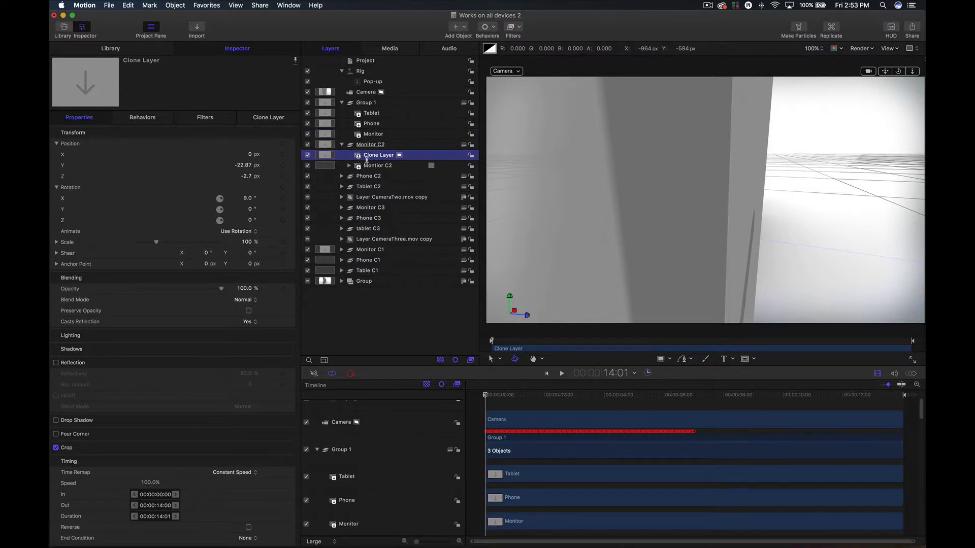
Step: Examine the Monitor C2 group's keyframed position and rotation along the timeline, and the image mask on its Montior C2 drop zone
left_click(372, 146)
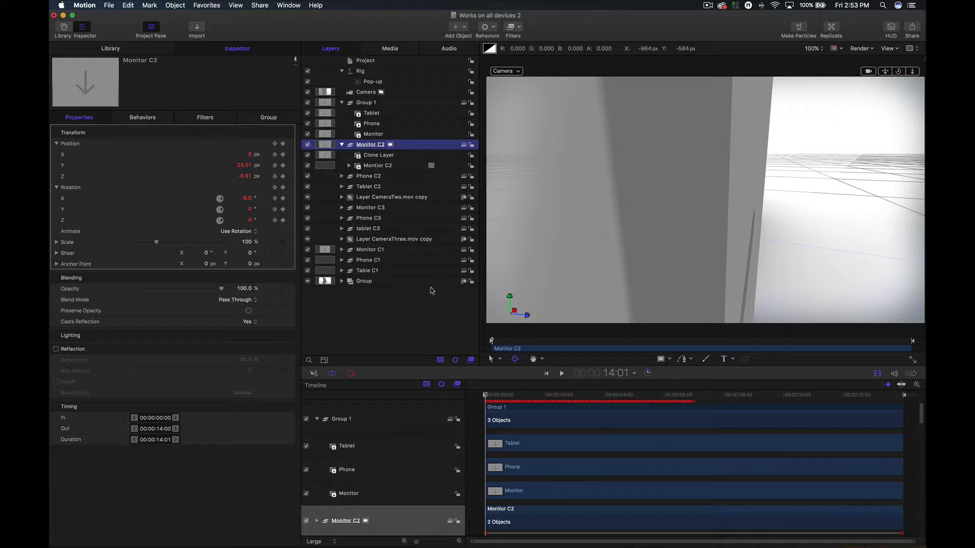
left_click_drag(510, 395, 485, 401)
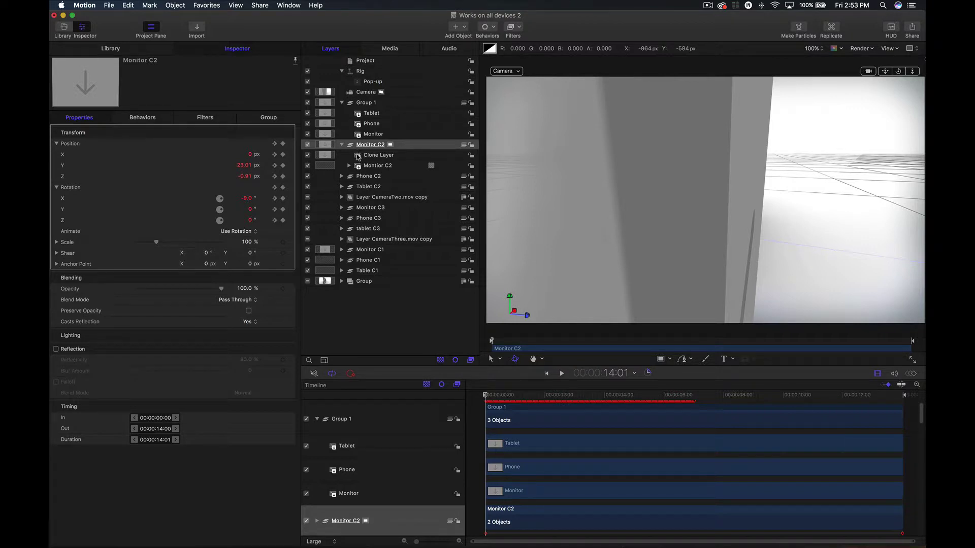
left_click(352, 146)
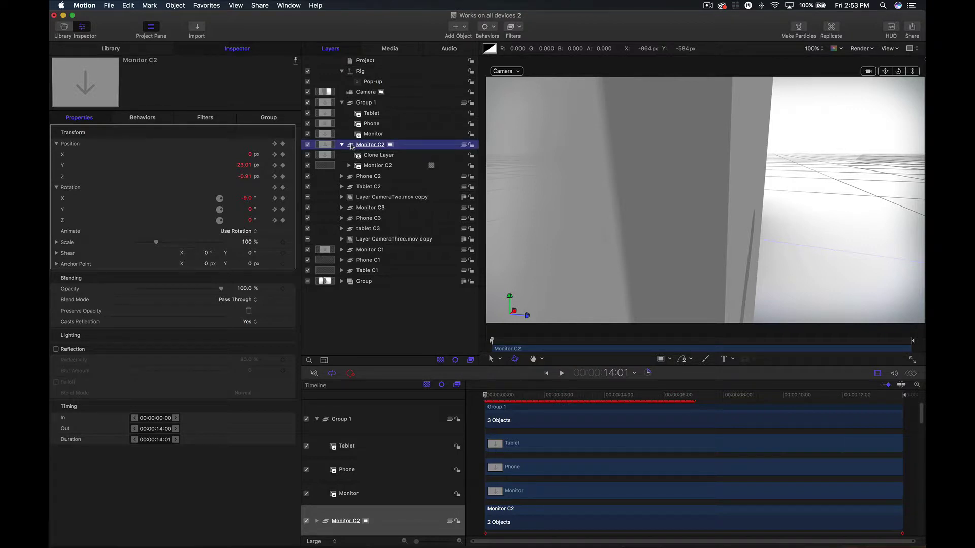
left_click(358, 167)
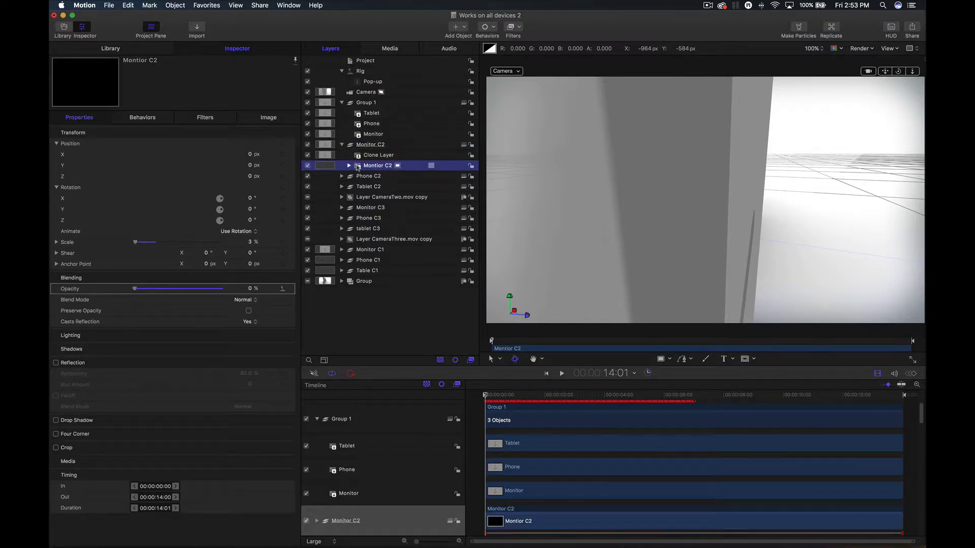
left_click(350, 147)
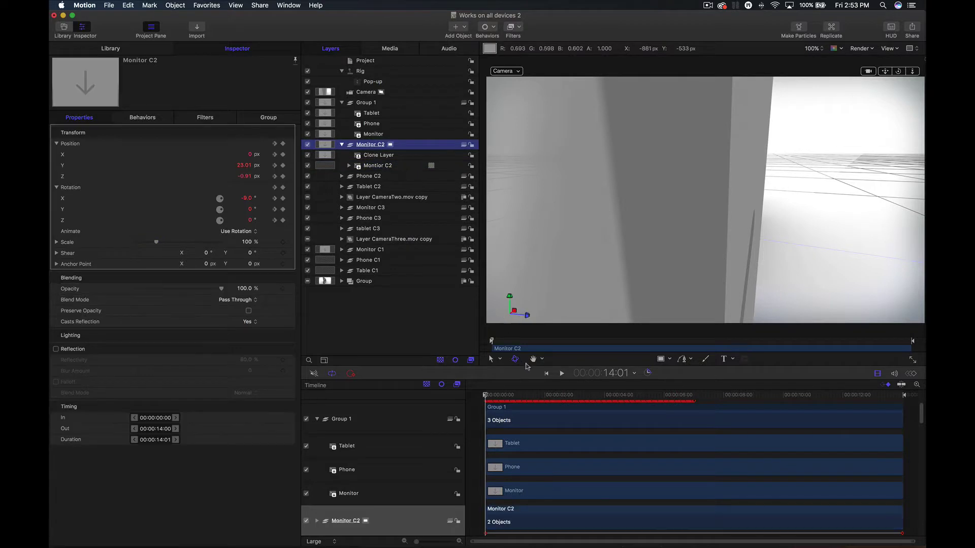
left_click(529, 396)
left_click_drag(529, 396, 478, 396)
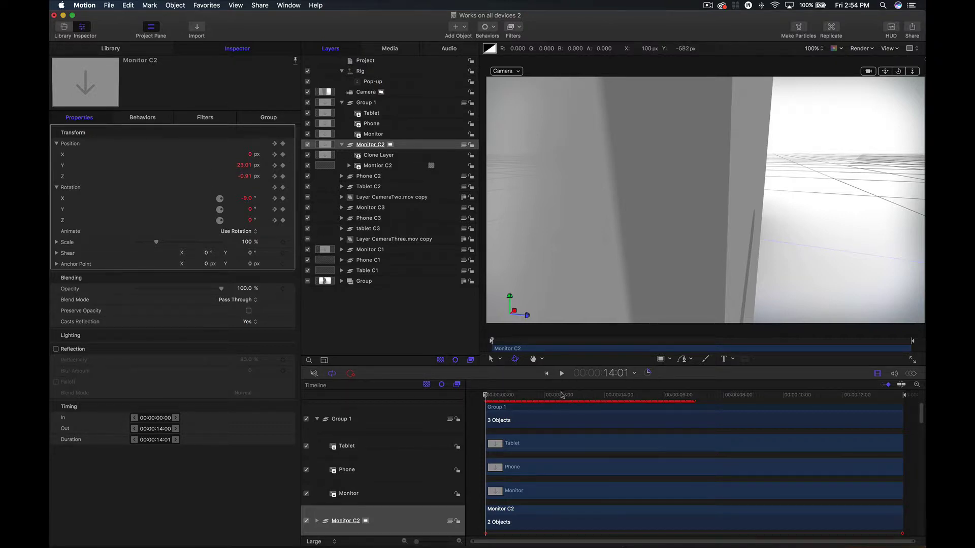
left_click_drag(561, 395, 439, 409)
left_click(374, 165)
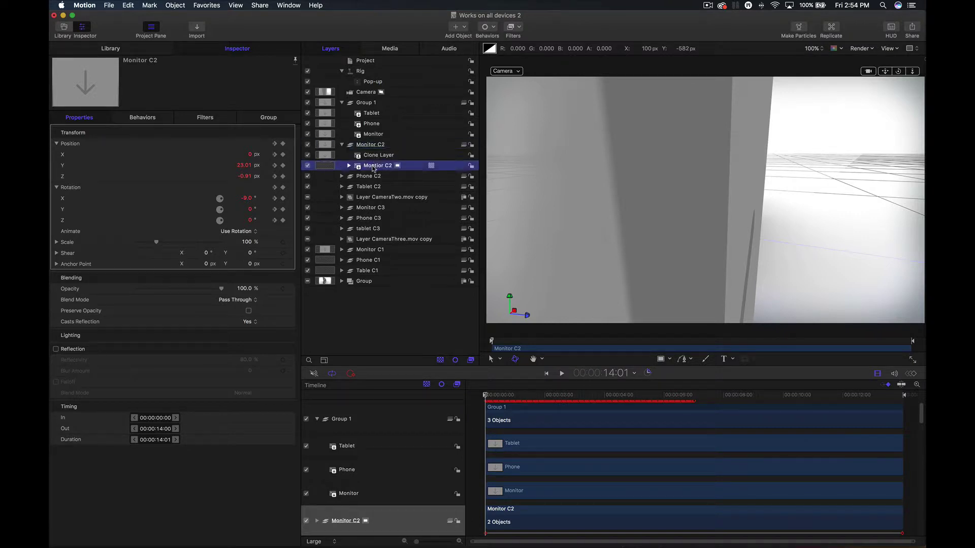
left_click(348, 166)
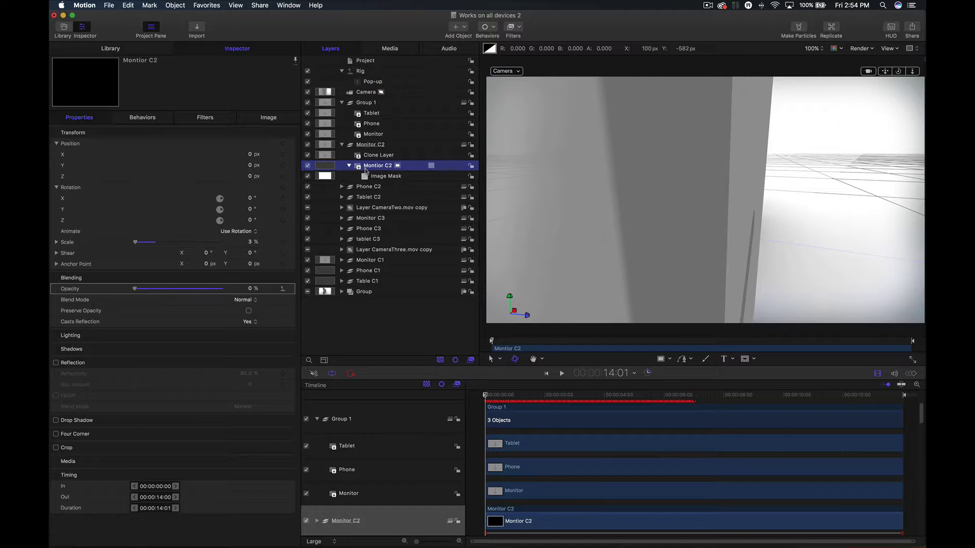
Step: Rename the clone layer inside the Monitor C2 group as Monitor C2
left_click(358, 156)
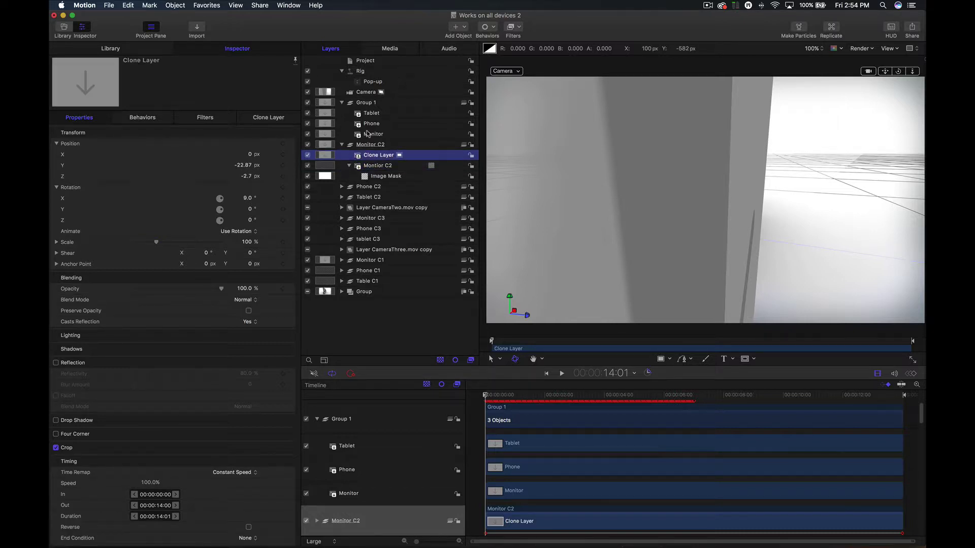
left_click(383, 156)
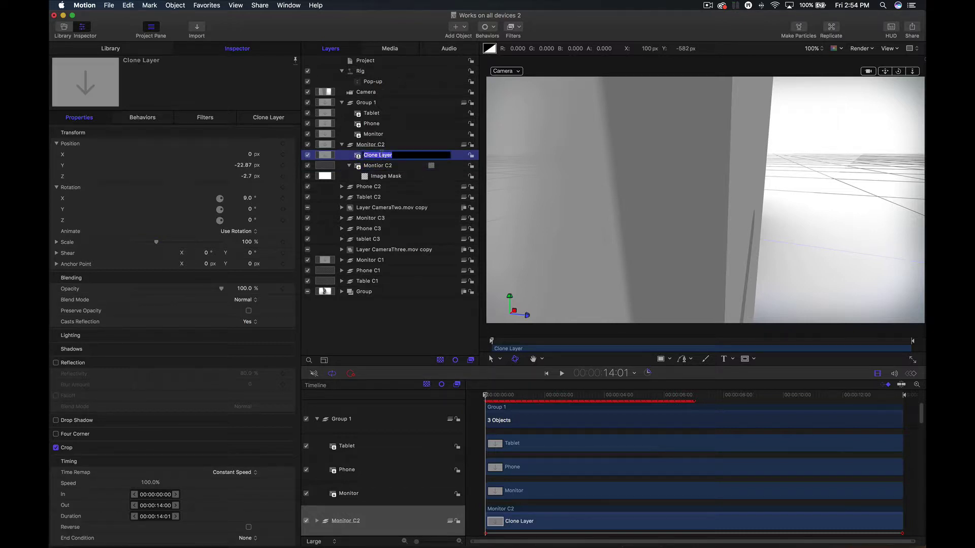
type("Monitor C2")
key("Return")
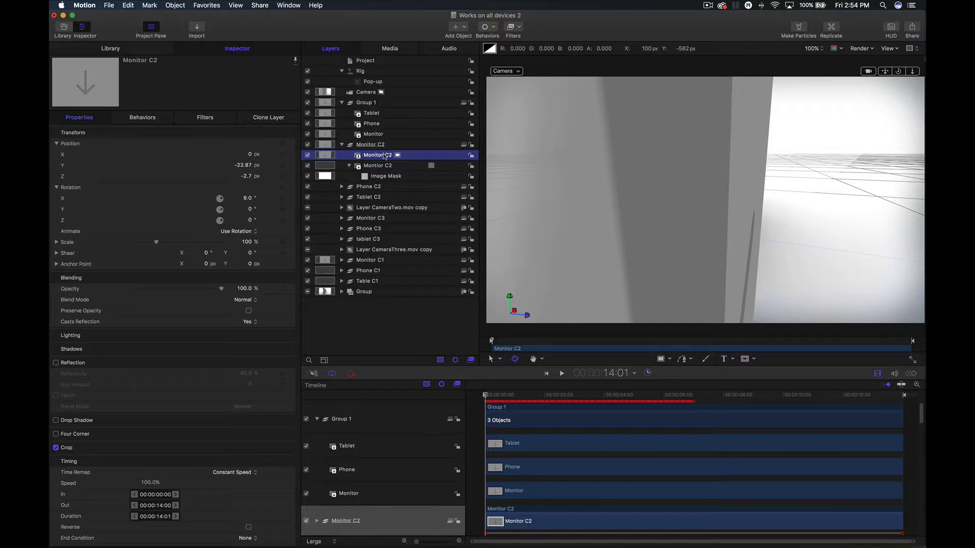
Step: Move the image mask from the old Montior C2 drop zone onto the Monitor C2 clone and delete the old drop zone
left_click(376, 168)
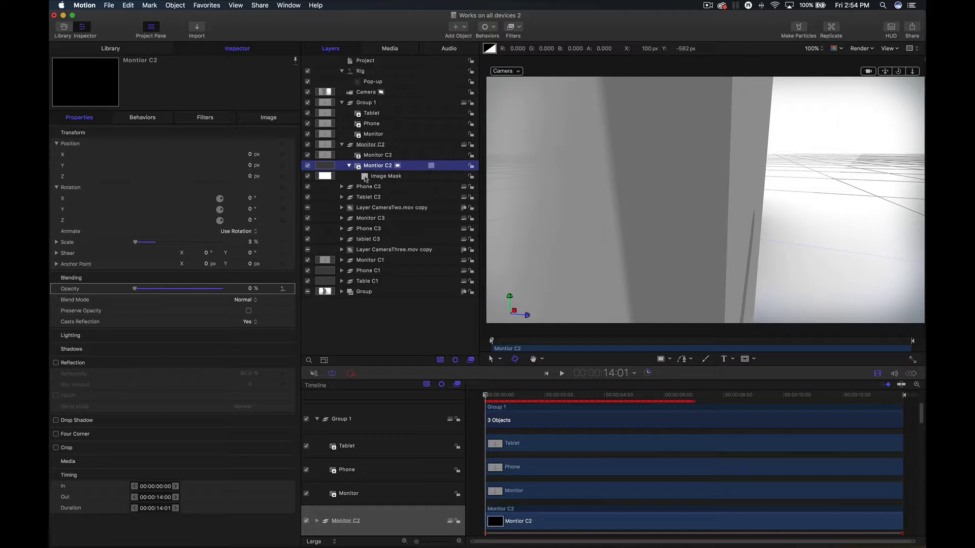
left_click_drag(365, 178, 377, 161)
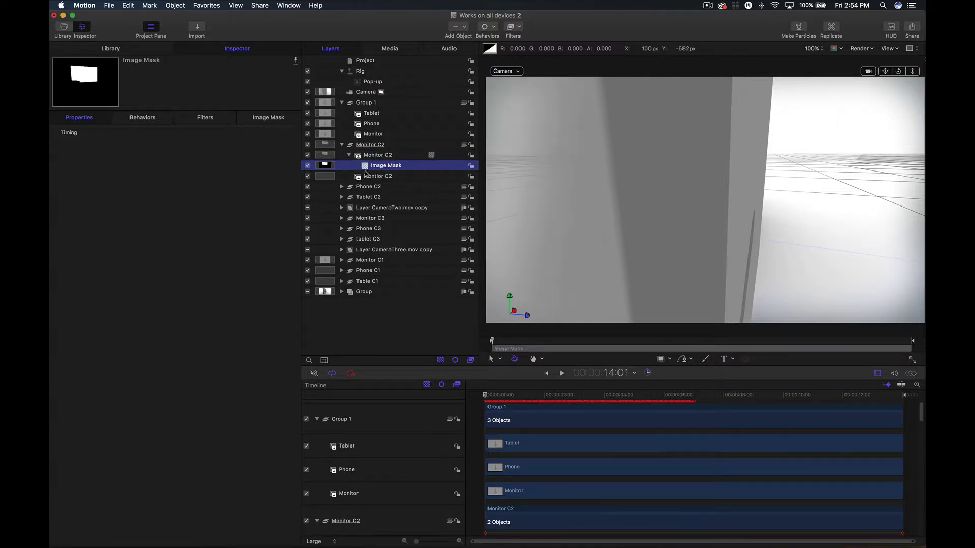
left_click(360, 176)
key("Delete")
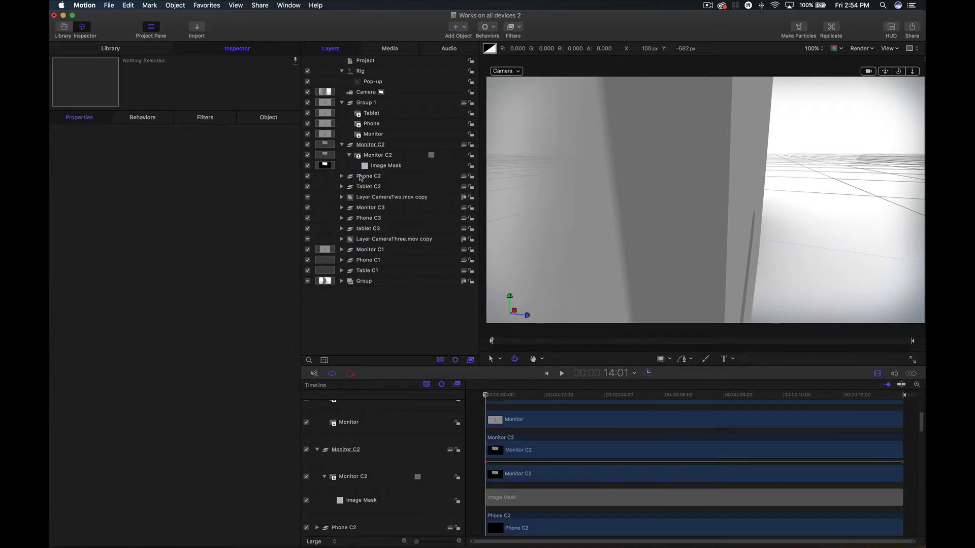
Step: Make a clone layer of the Phone drop zone and rename it Phone C2
left_click(372, 127)
key("k")
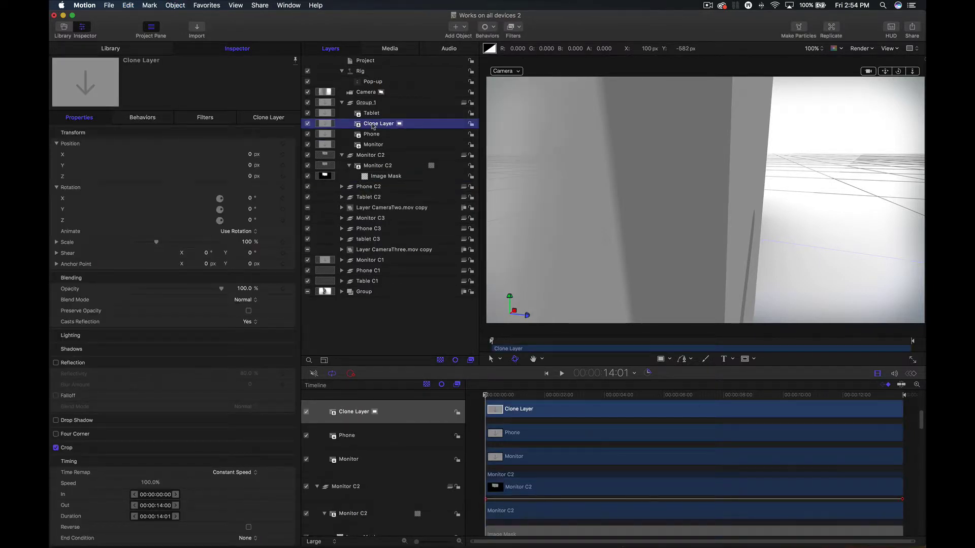
double_click(372, 125)
type("Phone")
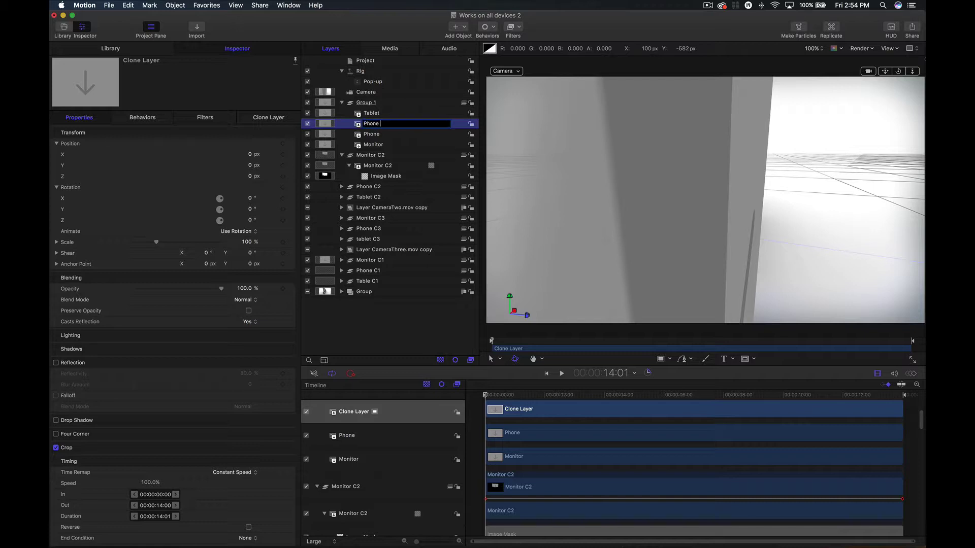
type(" C2")
key("Return")
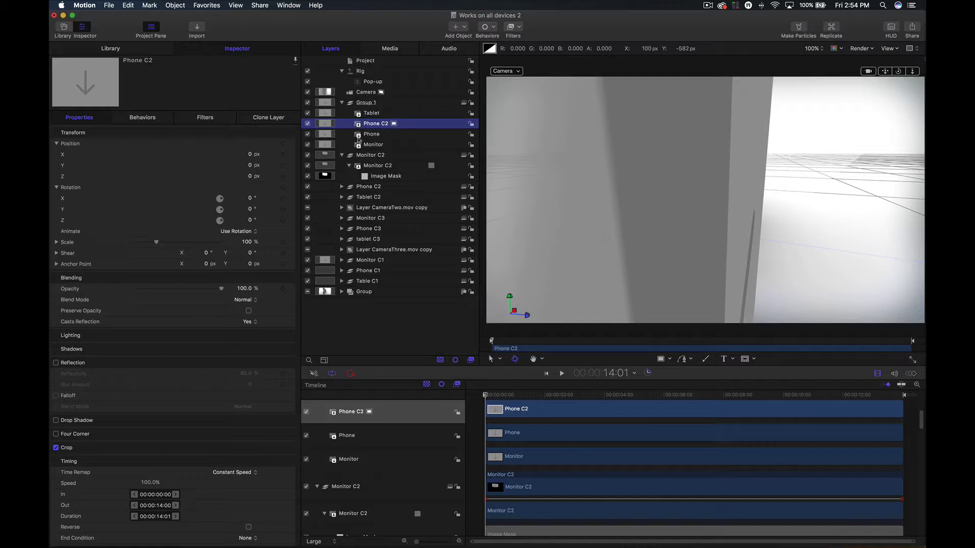
Step: Place the Phone C2 clone in the Phone C2 group with the image mask on it, and delete the old drop zone
left_click_drag(357, 138, 375, 189)
left_click(349, 196)
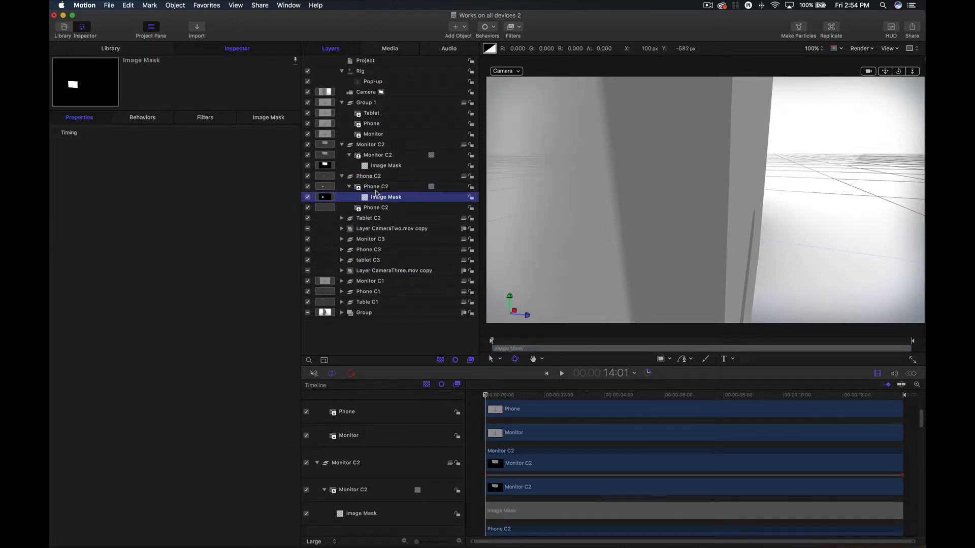
left_click(371, 208)
key("Delete")
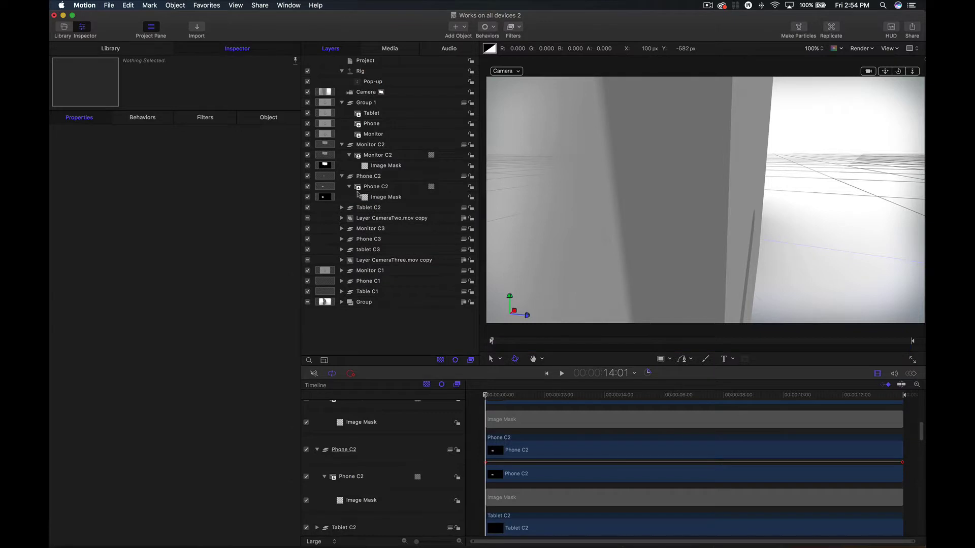
Step: Reset the position and rotation of the Phone C2 clone
left_click(357, 189)
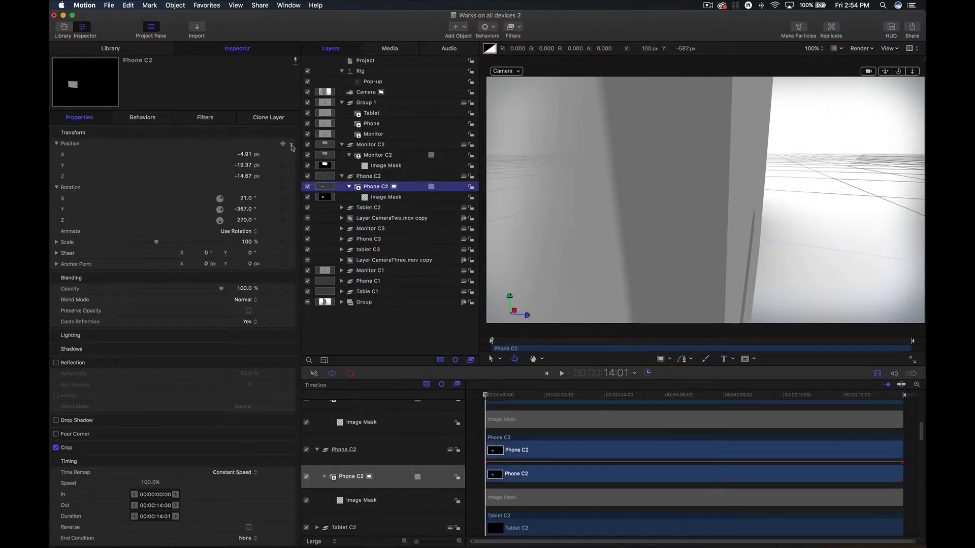
left_click(291, 154)
left_click(310, 149)
left_click(291, 191)
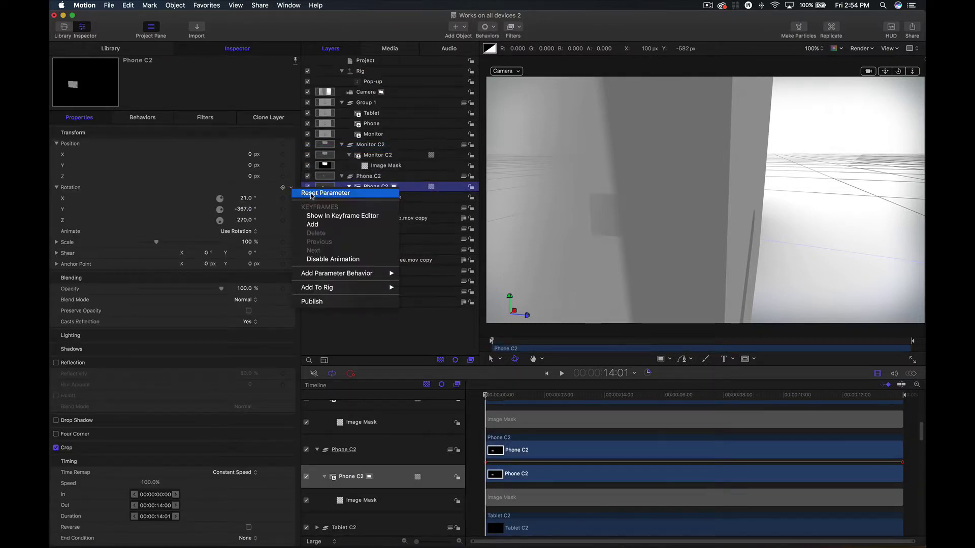
left_click(311, 194)
Step: Reset the position and rotation of the Monitor C2 clone
left_click(383, 160)
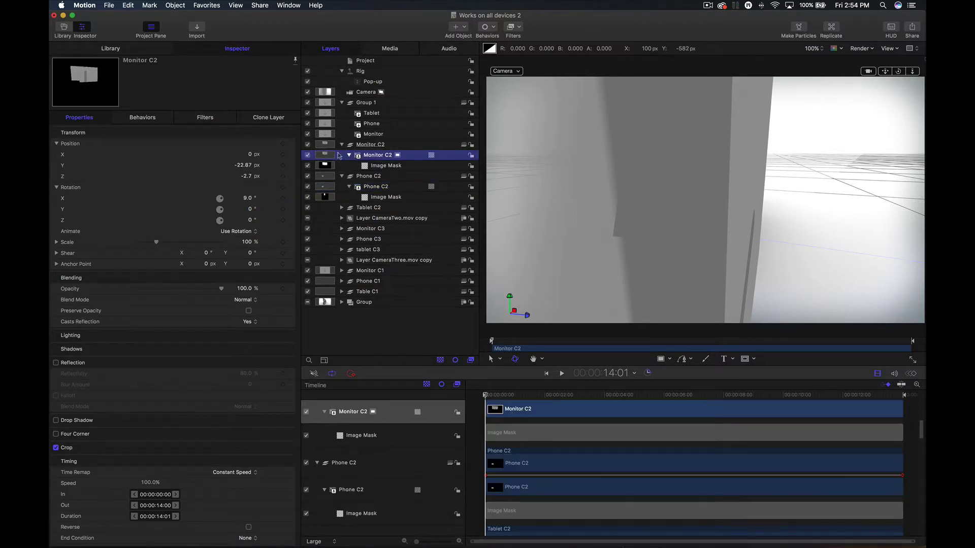
left_click(296, 145)
key("Return")
left_click(292, 190)
left_click(311, 194)
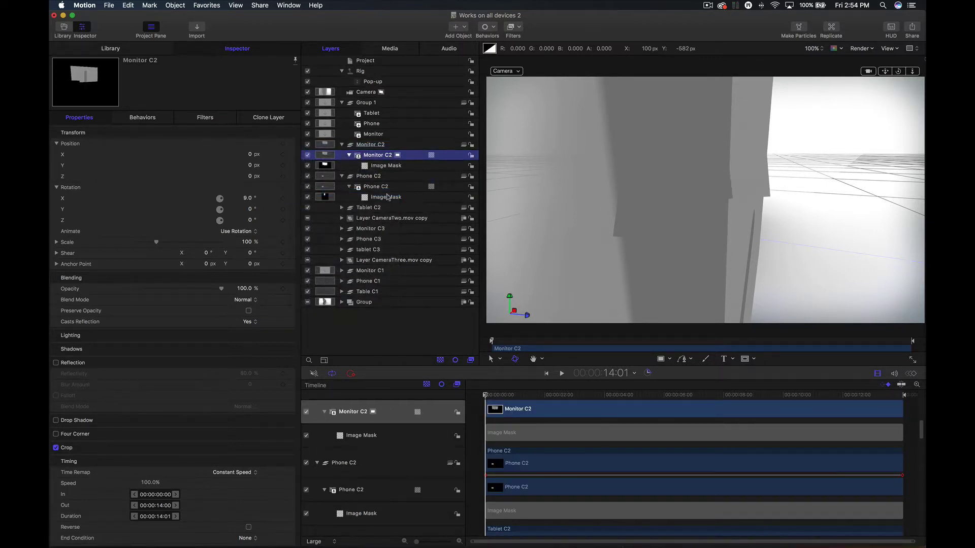
Step: Make a clone layer of the Tablet drop zone and move it into the Tablet C2 group
left_click(341, 208)
left_click(377, 218)
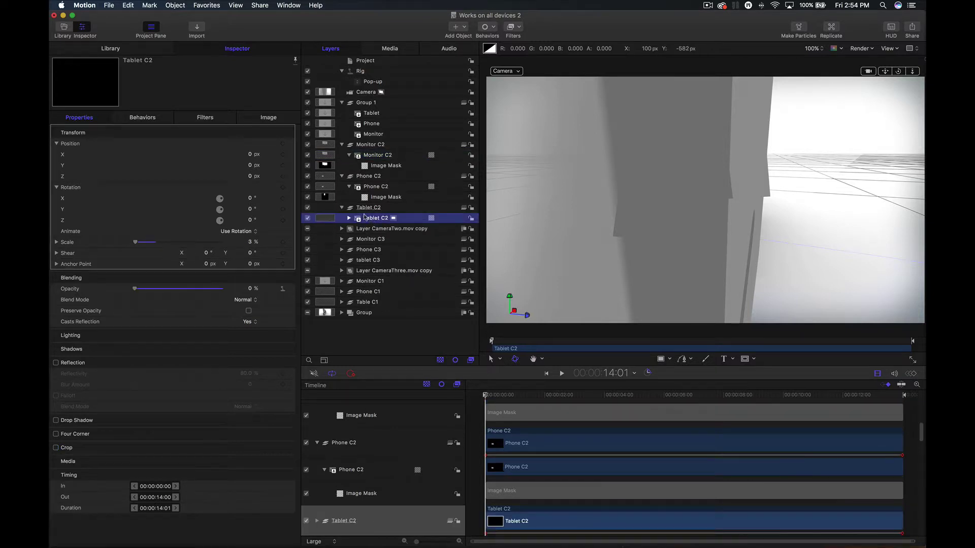
left_click(369, 114)
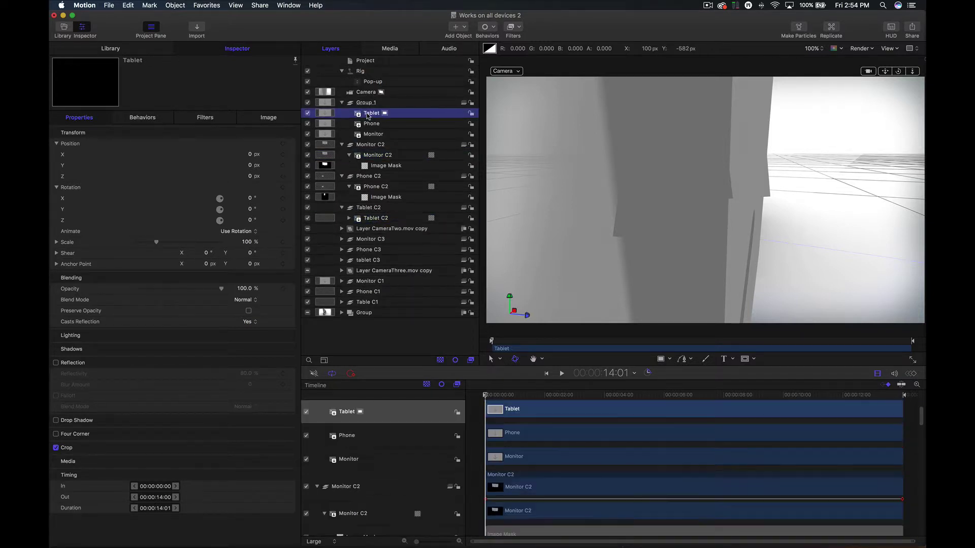
key("k")
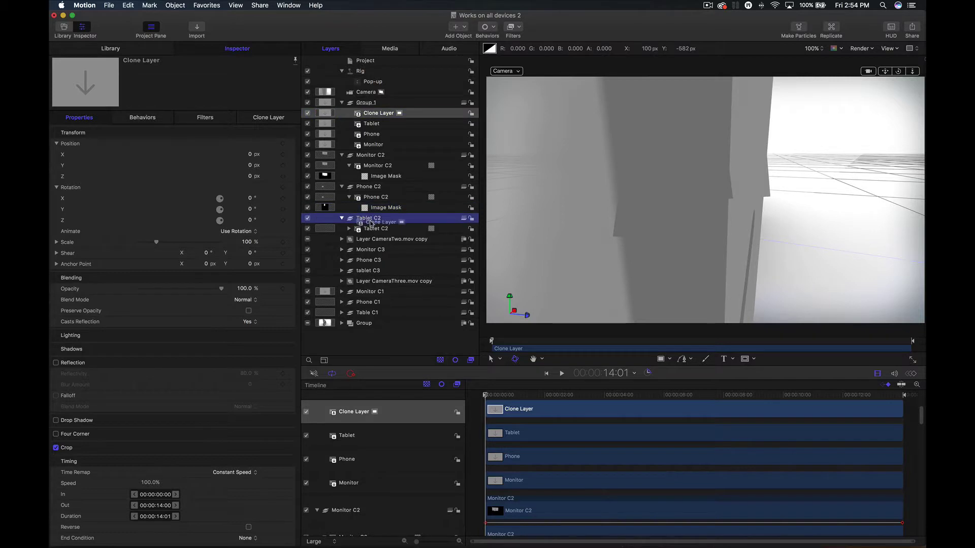
left_click_drag(371, 226, 375, 232)
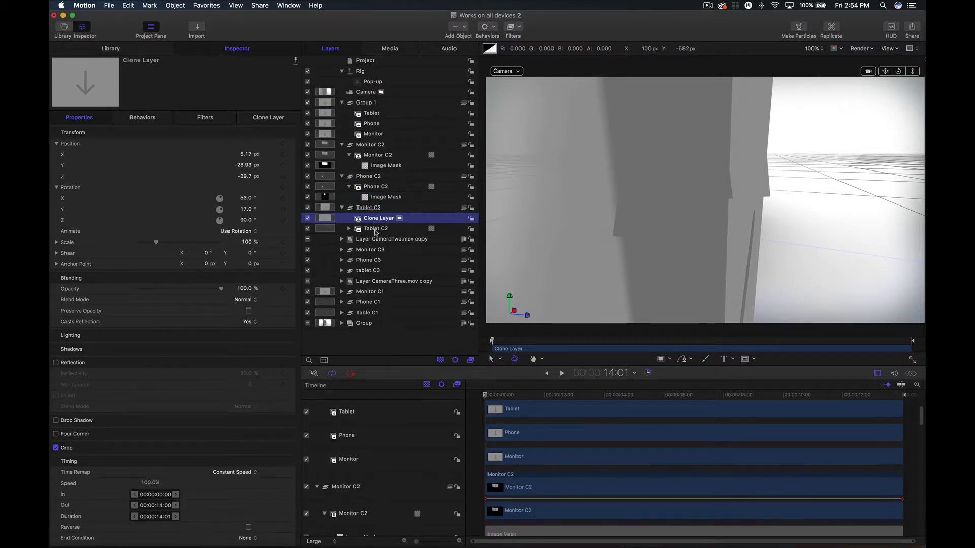
Step: Reset the position and rotation of the clone layer in the Tablet C2 group
left_click(290, 144)
left_click(304, 146)
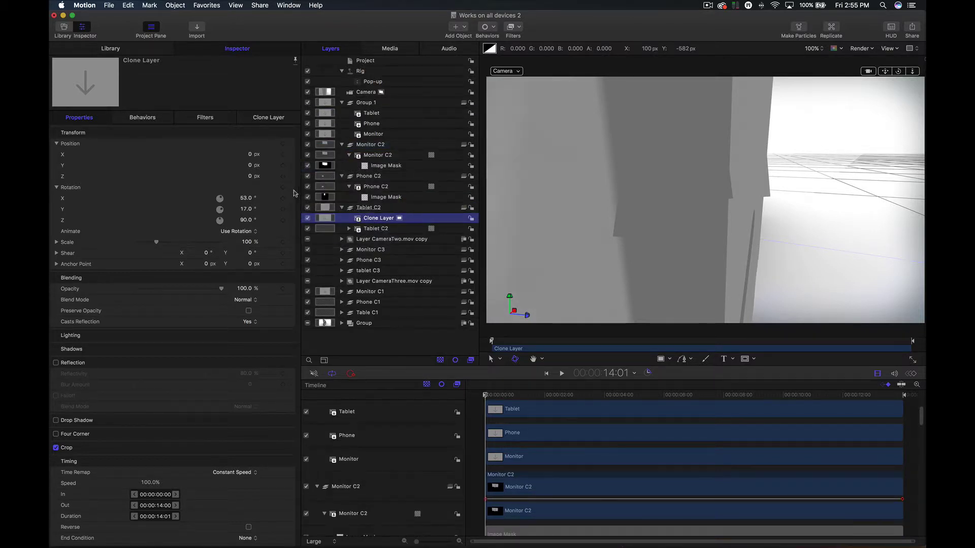
left_click(291, 187)
left_click(322, 194)
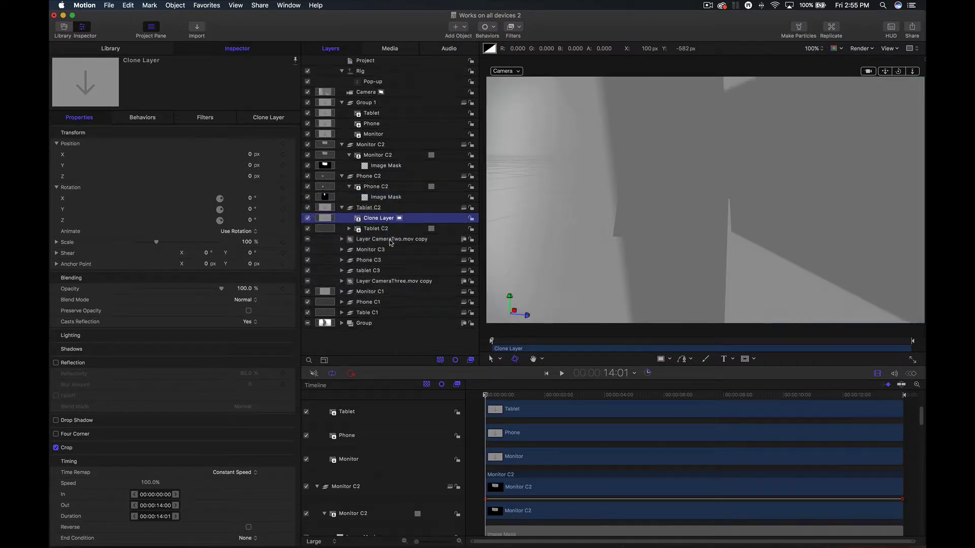
Step: Move the image mask from the old Tablet C2 drop zone onto the clone layer and delete the old drop zone
left_click(359, 230)
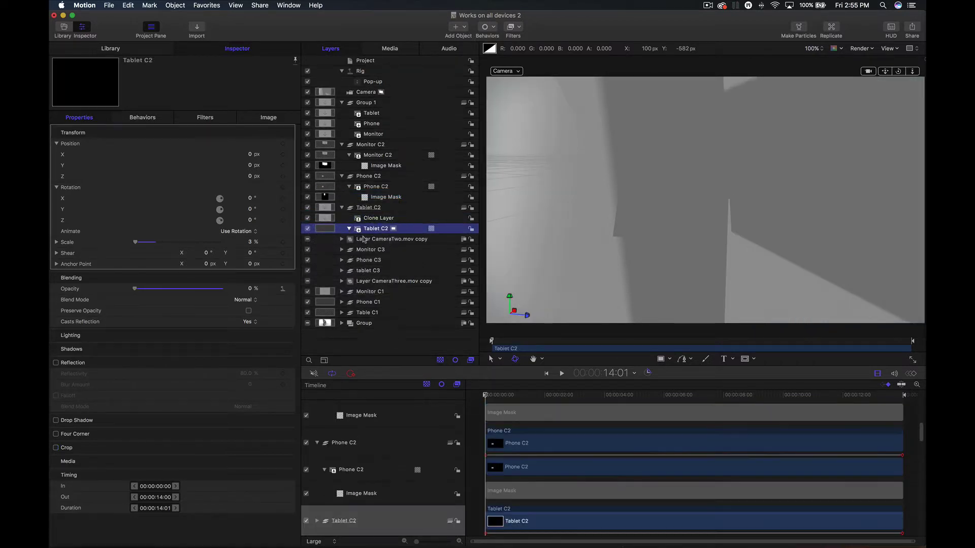
left_click(349, 229)
left_click_drag(379, 240, 380, 222)
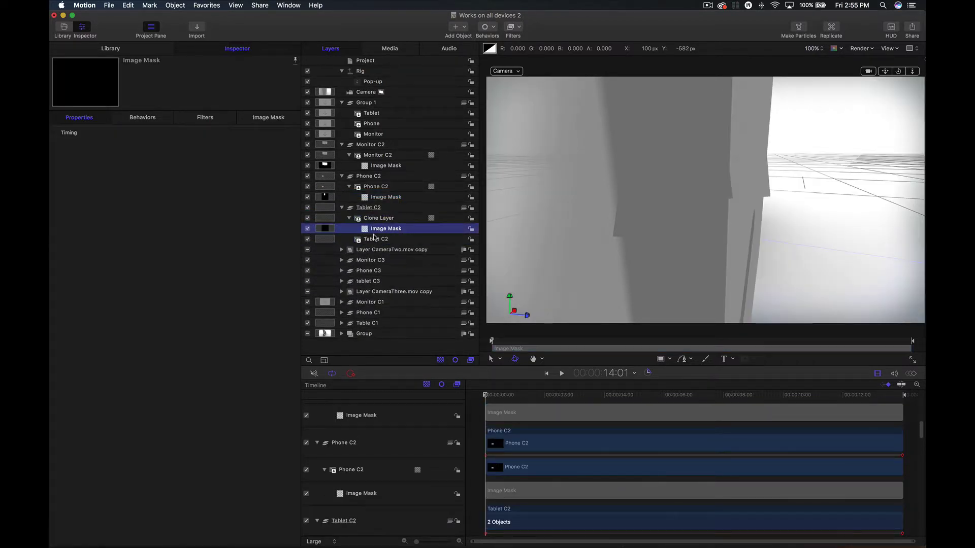
left_click(374, 238)
key("Delete")
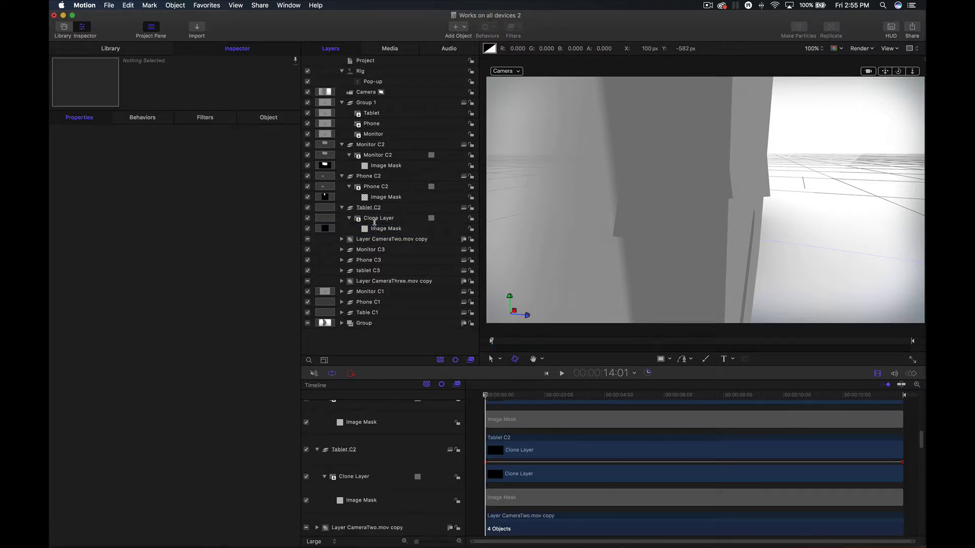
Step: Set the scale of the clone layer in the Tablet C2 group to 3%
left_click(376, 219)
left_click_drag(512, 393, 463, 398)
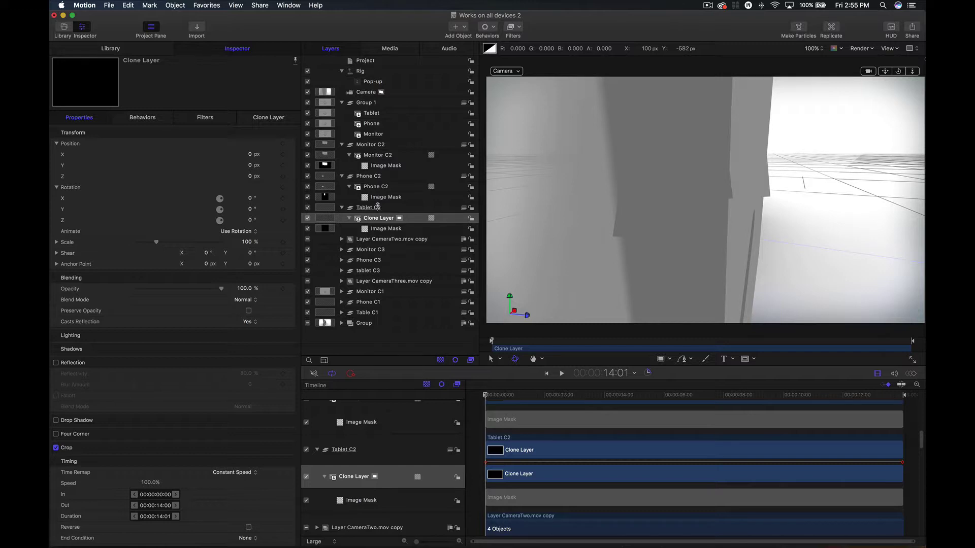
left_click(365, 135)
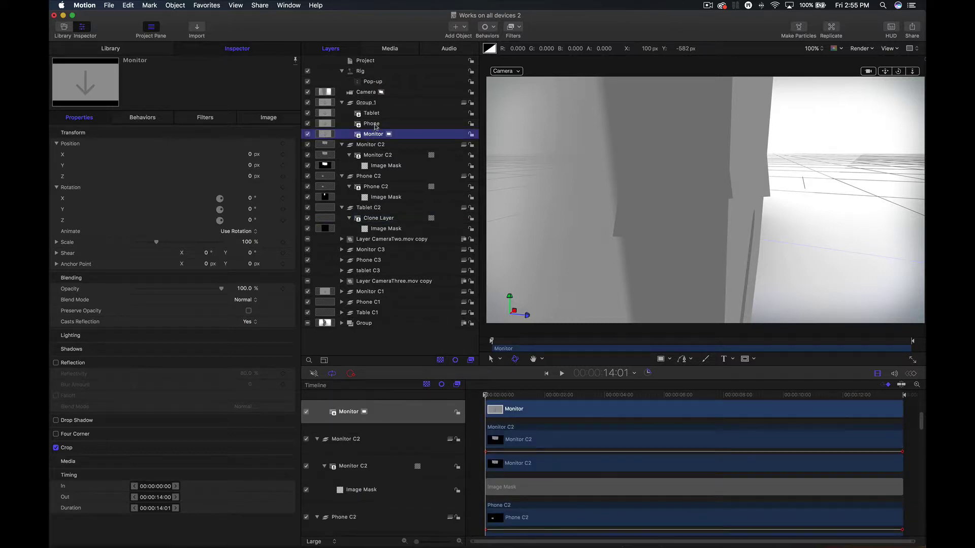
left_click(376, 126, "shift")
left_click(375, 114, "shift")
left_click_drag(374, 114, 380, 216)
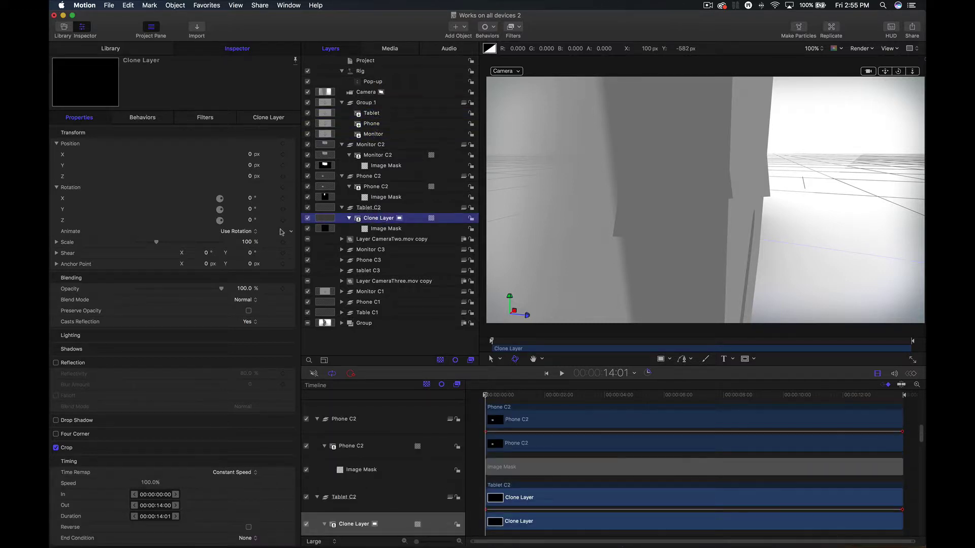
left_click(249, 245)
type("3")
key("Tab")
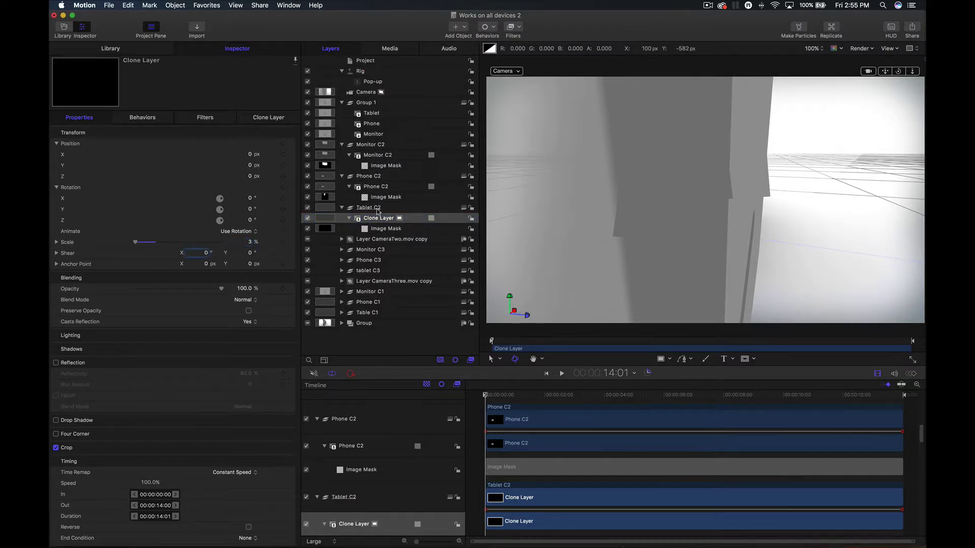
Step: Set the scale of the Phone C2 and Monitor C2 clones to 3%
left_click(375, 189)
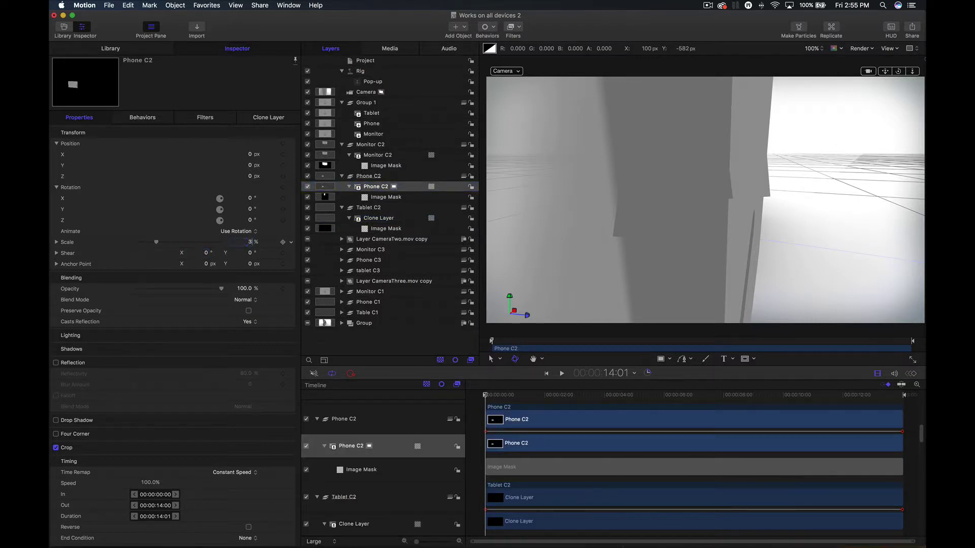
left_click(385, 156)
left_click(248, 243)
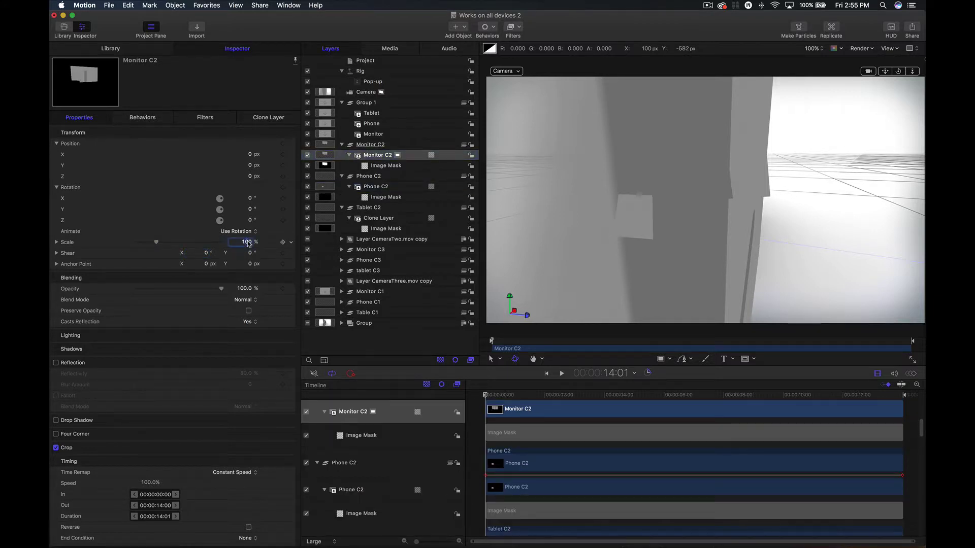
key("Return")
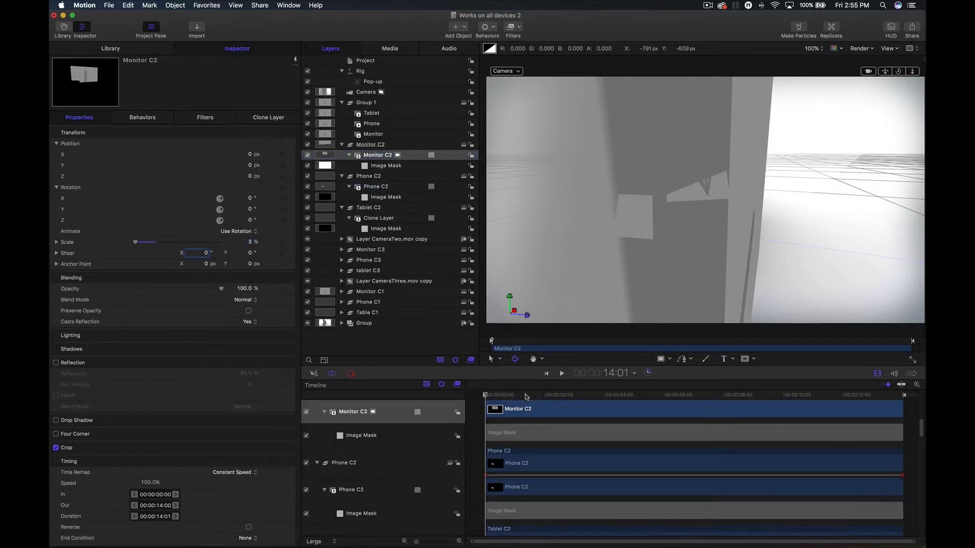
Step: Scrub the opening of the timeline to check how the clones sit on the device screens
left_click(563, 395)
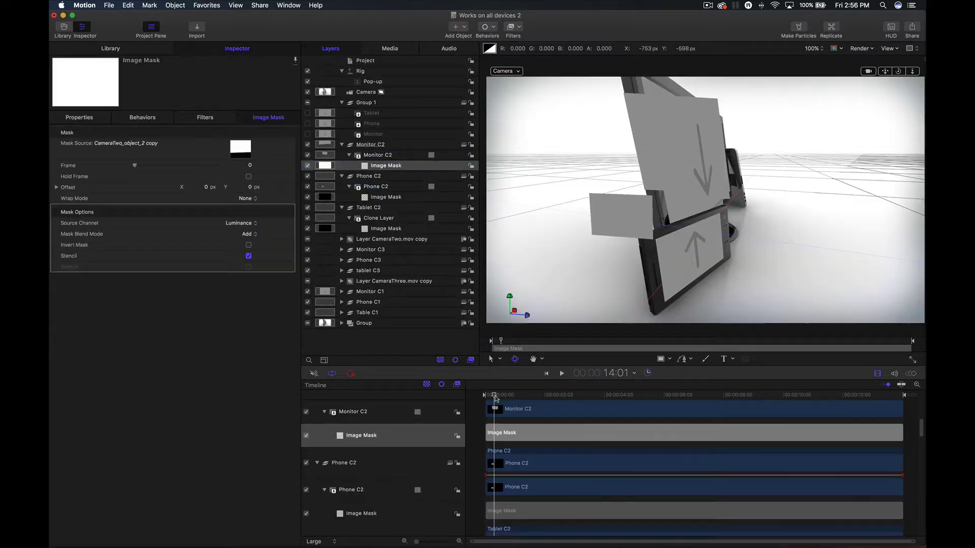
mouse_move(495, 395)
left_mouse_down()
mouse_move(763, 407)
mouse_move(485, 394)
left_mouse_up()
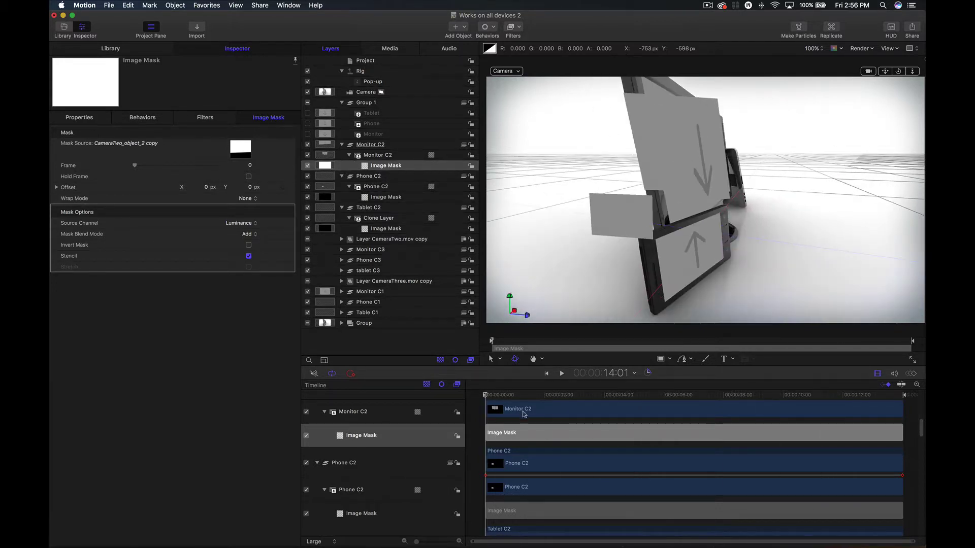
mouse_move(502, 395)
left_mouse_down()
mouse_move(772, 395)
mouse_move(485, 396)
left_mouse_up()
Step: Remove the CameraTwo, Monitor C3, Phone C3, Tablet C3 and CameraThree opacity parameters from the rig's Pop-up widget
left_click(372, 82)
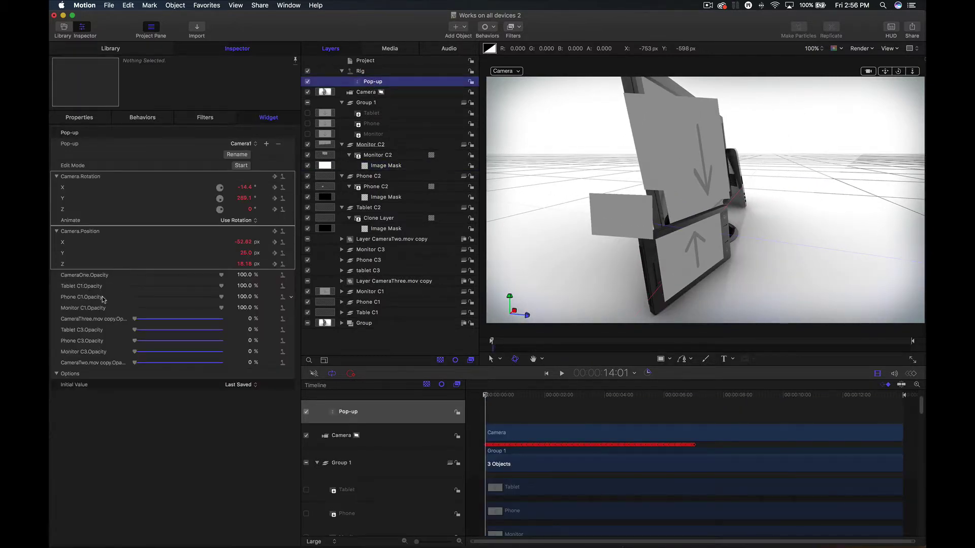
left_click(110, 277)
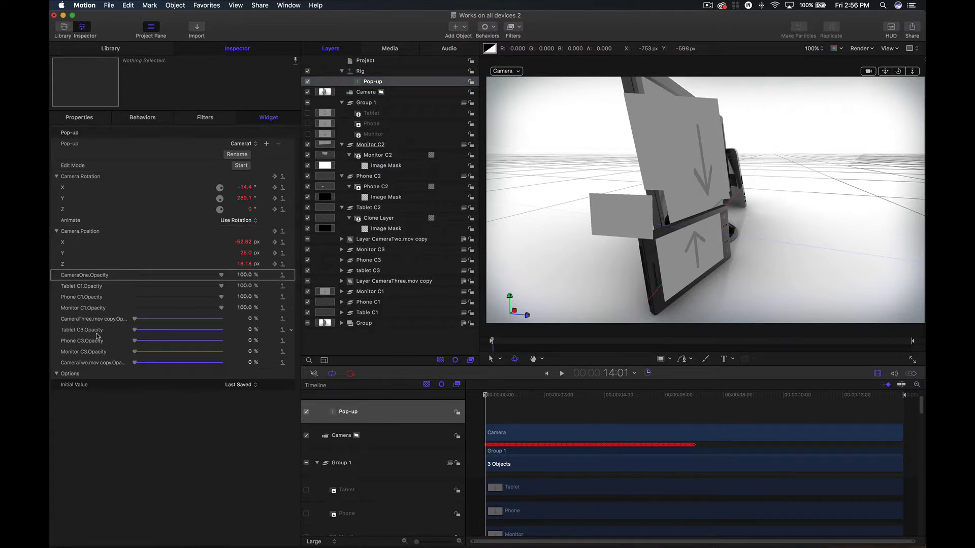
left_click(103, 363, "shift")
right_click(103, 363)
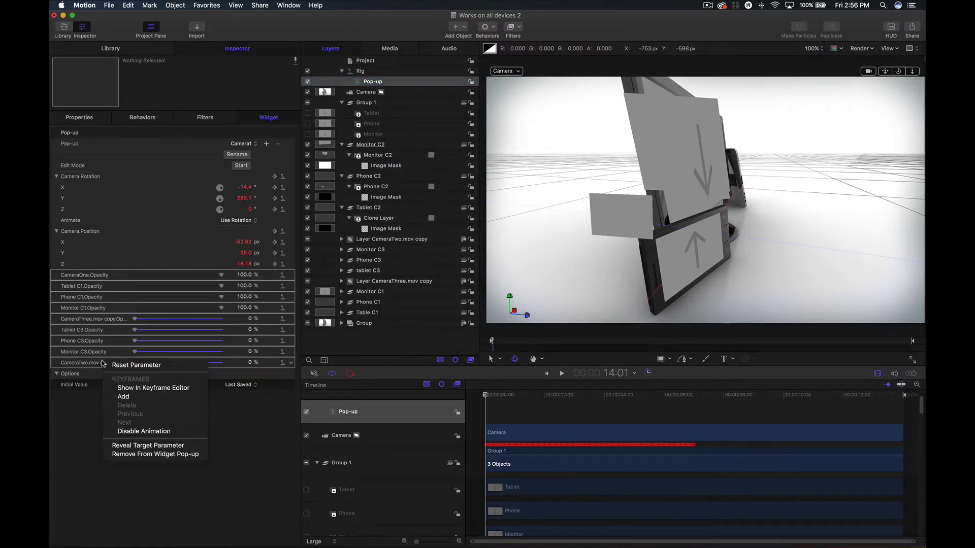
left_click(180, 459)
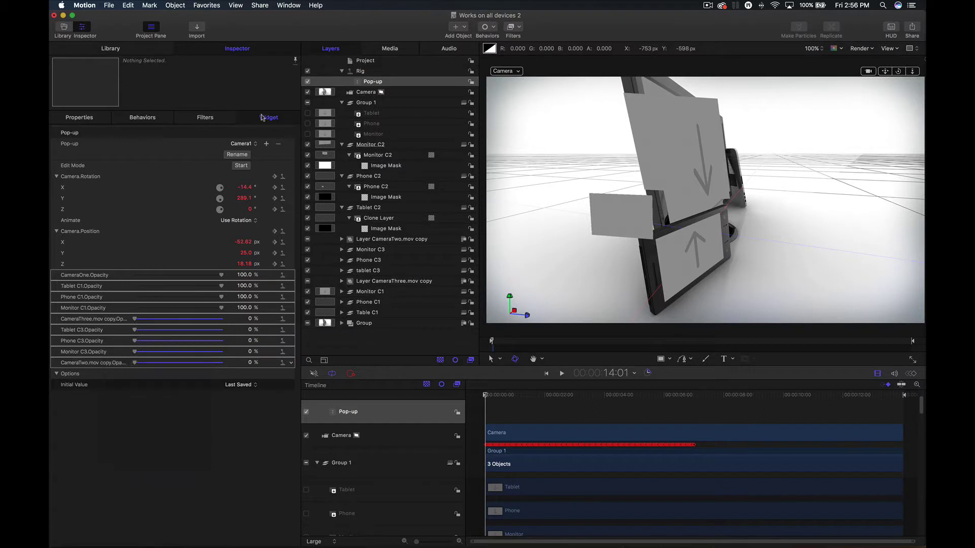
right_click(95, 349)
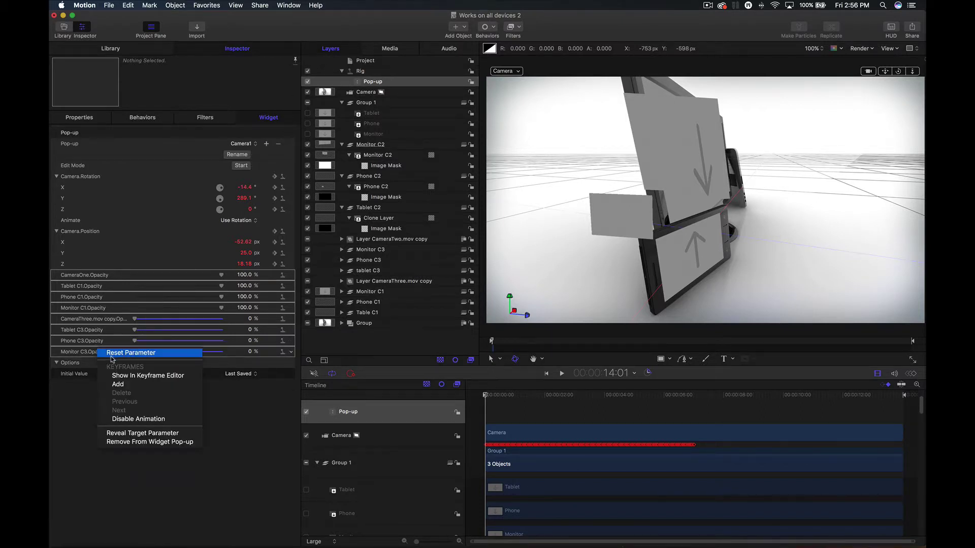
left_click(142, 442)
right_click(93, 343)
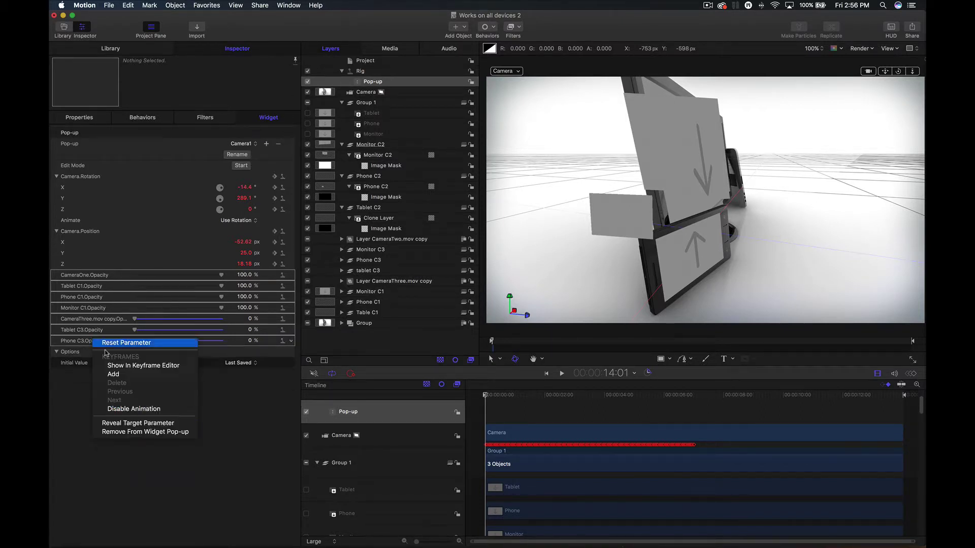
left_click(145, 433)
right_click(100, 335)
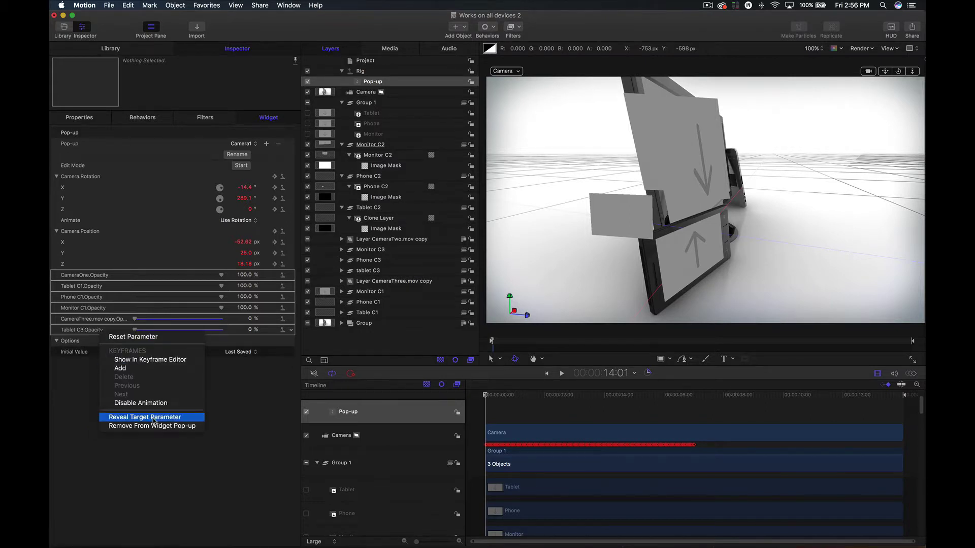
left_click(154, 424)
right_click(104, 321)
left_click(168, 416)
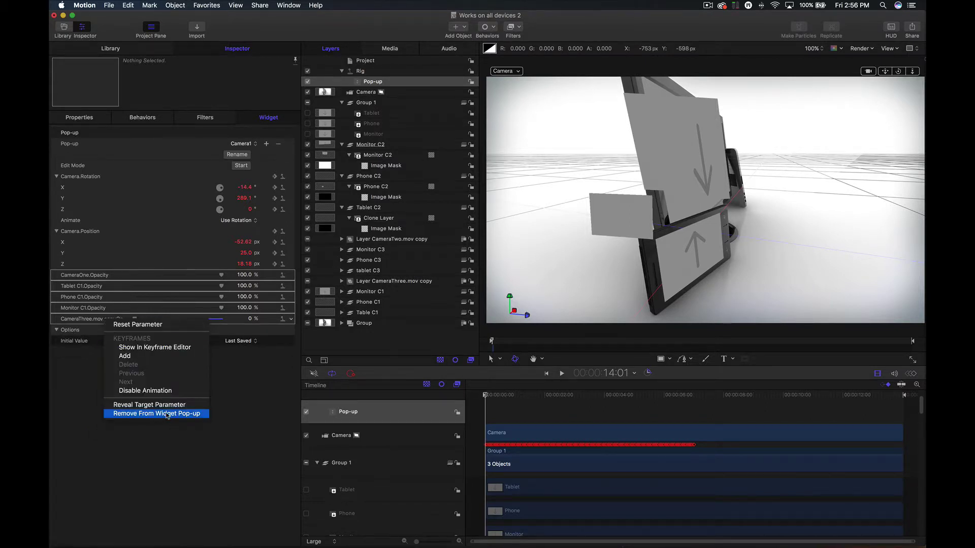
Step: Remove the Monitor C1, Phone C1, Tablet C1 and CameraOne opacity parameters from the Pop-up widget
right_click(90, 307)
left_click(142, 398)
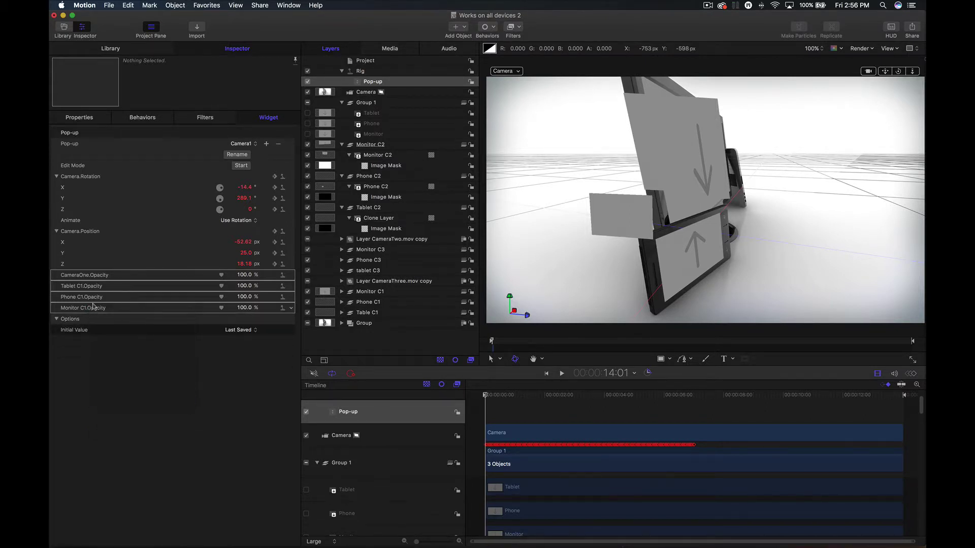
right_click(95, 297)
left_click(133, 390)
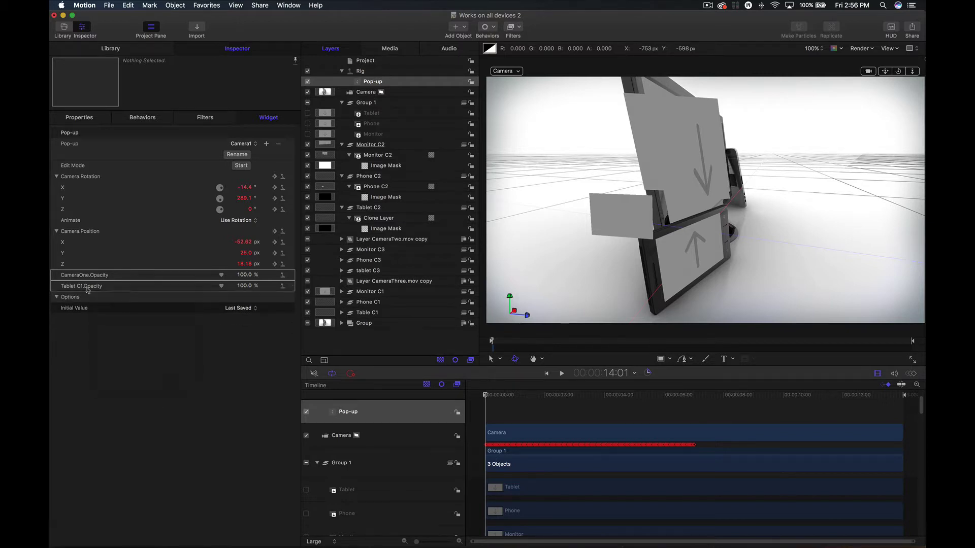
right_click(86, 288)
left_click(133, 381)
right_click(97, 277)
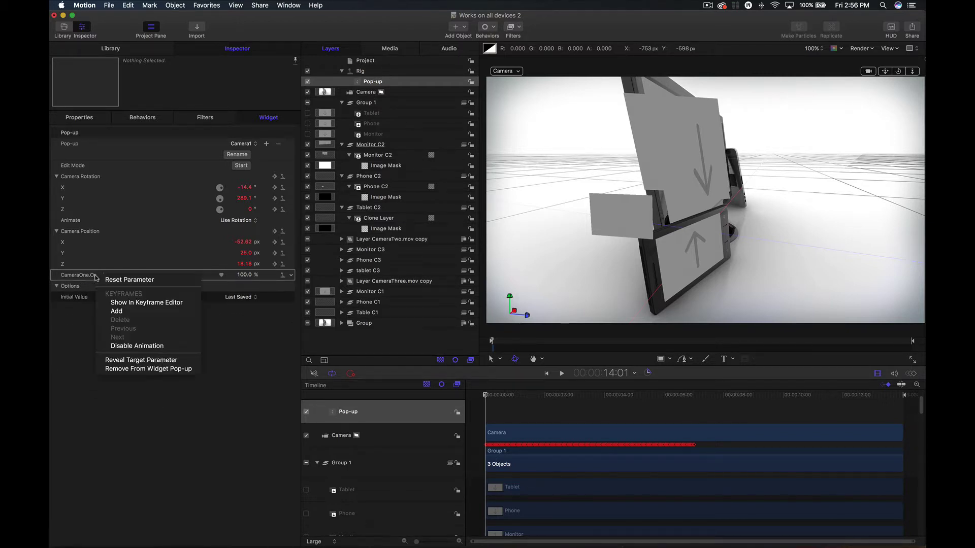
left_click(164, 367)
Step: Make two clone layers each of the master Monitor, Phone and Tablet drop zones in Group 1
left_click(379, 135)
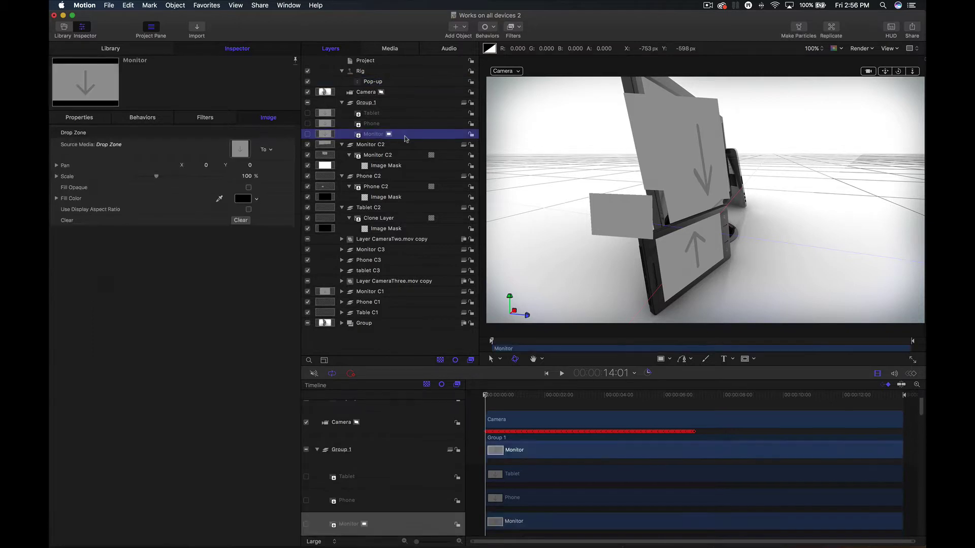
key("k")
key("k")
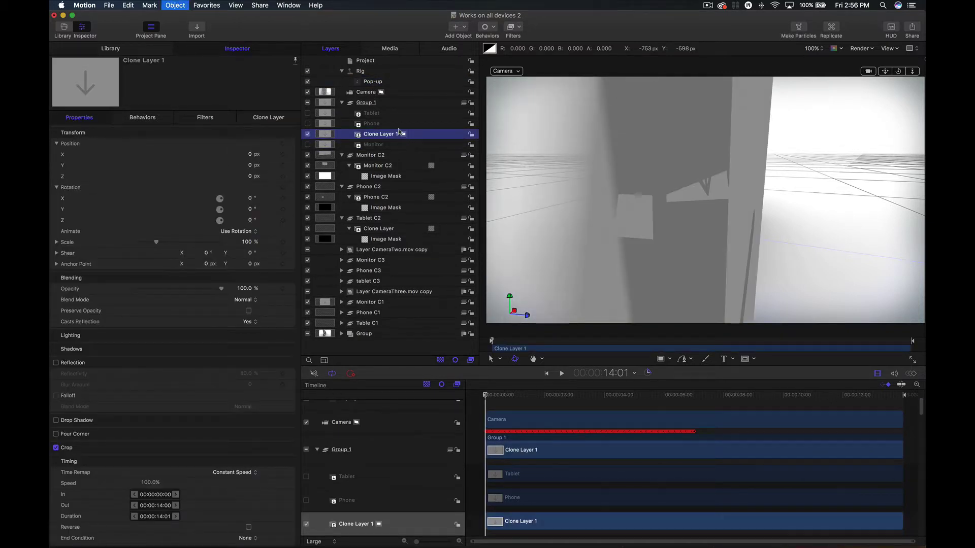
left_click(378, 125)
key("k")
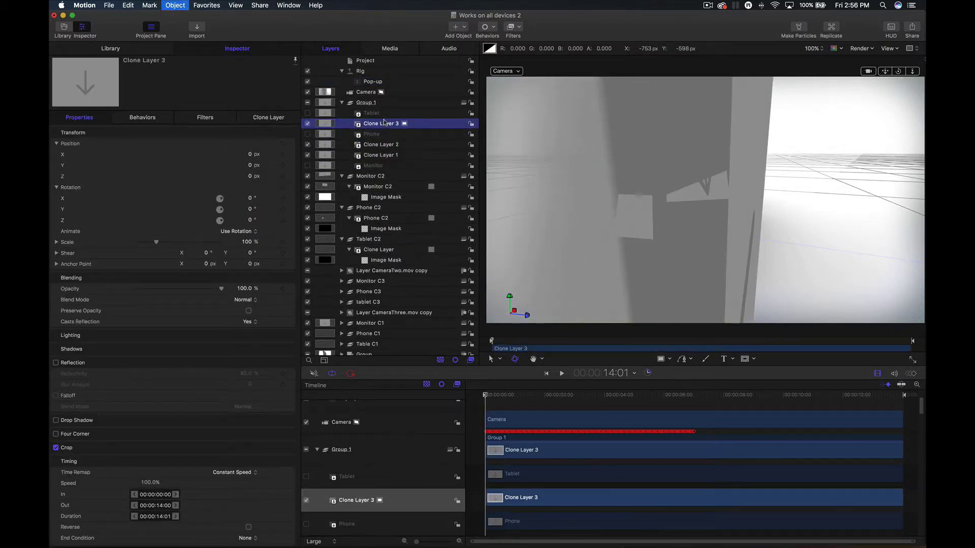
key("k")
left_click(383, 115)
key("k")
key("k")
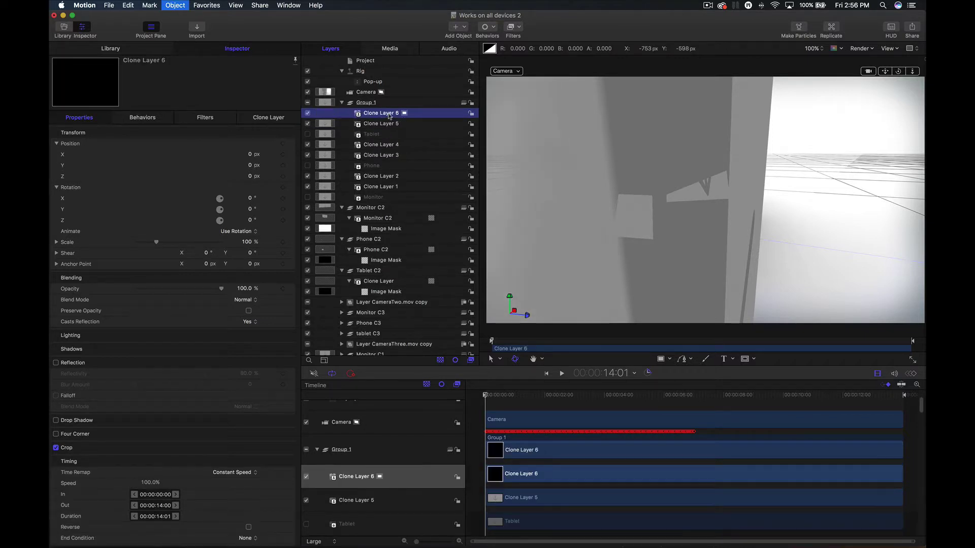
Step: Rename the two Tablet clones in Group 1 as Tablet C1 and Tablet C3
left_click(387, 126)
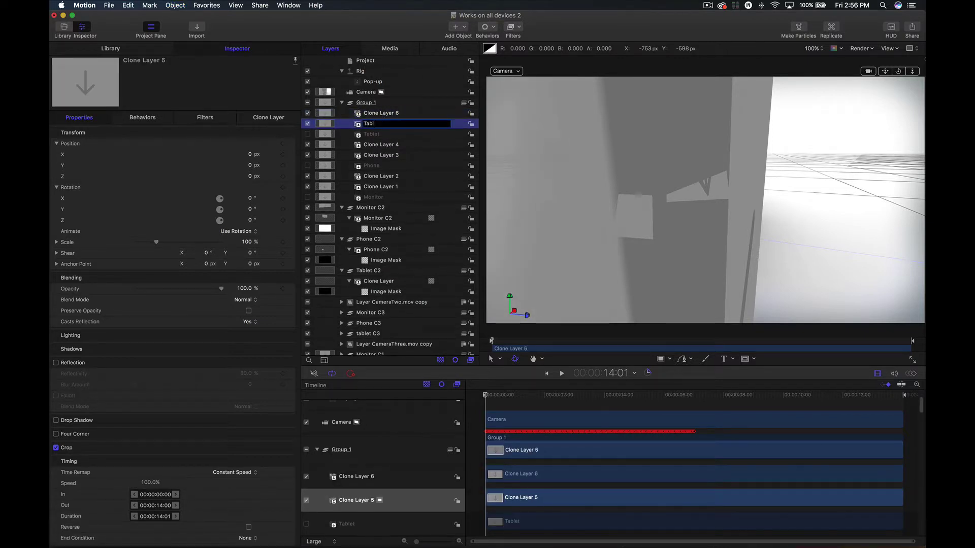
key("Return")
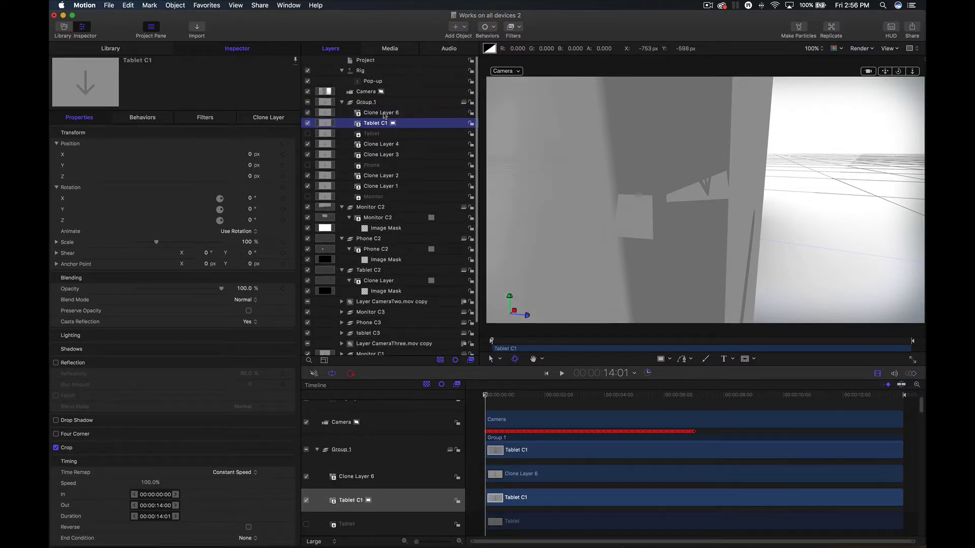
double_click(382, 112)
type("Tablet C3")
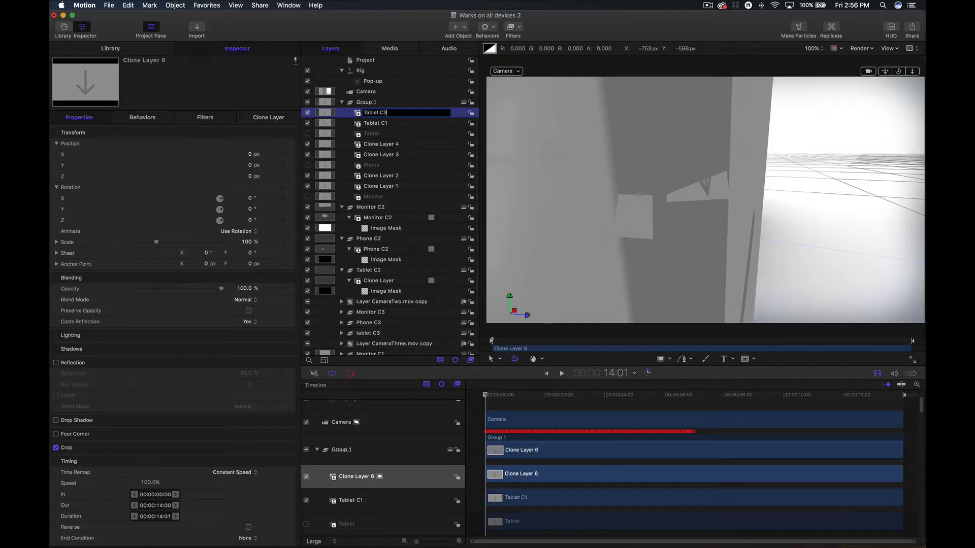
key("Return")
Step: Rename the two Phone clones in Group 1 as Phone C1 and Phone C3
double_click(380, 156)
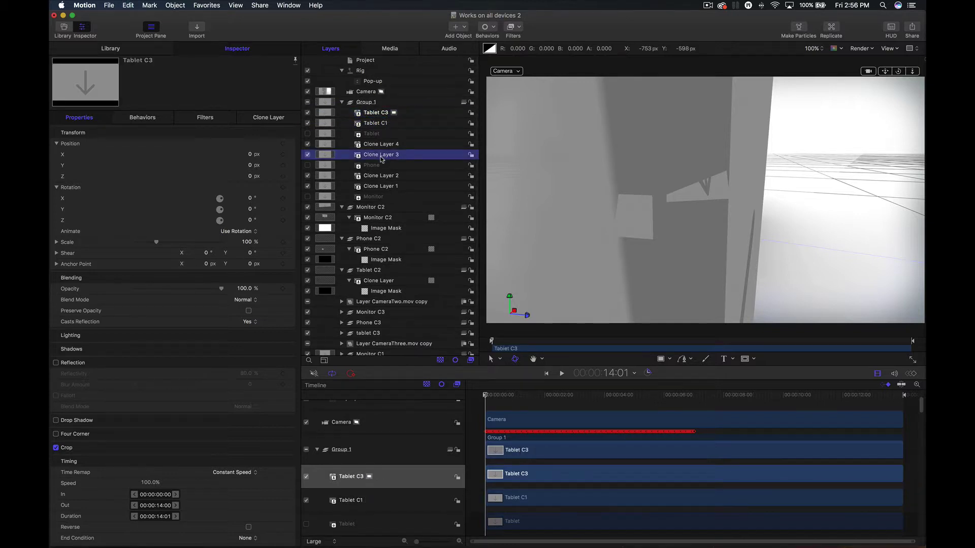
type("Ph")
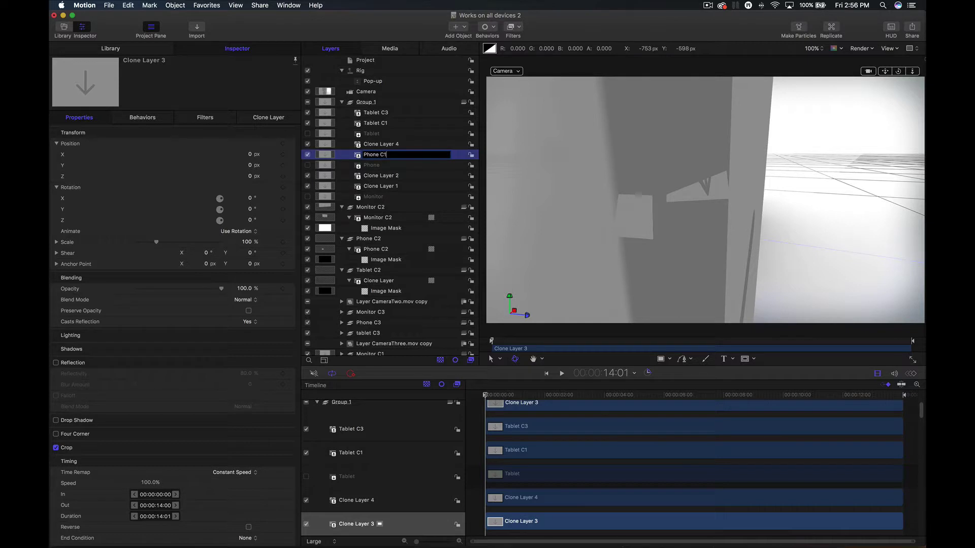
type("one C1")
key("Return")
double_click(382, 144)
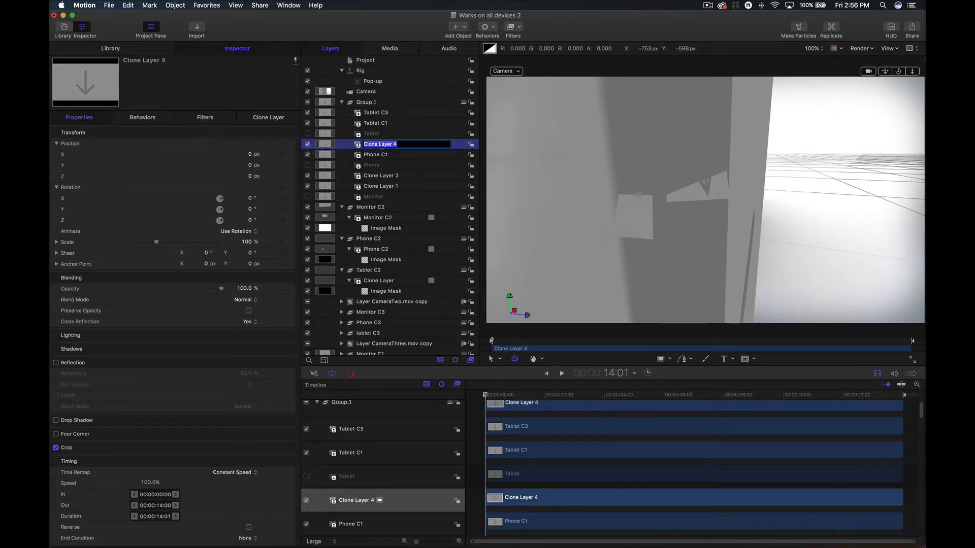
type("Phone C2")
key("BackSpace")
type("3")
key("Return")
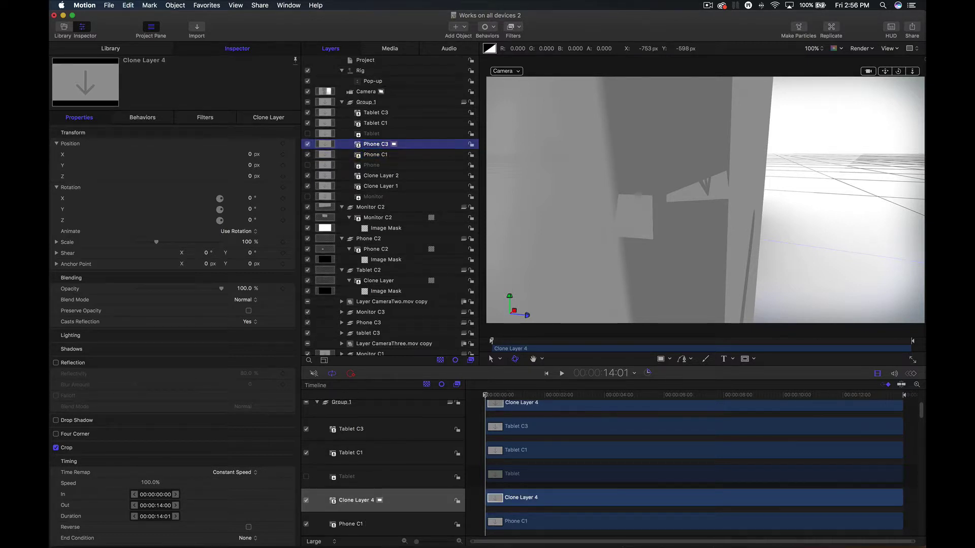
Step: Rename the two Monitor clones in Group 1 as Monitor C1 and Monitor C3
left_click(382, 188)
left_click(382, 186)
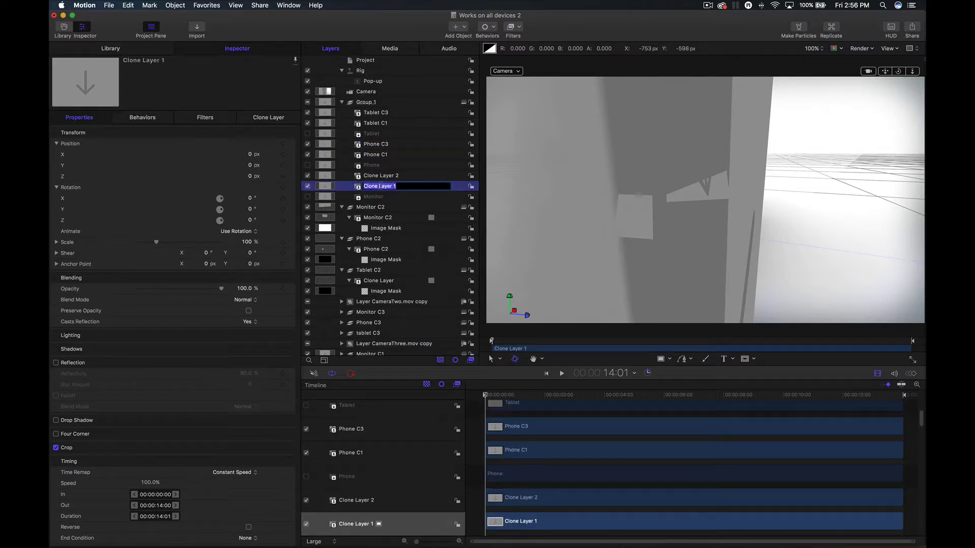
type("Monitor C1")
key("Return")
left_click(384, 176)
left_click(384, 176)
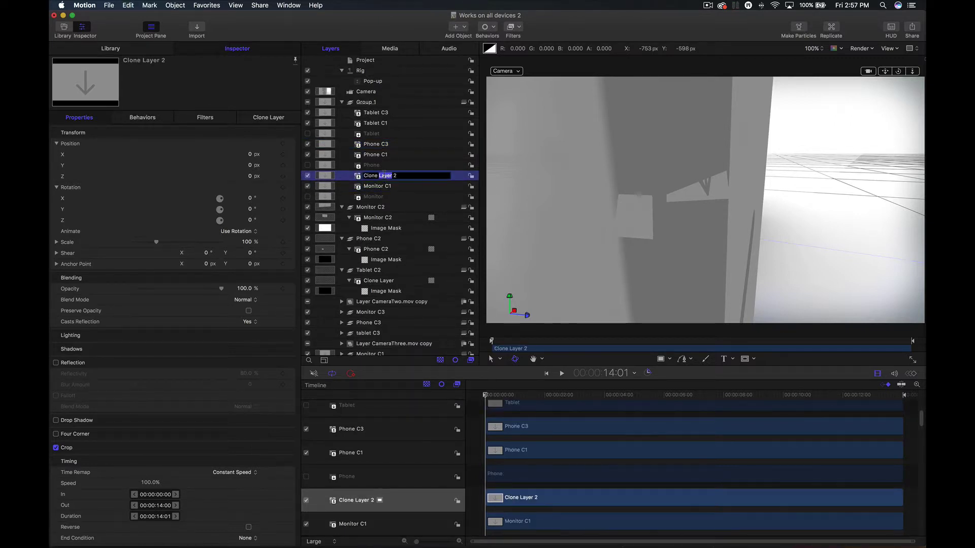
type("Monitor C3")
key("Return")
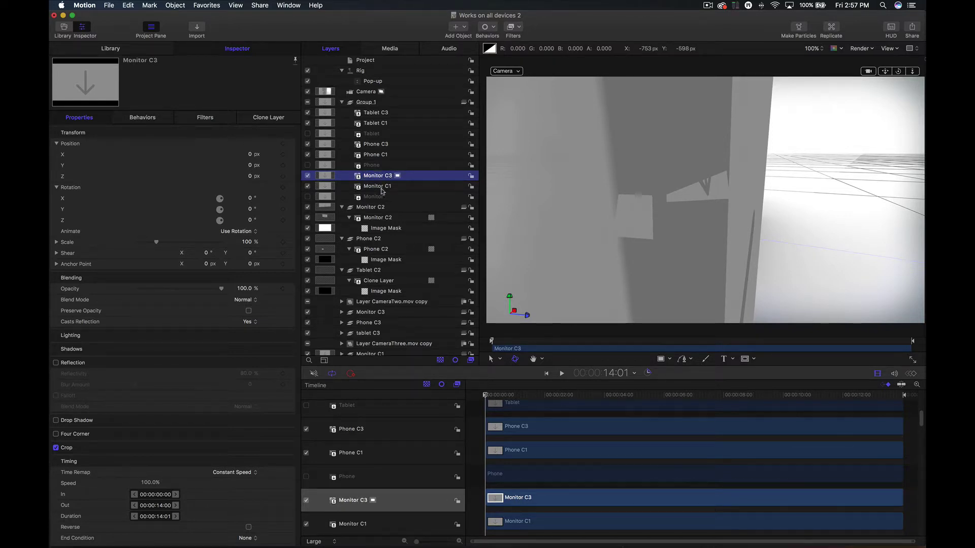
Step: Replace the old layer in the Monitor C3 group with its masked clone, and delete the old Tablet C1 drop zone from the Table C1 group
scroll(358, 336, "down", 1)
left_click(341, 305)
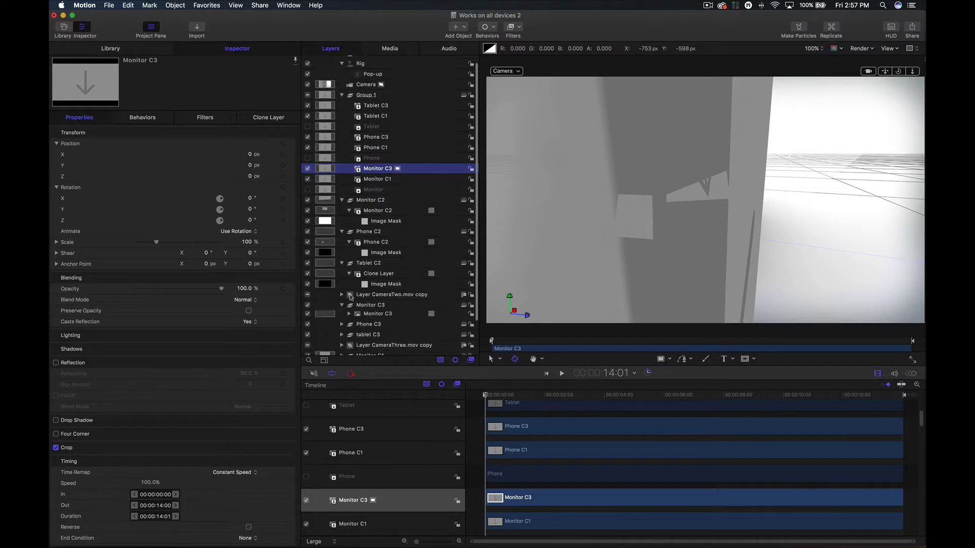
scroll(354, 292, "down", 1)
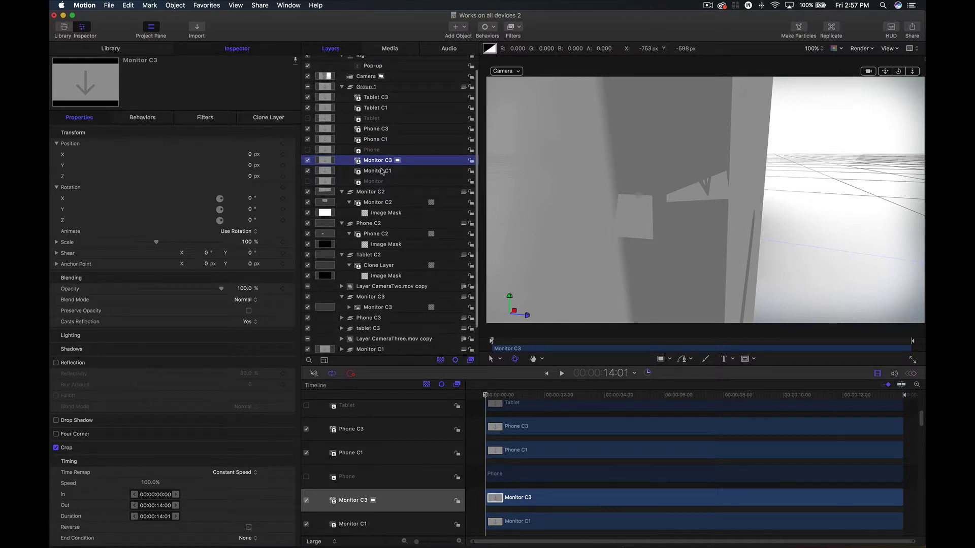
left_click_drag(360, 163, 381, 310)
left_click(348, 308)
left_click(381, 318)
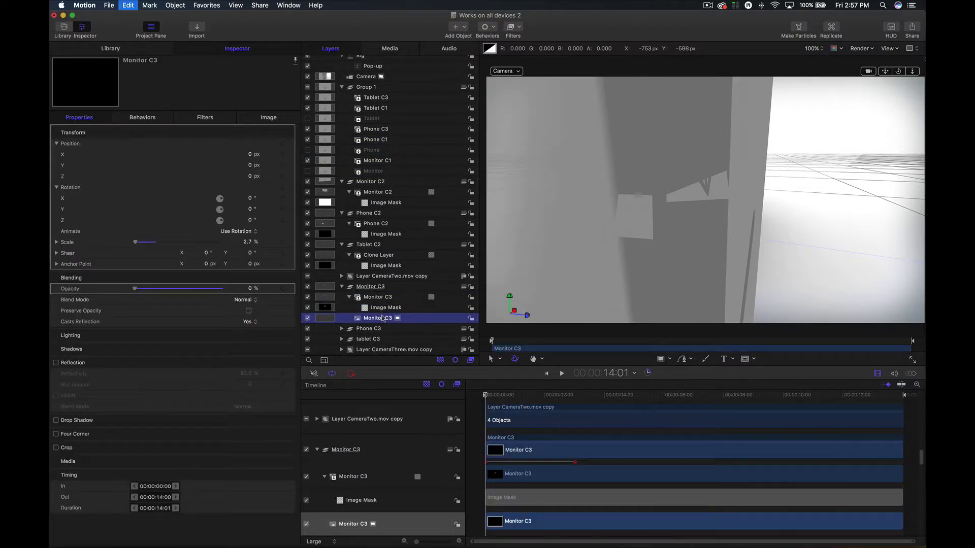
key("Delete")
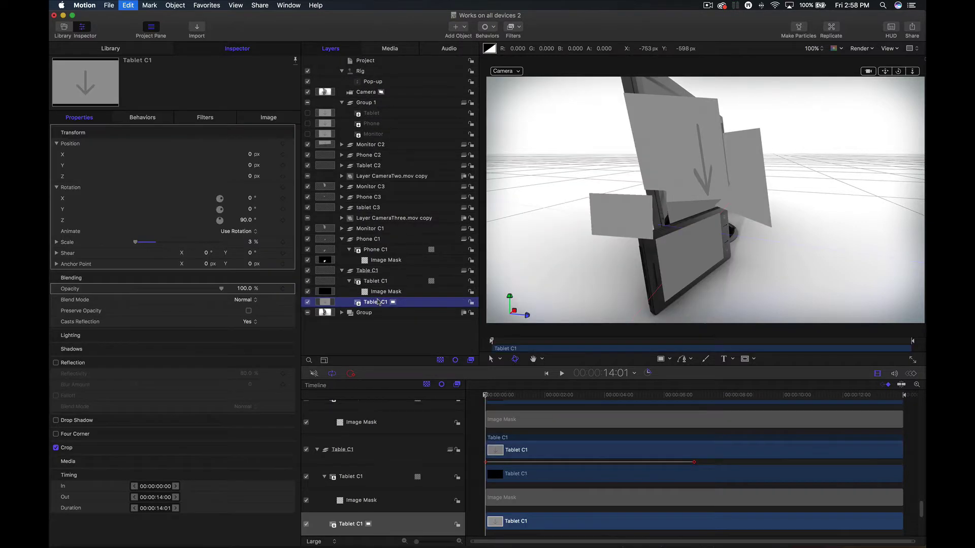
key("Delete")
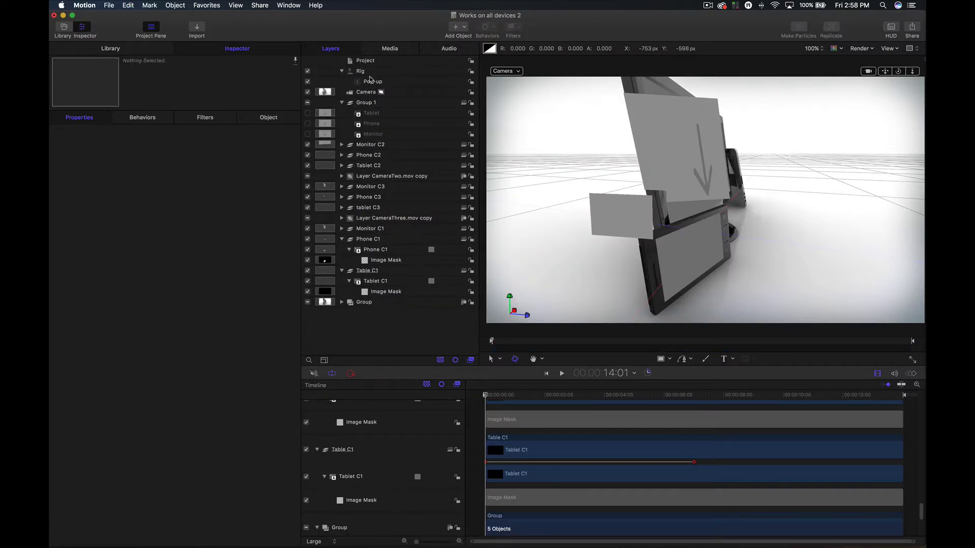
Step: Expand the Monitor C1 group and the monitor, phone and tablet groups of C2 and C3 to show their clones
left_click(372, 82)
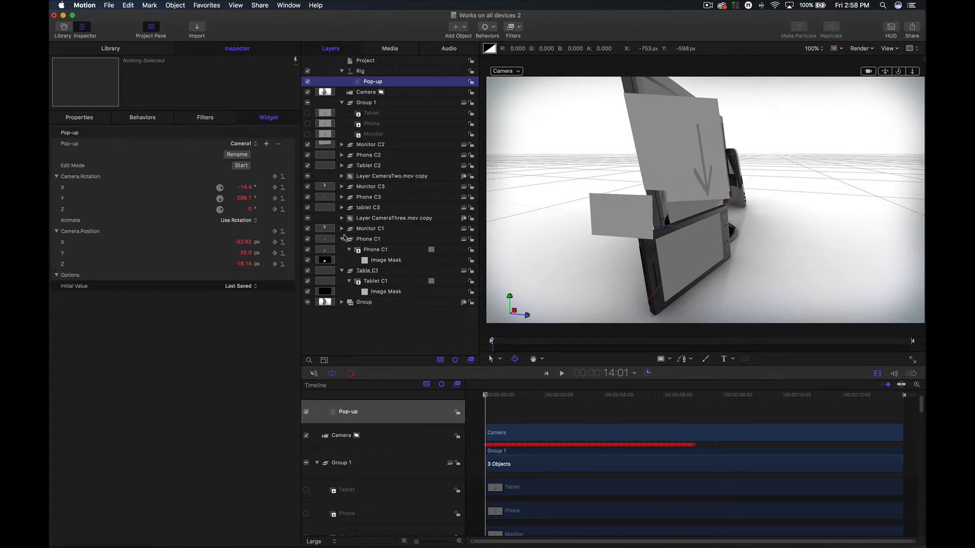
left_click(342, 229)
left_click(342, 208)
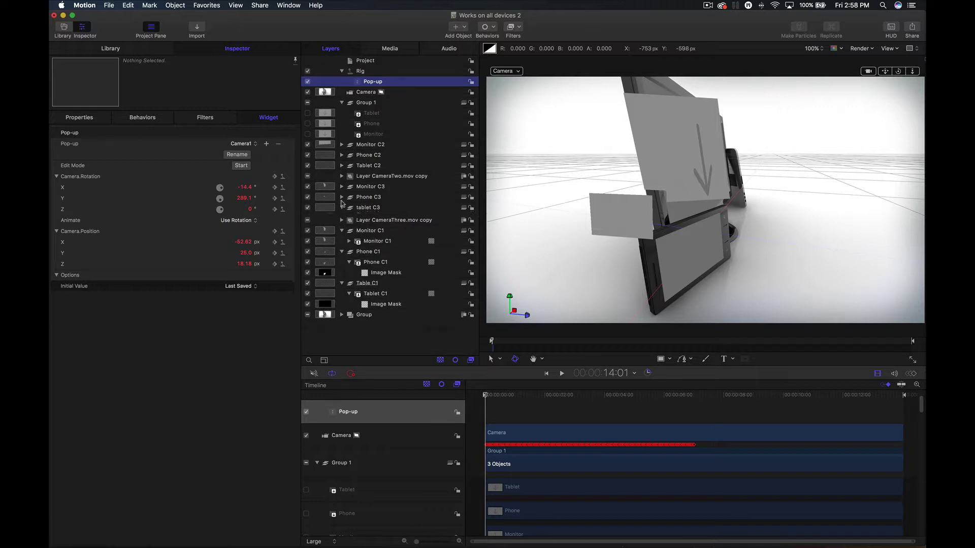
left_click(342, 197)
left_click(342, 186)
left_click(341, 166)
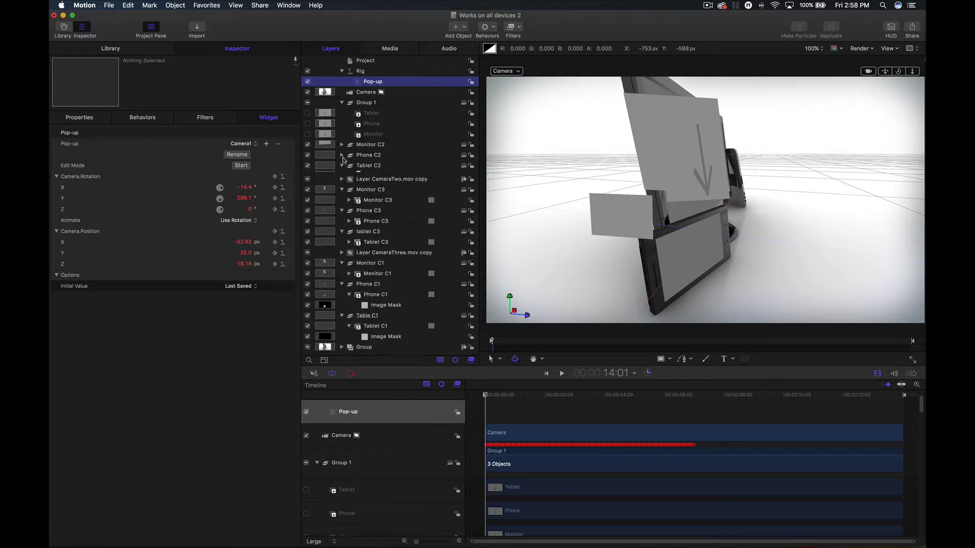
left_click(341, 155)
left_click(342, 144)
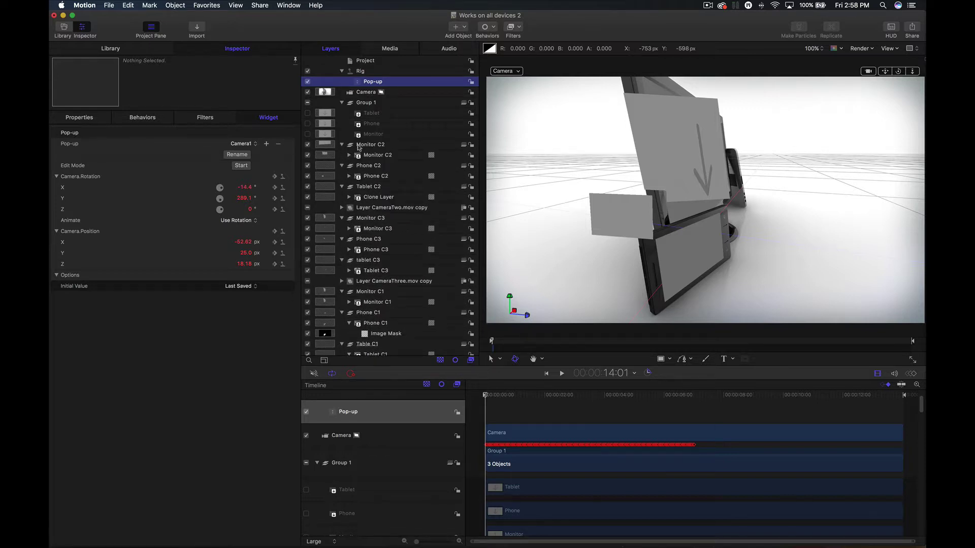
left_click(359, 146)
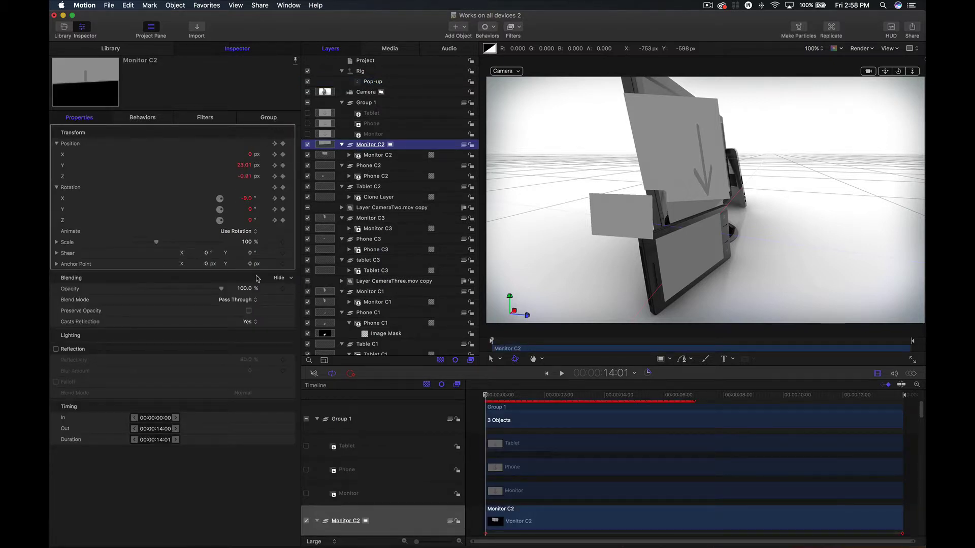
left_click_drag(207, 288, 125, 288)
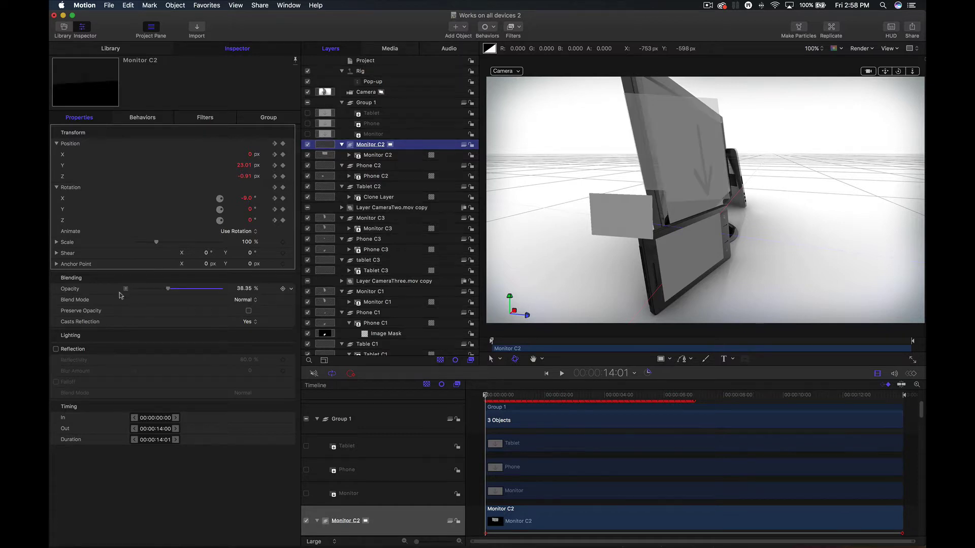
key("super+z")
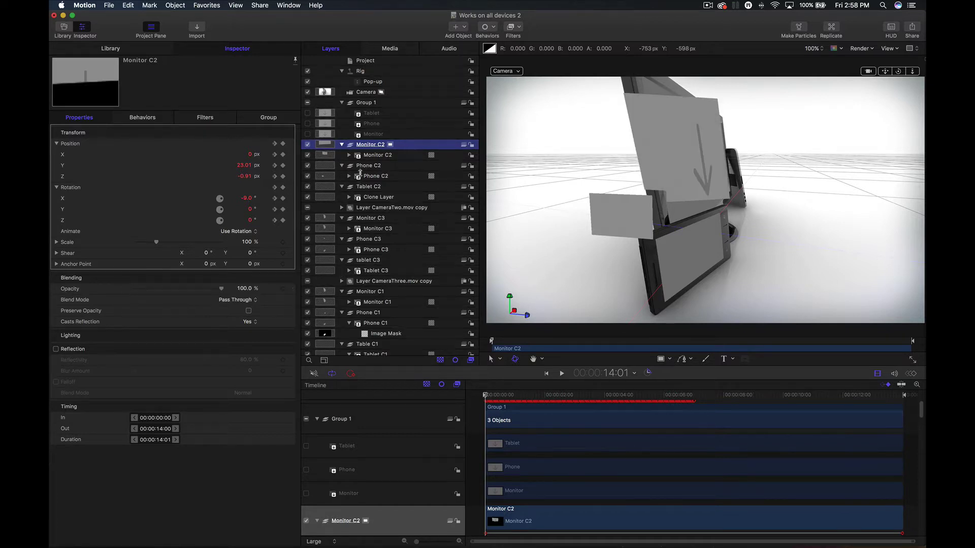
Step: Rename the Clone Layer in the Tablet C2 group as Tablet C2
left_click(365, 157)
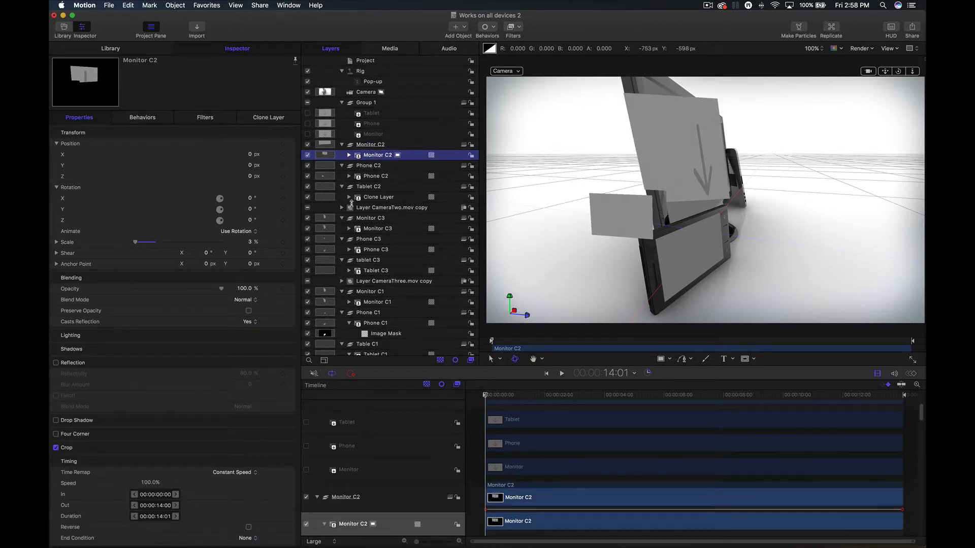
left_click(369, 176, "super")
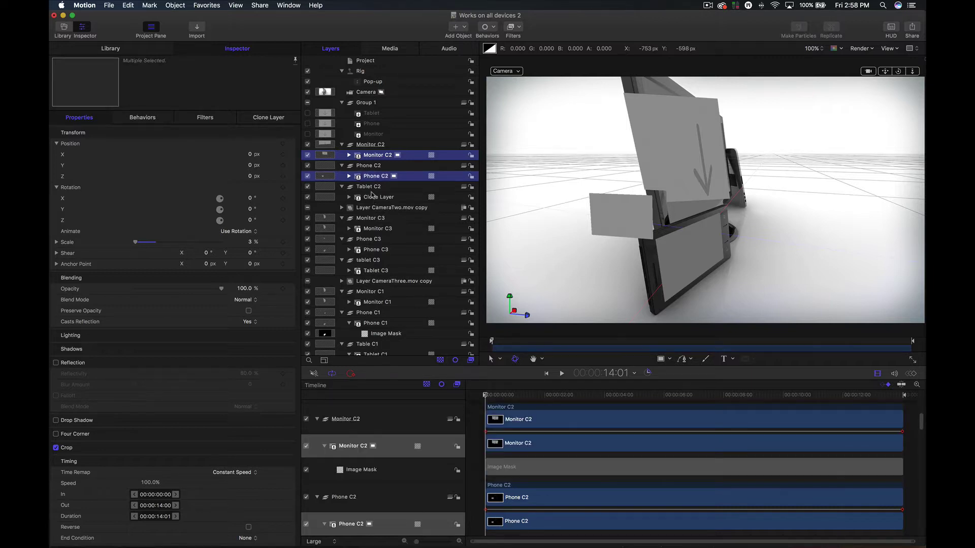
left_click(371, 196, "super")
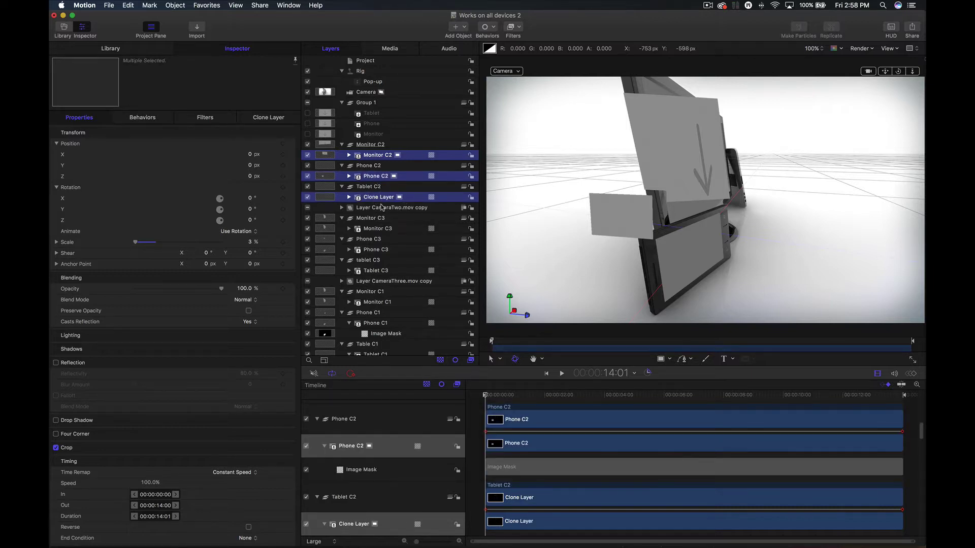
left_click(387, 201)
left_click(387, 201)
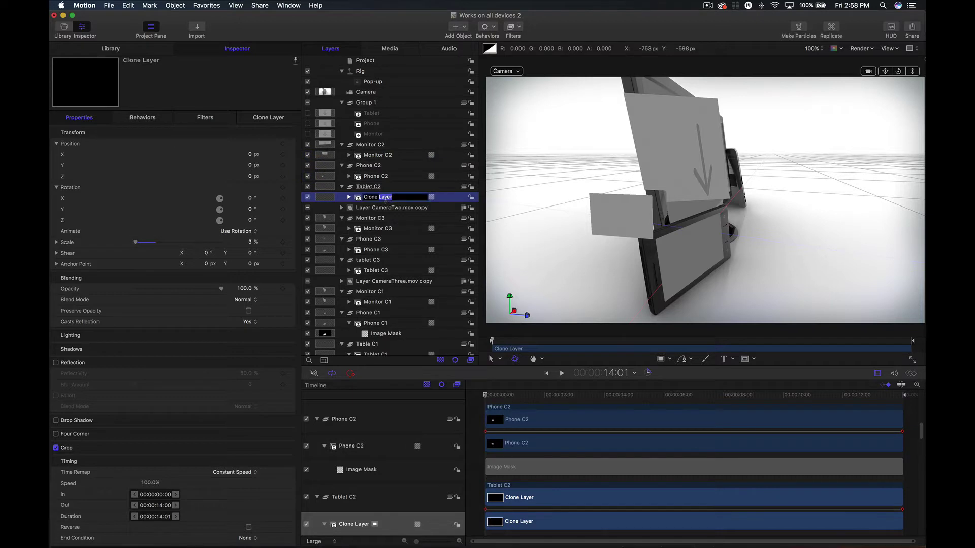
type("Tablet C2")
key("Return")
Step: Add the opacity of all nine monitor, phone and tablet clones to the rig's Pop-up widget together
left_click(366, 175, "super")
left_click(371, 155, "super")
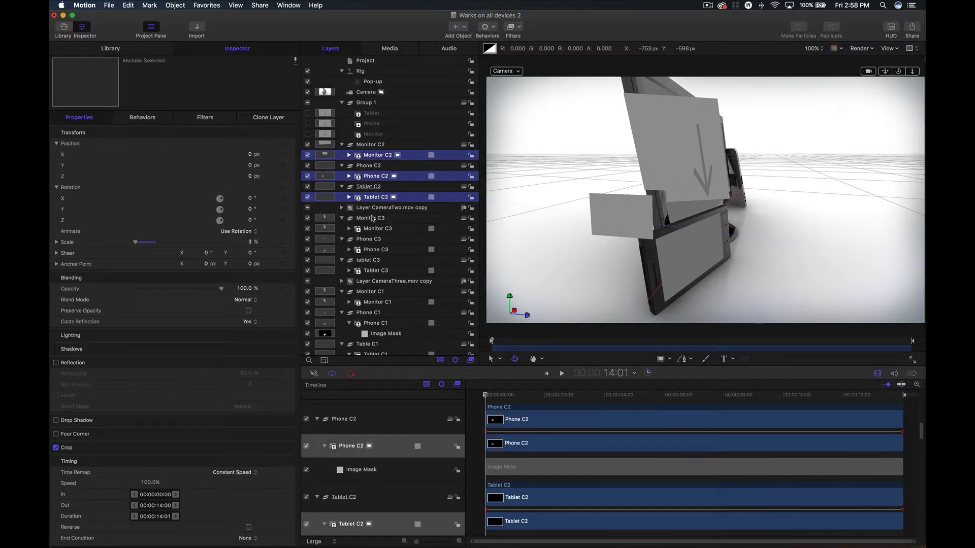
left_click(375, 229, "super")
left_click(373, 250, "super")
left_click(375, 271, "super")
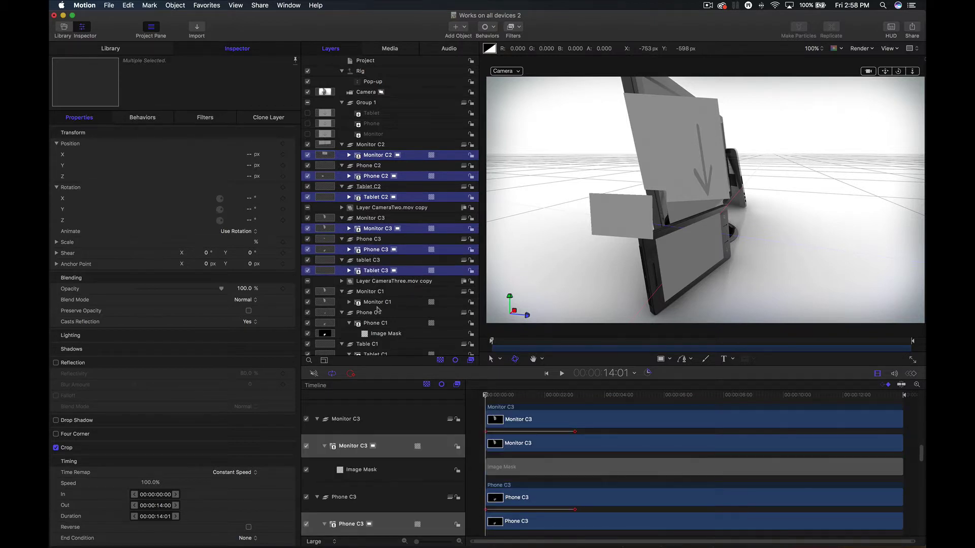
left_click(378, 303, "super")
left_click(378, 322, "super")
scroll(378, 324, "down", 1)
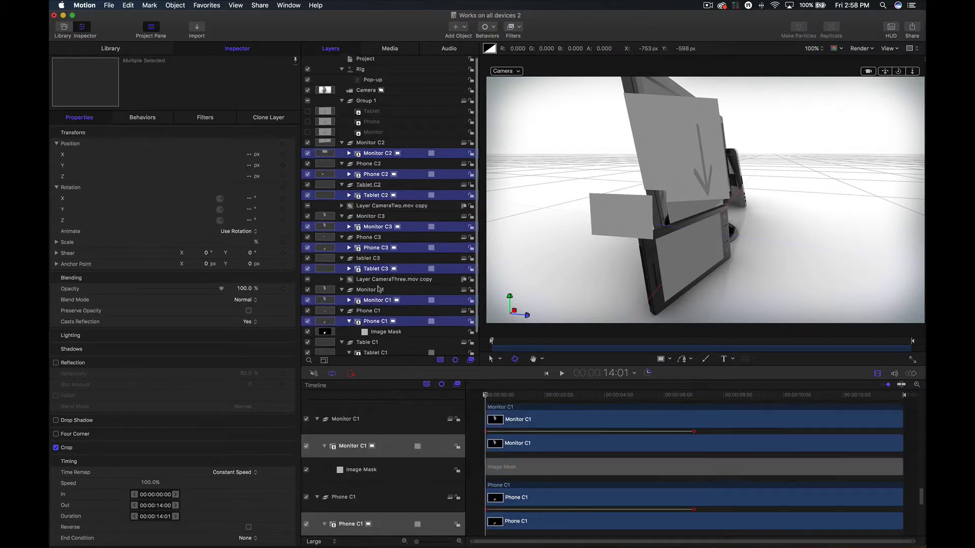
left_click(374, 345, "super")
mouse_move(373, 143)
left_mouse_down()
mouse_move(372, 157)
mouse_move(375, 82)
mouse_move(365, 90)
left_mouse_up()
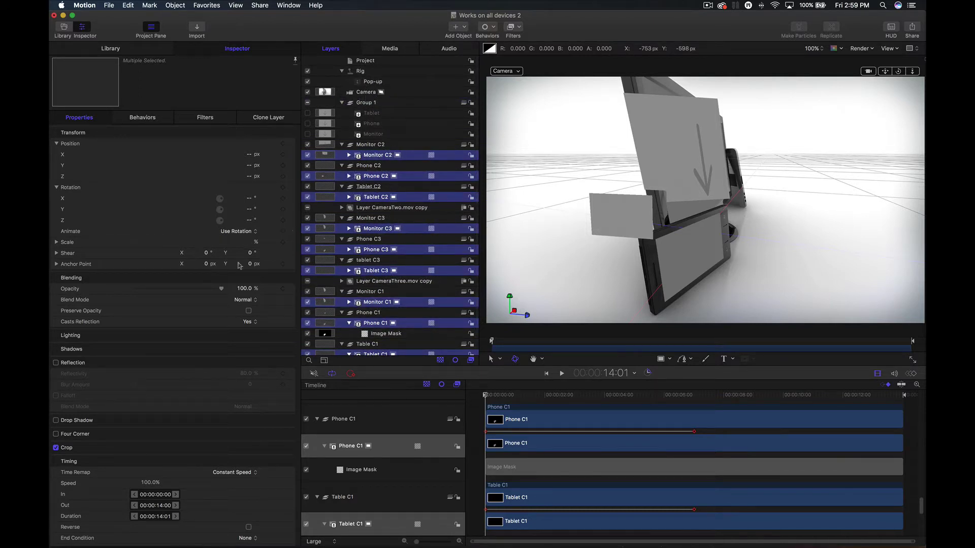
left_click_drag(74, 288, 381, 83)
Step: In the Pop-up's Camera1 state, set the opacity of the C3 and C2 tablet, phone and monitor clones to 0%
left_click(381, 82)
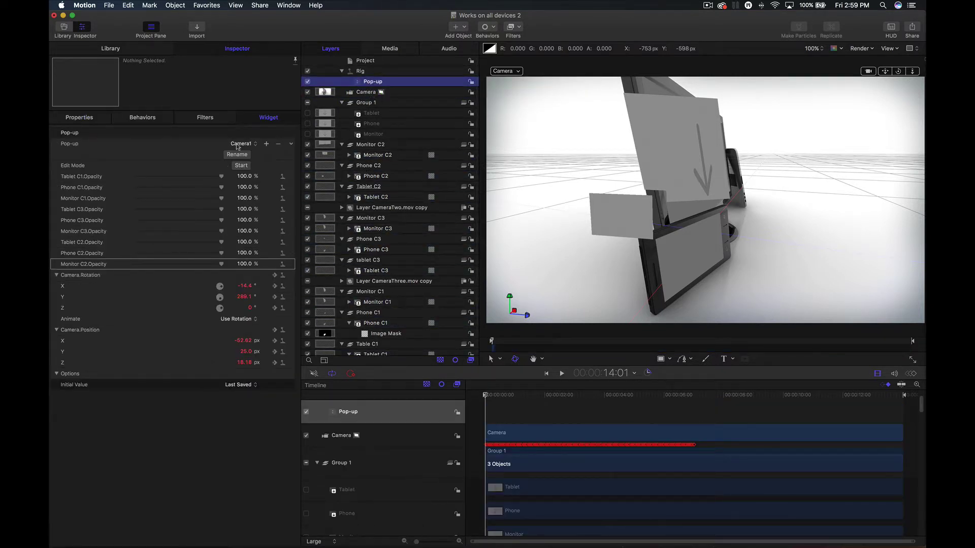
left_click_drag(177, 210, 95, 235)
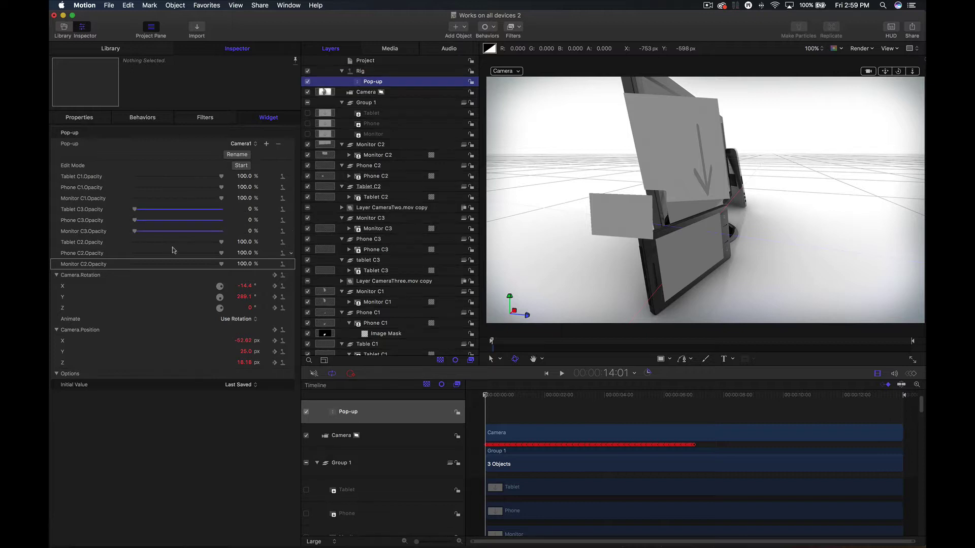
left_click_drag(175, 242, 83, 244)
left_click_drag(167, 252, 88, 254)
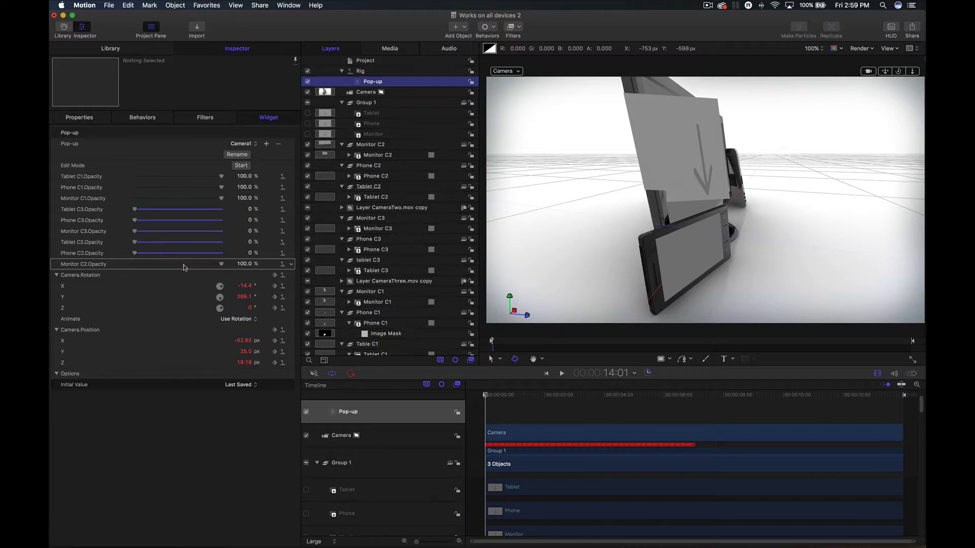
left_click_drag(221, 264, 93, 264)
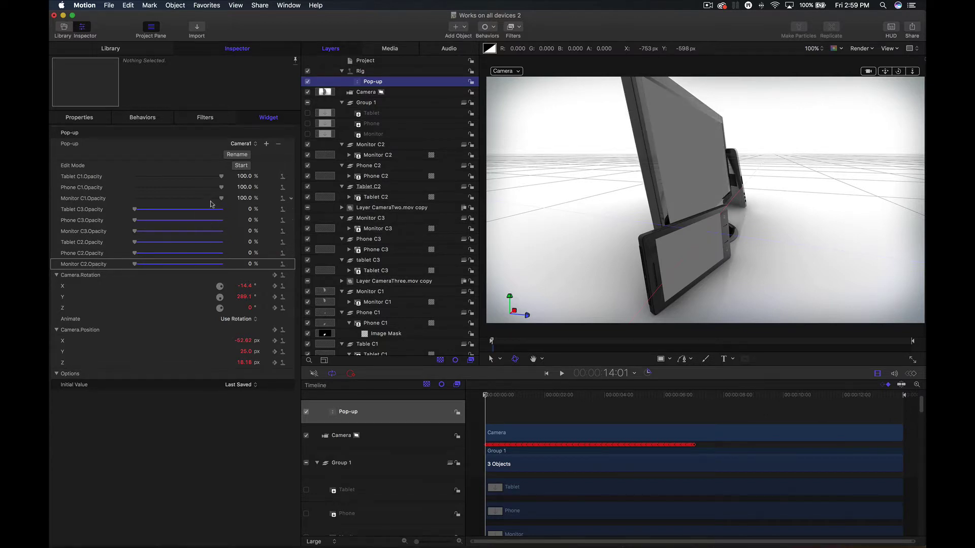
Step: In the Pop-up's Camera2 state, set the opacity of the C1 and C3 tablet, phone and monitor clones to 0%
left_click(242, 143)
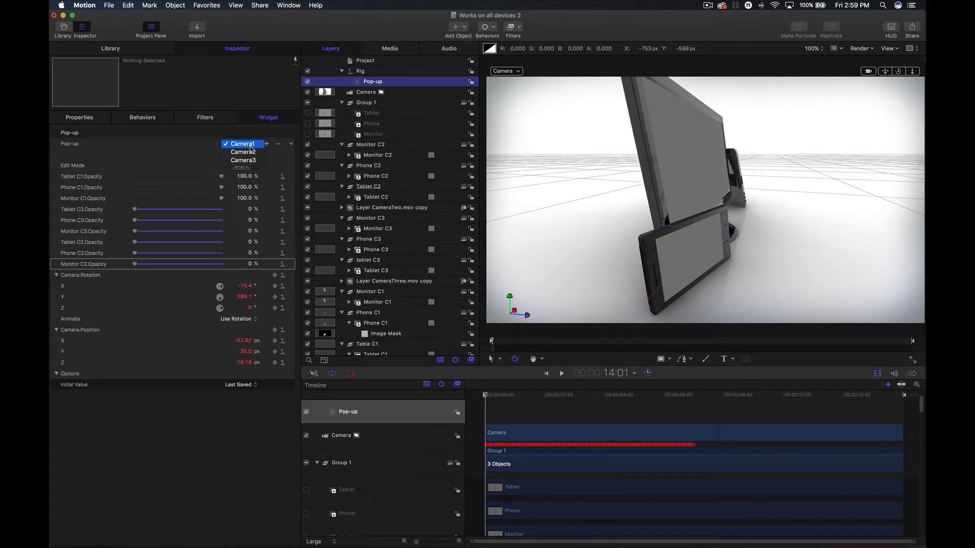
left_click(246, 153)
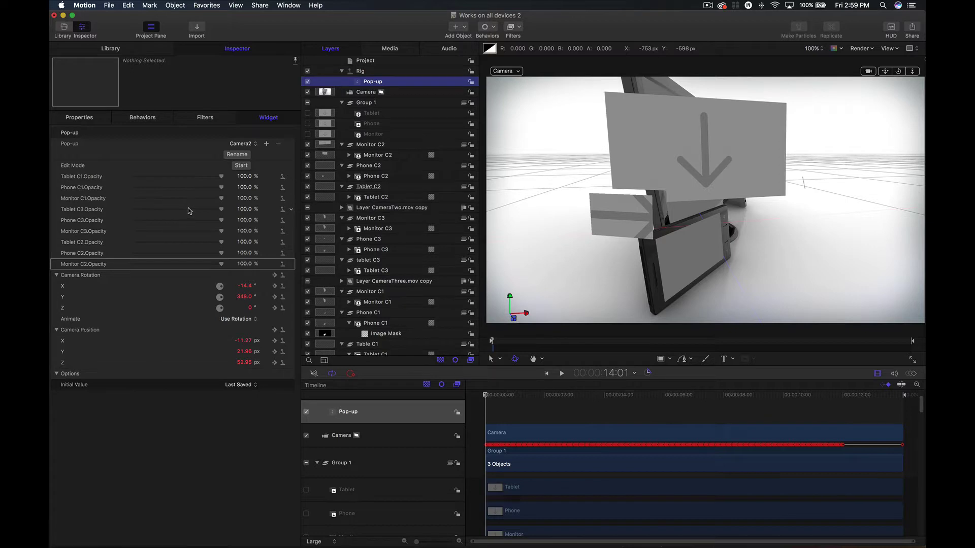
left_click_drag(189, 211, 133, 177)
left_click_drag(163, 220, 114, 233)
Step: In the Pop-up's Camera3 state, set the opacity of the C1 and C2 tablet, phone and monitor clones to 0%
left_click(244, 144)
left_click(241, 152)
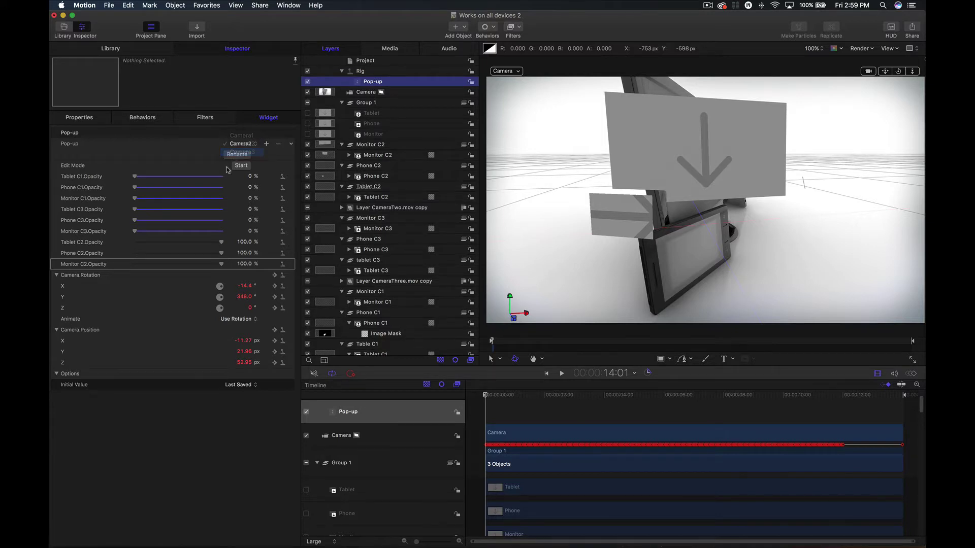
left_click_drag(177, 192, 126, 199)
left_click_drag(169, 244, 136, 255)
left_click_drag(151, 265, 129, 264)
Step: Add the opacity of the CameraTwo.mov copy layer to the rig's Pop-up widget
scroll(455, 174, "down", 1)
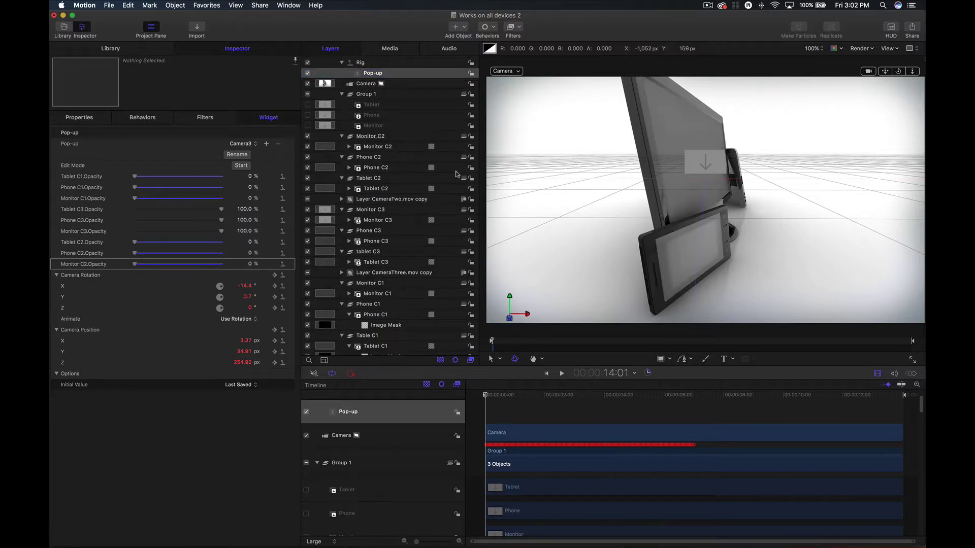
left_click(386, 199)
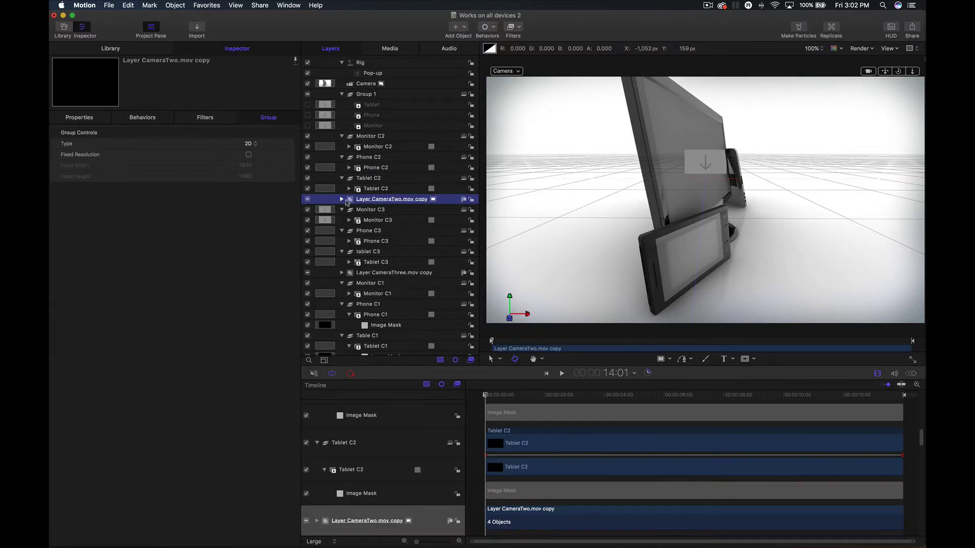
left_click(342, 199)
left_click(379, 242)
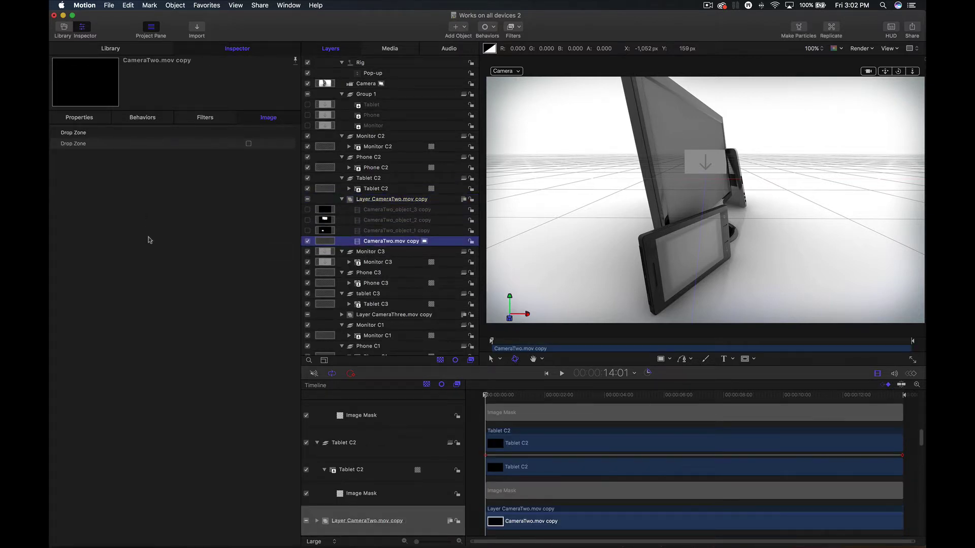
left_click(93, 125)
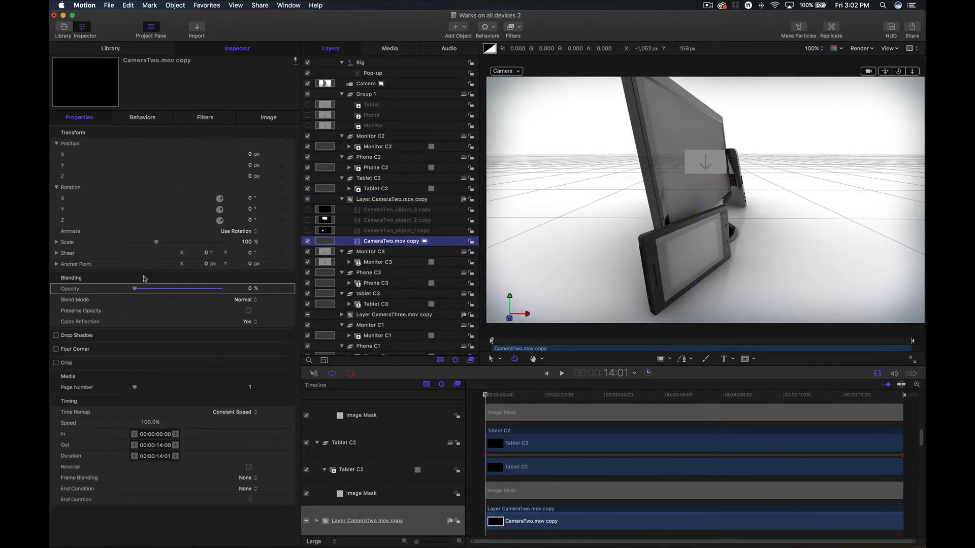
left_click_drag(74, 289, 363, 74)
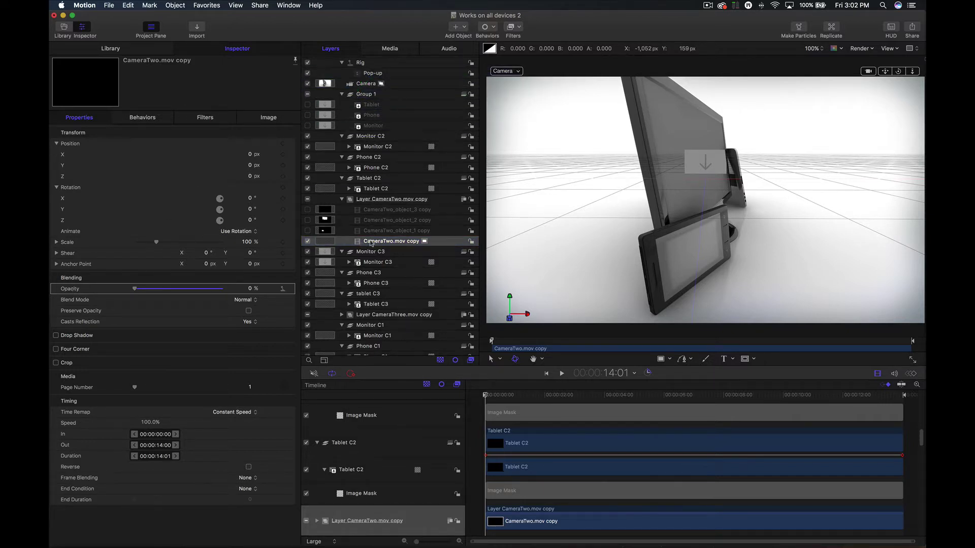
Step: Add the opacity of the CameraThree.mov copy layer to the rig's Pop-up widget
scroll(370, 243, "down", 1)
left_click(371, 299)
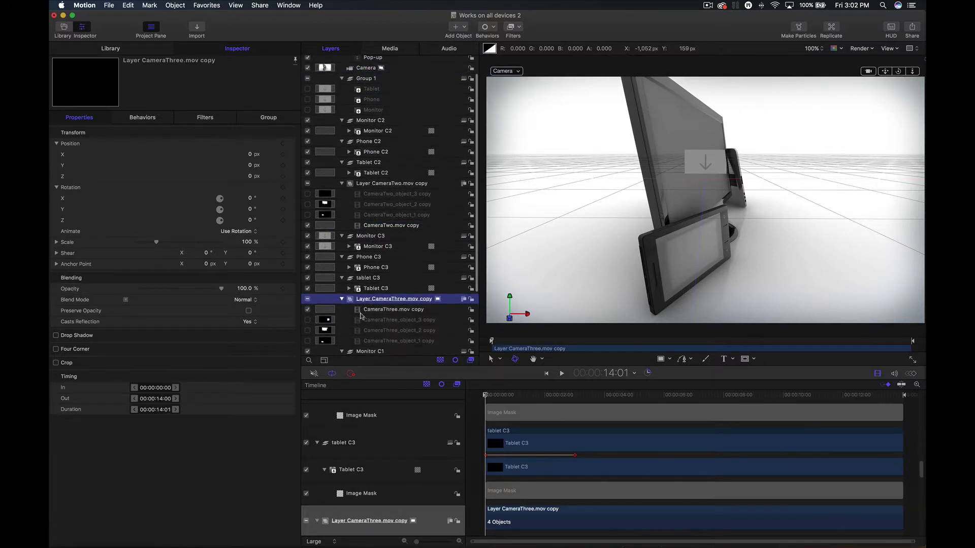
scroll(360, 316, "down", 1)
left_click(372, 299)
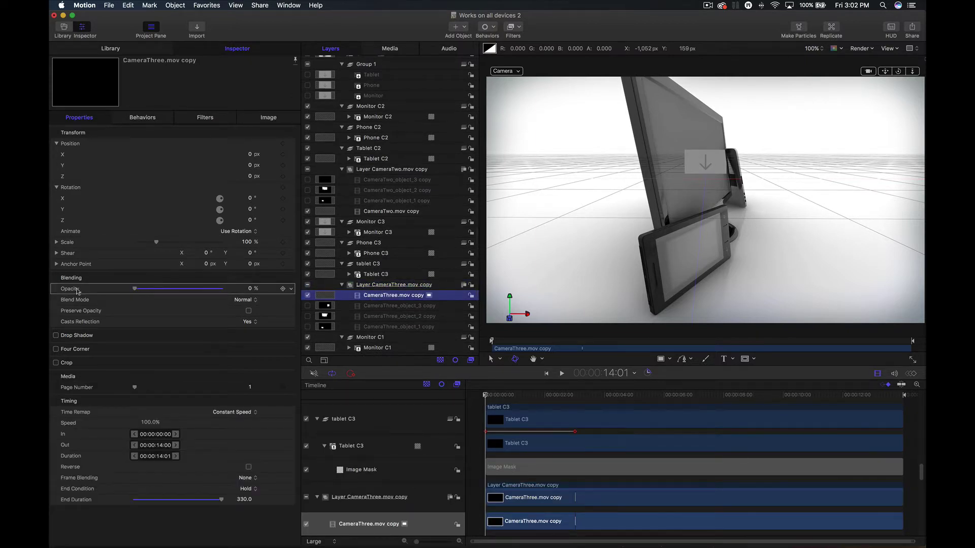
left_click_drag(77, 290, 395, 84)
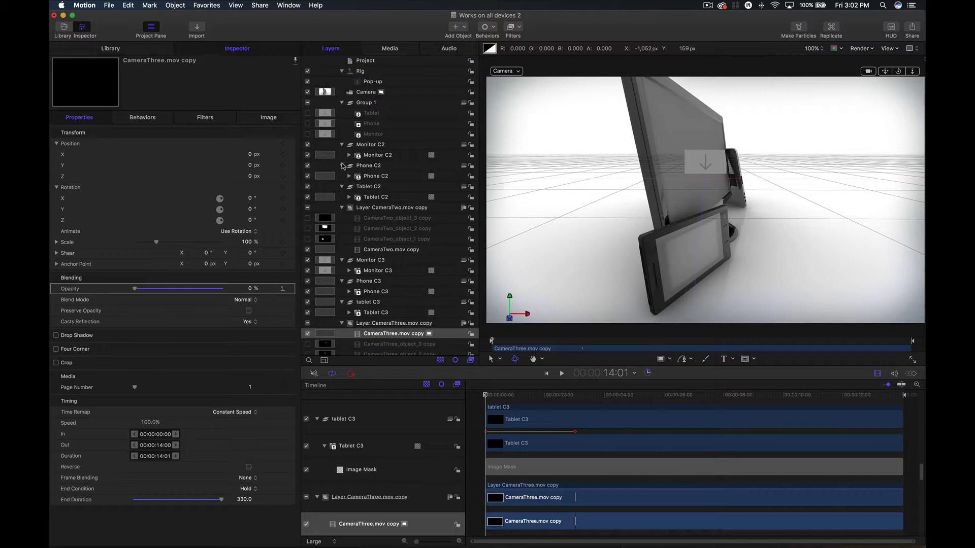
Step: Add the opacity of the CameraOne layer in the last group to the rig's Pop-up widget
scroll(343, 166, "down", 5)
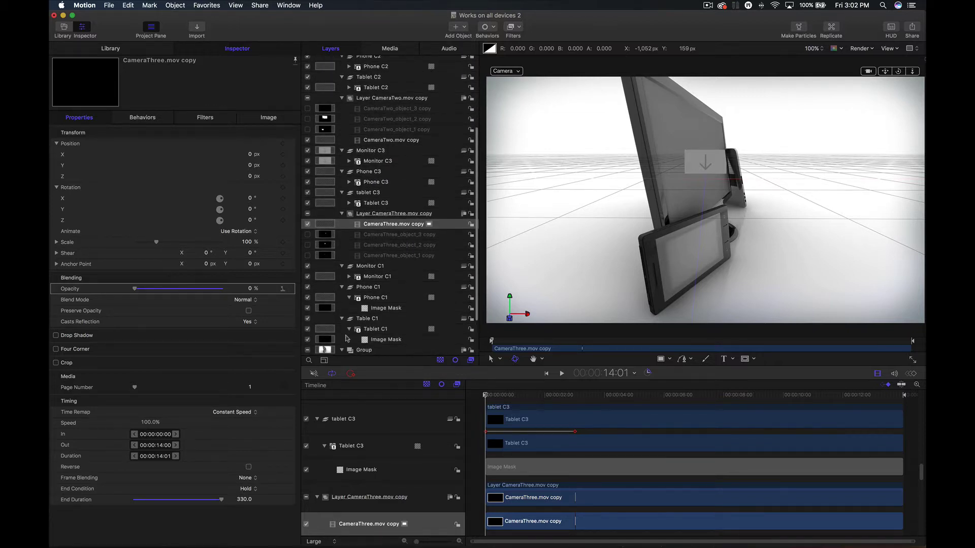
scroll(346, 338, "down", 3)
left_click(381, 350)
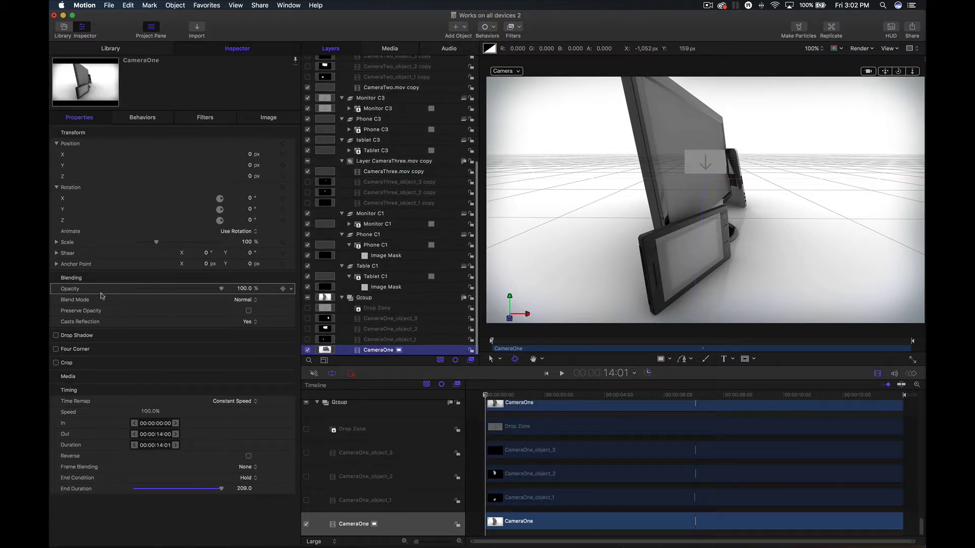
left_click_drag(81, 290, 390, 84)
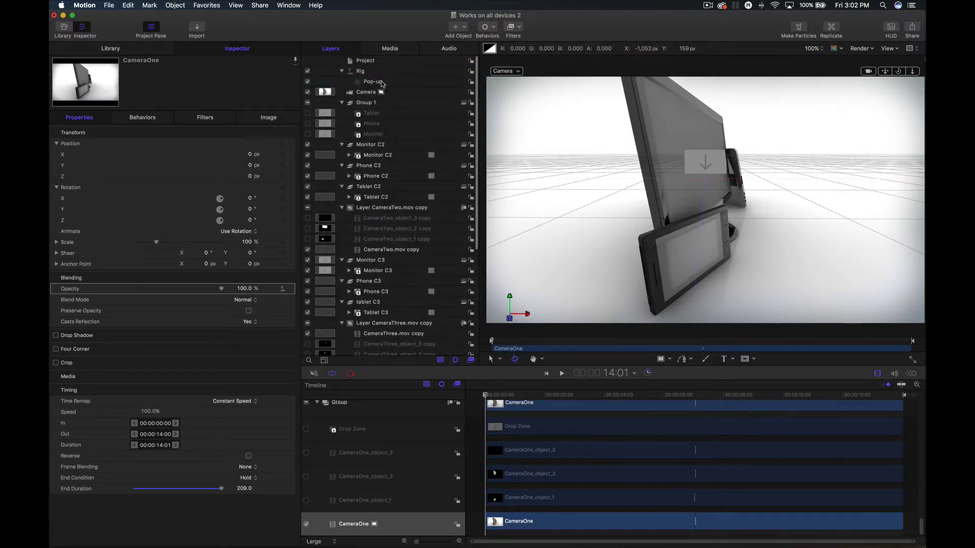
Step: Select the rig's Pop-up widget and switch it to the Camera1 state
left_click(382, 83)
left_click(248, 145)
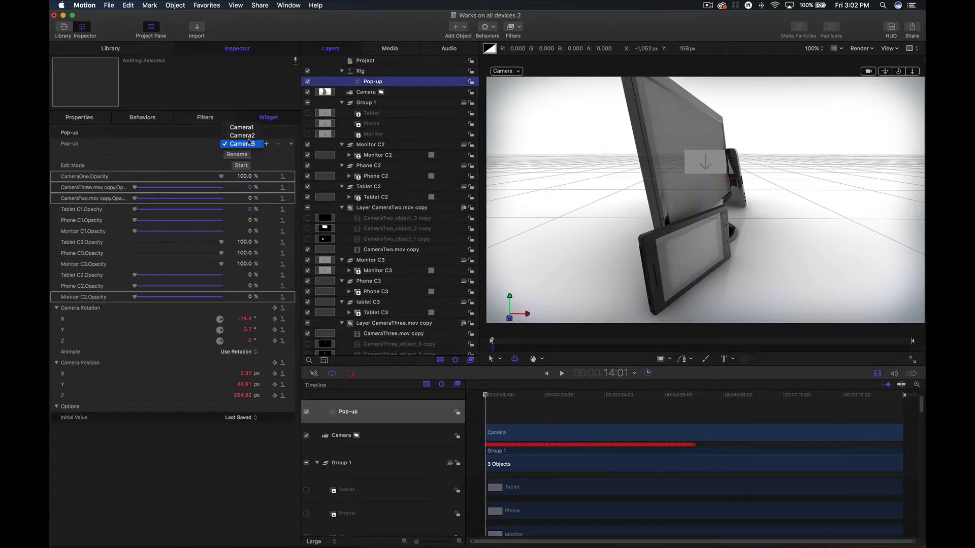
left_click(241, 126)
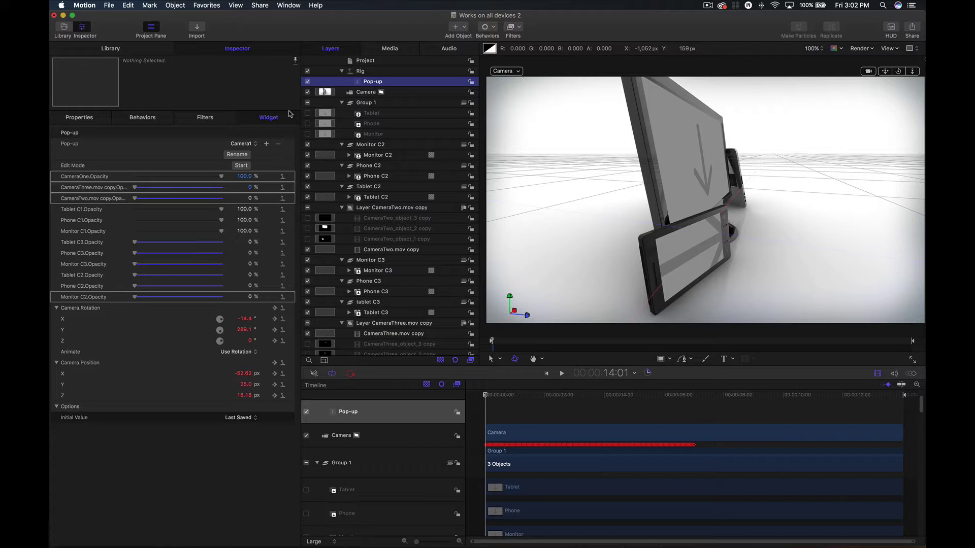
Step: In the Pop-up's Camera2 state, set the CameraTwo.mov copy opacity to 100% and the CameraOne opacity to 0%
left_click(242, 144)
left_click(243, 152)
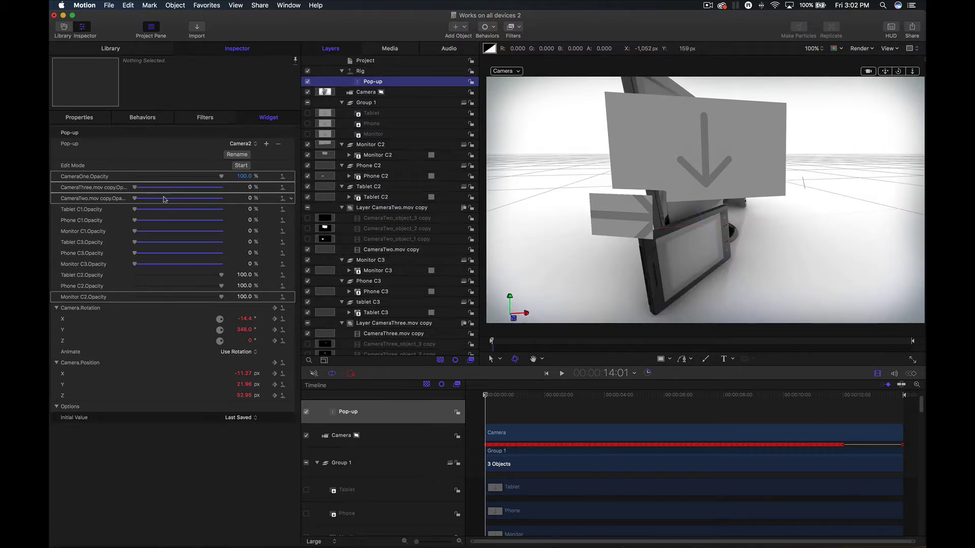
left_click_drag(135, 198, 285, 201)
left_click_drag(220, 177, 135, 177)
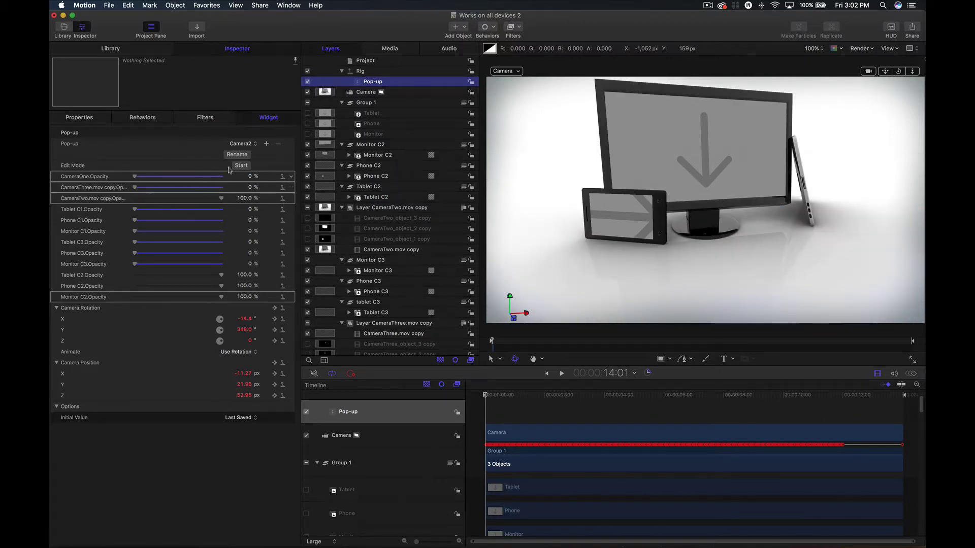
Step: In the Pop-up's Camera3 state, set the CameraThree.mov copy opacity to 100% and the CameraOne opacity to 0%
left_click(242, 144)
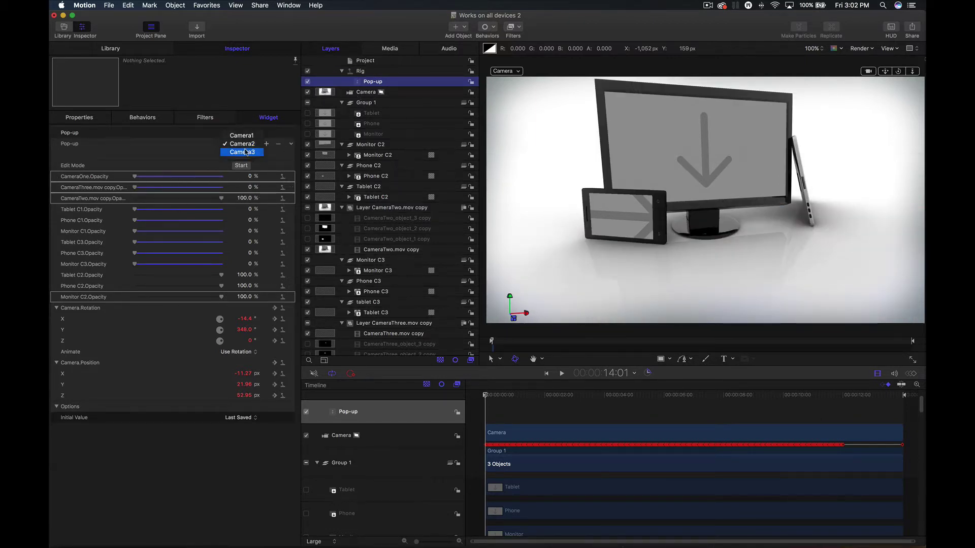
left_click(243, 153)
left_click_drag(135, 187, 76, 179)
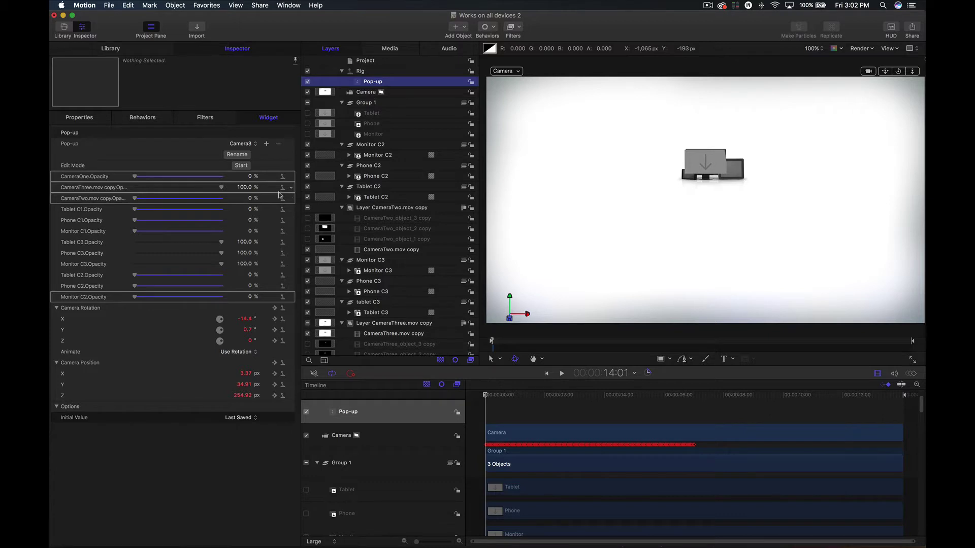
Step: Check the Camera2, Camera1 and Camera3 states of the Pop-up, scrubbing the timeline to examine which layers show
left_click(240, 145)
left_click(243, 135)
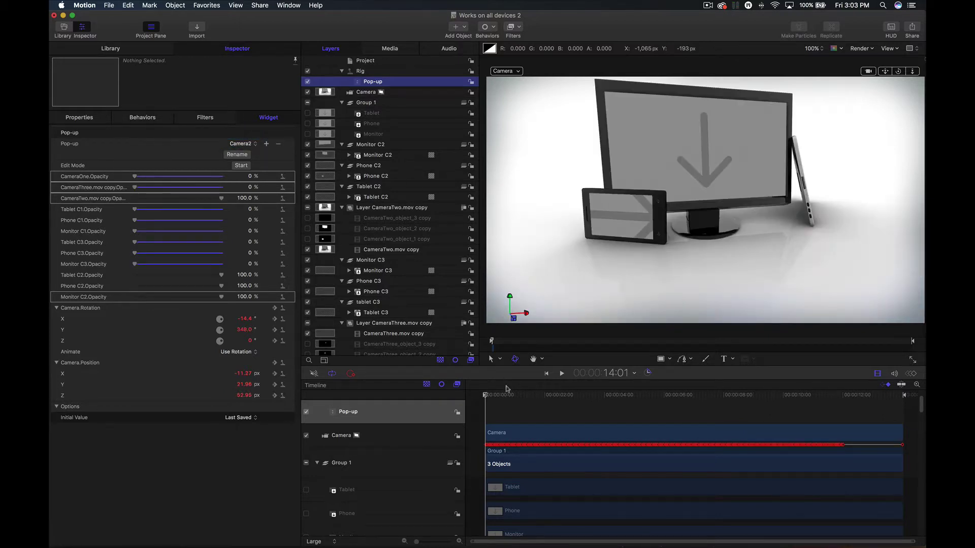
left_click_drag(507, 394, 478, 388)
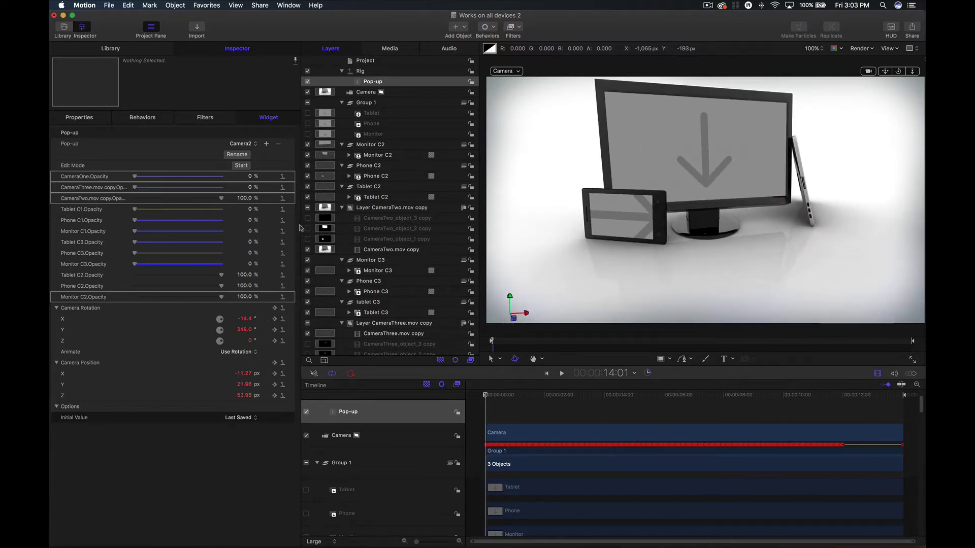
left_click(249, 144)
left_click(243, 136)
mouse_move(552, 391)
left_mouse_down()
mouse_move(538, 394)
mouse_move(803, 394)
mouse_move(477, 387)
mouse_move(713, 394)
mouse_move(569, 394)
left_mouse_up()
left_click(240, 144)
left_click(243, 160)
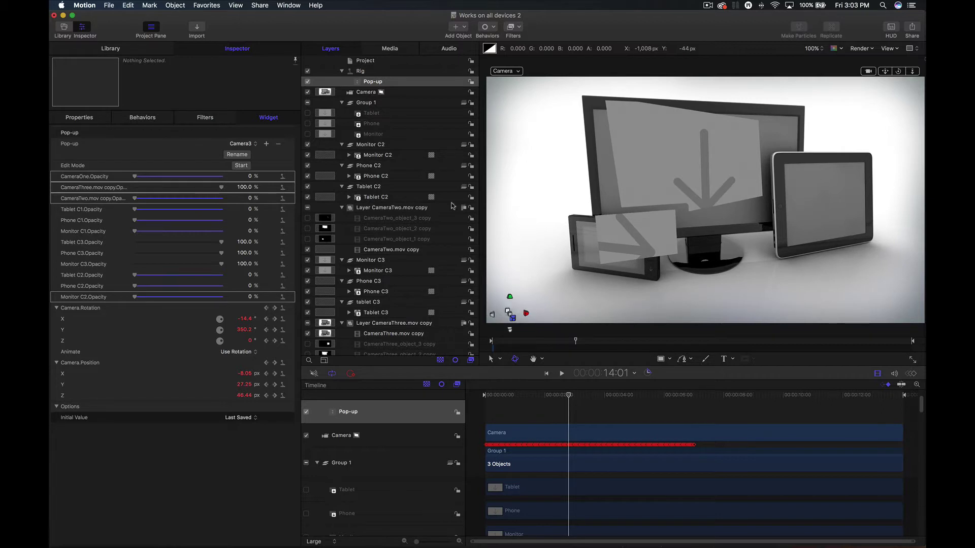
left_click(707, 5)
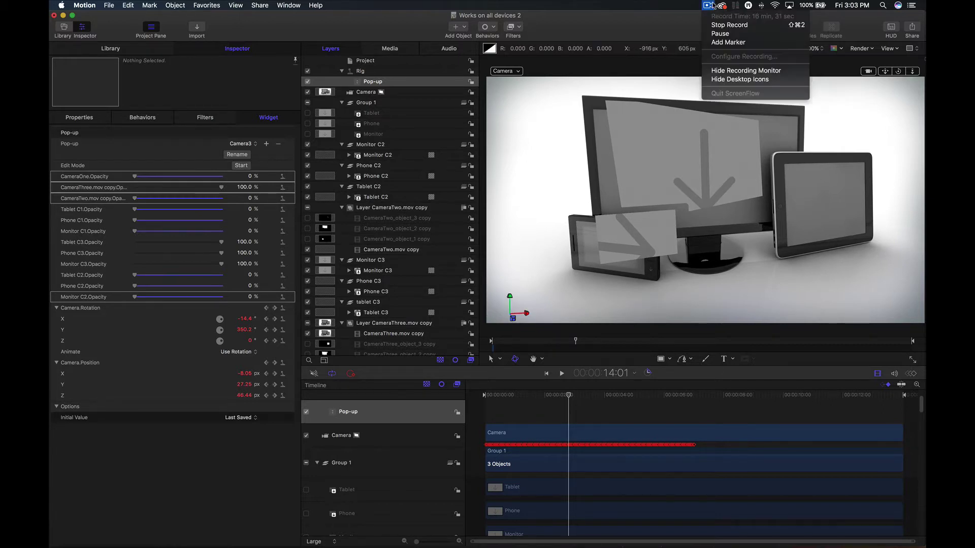
left_click(720, 33)
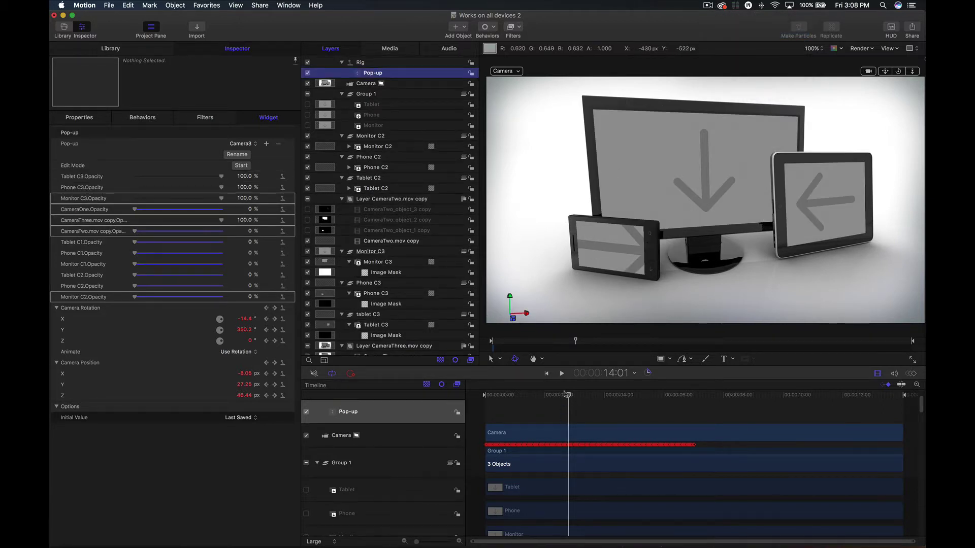
Step: Scrub through the animation in the Camera3, Camera2 and Camera1 states to examine how the screens fit the devices
left_click_drag(568, 396, 535, 397)
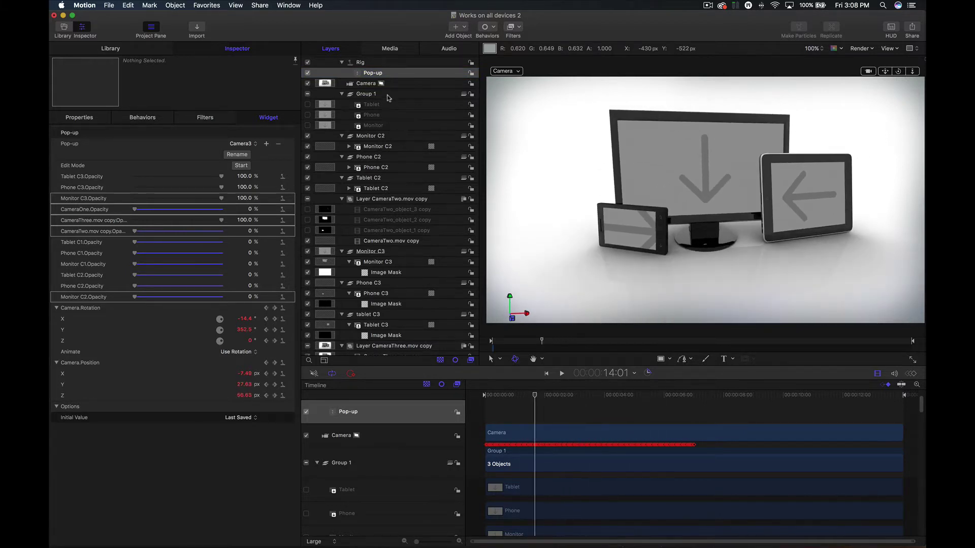
left_click(254, 144)
left_click(243, 135)
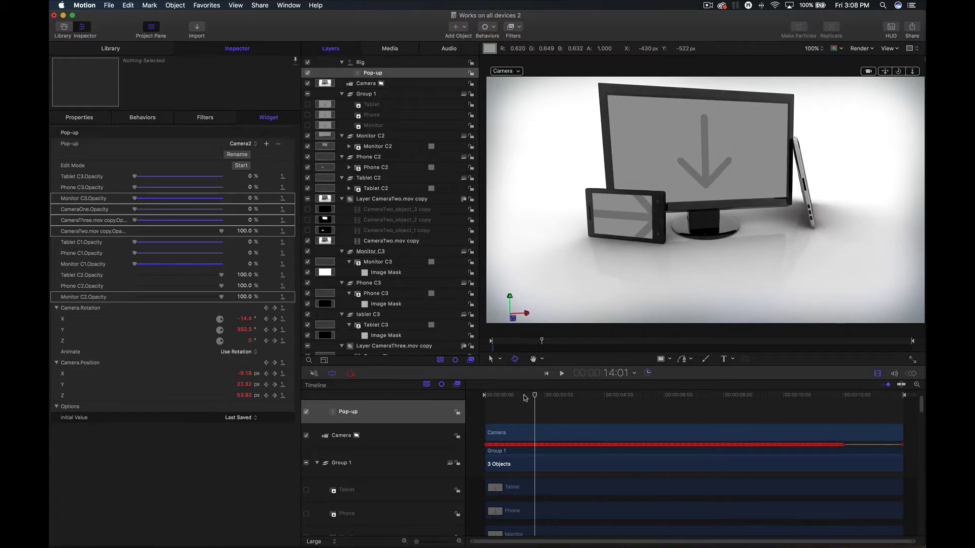
left_click_drag(524, 397, 770, 397)
left_click(241, 144)
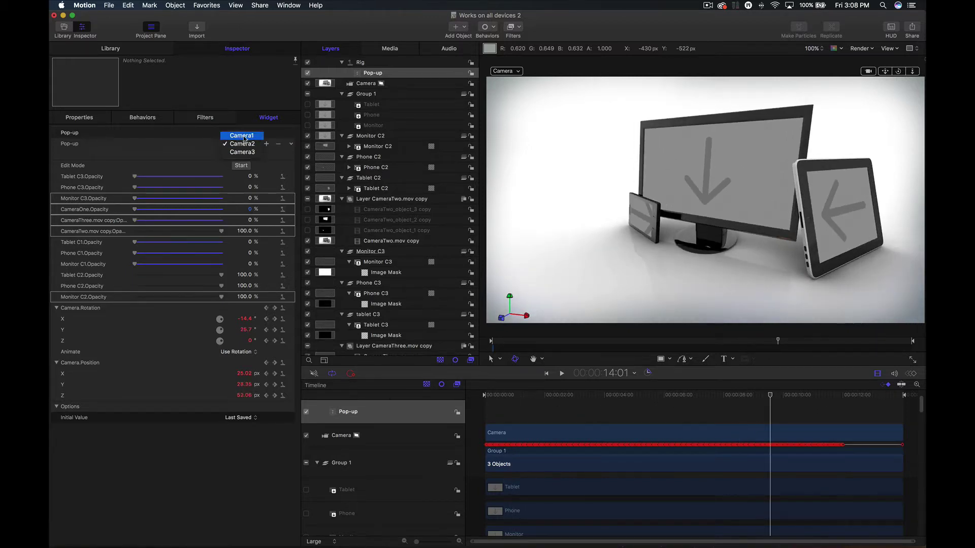
left_click(242, 134)
left_click_drag(517, 397, 660, 395)
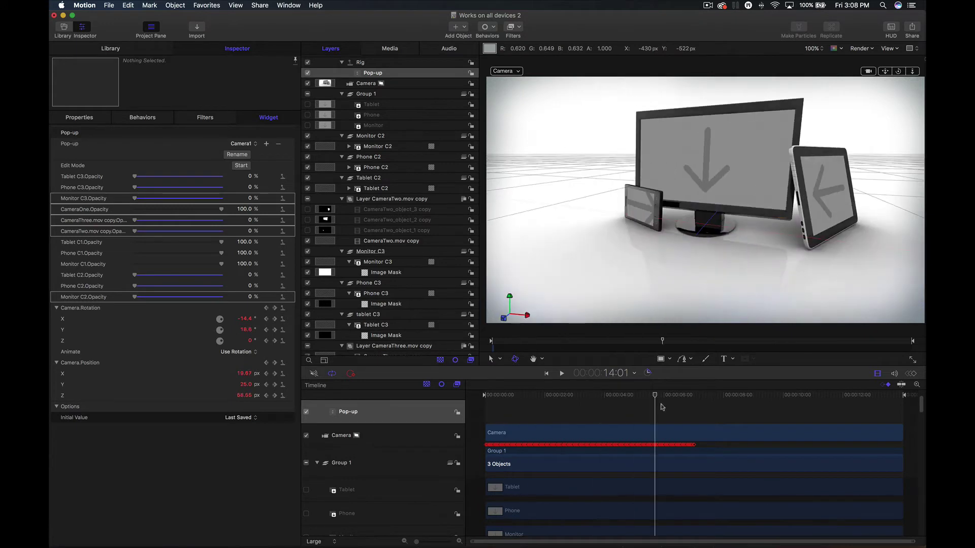
Step: Publish the rig's Pop-up widget parameter
left_click(360, 62)
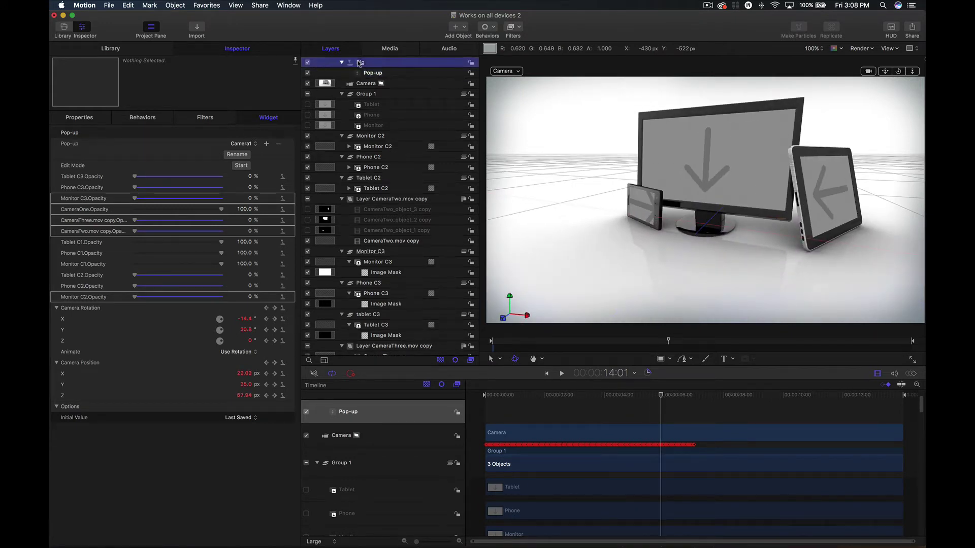
scroll(376, 63, "up", 1)
left_click(376, 63)
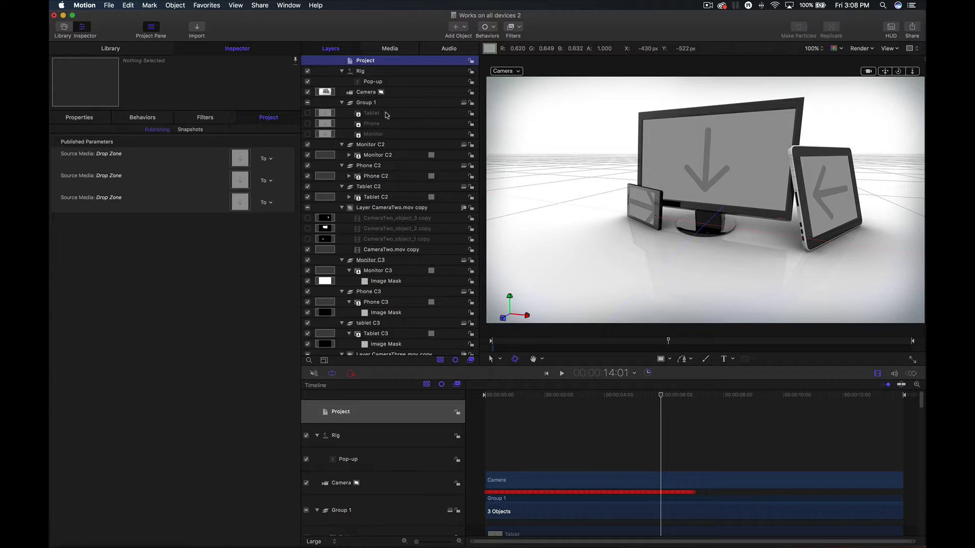
left_click(391, 84)
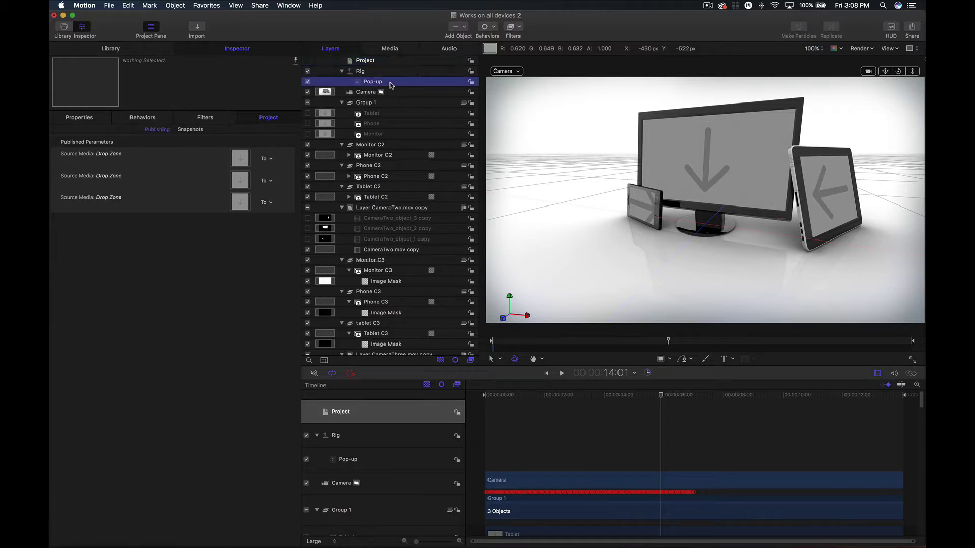
left_click(290, 145)
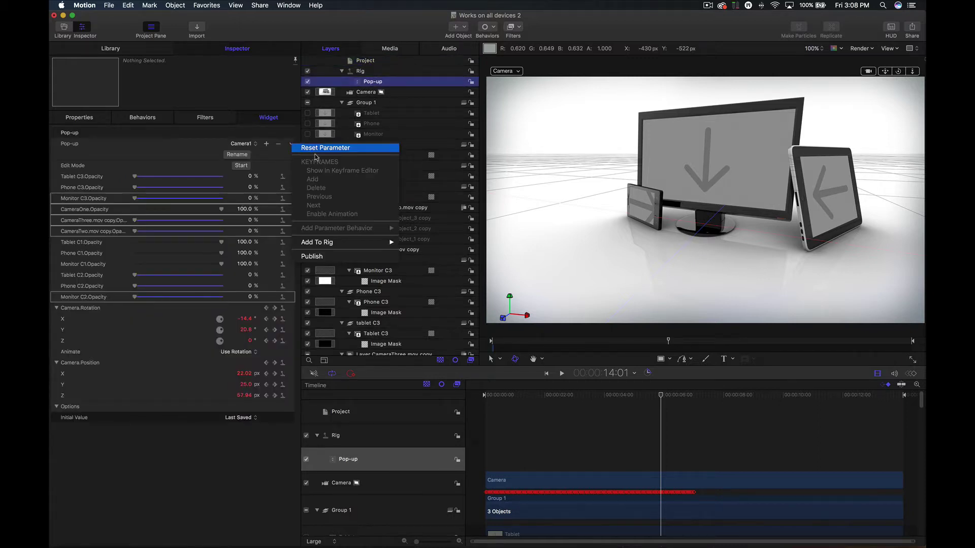
left_click(331, 257)
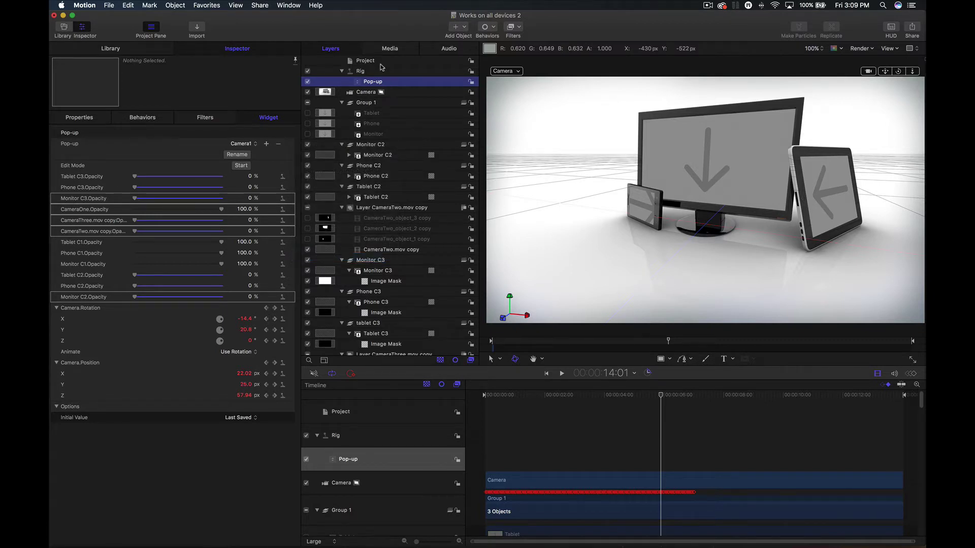
Step: Rename the project's published Pop-up parameter to Camera Angle and place it first among the published parameters
left_click(375, 60)
double_click(76, 218)
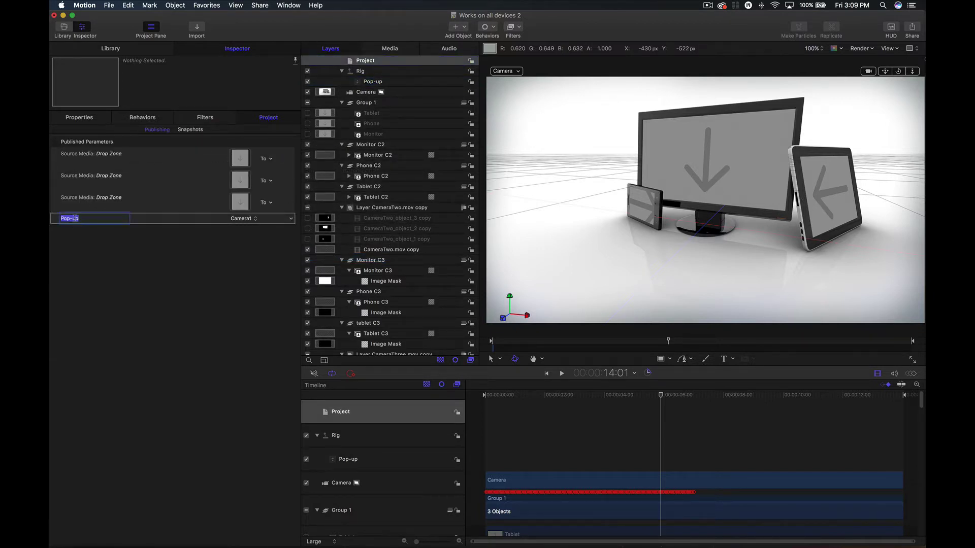
type("Camera Angles")
key("Return")
left_click_drag(81, 217, 131, 154)
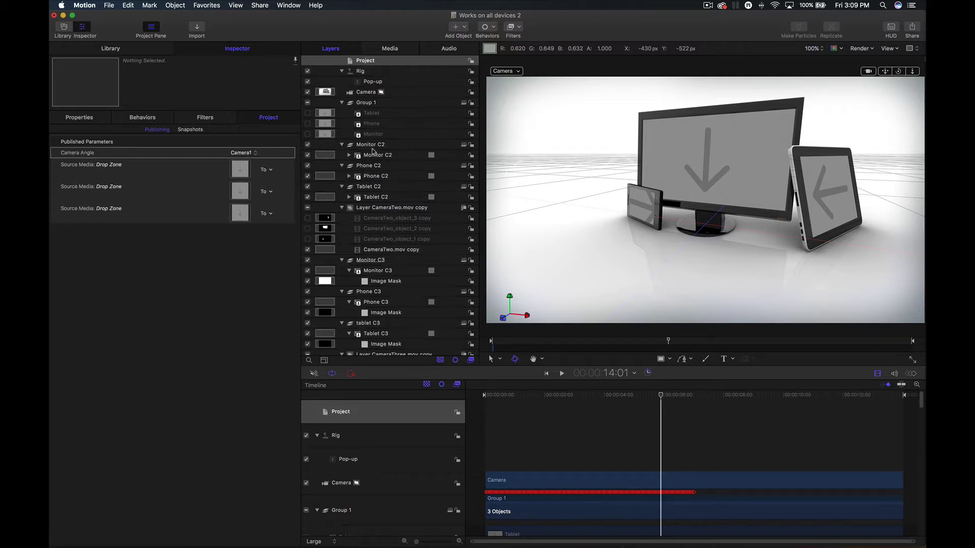
Step: Publish the Pan and Scale parameters of the Tablet drop zone in Group 1
left_click(374, 114)
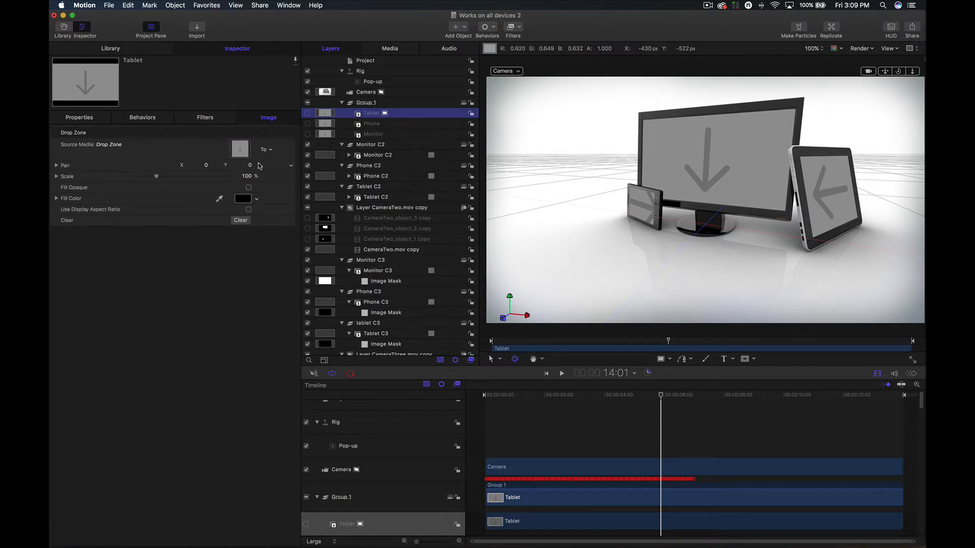
left_click(78, 167)
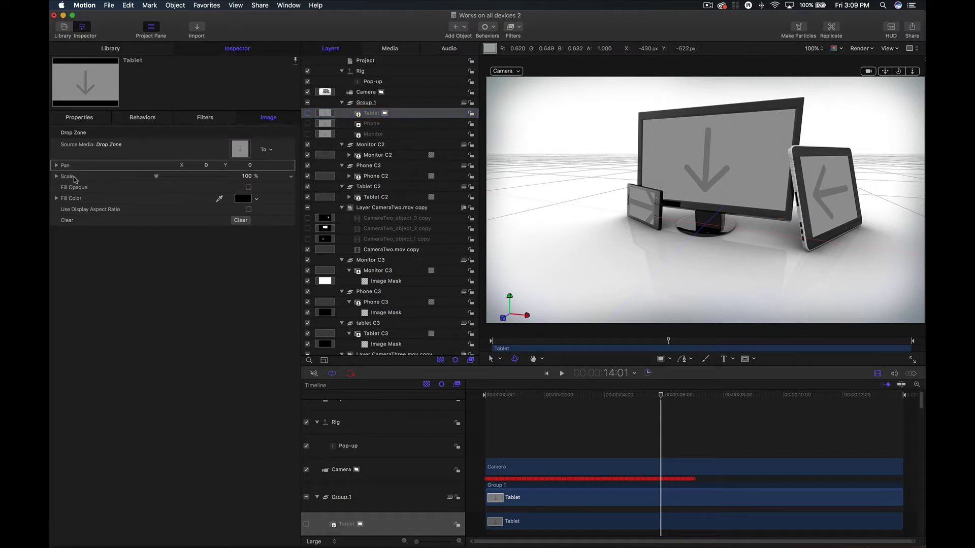
left_click(291, 168)
left_click(310, 277)
left_click(290, 176)
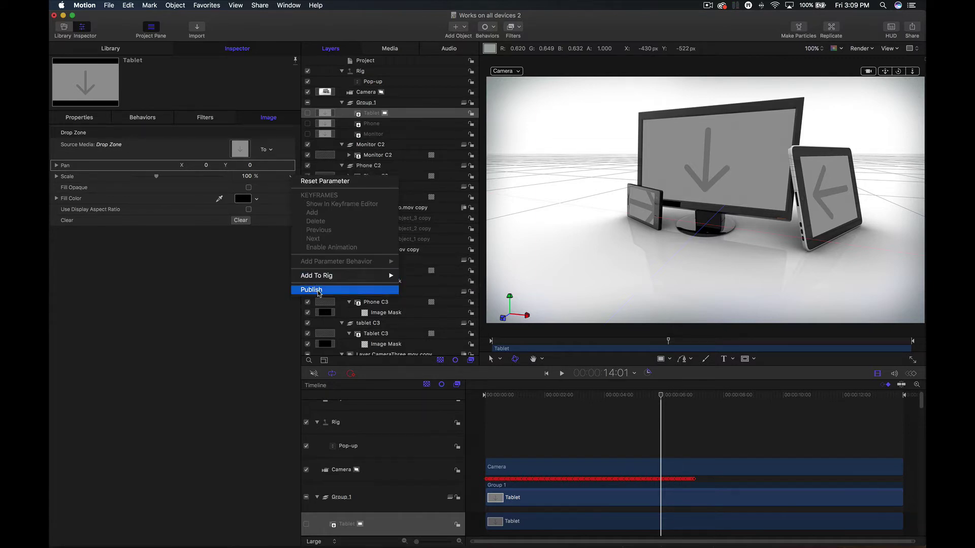
left_click(310, 290)
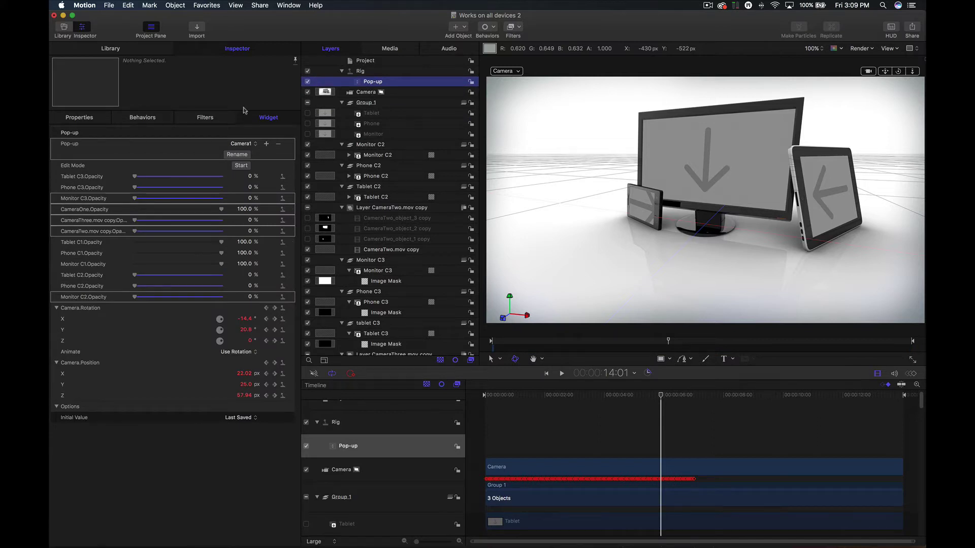
Step: Reorder the project's published parameters so that the tablet's Scale comes before its Pan
left_click(373, 60)
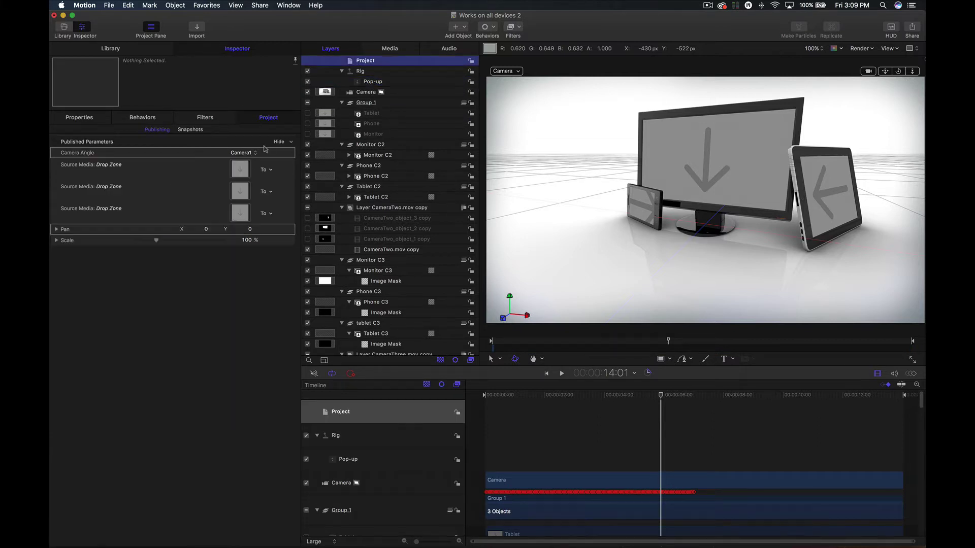
left_click(66, 231)
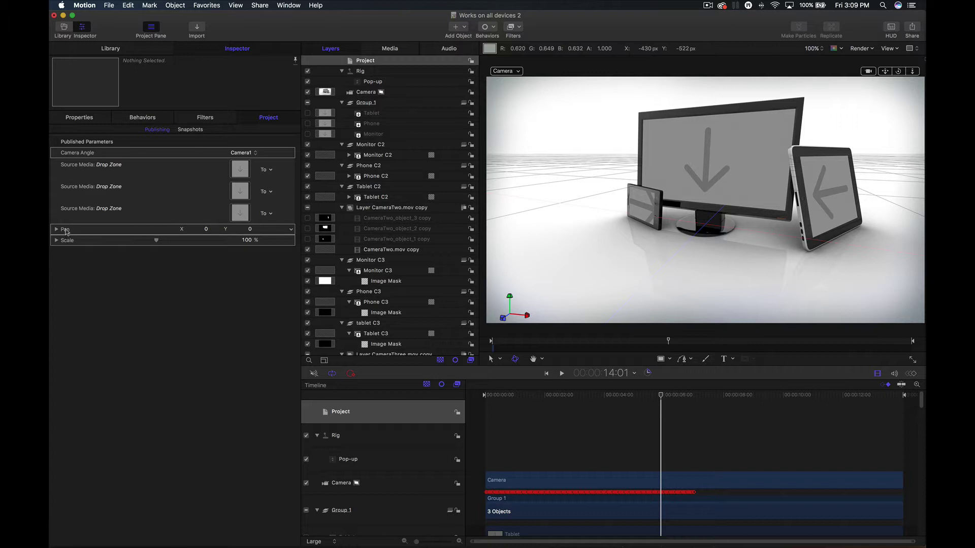
mouse_move(66, 231)
left_mouse_down()
mouse_move(83, 182)
mouse_move(78, 224)
left_mouse_up()
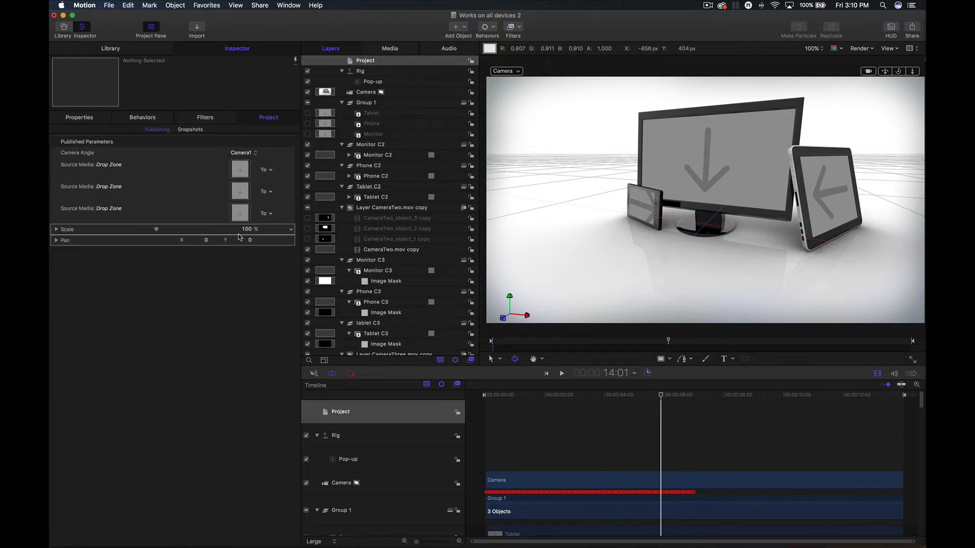
left_click(262, 220)
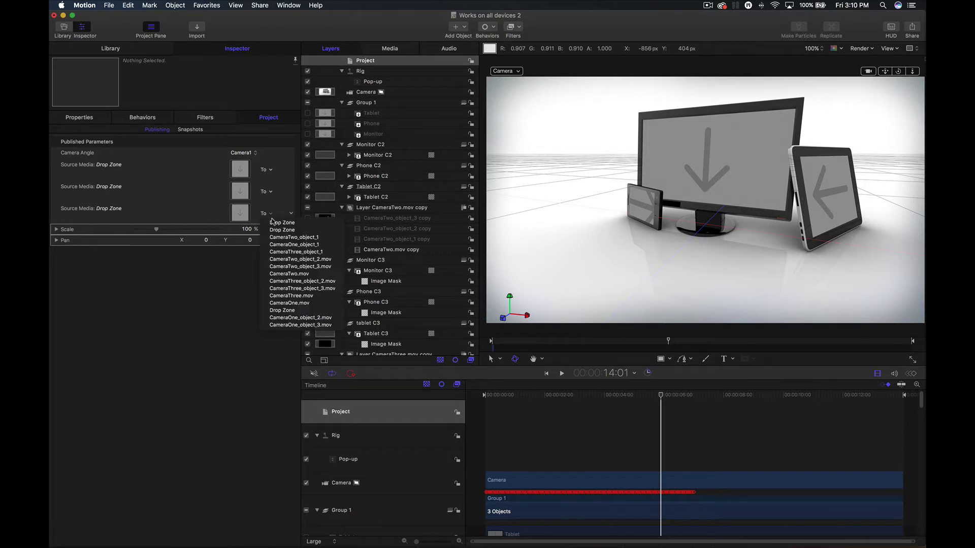
left_click(288, 246)
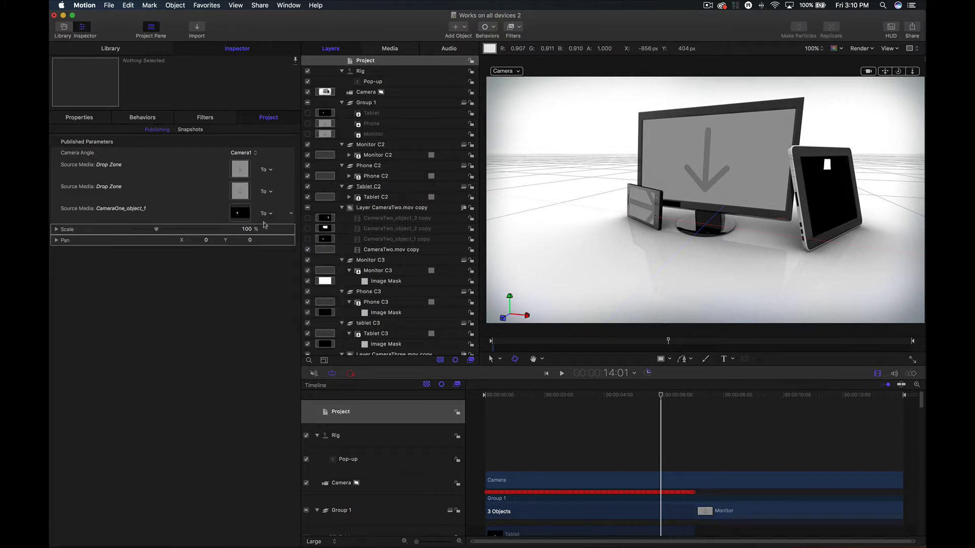
key("super+z")
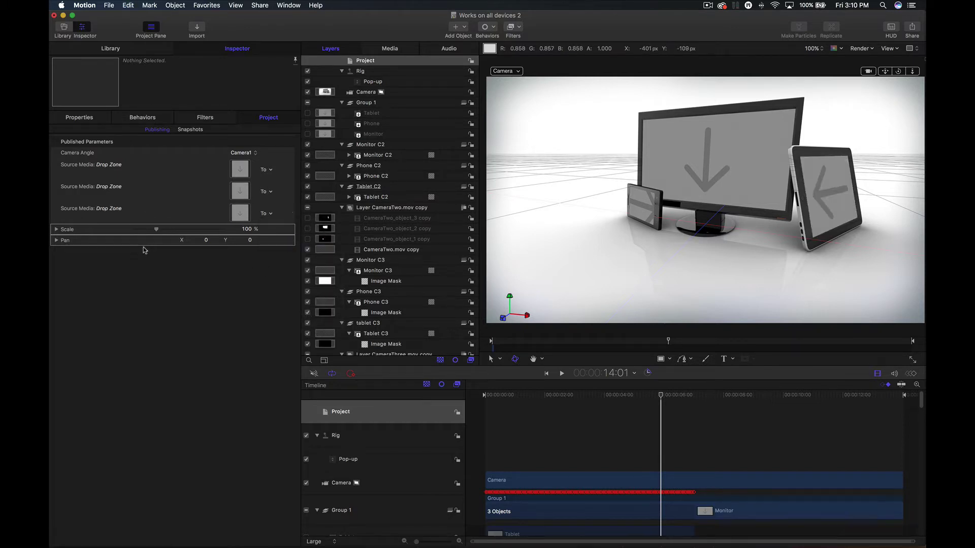
Step: Rename the tablet's published parameters to Tablet Scale and Tablet Pan
double_click(70, 231)
type("Tablet")
key("Return")
double_click(65, 240)
key("Return")
Step: Publish the Pan and Scale parameters of the Phone drop zone in Group 1
left_click(368, 126)
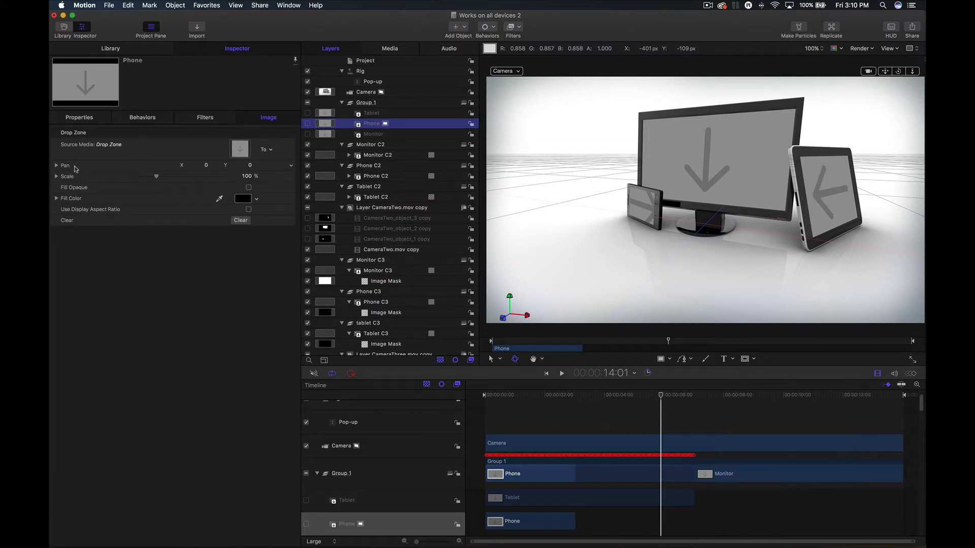
left_click(290, 165)
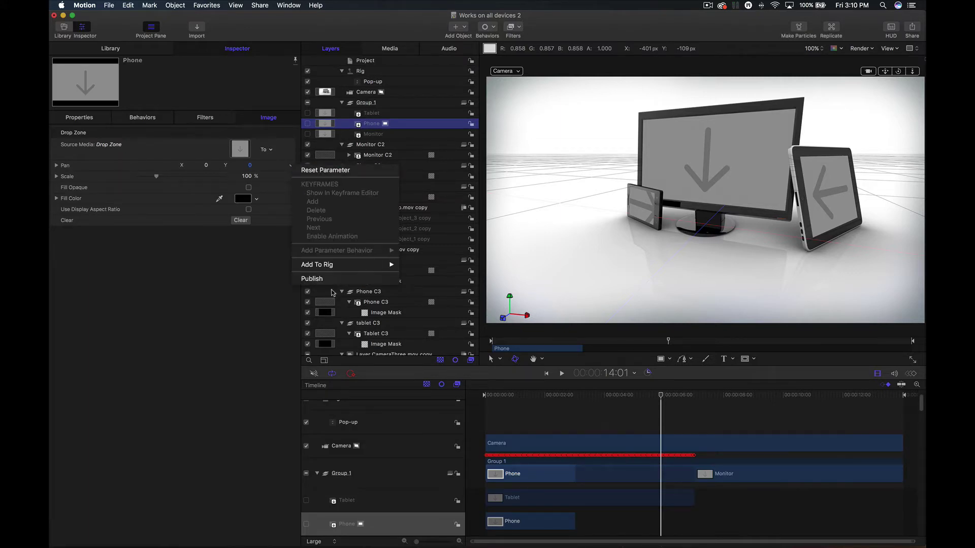
left_click(329, 280)
left_click(290, 176)
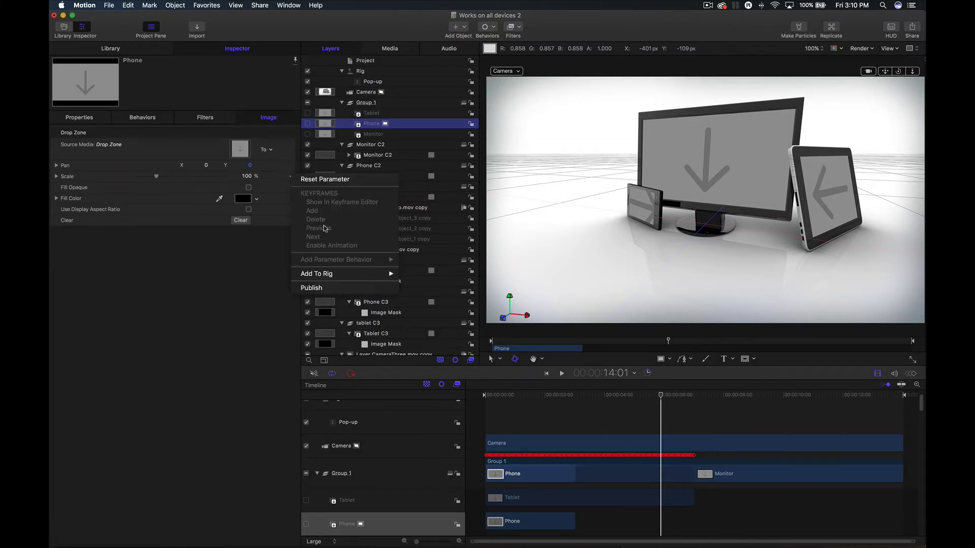
left_click(331, 287)
Step: Move the phone's published Pan and Scale parameters directly below the second drop zone in the project's published parameters
left_click(384, 61)
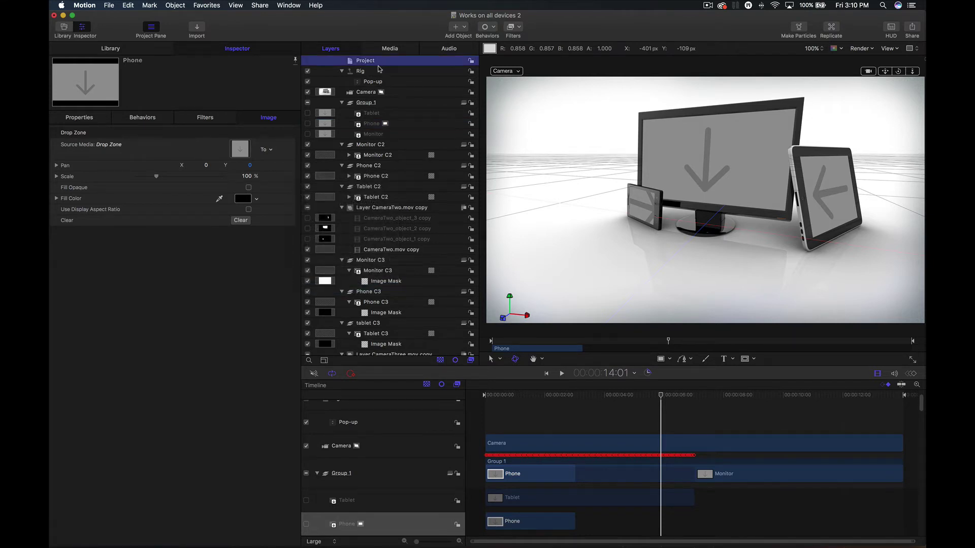
left_click(69, 251)
left_click(70, 263, "shift")
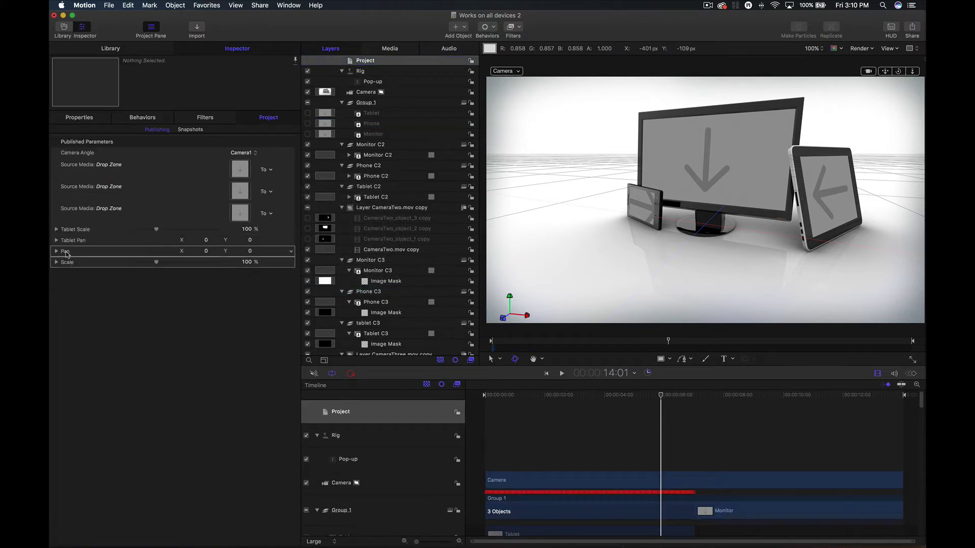
left_click_drag(66, 250, 76, 219)
left_click(289, 191)
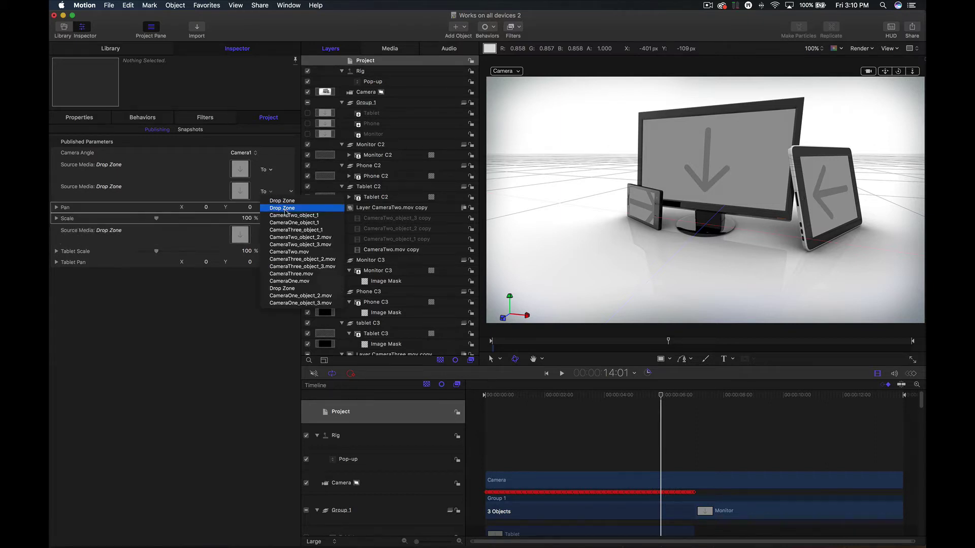
left_click(288, 215)
key("super+z")
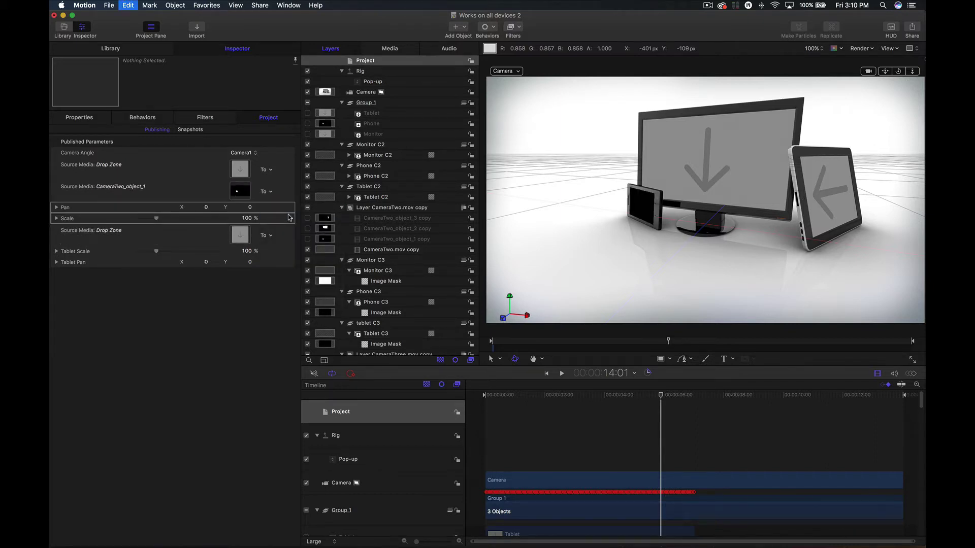
Step: Rename the phone's published Pan and Scale parameters to Phone Pan and Phone Scale
double_click(65, 205)
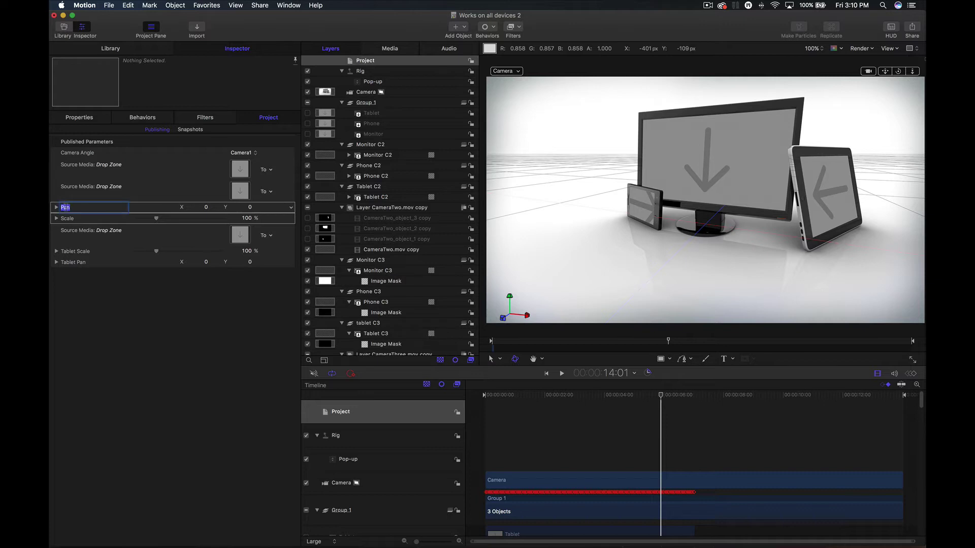
type("Phone Pan")
key("Return")
double_click(66, 219)
type("Phone Scale")
key("Return")
Step: Reorder the published parameters so that Phone Scale comes before Phone Pan
left_click(57, 208)
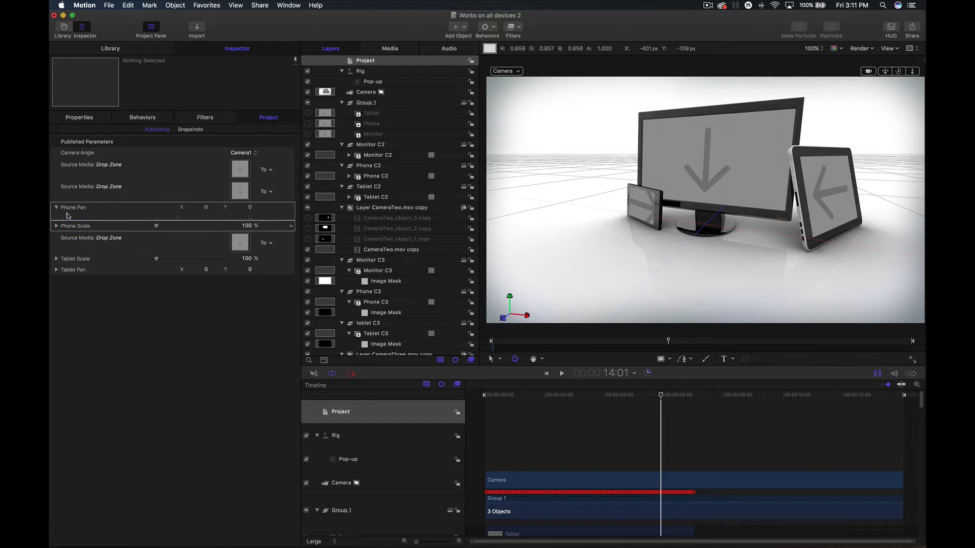
left_click(57, 207)
left_click_drag(71, 219, 76, 207)
Step: Publish the Pan and Scale parameters of the Monitor drop zone in Group 1
left_click(372, 134)
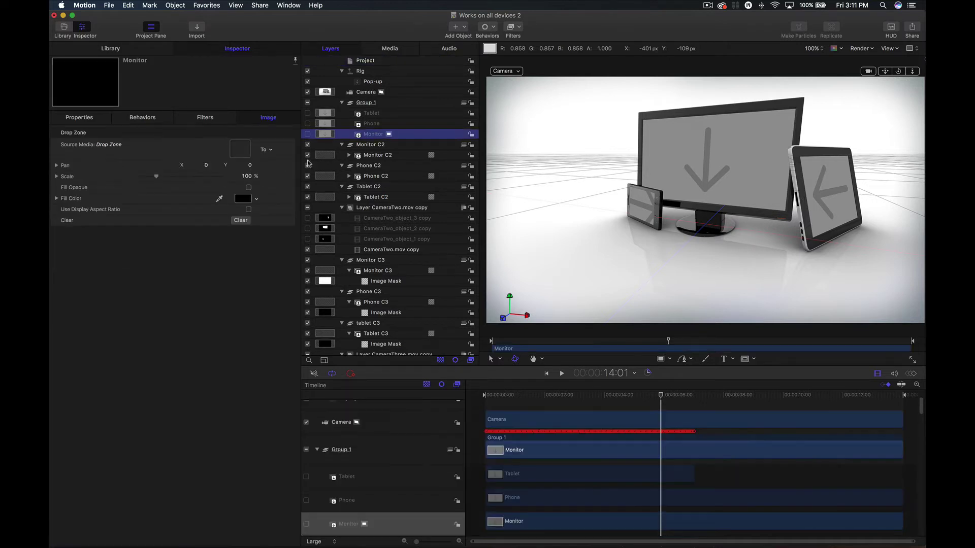
left_click(292, 167)
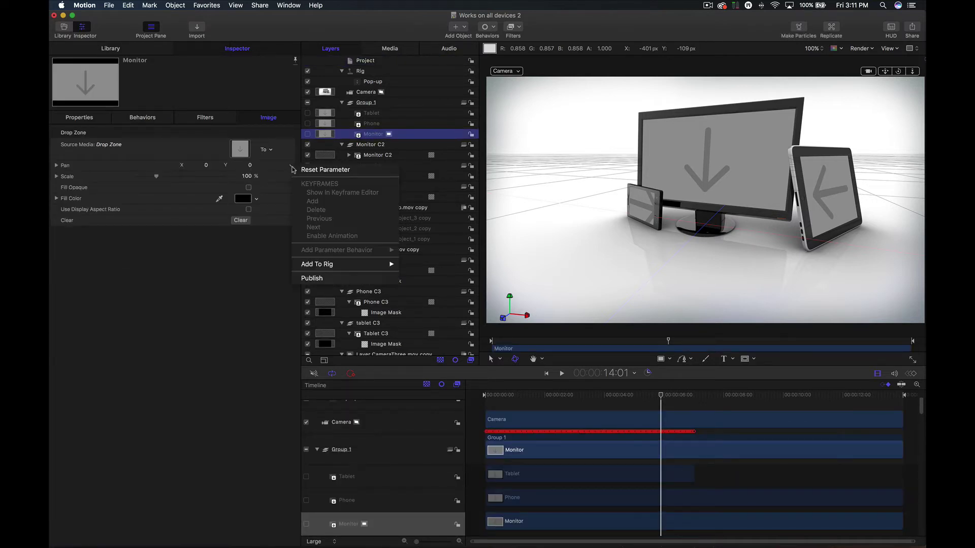
left_click(324, 277)
left_click(290, 177)
left_click(329, 287)
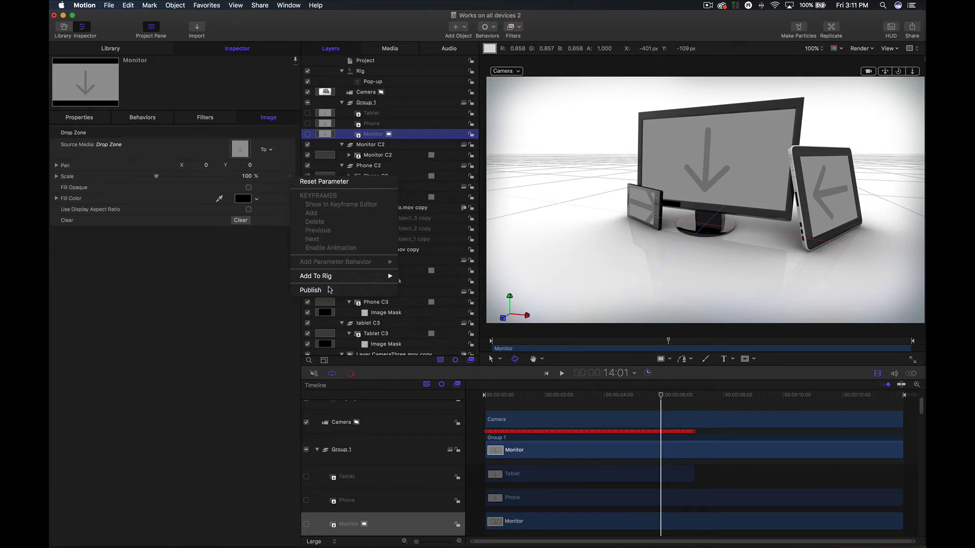
Step: Move the monitor's published Scale and Pan below the first drop zone in the project's published parameters, with Scale before Pan
left_click(368, 61)
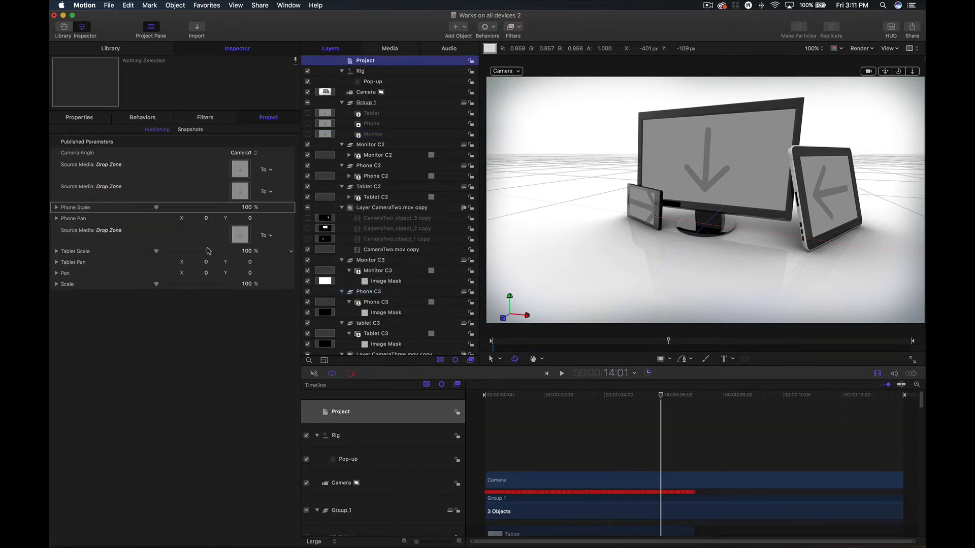
left_click(71, 274)
left_click_drag(66, 285, 93, 187)
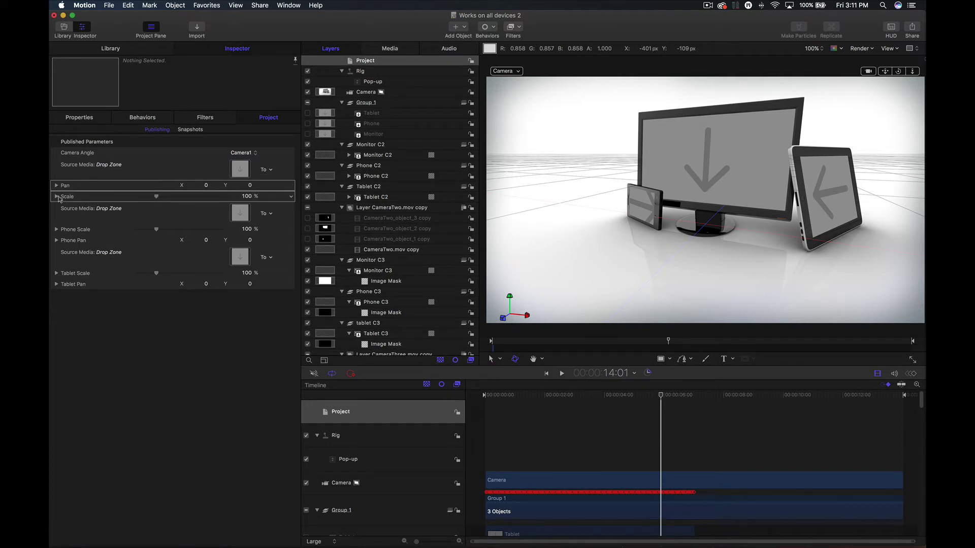
mouse_move(58, 201)
left_mouse_down()
mouse_move(63, 207)
mouse_move(70, 187)
left_mouse_up()
Step: Rename the monitor's published parameters to Monitor Scale and Monitor Pan
double_click(67, 186)
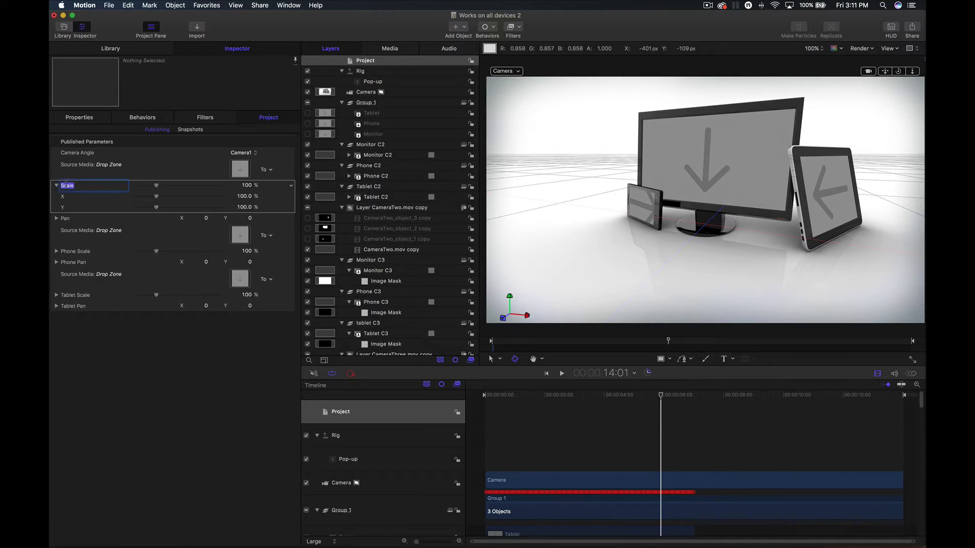
type("Monitor")
key("Return")
double_click(65, 218)
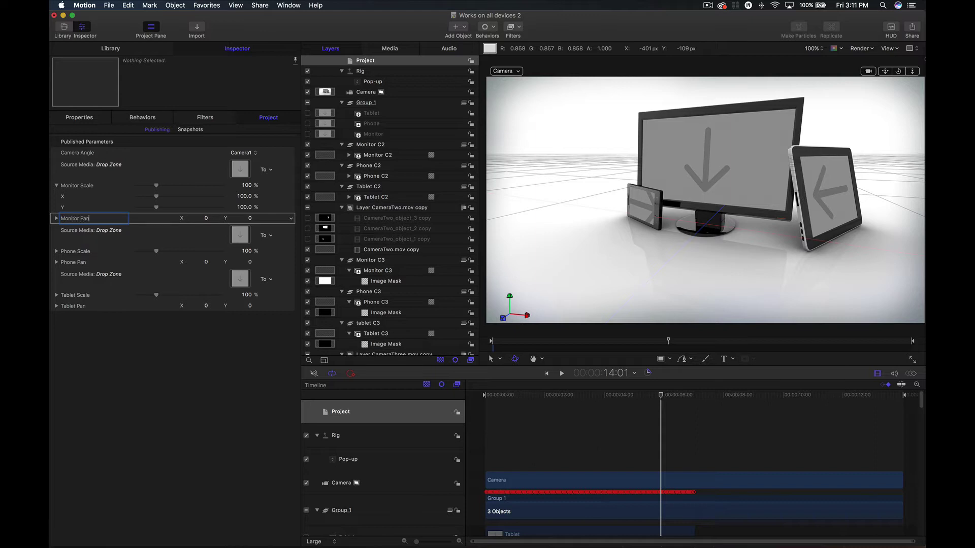
type("Monitor Pan")
key("Return")
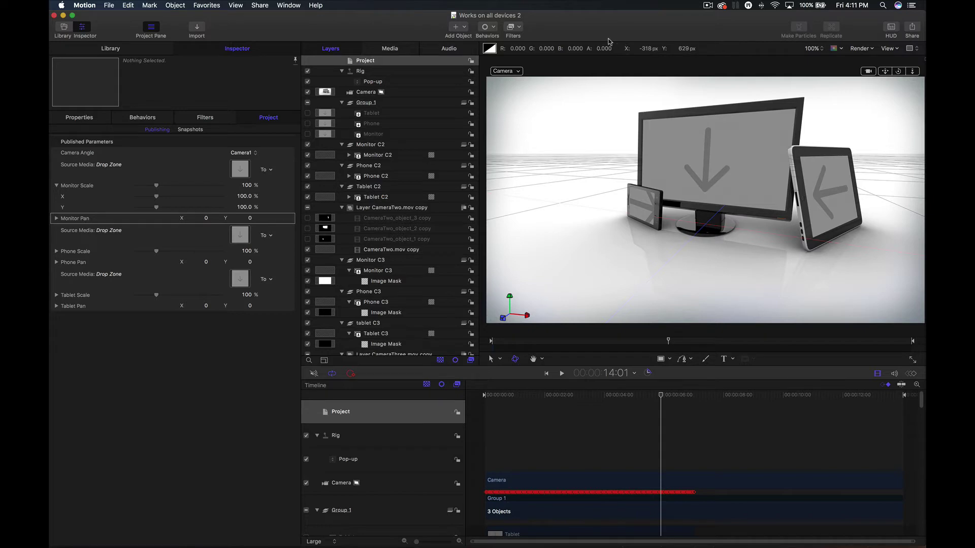
Step: Switch to Final Cut Pro and look through the installed generators for WORKS ON ALL DEVICES
key("super+h")
mouse_move(263, 547)
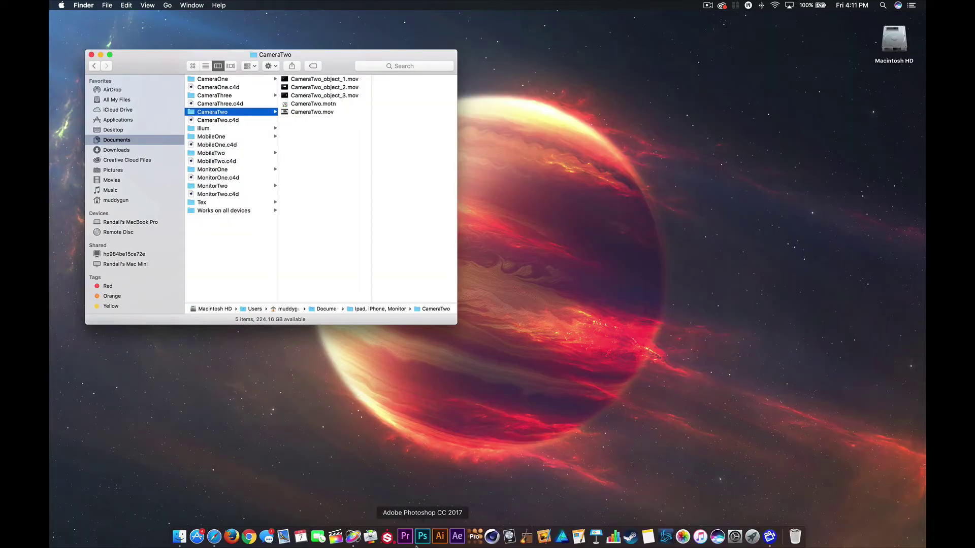
left_click(337, 539)
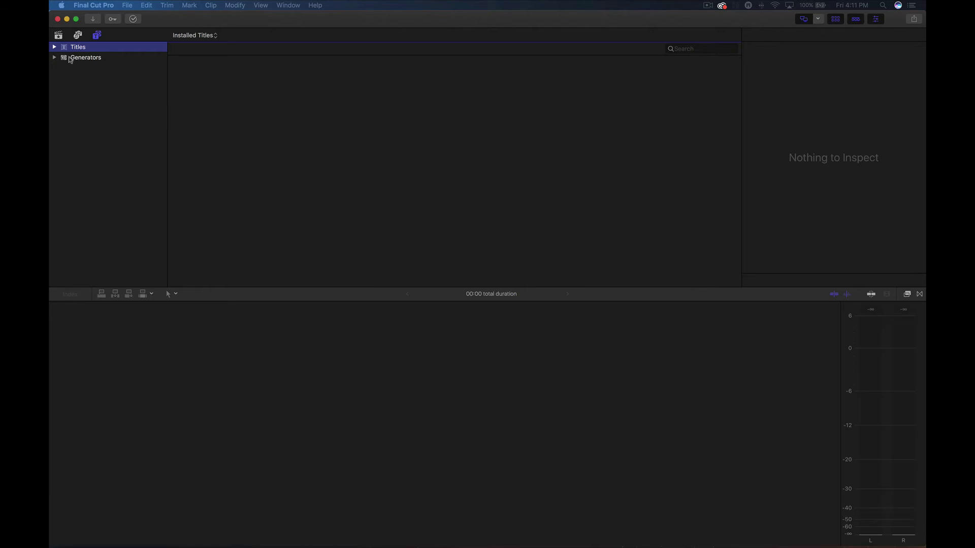
left_click(71, 58)
scroll(575, 207, "down", 3)
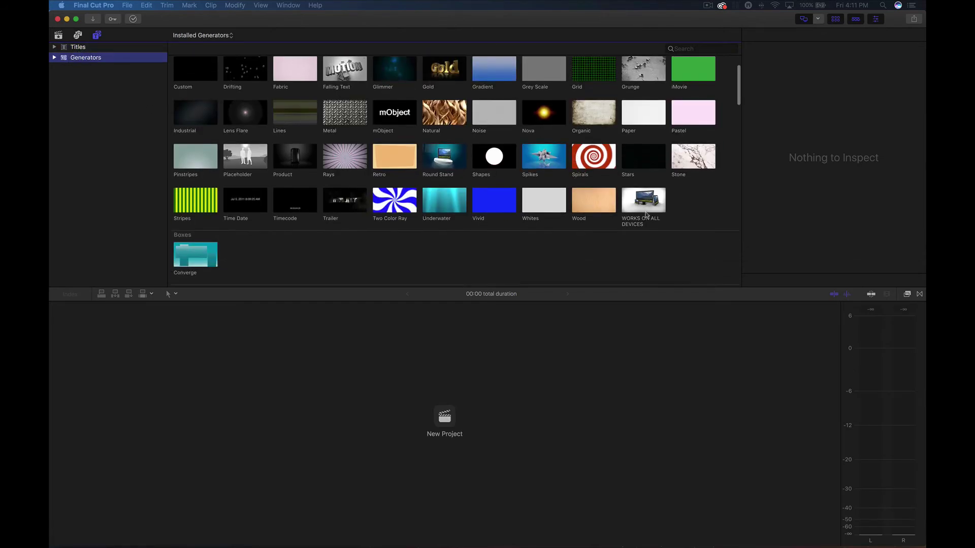
Step: Switch to Motion, try the template publishing options with Publish as Final Cut Generator enabled, check the category and theme choices, and cancel
key("super+Tab")
key("super+Tab")
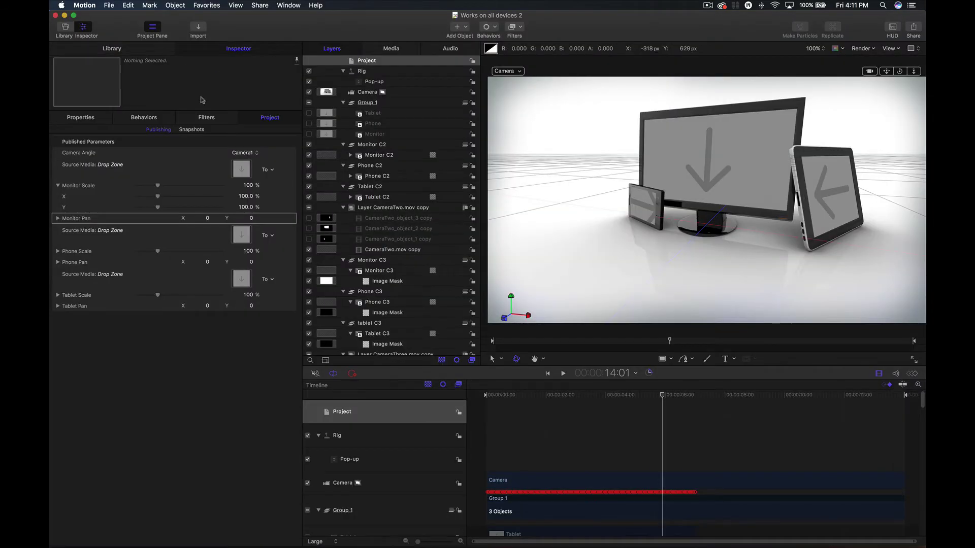
left_click(110, 6)
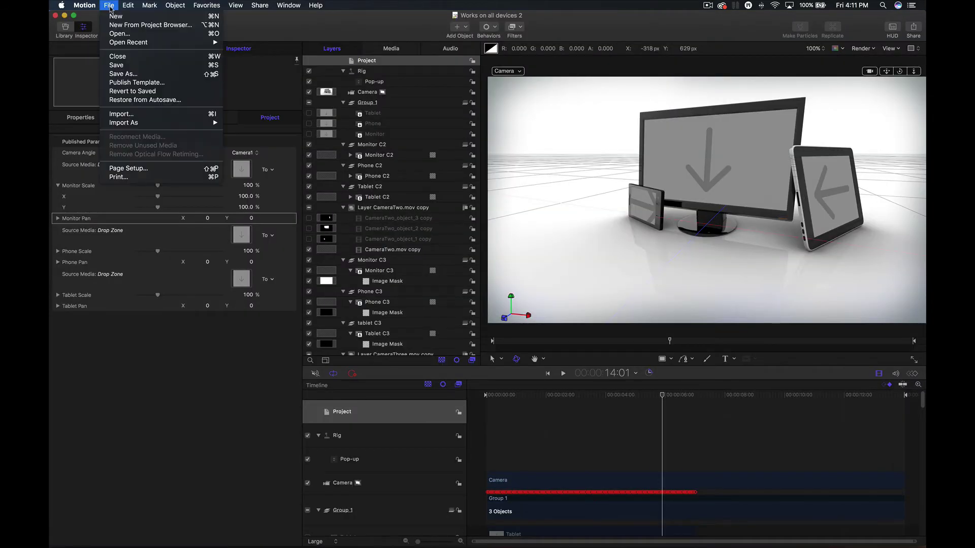
left_click(152, 85)
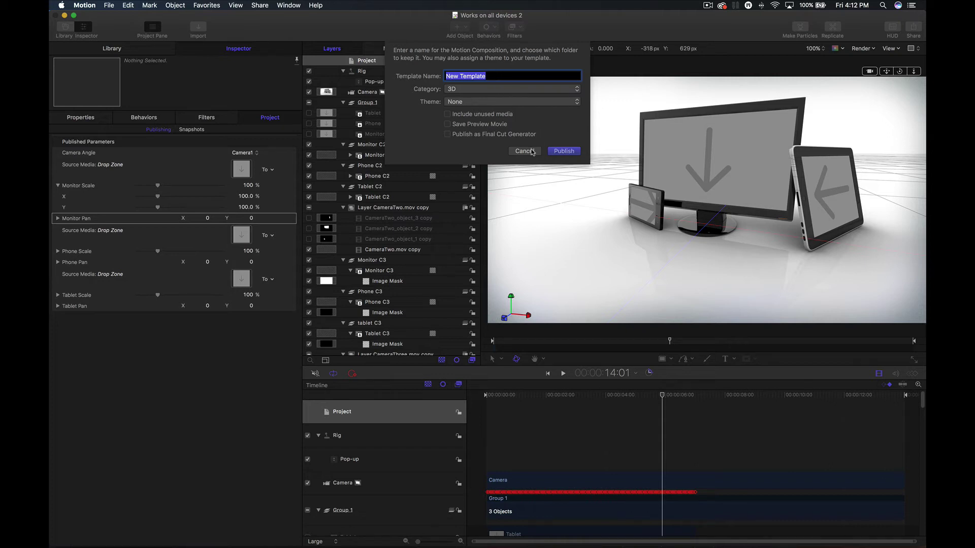
left_click(448, 134)
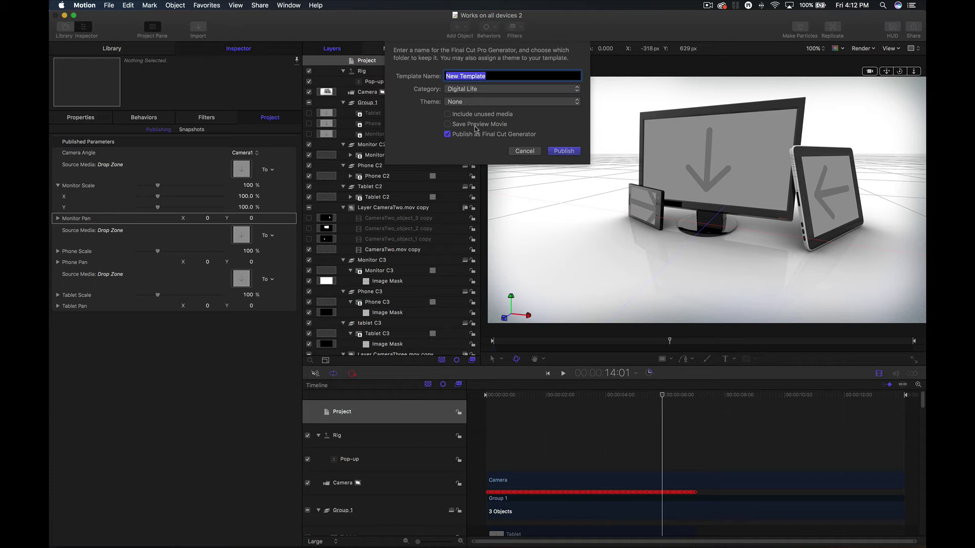
left_click(475, 90)
left_click(424, 90)
left_click(467, 101)
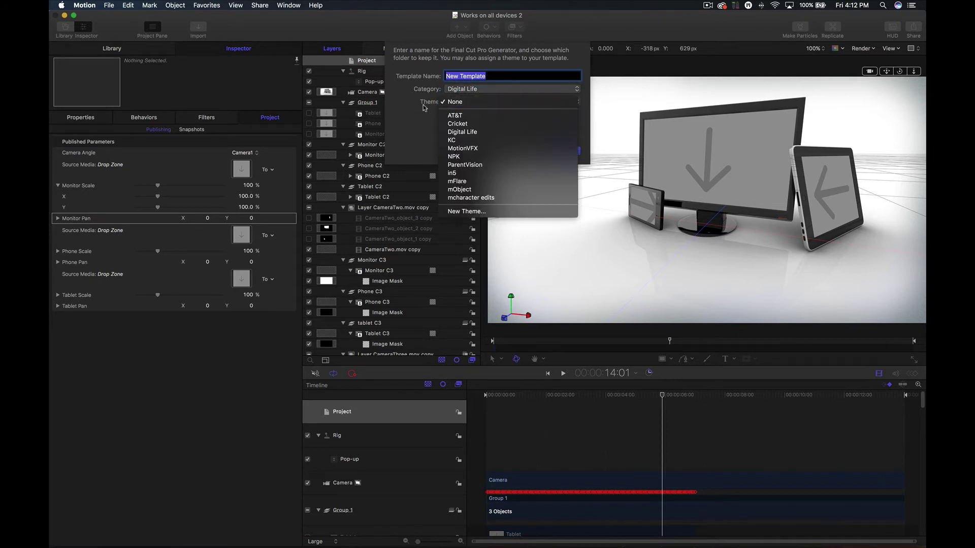
left_click(423, 107)
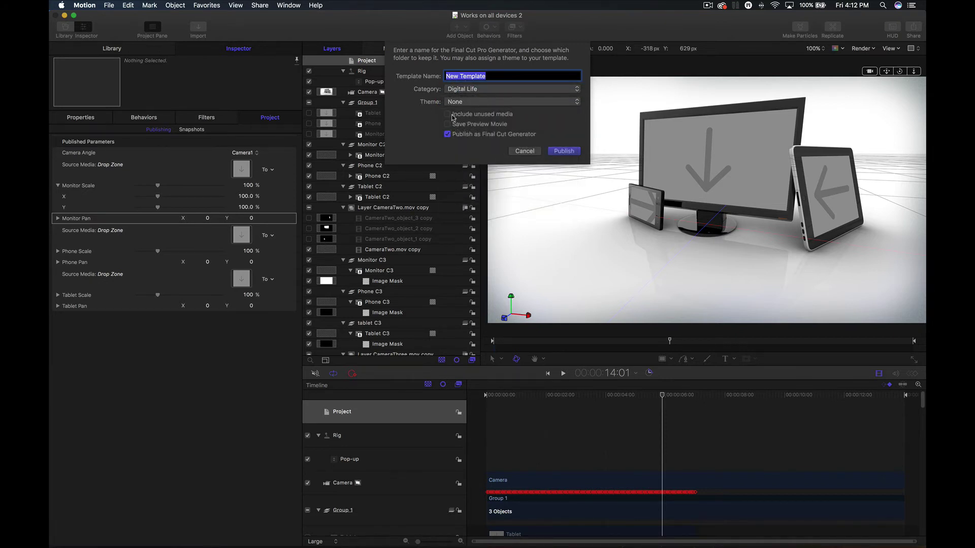
left_click(531, 156)
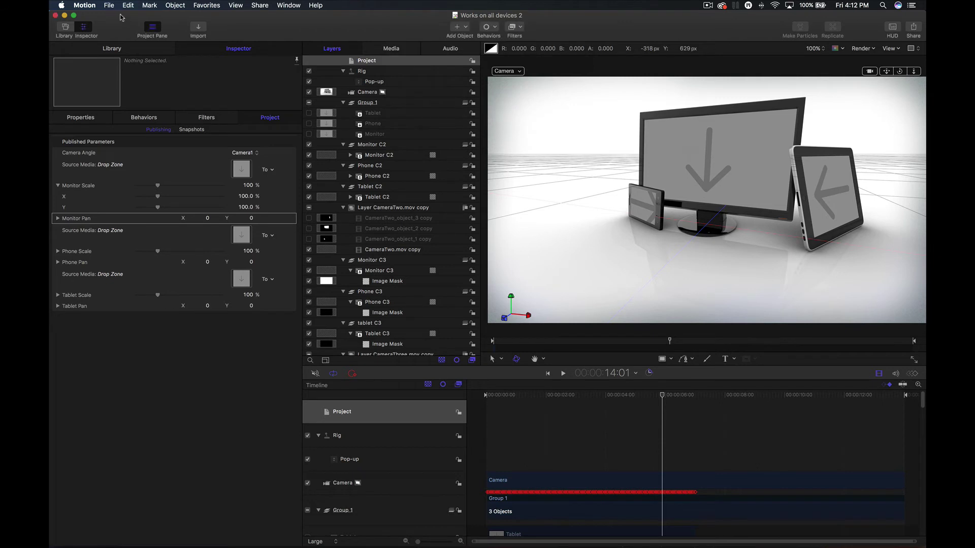
Step: Switch to Final Cut Pro and create a new library named Untitled1 in the Movies folder
left_click(84, 5)
left_click(116, 95)
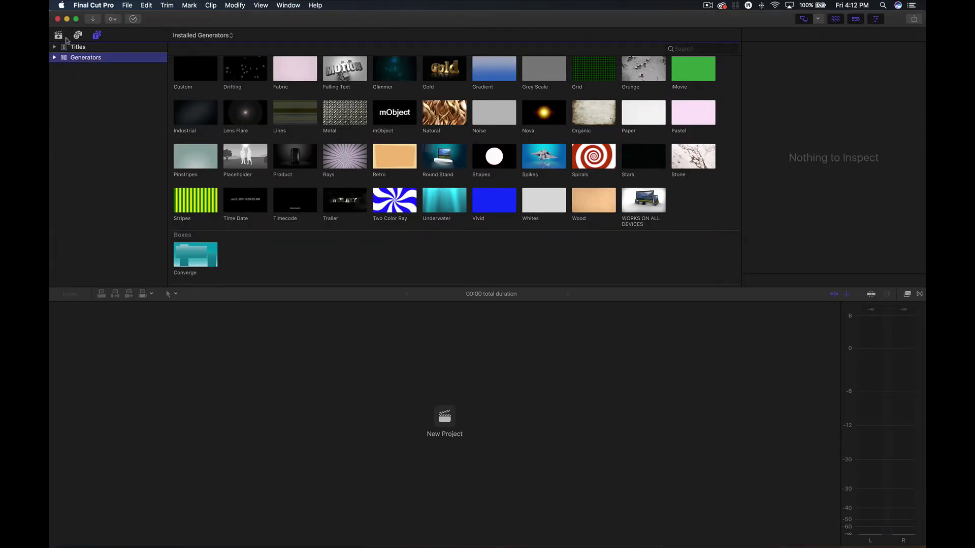
left_click(59, 35)
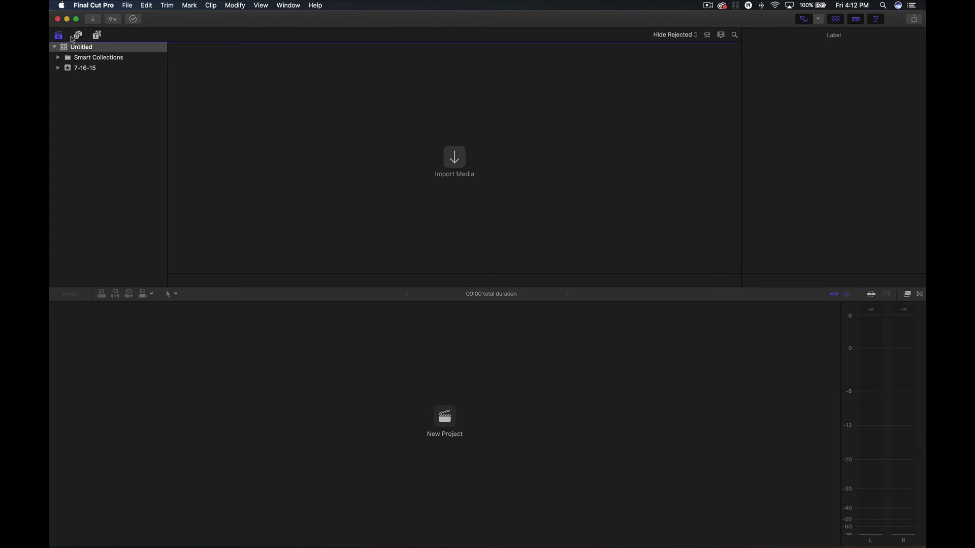
left_click(127, 5)
mouse_move(140, 19)
left_click(259, 37)
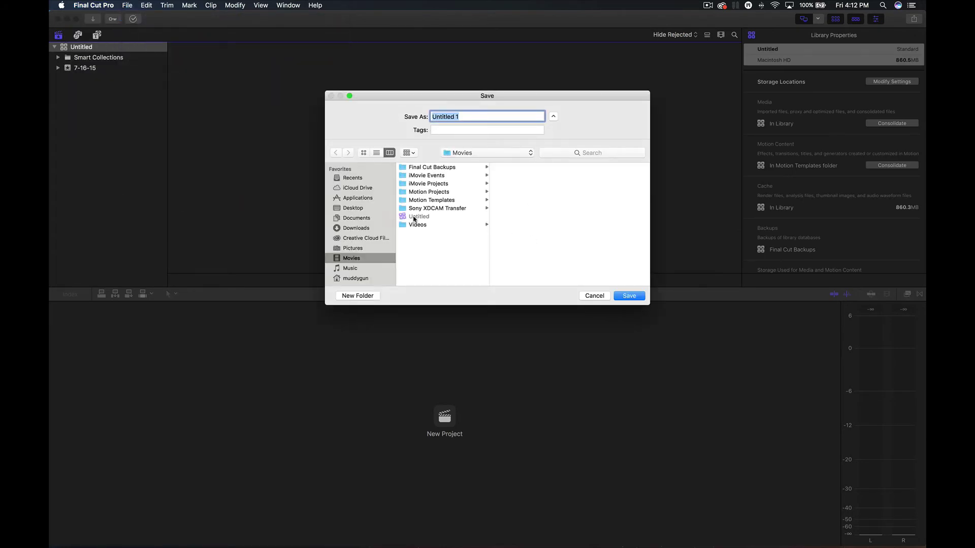
left_click(413, 219)
type("1")
left_click(630, 296)
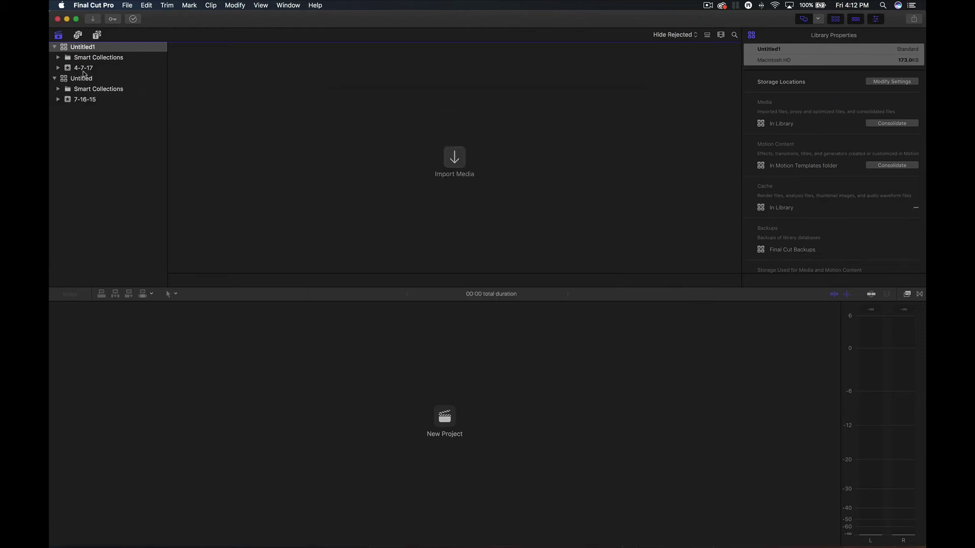
Step: Create a new project with the default name and settings in the 4-7-17 event of the Untitled1 library
left_click(85, 58)
left_click(82, 70)
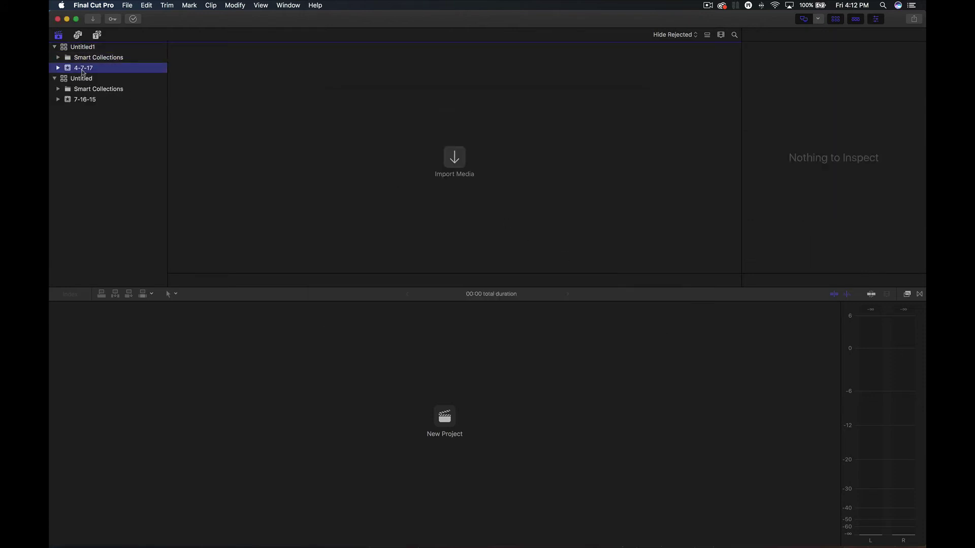
left_click(96, 34)
left_click(127, 6)
mouse_move(203, 16)
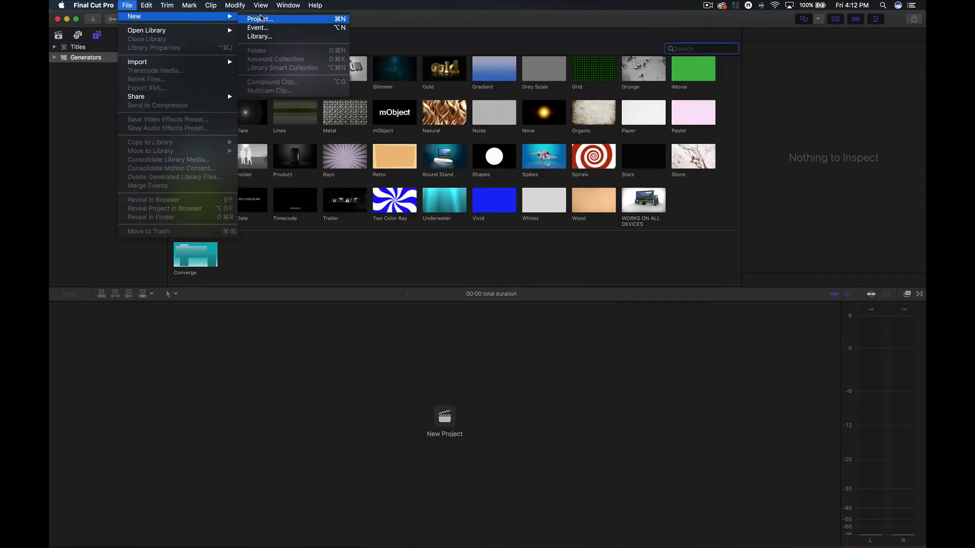
left_click(260, 18)
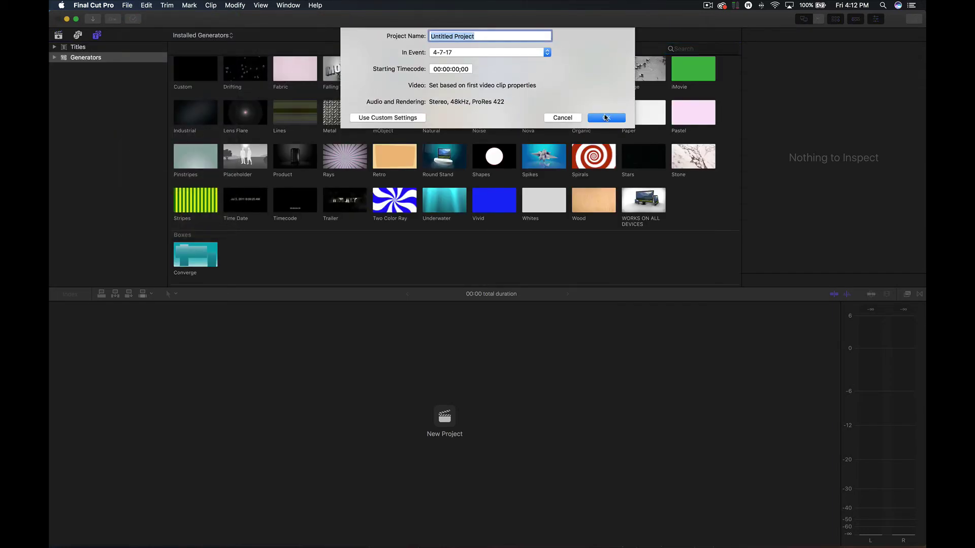
left_click(605, 118)
Step: Add the WORKS ON ALL DEVICES generator to the start of the timeline, accepting 1080p HD, 1920x1080 and 23.98p video properties
left_click(60, 36)
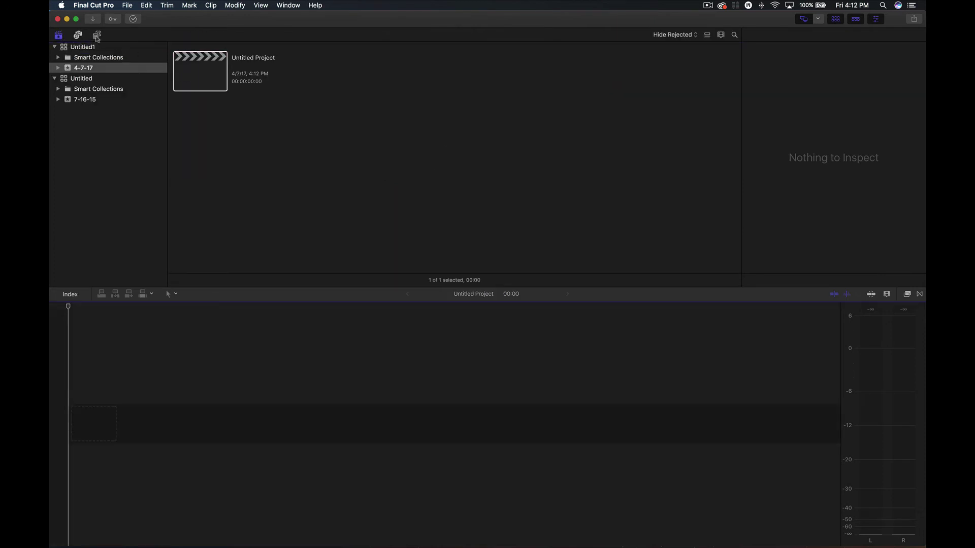
left_click(97, 35)
left_click_drag(646, 213, 72, 430)
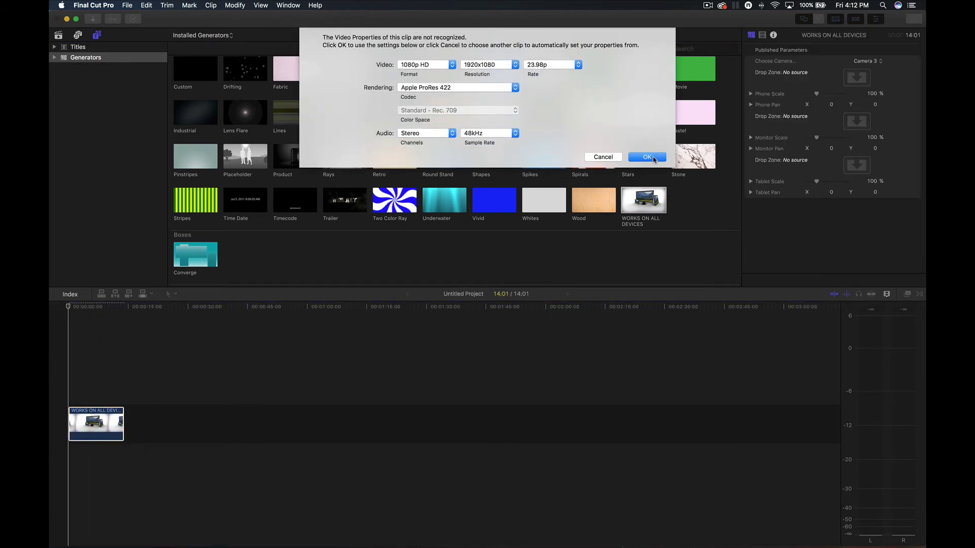
left_click(652, 159)
Step: Stop showing the viewers on the secondary display and scrub through the WORKS ON ALL DEVICES clip in the main window
left_click(288, 6)
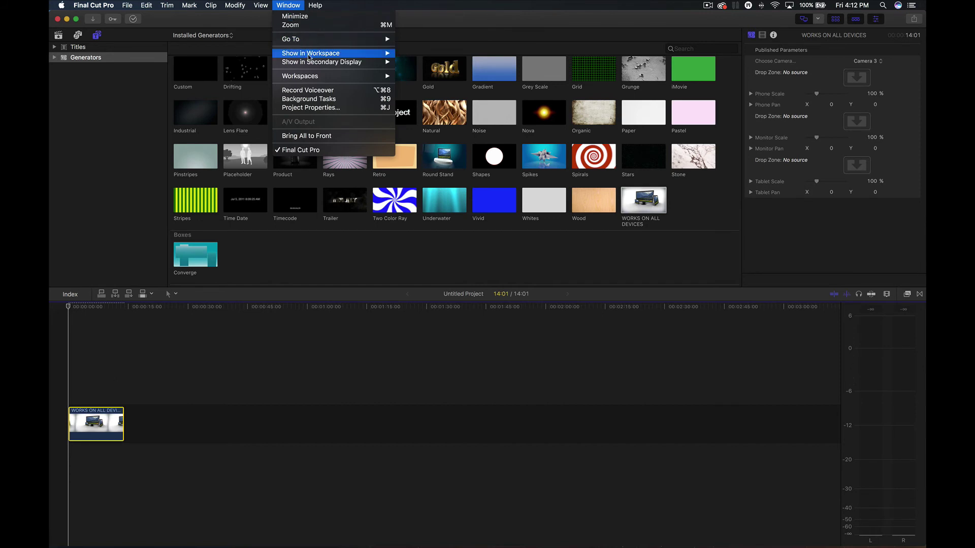
mouse_move(314, 63)
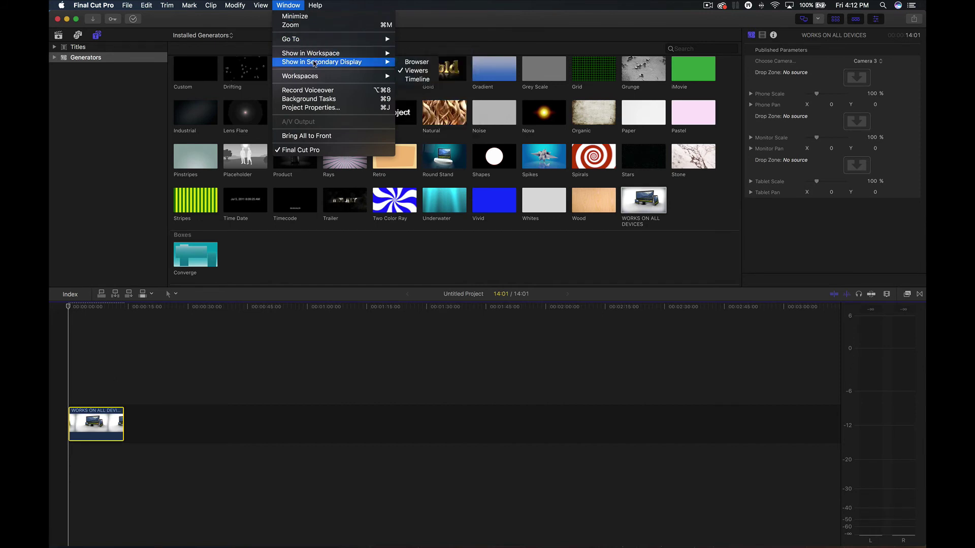
left_click(415, 71)
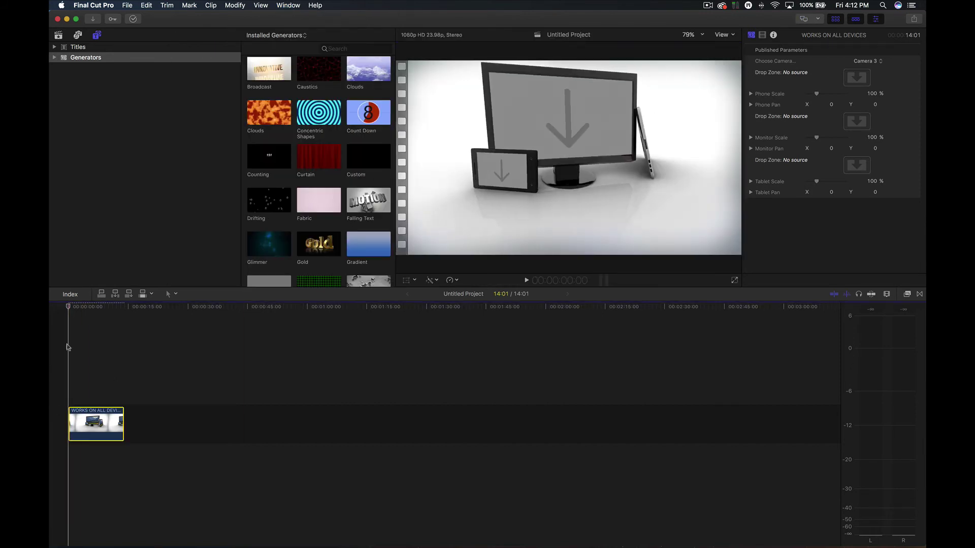
left_click_drag(93, 309, 92, 312)
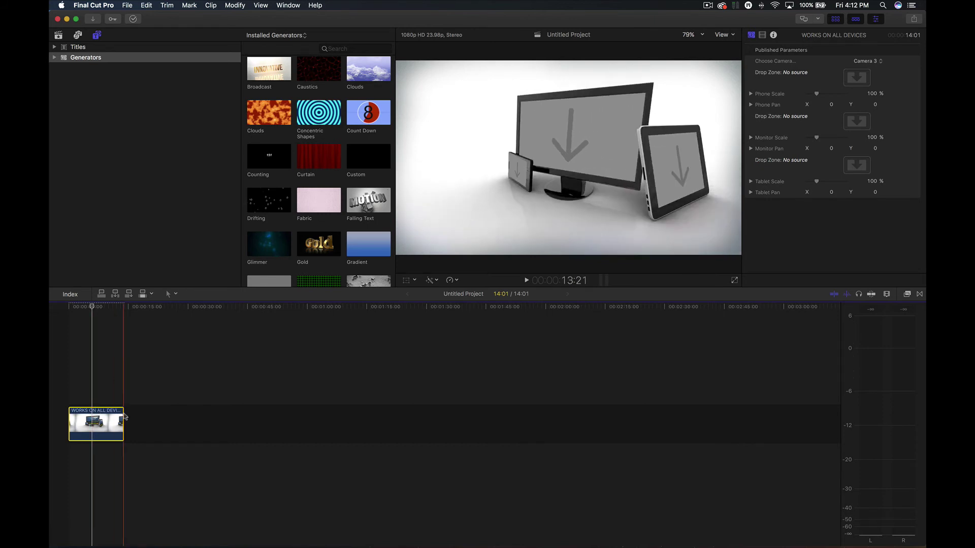
Step: Switch the generator's camera choice to Camera 2 and next to Camera 1, scrubbing the clip to preview each camera move
left_click(868, 62)
left_click(866, 52)
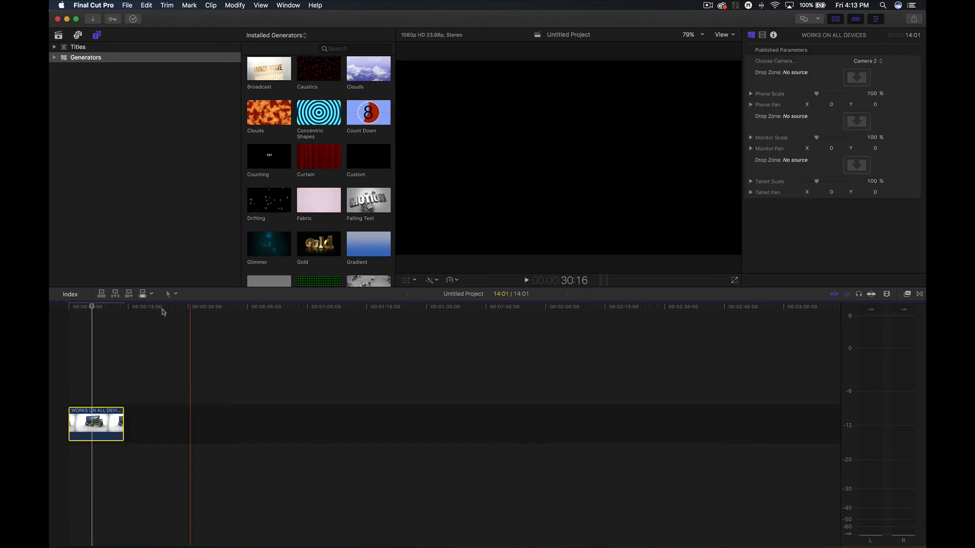
mouse_move(92, 308)
left_mouse_down()
mouse_move(80, 308)
mouse_move(91, 308)
left_mouse_up()
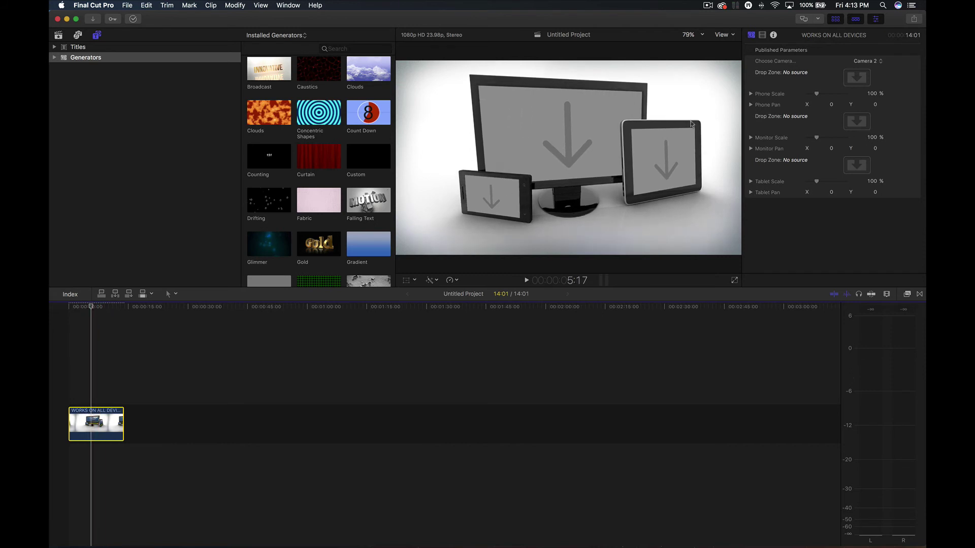
left_click(866, 61)
left_click(866, 60)
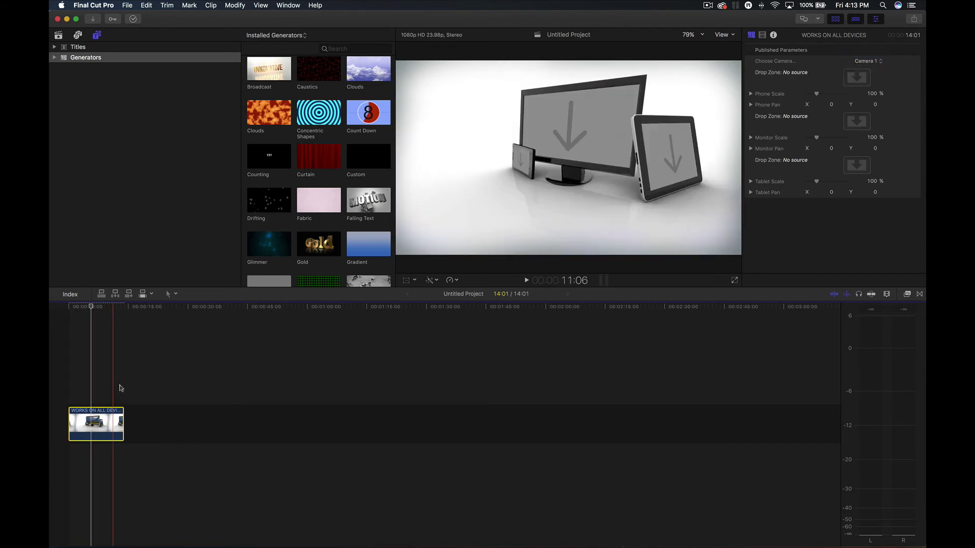
mouse_move(91, 307)
left_mouse_down()
mouse_move(76, 308)
mouse_move(98, 308)
mouse_move(88, 307)
left_mouse_up()
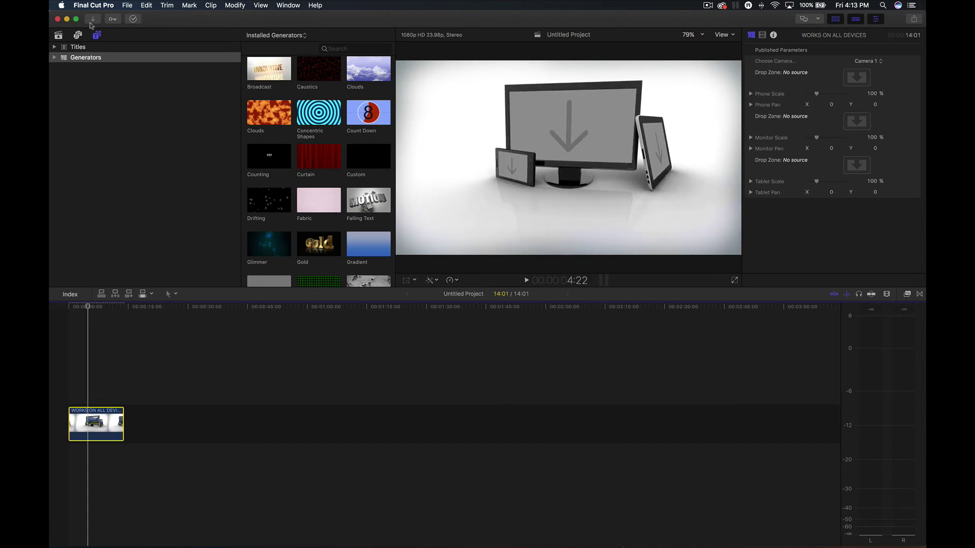
Step: Import CameraTwo_object_1.mov, CameraTwo_object_2.mov and CameraTwo_object_3.mov from the CameraTwo folder in Finder into the 4-7-17 event
left_click(59, 36)
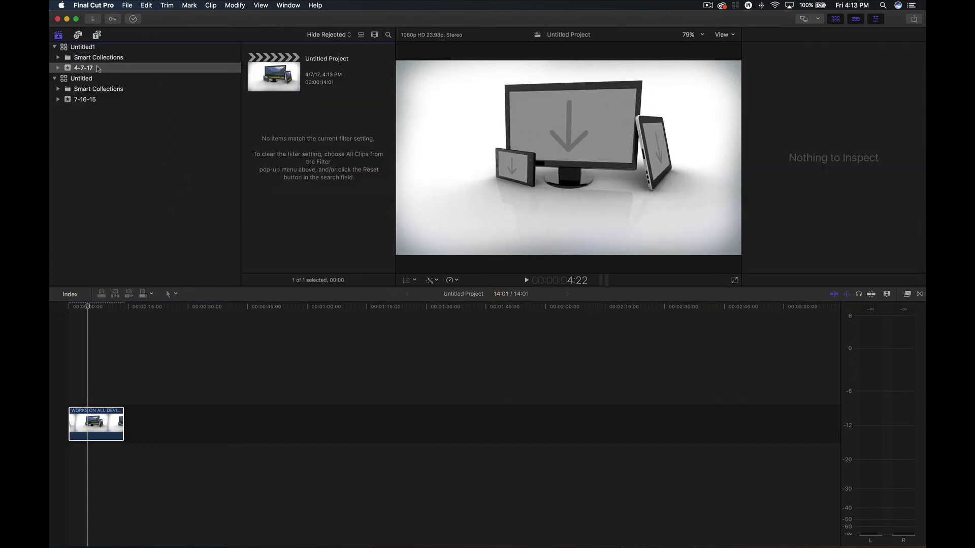
left_click(92, 100)
left_click(92, 68)
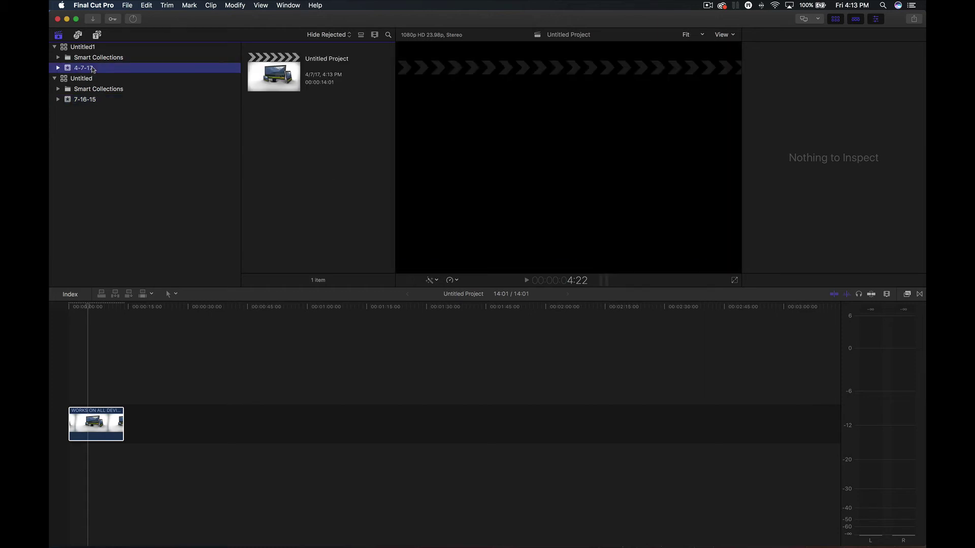
key("super+Tab")
key("super+Tab")
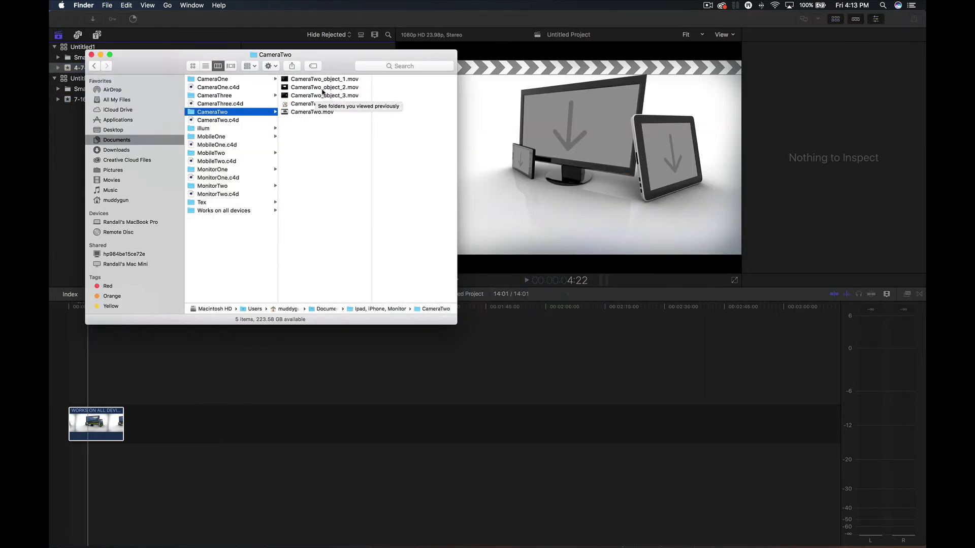
left_click(327, 96)
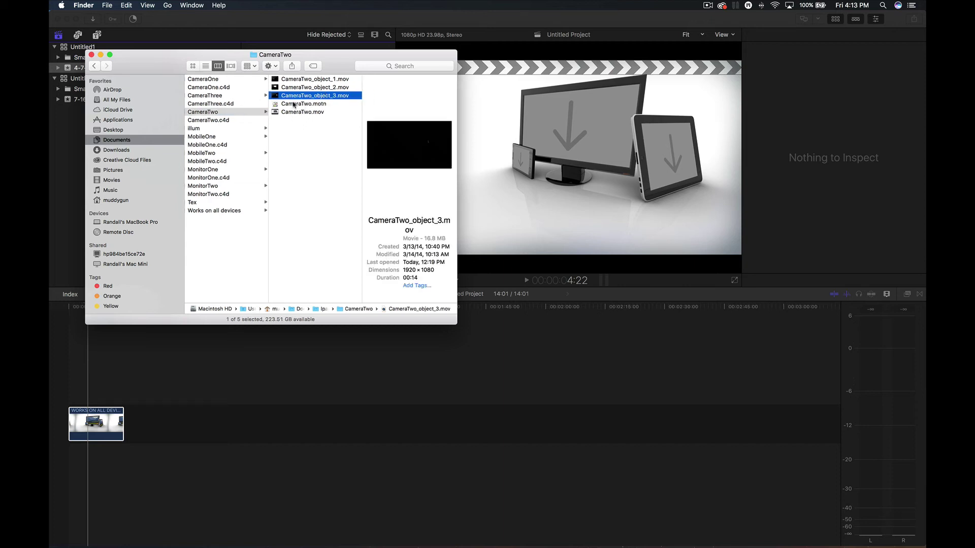
left_click(300, 87, "shift")
left_click(306, 81, "shift")
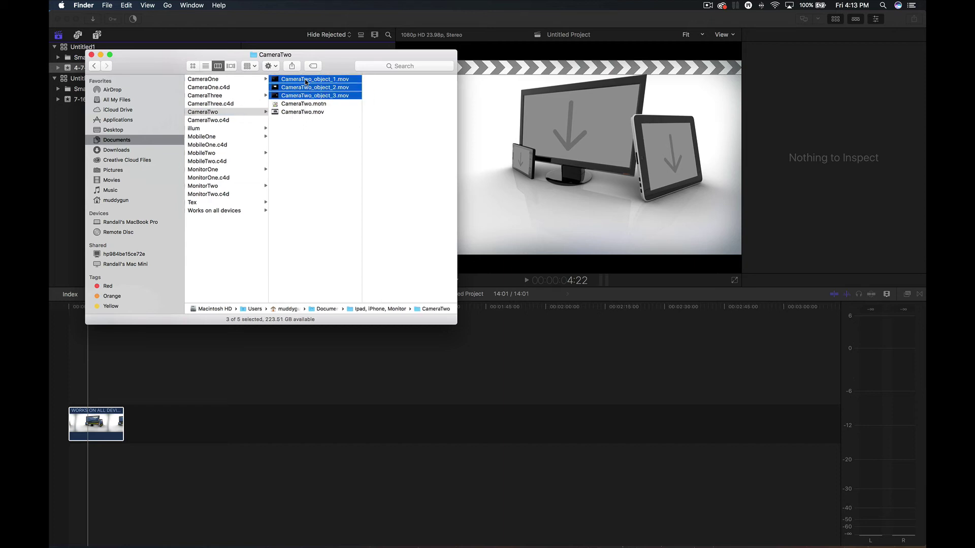
left_click_drag(306, 80, 289, 121)
Step: Fill the generator's phone drop zone with the CameraTwo_object_1 clip
left_click(100, 318)
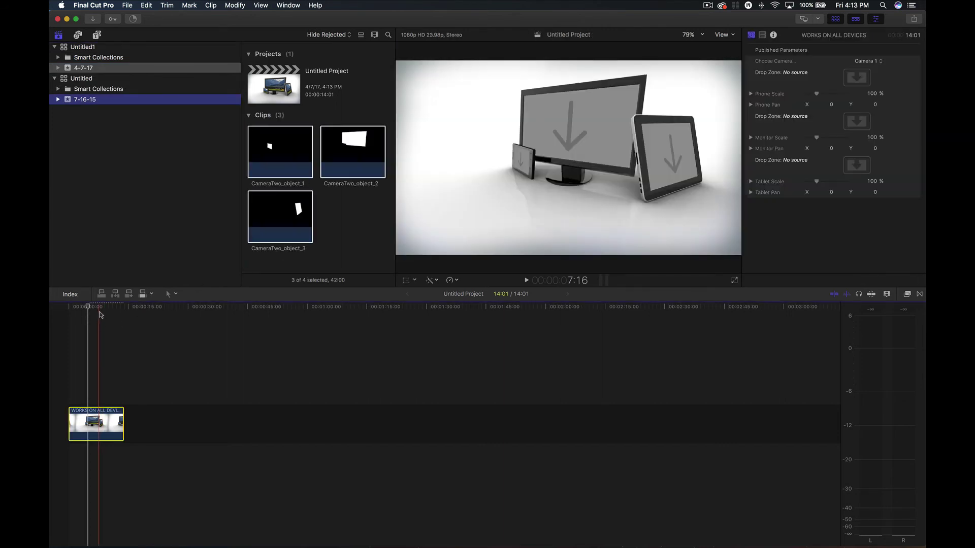
left_click(115, 423)
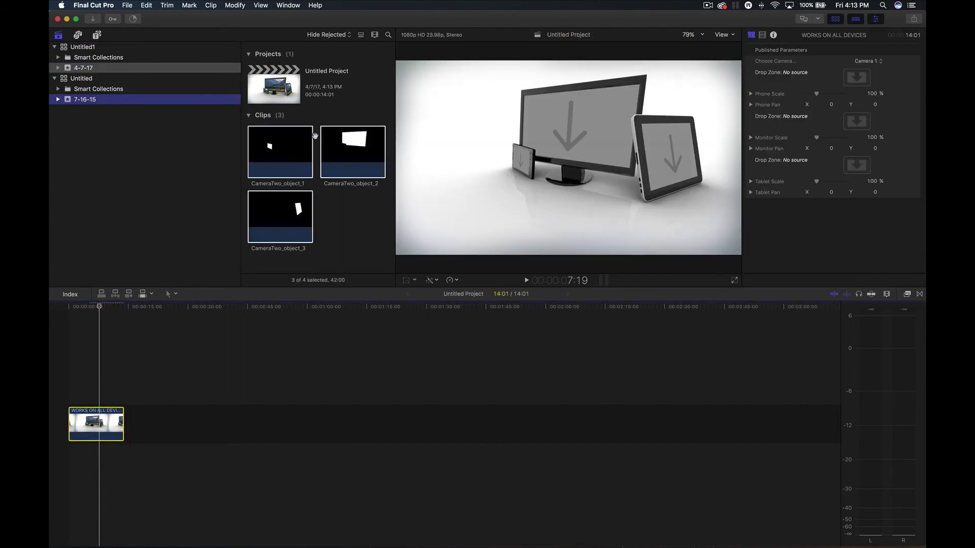
left_click(860, 80)
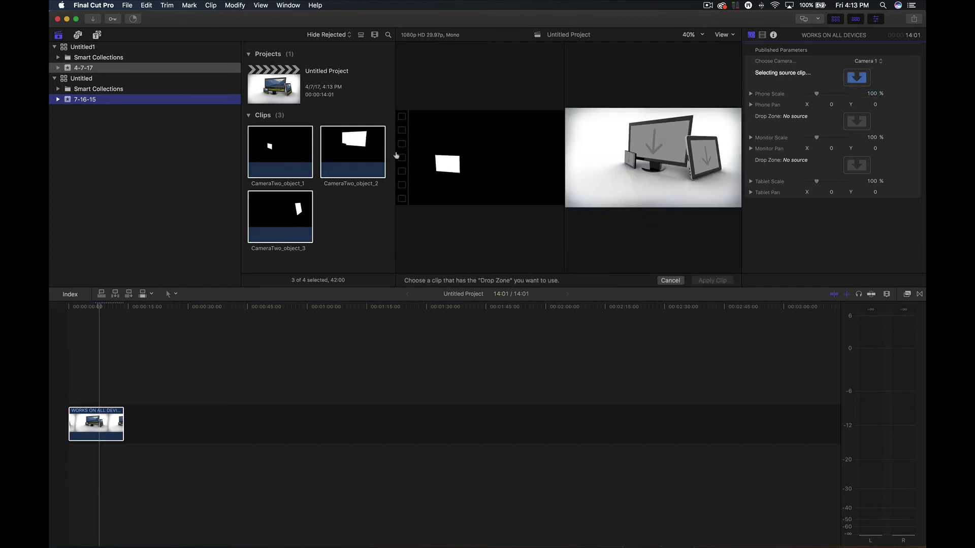
left_click(291, 154)
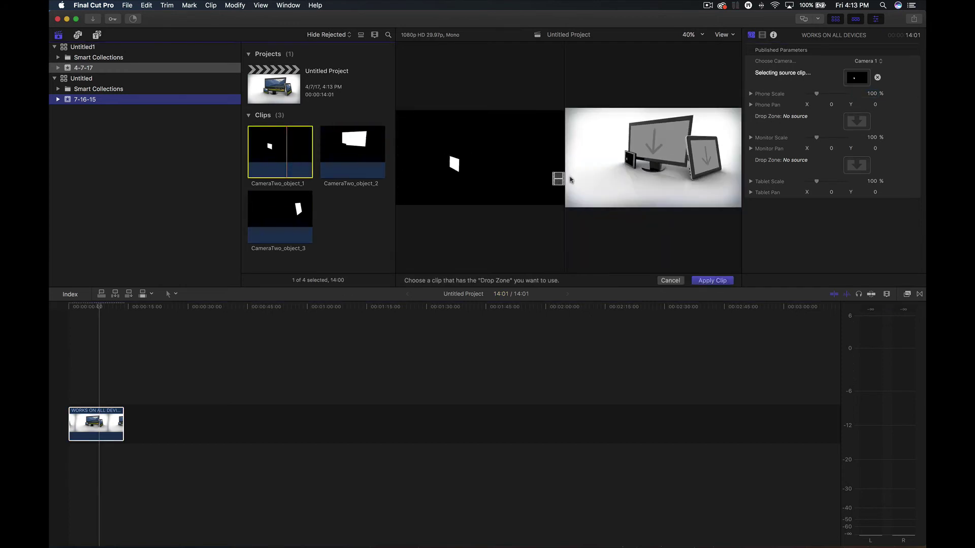
left_click(713, 279)
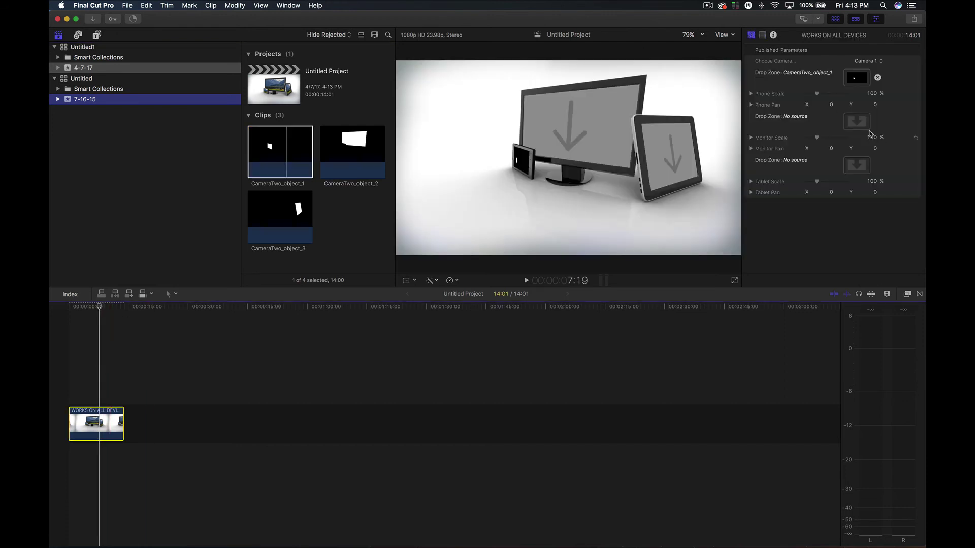
Step: Fill the generator's monitor drop zone with the CameraTwo_object_2 clip
left_click(857, 121)
left_click(357, 152)
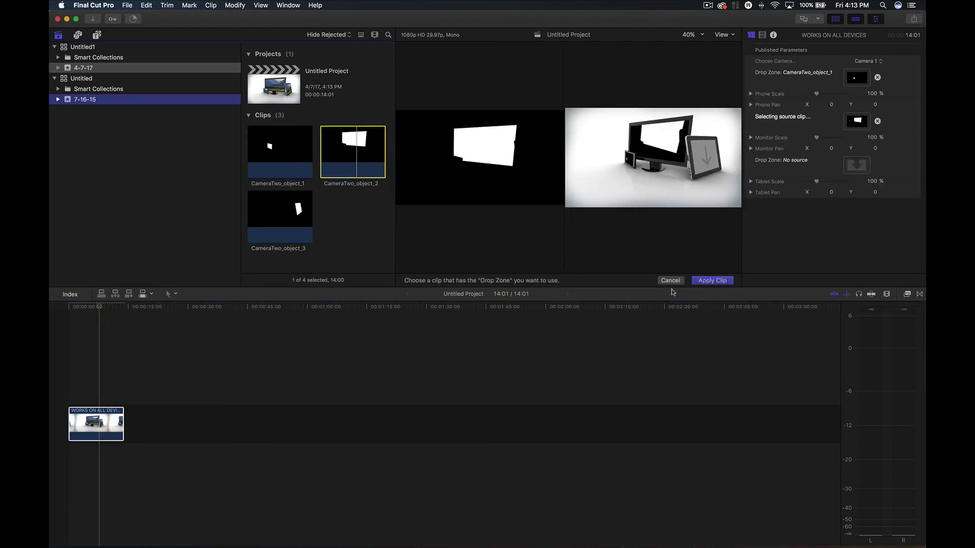
left_click(712, 281)
Step: Fill the generator's tablet drop zone with the CameraTwo_object_3 clip and scrub the timeline to check the three device screens
left_click(92, 423)
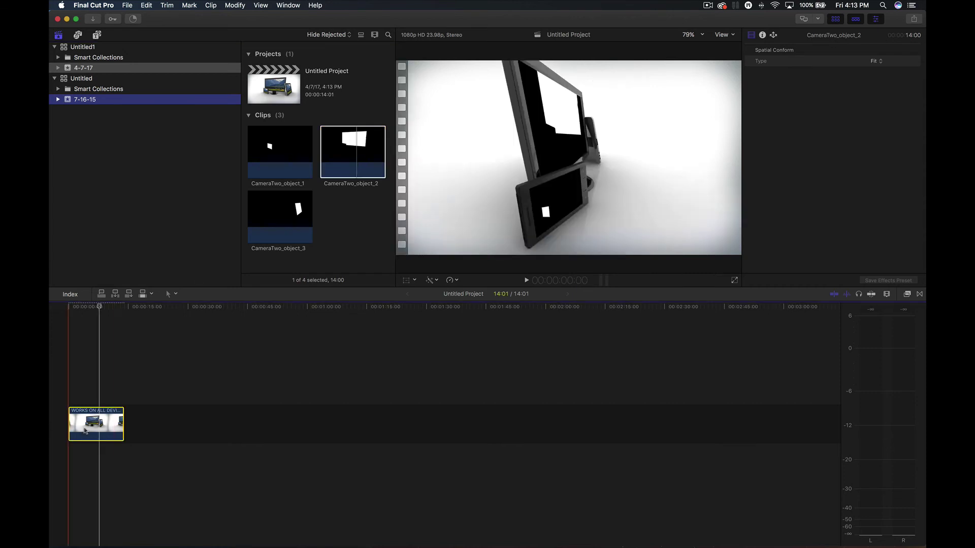
left_click(856, 165)
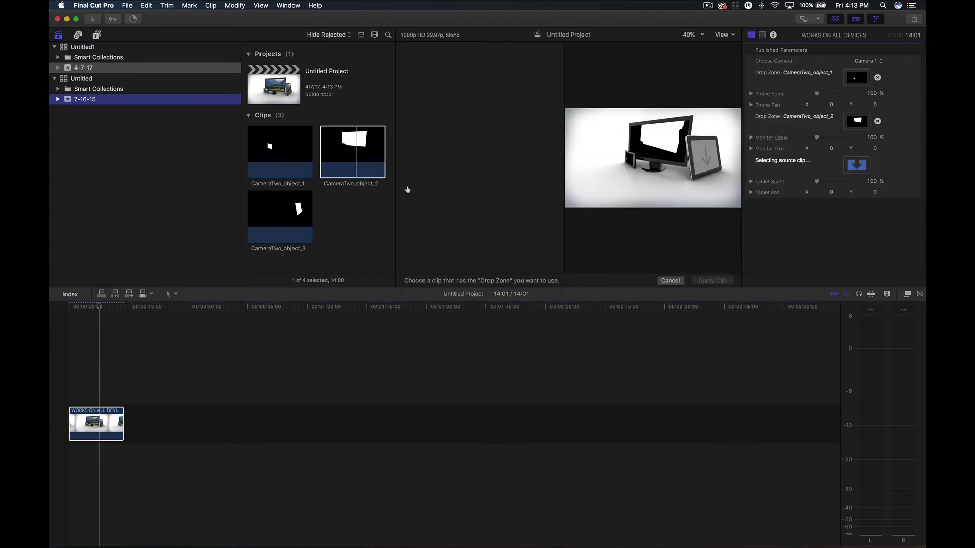
left_click(293, 215)
left_click(703, 280)
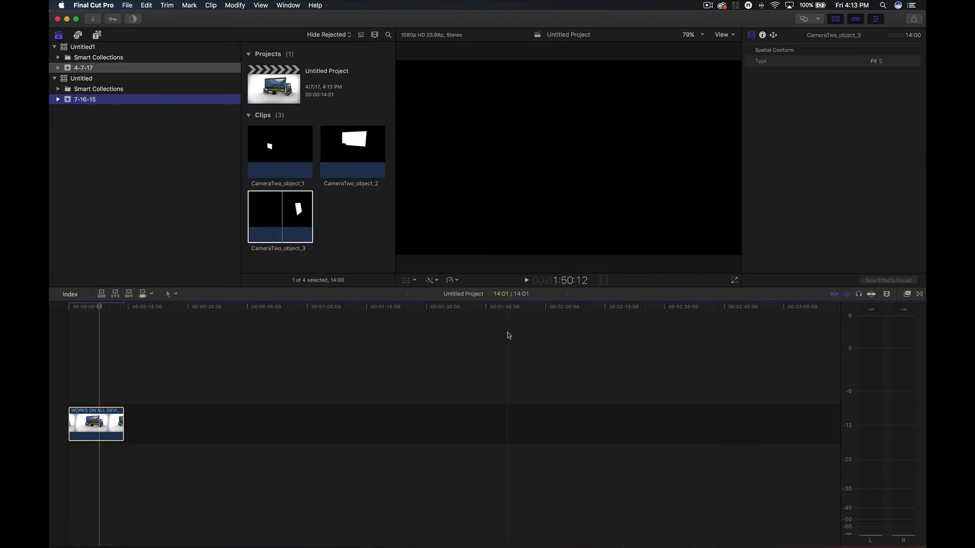
mouse_move(93, 310)
left_mouse_down()
mouse_move(79, 312)
mouse_move(103, 315)
mouse_move(61, 319)
mouse_move(82, 318)
left_mouse_up()
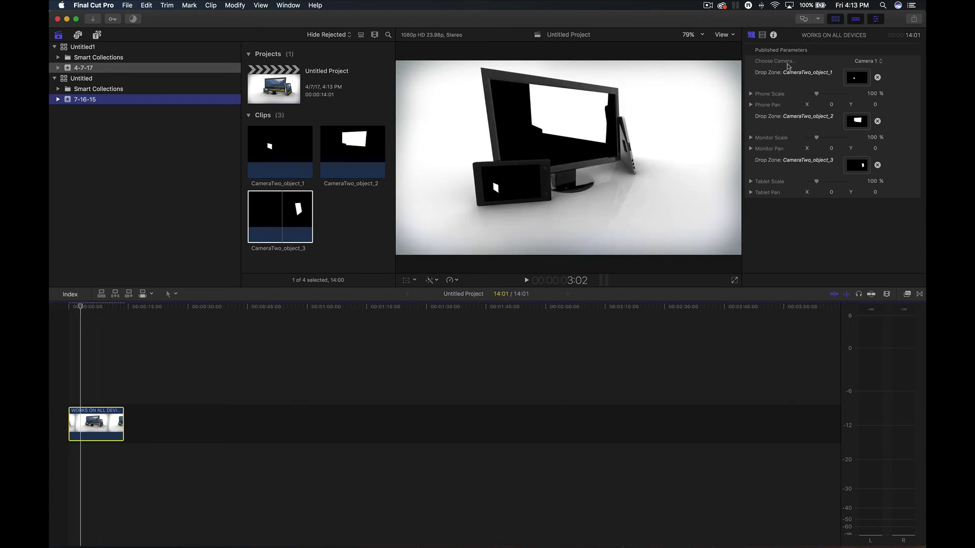
Step: Set the camera choice to Camera 2 and play the generator from the start, then pick another camera angle
left_click(857, 62)
left_click(863, 70)
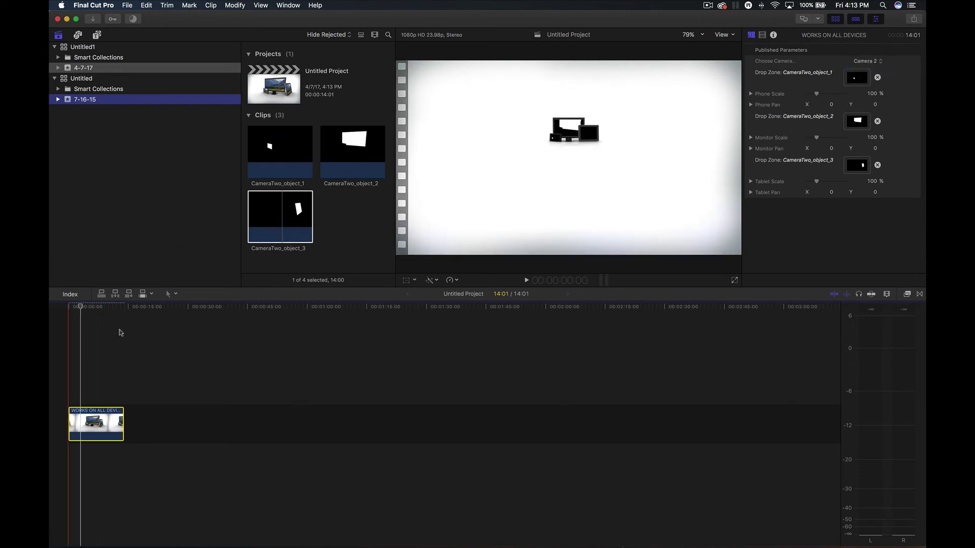
left_click(62, 312)
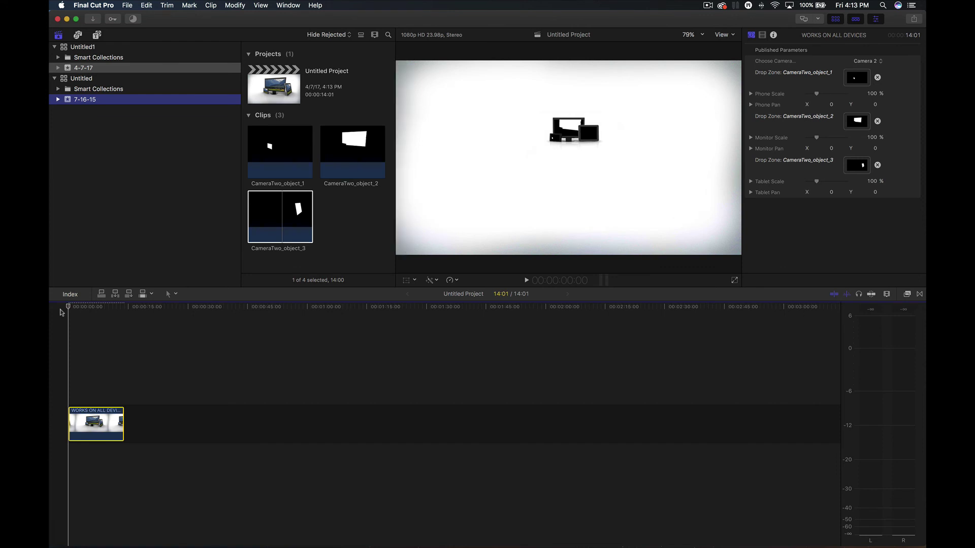
key("space")
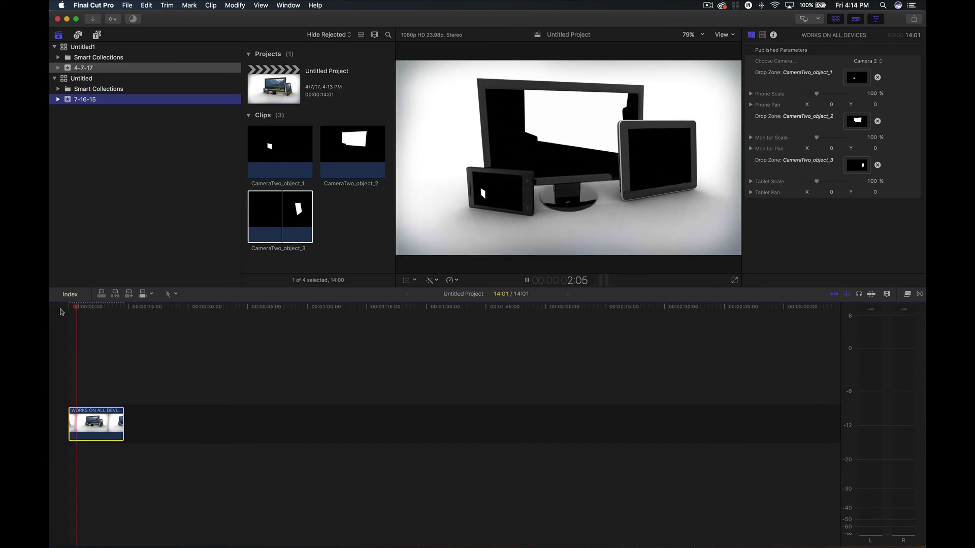
key("space")
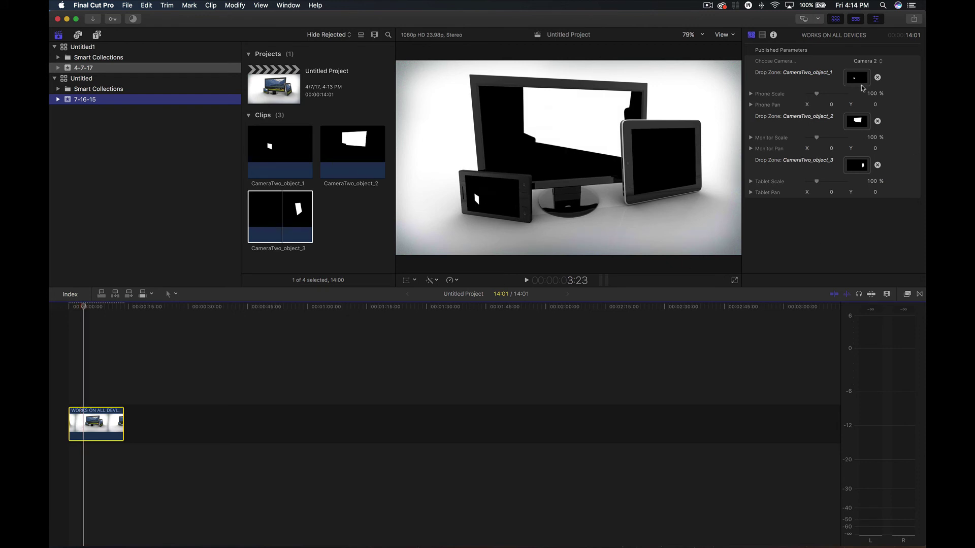
left_click(865, 61)
left_click(864, 69)
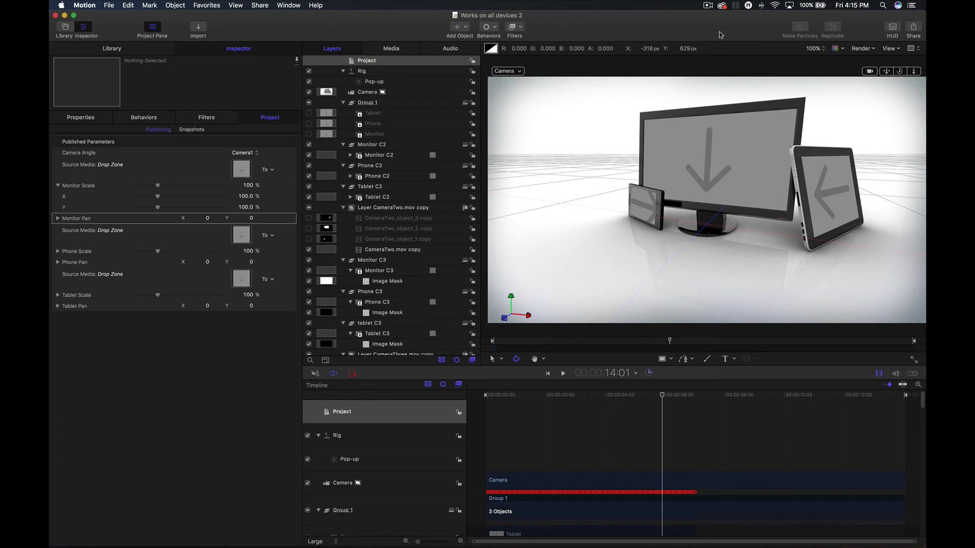
left_click(707, 6)
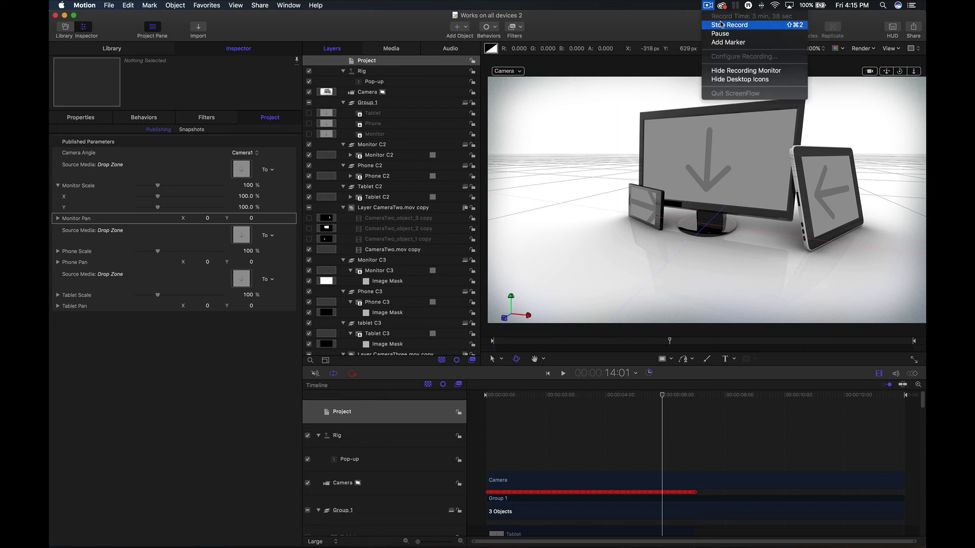